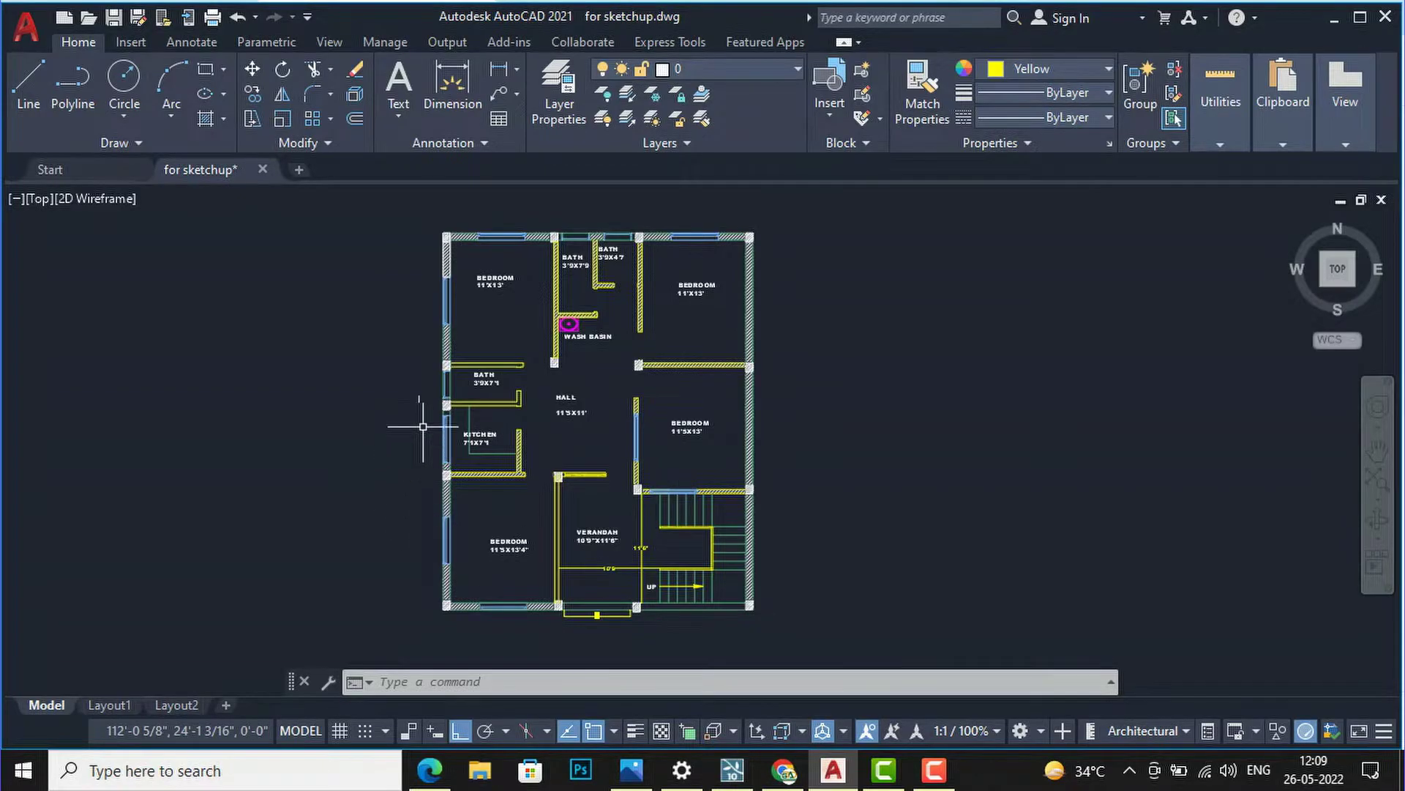
- Examine the floor plan's rooms, walls and openings, and the empty area east of the plan
scroll(526, 352, up, 4)
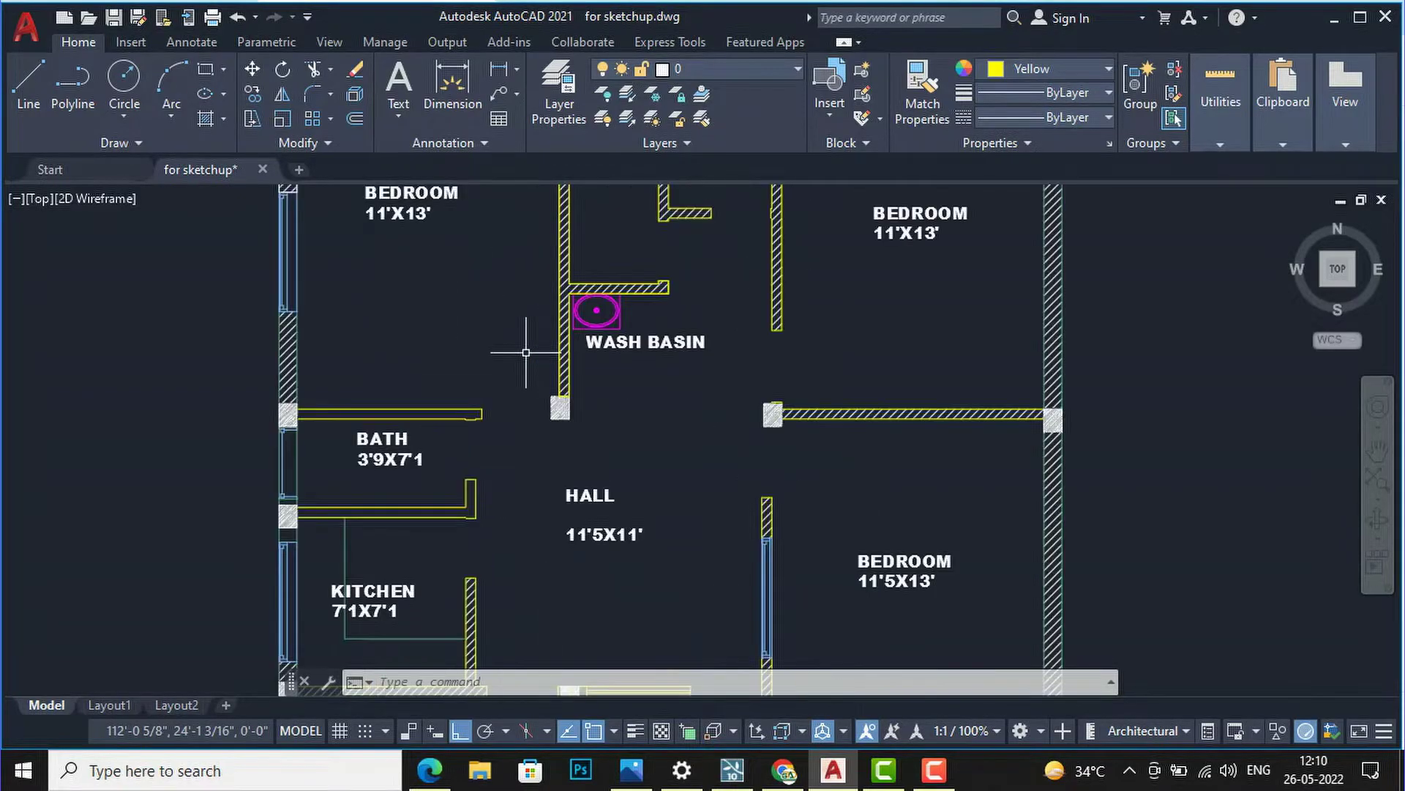
scroll(526, 352, down, 4)
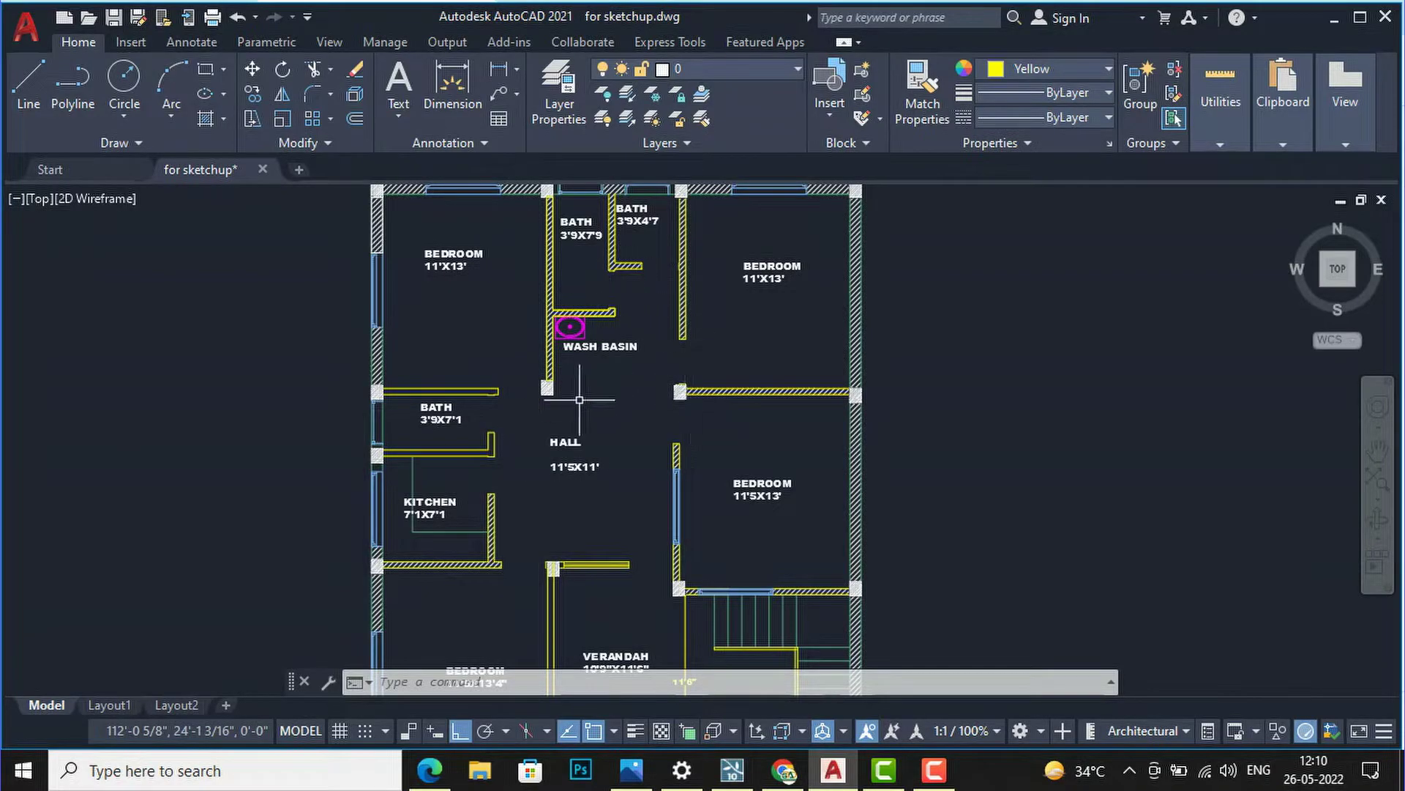
scroll(491, 439, up, 2)
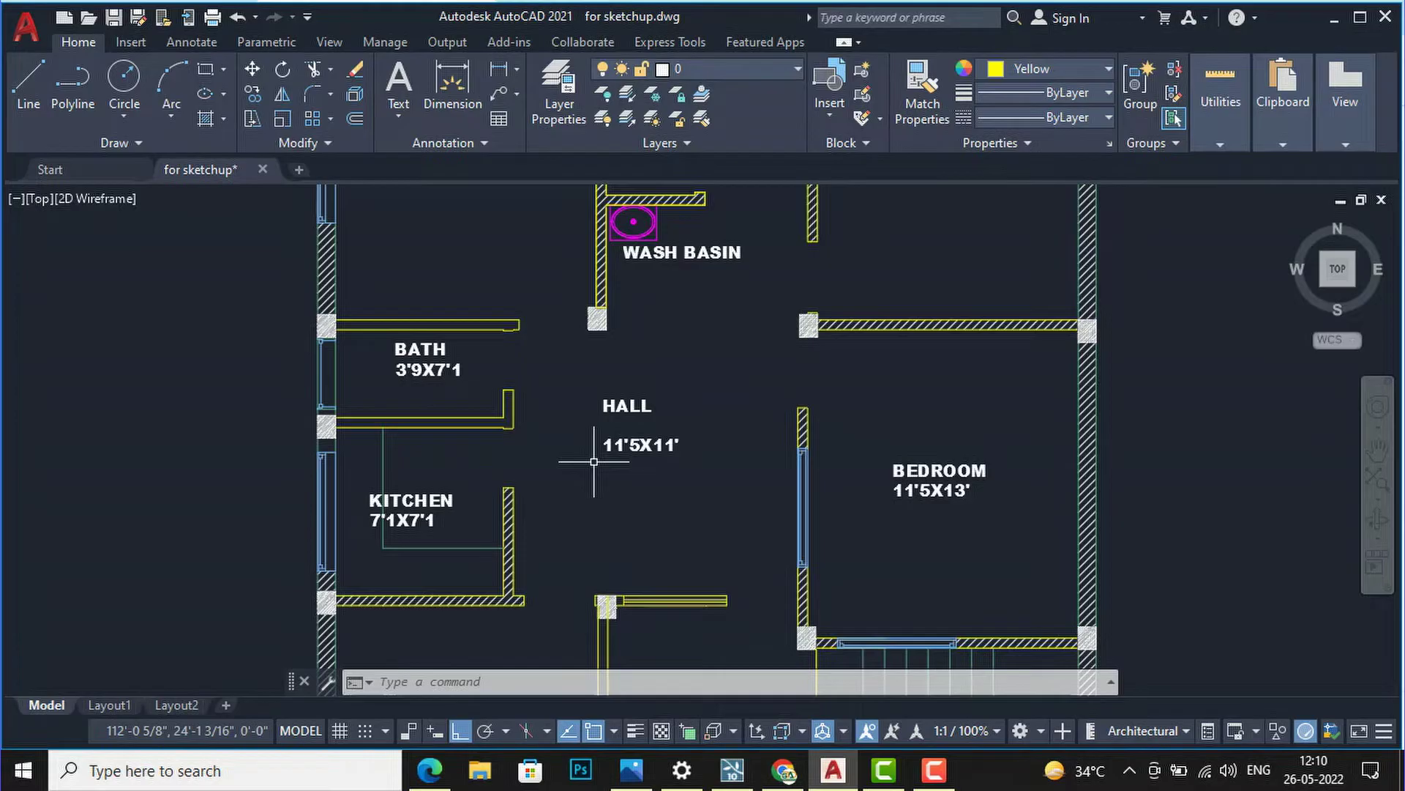
scroll(664, 341, down, 4)
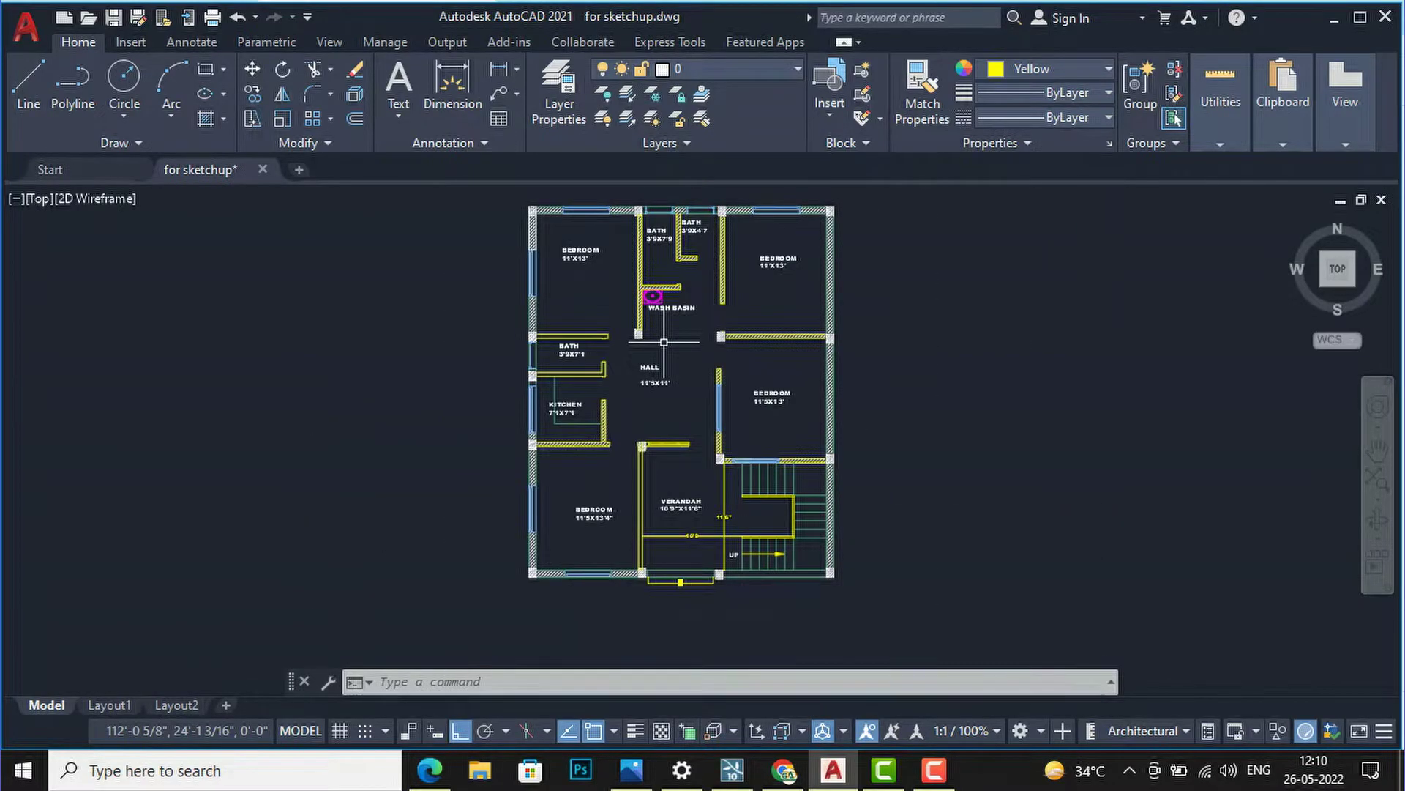
scroll(540, 276, up, 4)
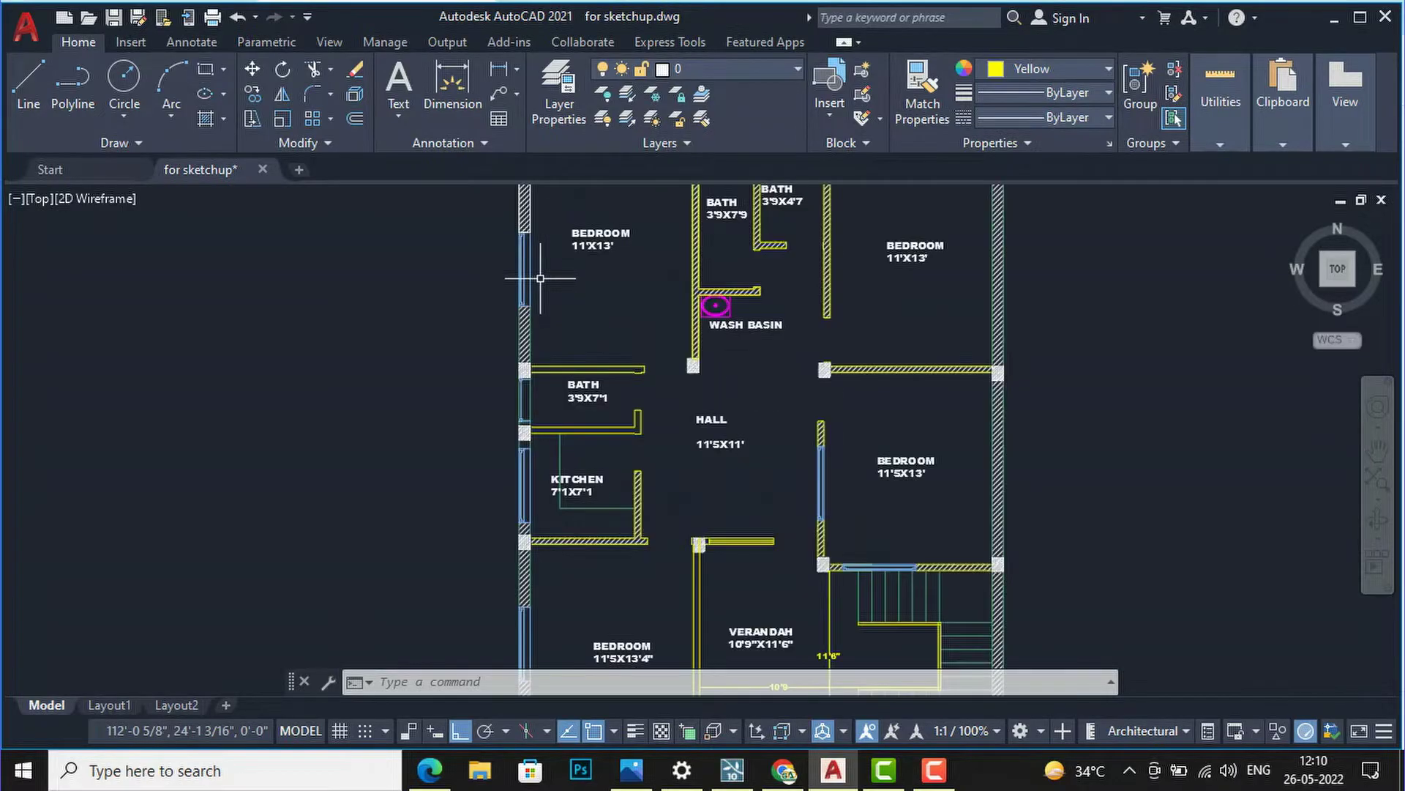
scroll(656, 259, down, 2)
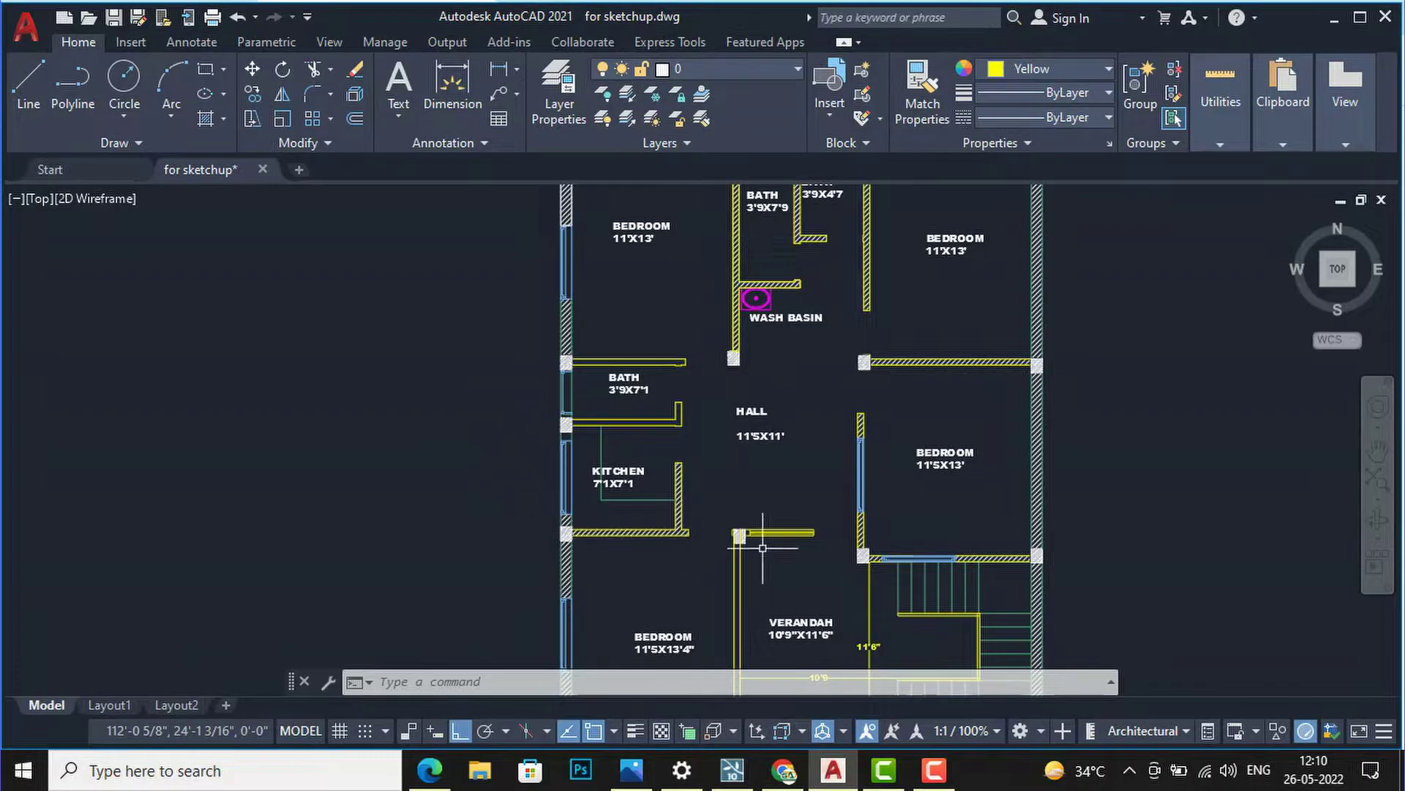
scroll(448, 416, down, 2)
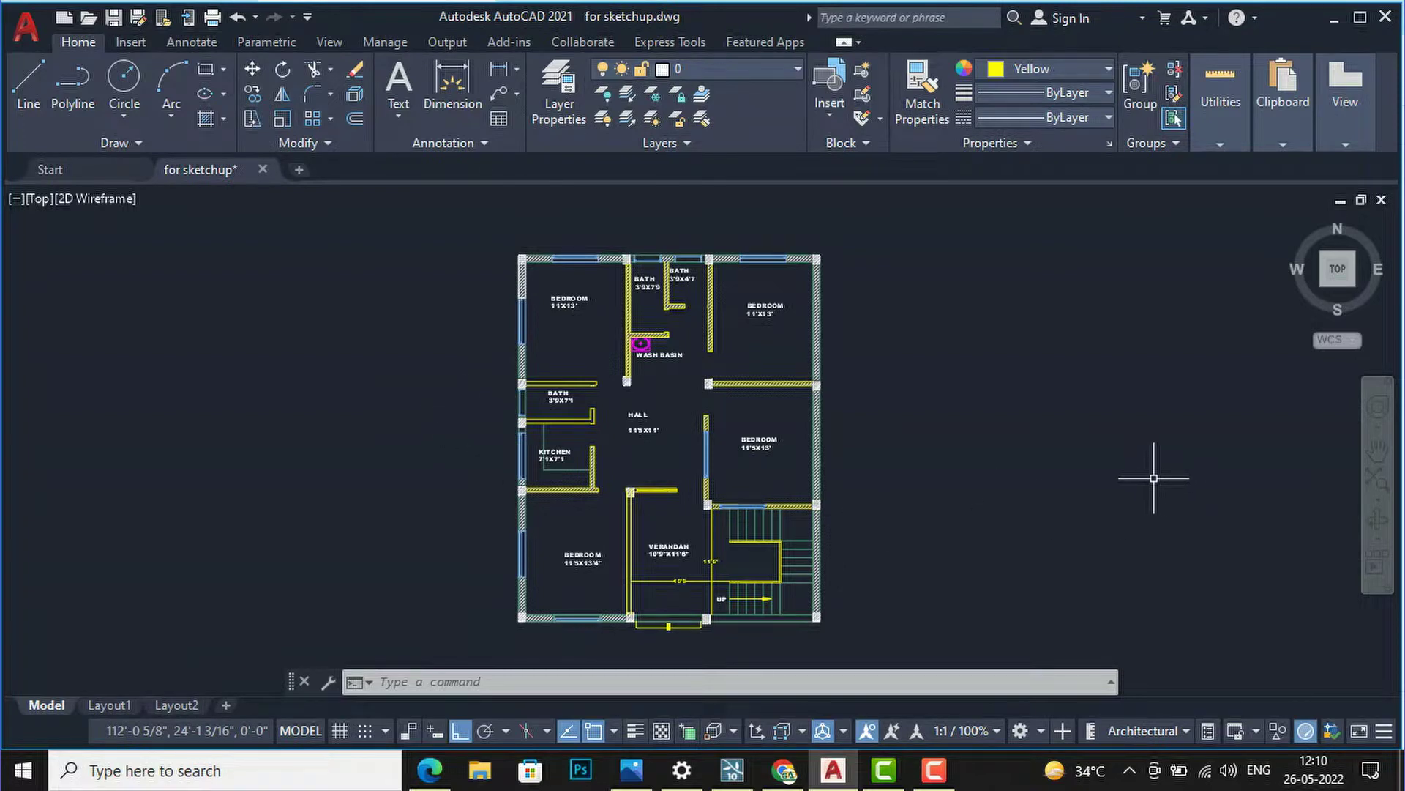
scroll(944, 399, up, 2)
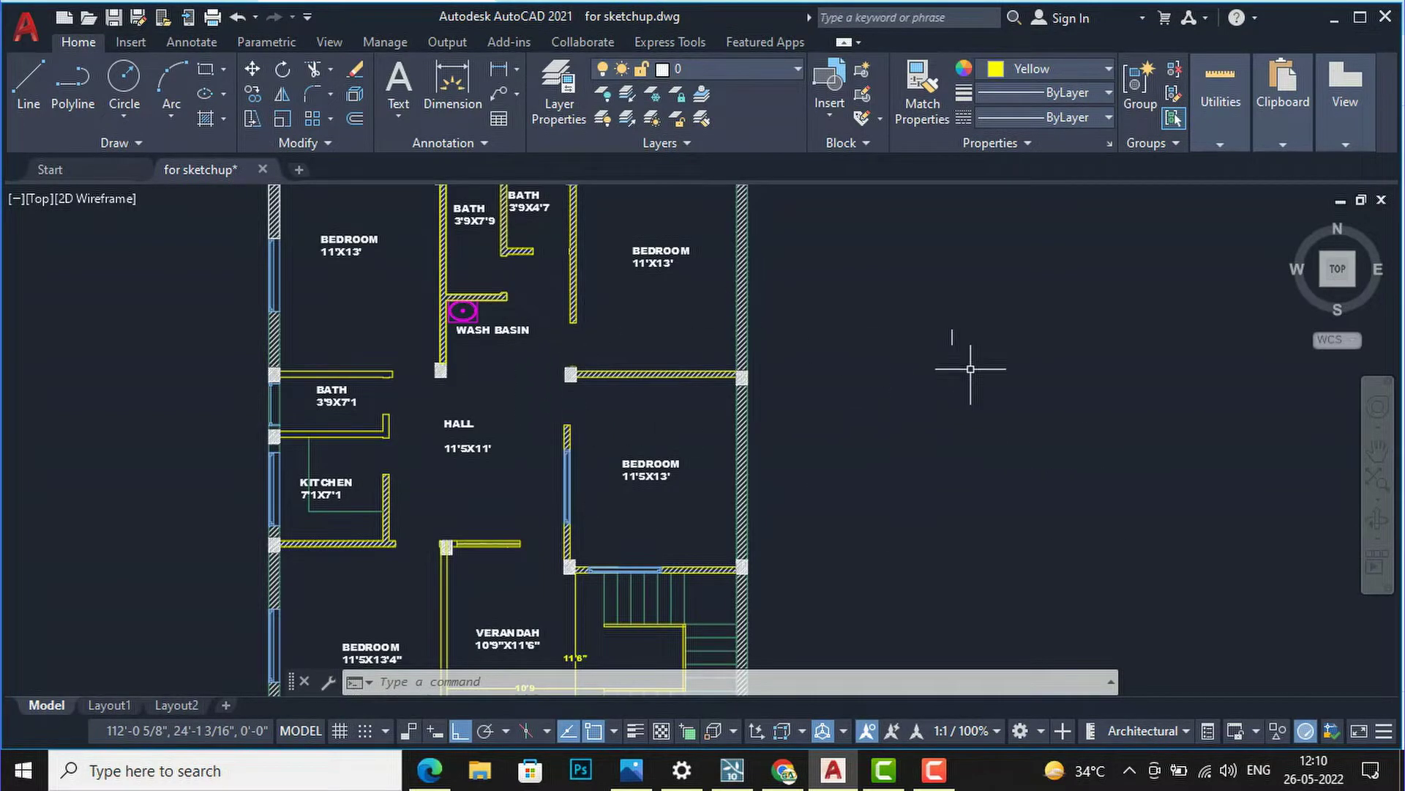
scroll(998, 424, up, 2)
scroll(522, 433, down, 2)
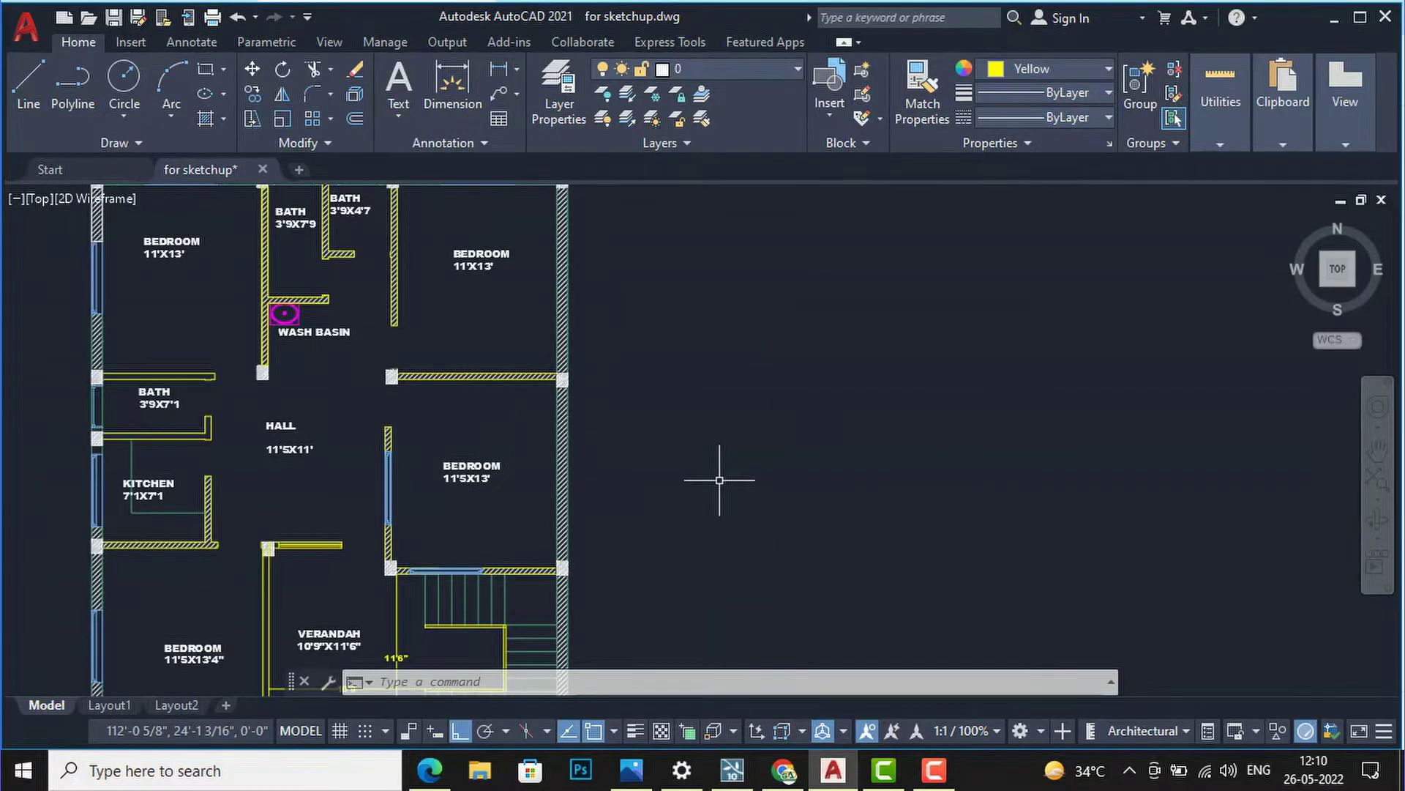
- Start a line chain in the empty space east of the plan with 1.5" segments going up and then right
text(L)
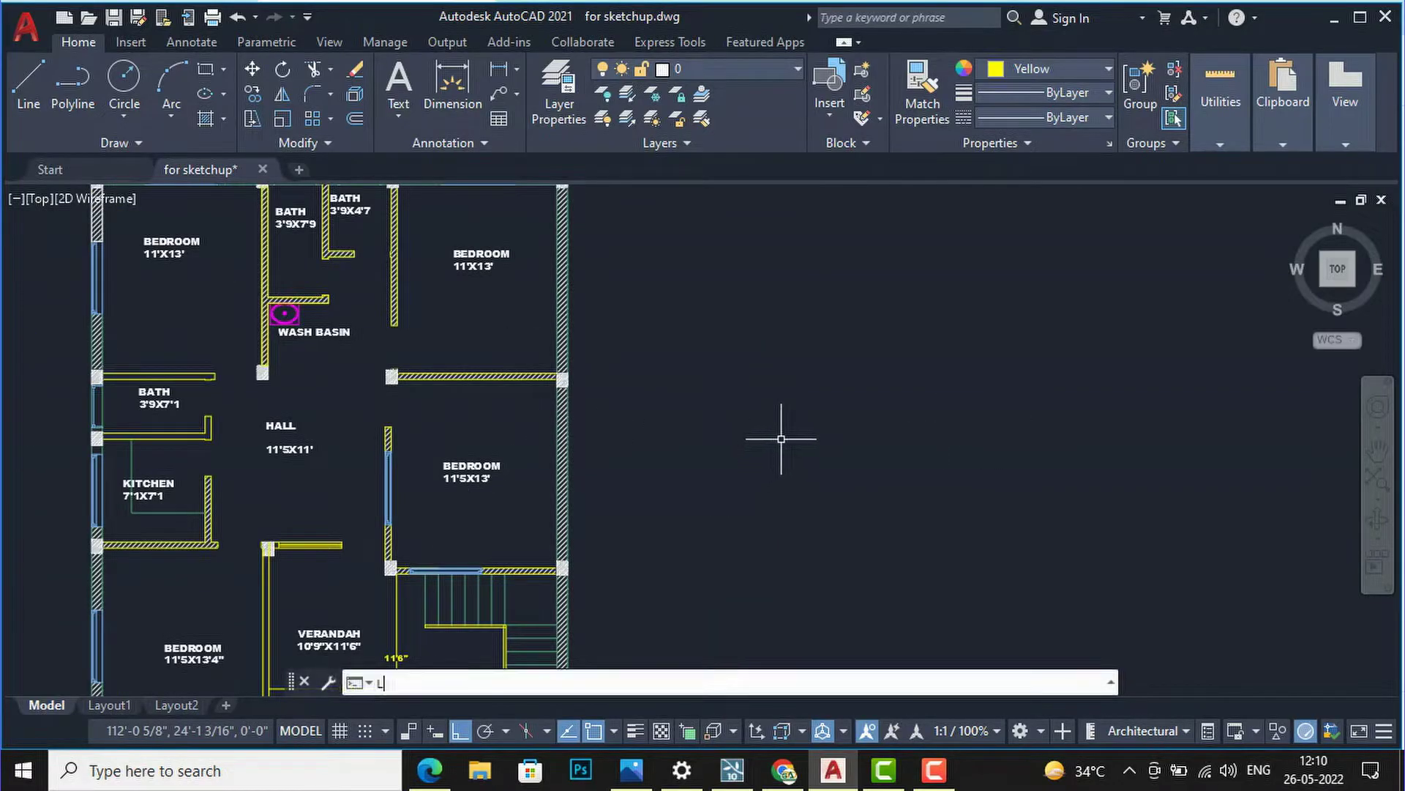
key(Return)
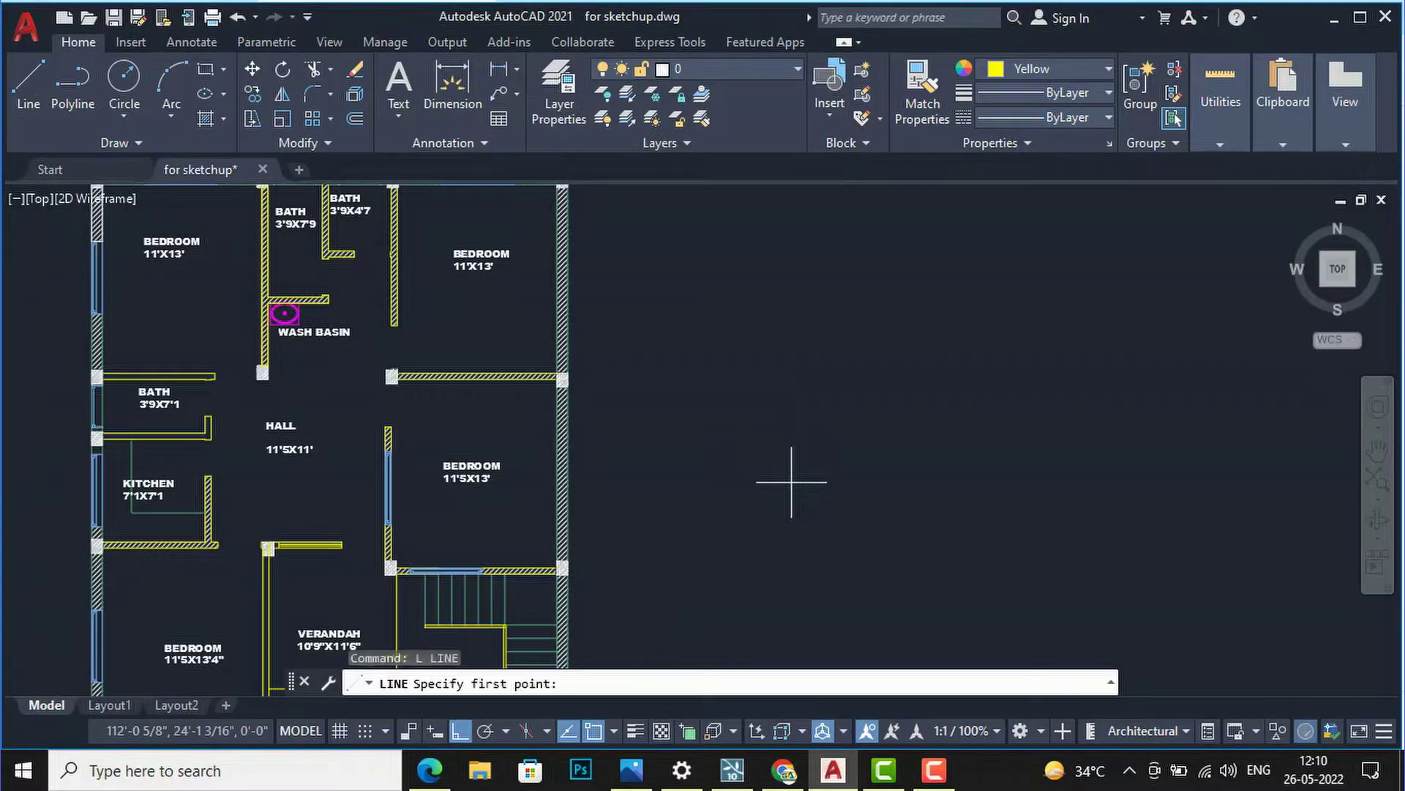
click(792, 483)
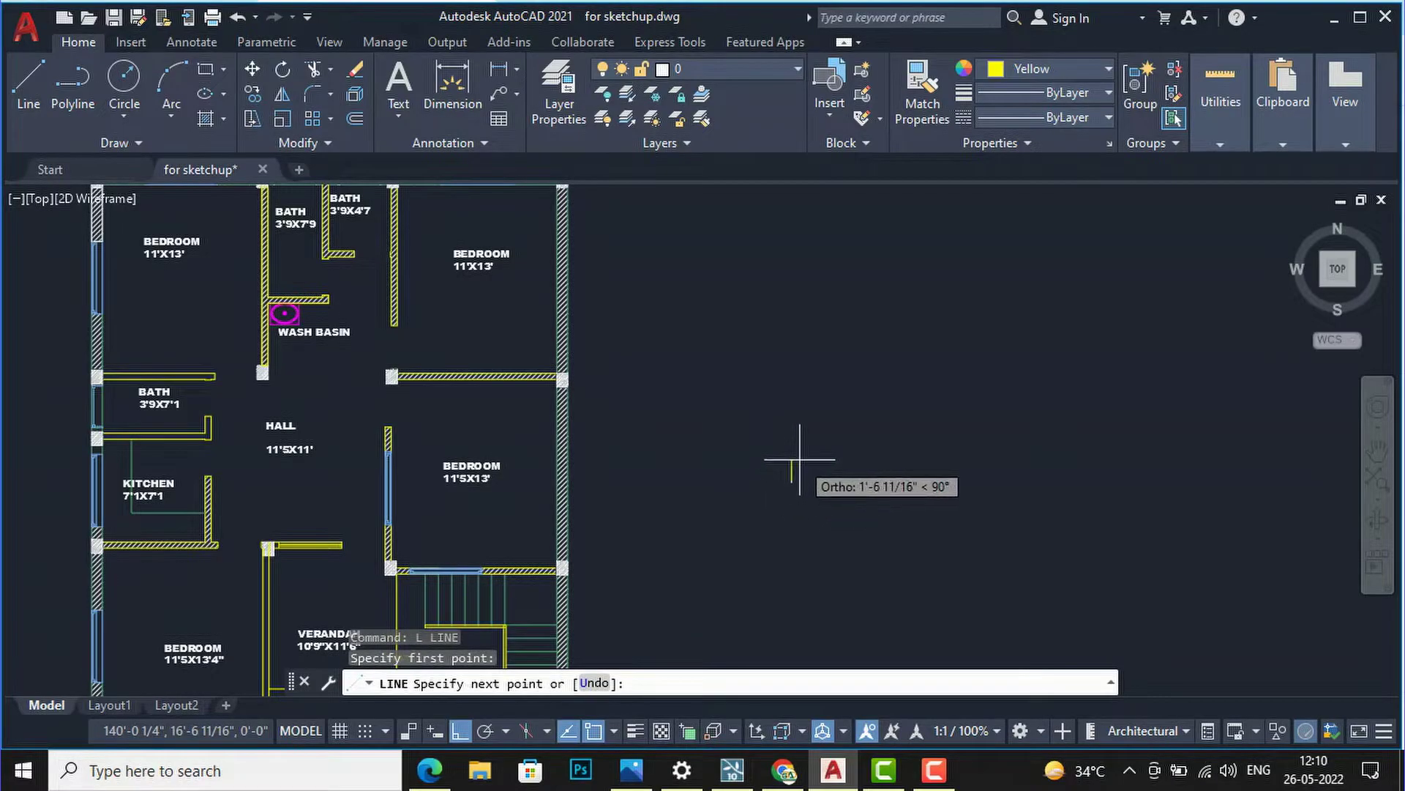
scroll(799, 460, up, 2)
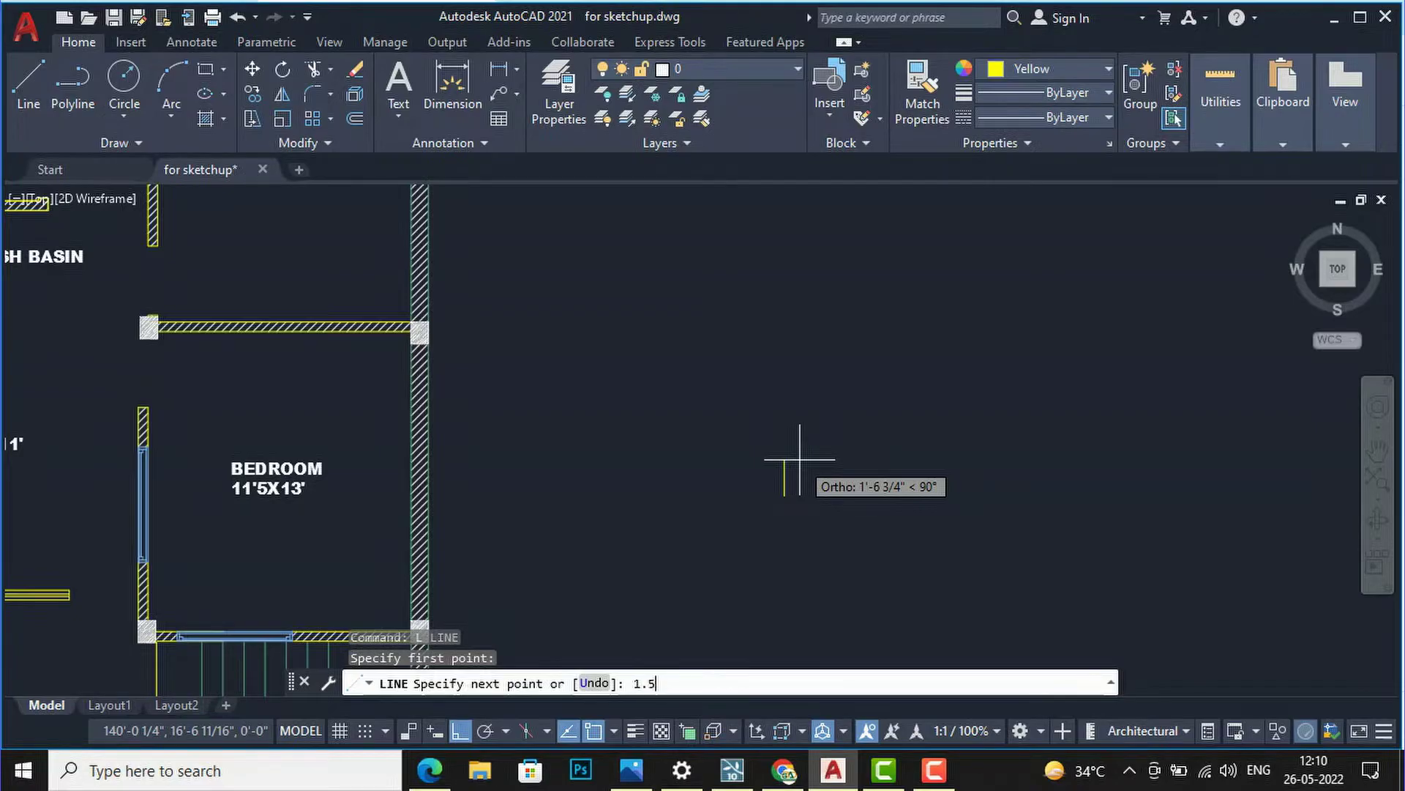
key(Return)
scroll(776, 527, up, 8)
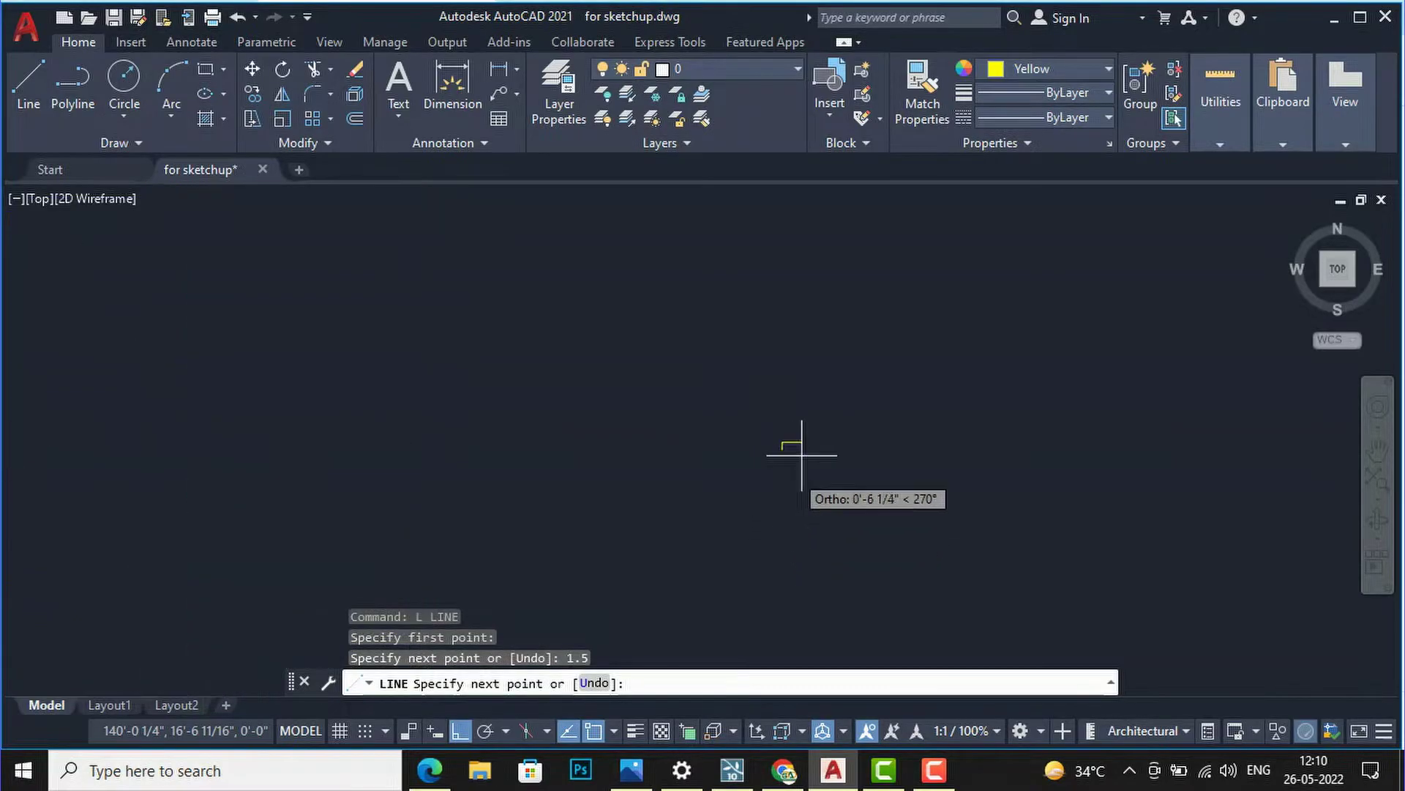
scroll(748, 446, up, 3)
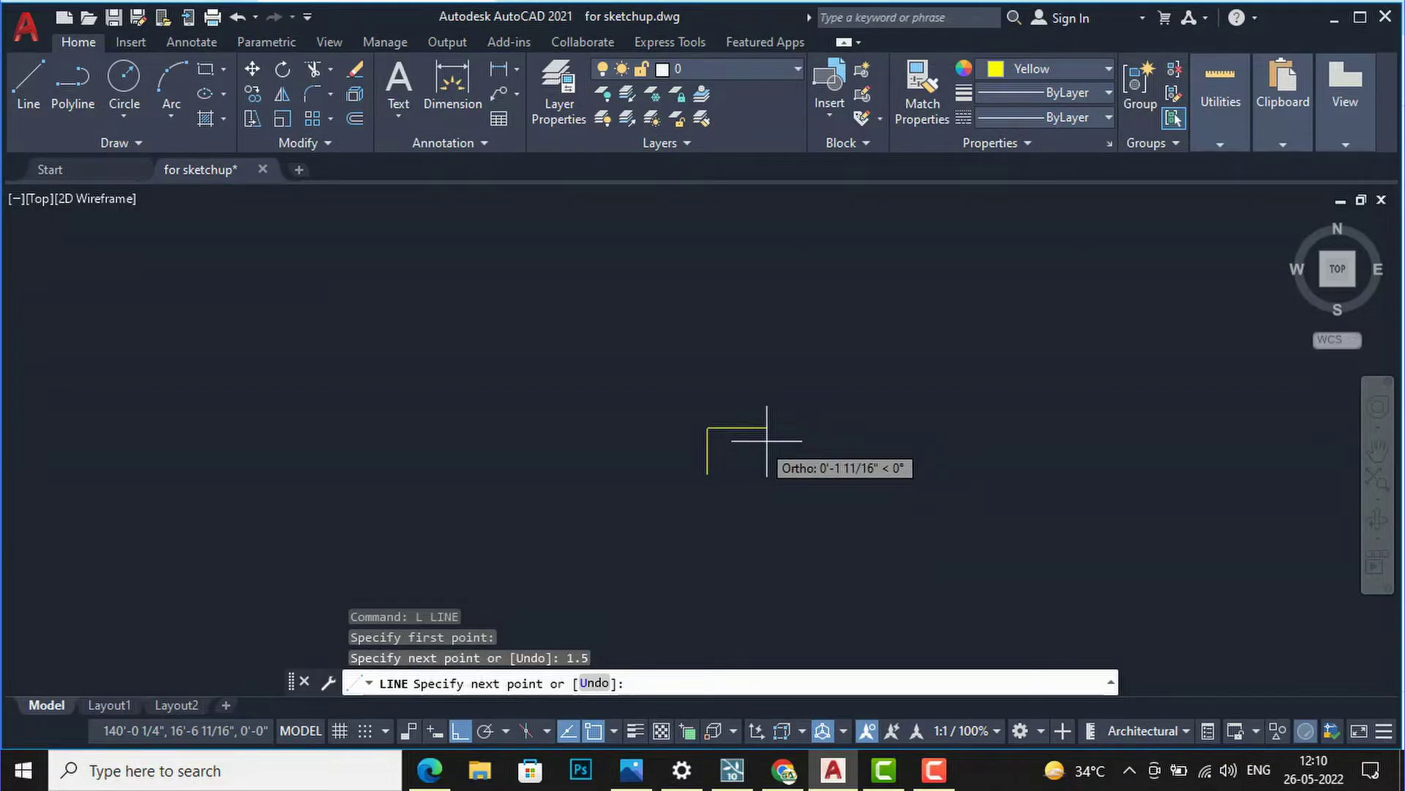
text(1.5)
key(Return)
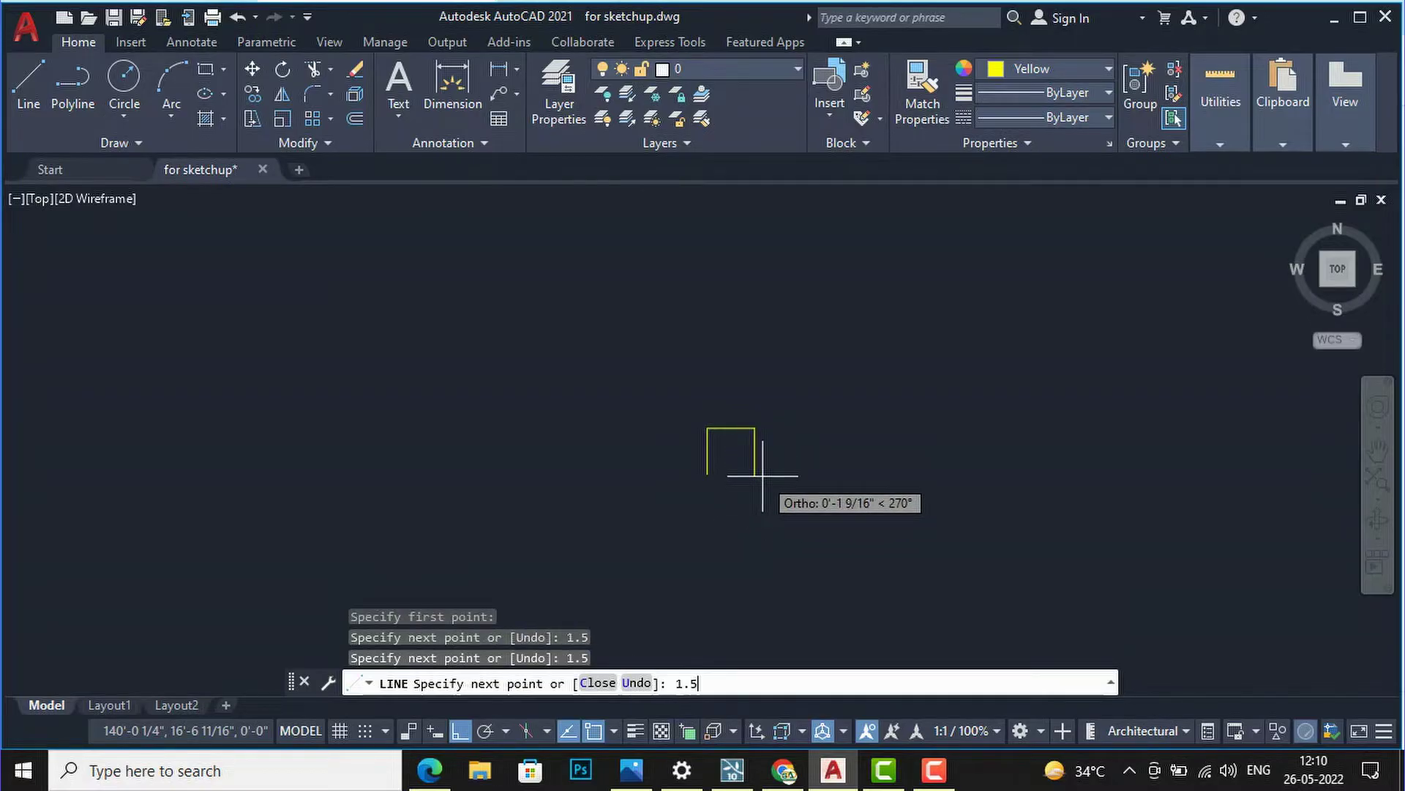
- Continue the chain 1.5" down, 1.5" right and 1.5" down, then run the base leftward past the starting edge
text(1.5)
key(Return)
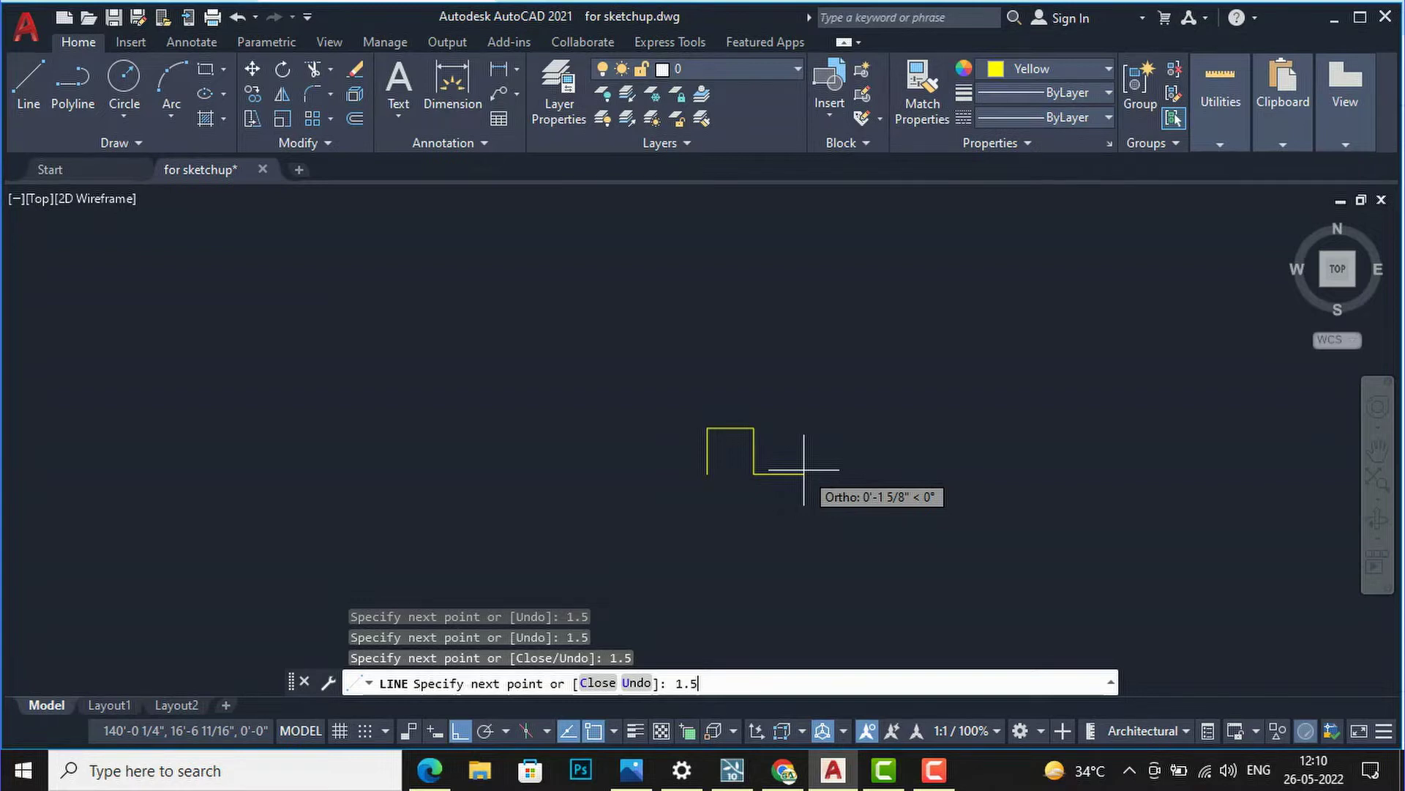
key(Return)
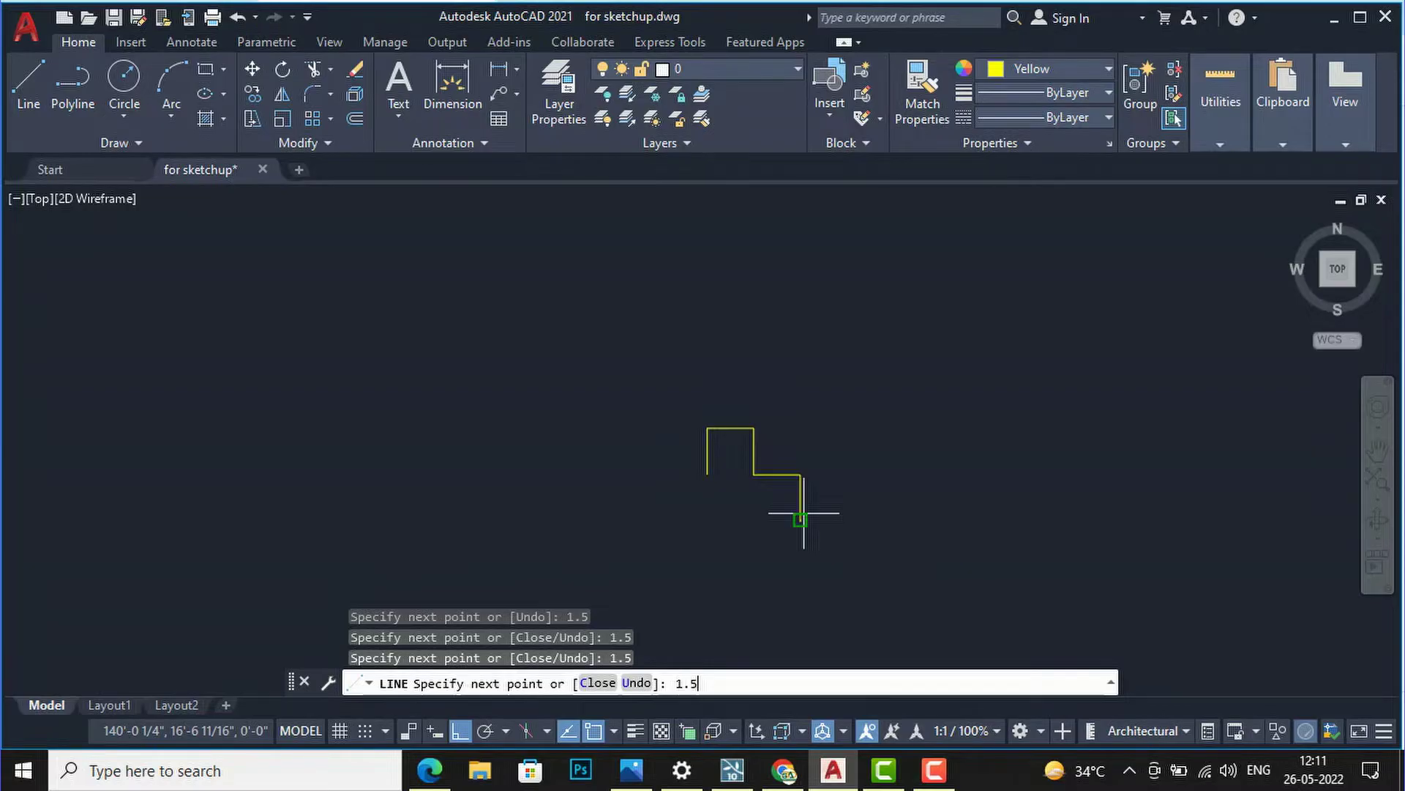
key(Return)
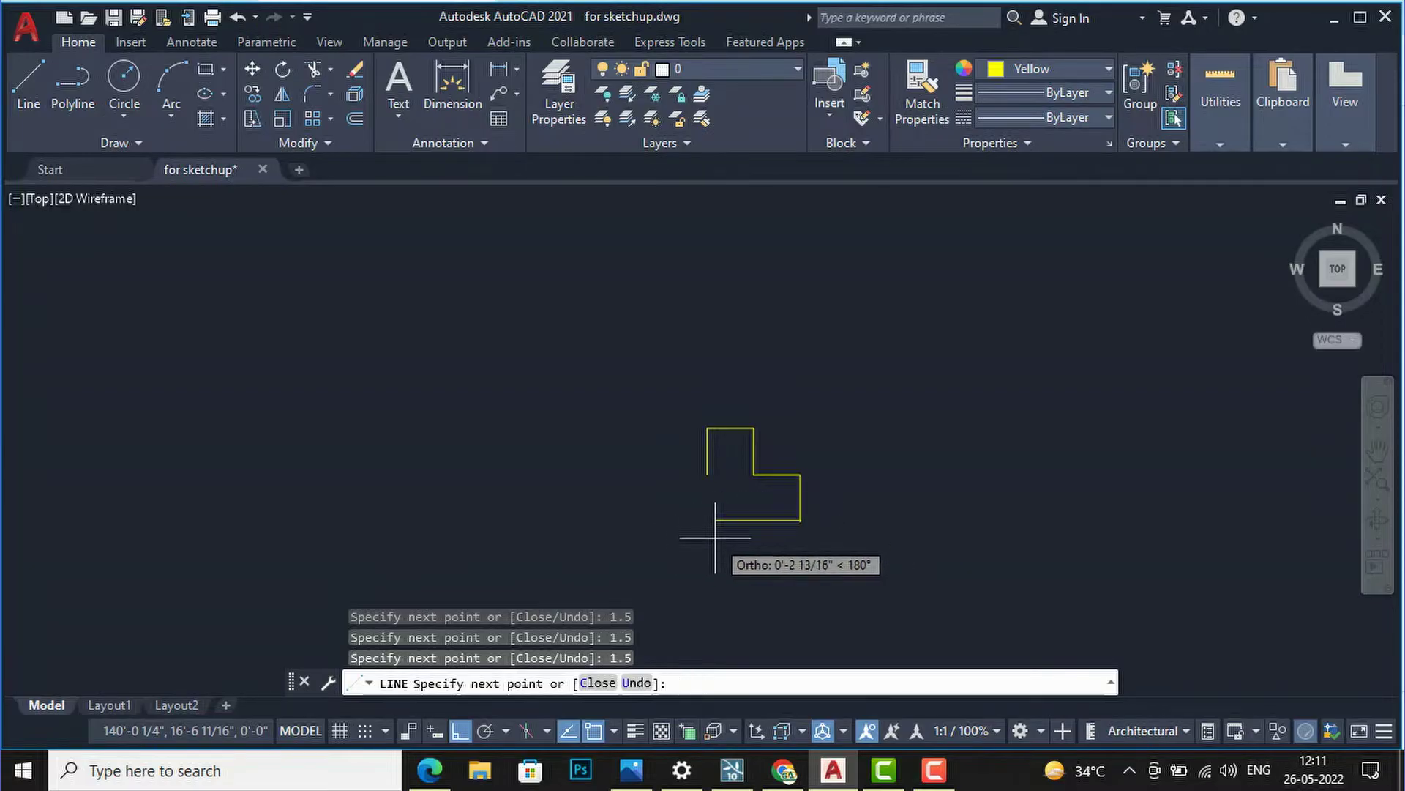
click(707, 521)
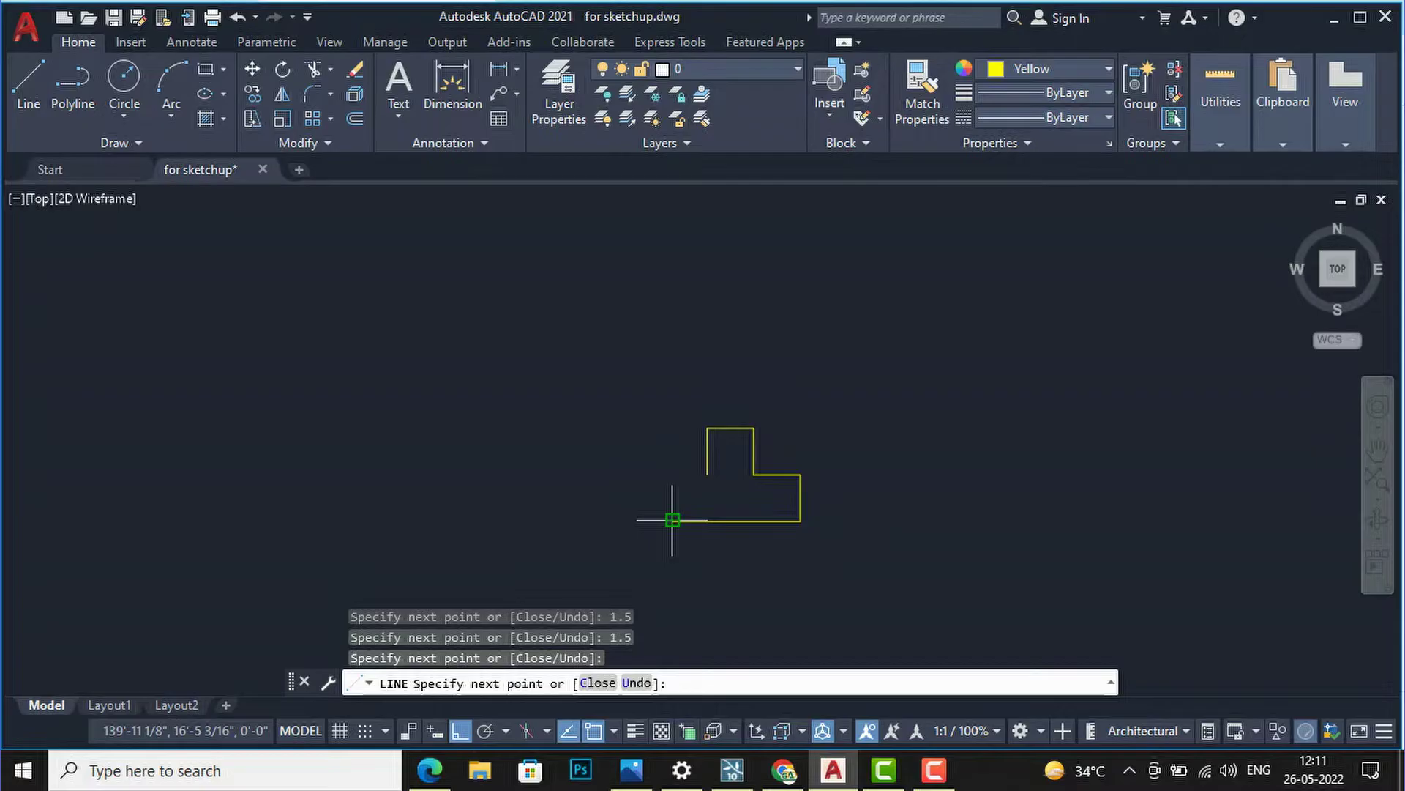
key(Escape)
- Fillet the base line and the left vertical line into a sharp corner to close the L-shaped profile
scroll(708, 504, up, 2)
text(F)
key(Return)
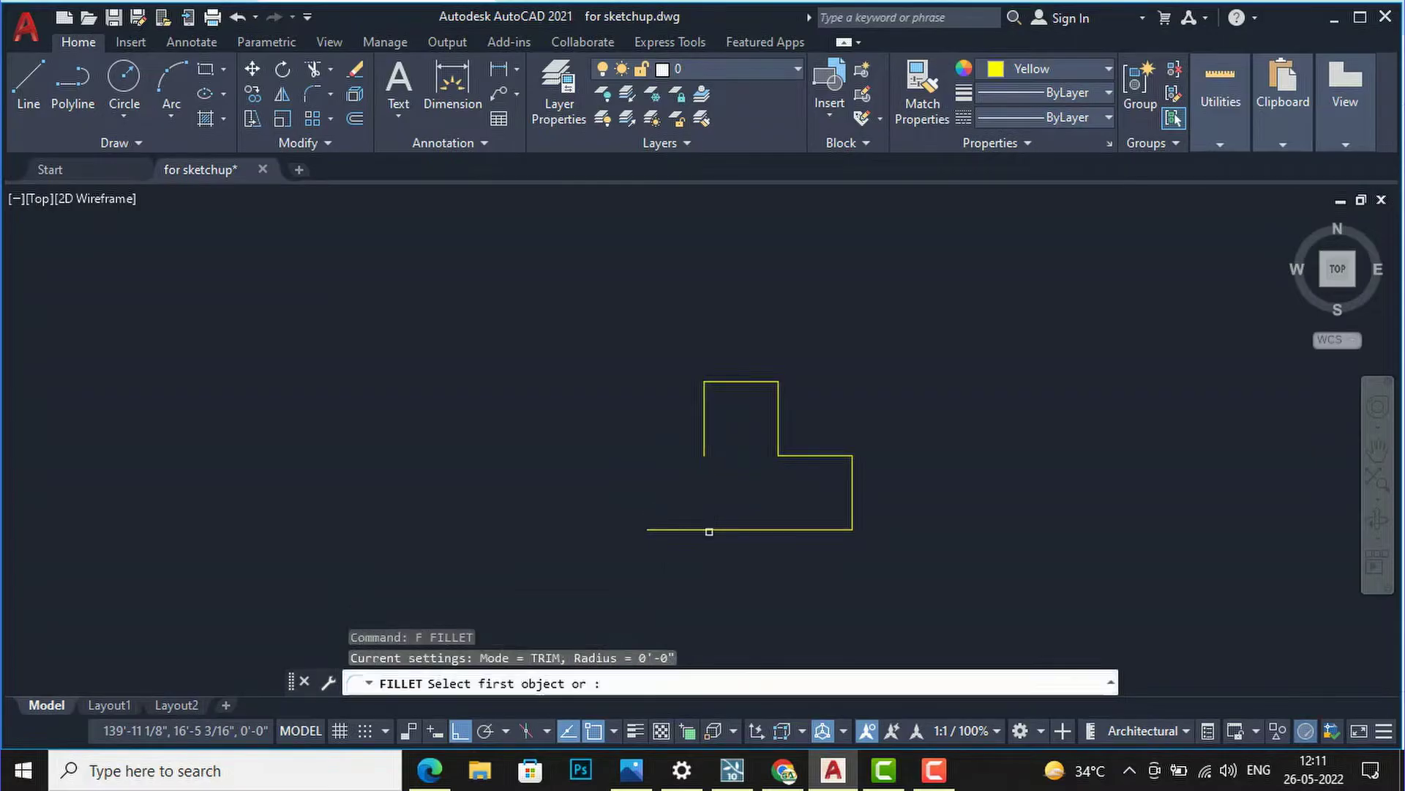
click(721, 527)
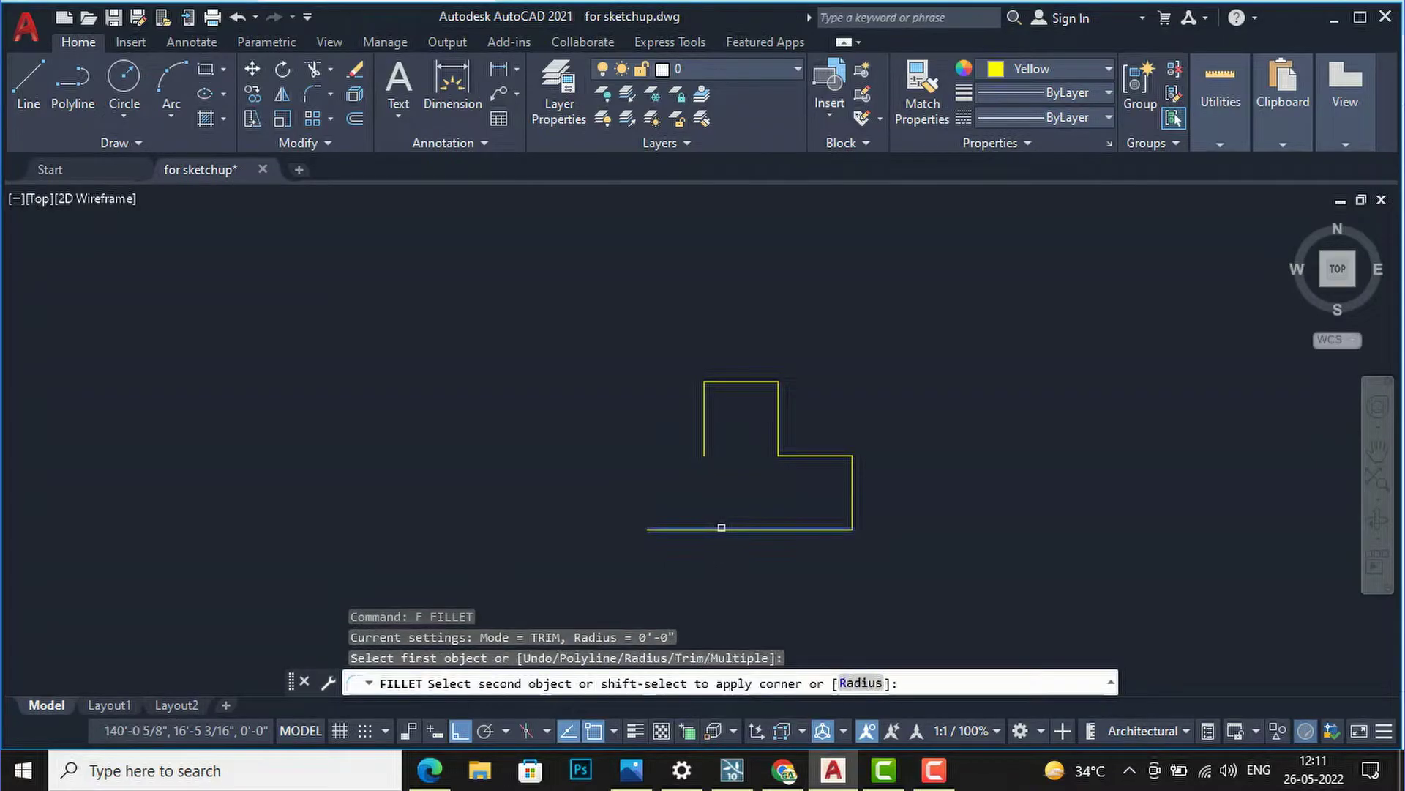
click(704, 423)
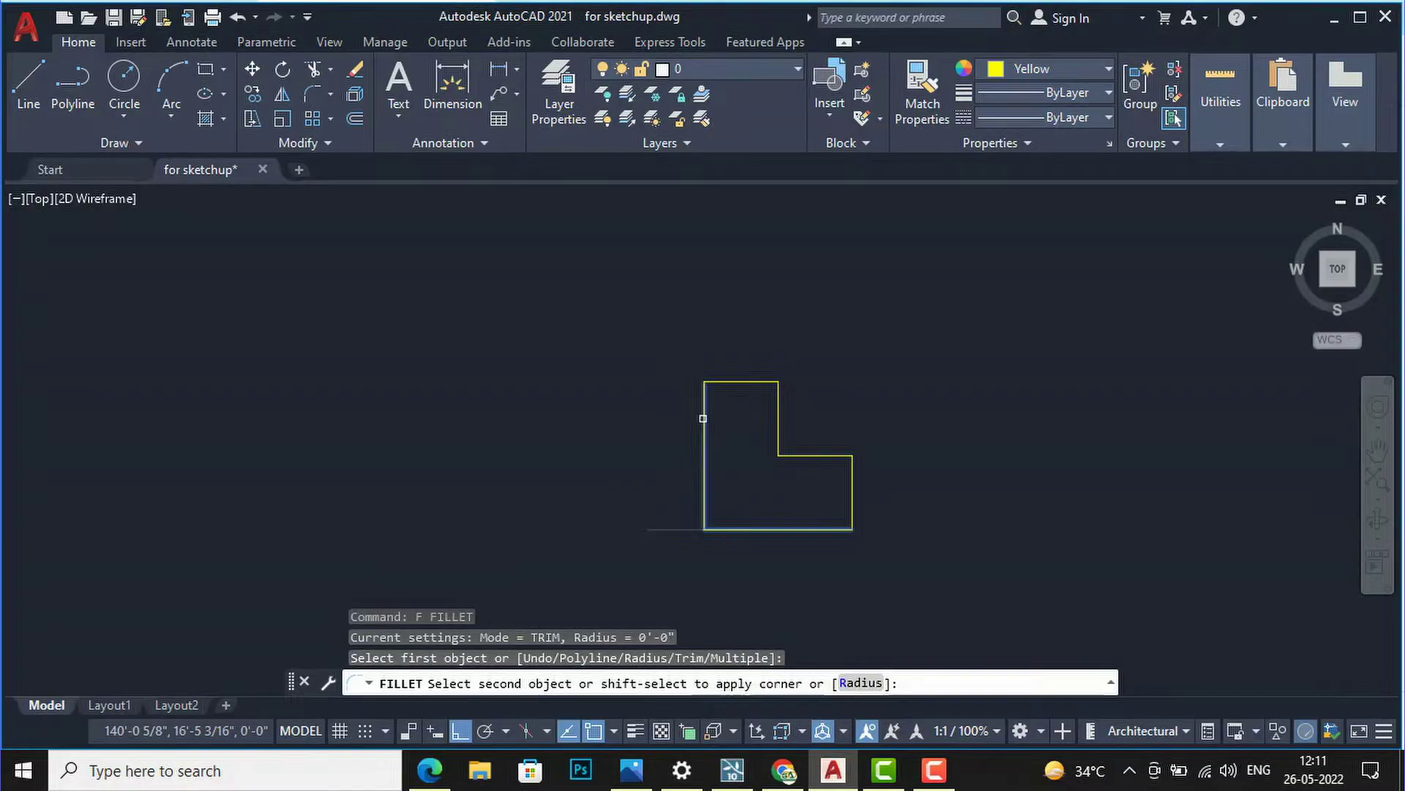
scroll(551, 476, down, 4)
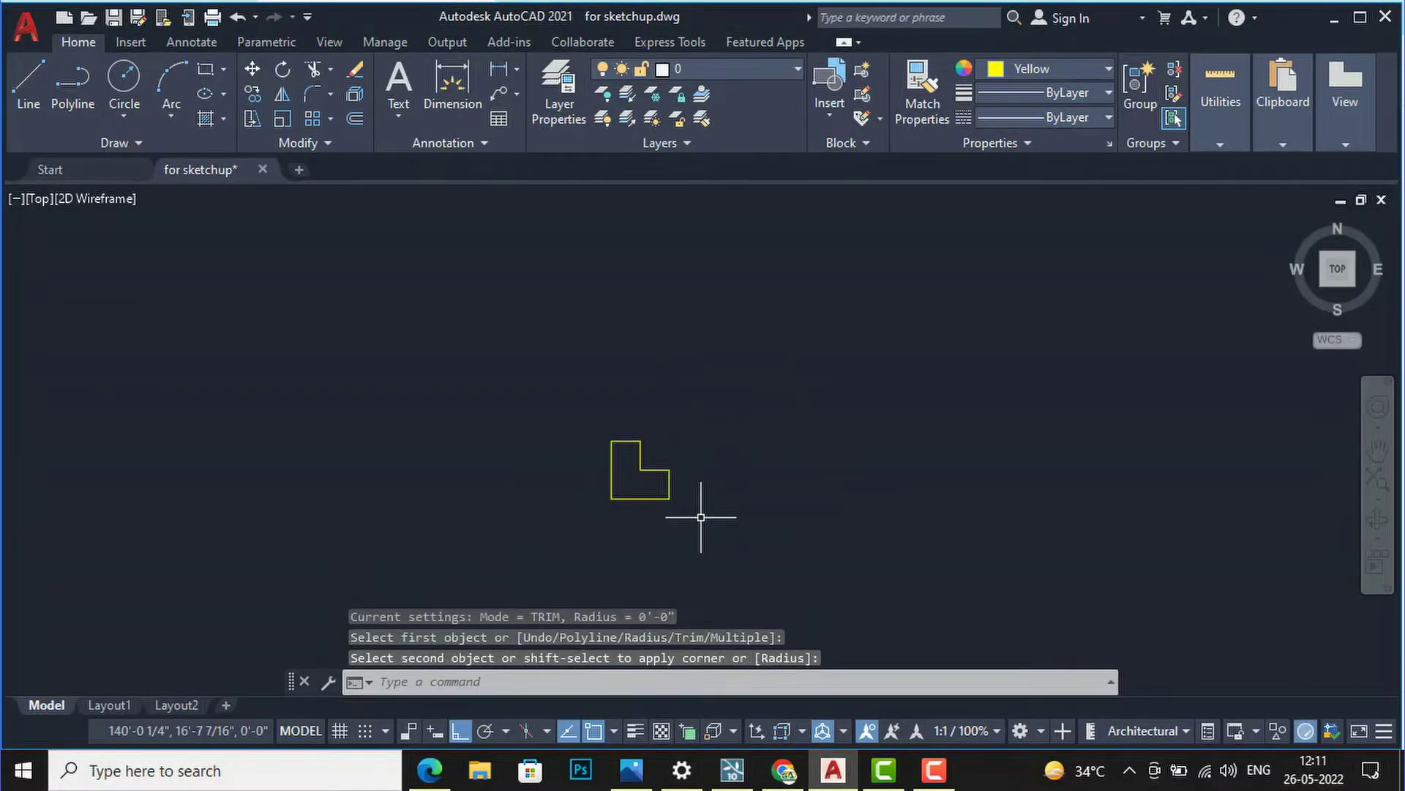
key(Escape)
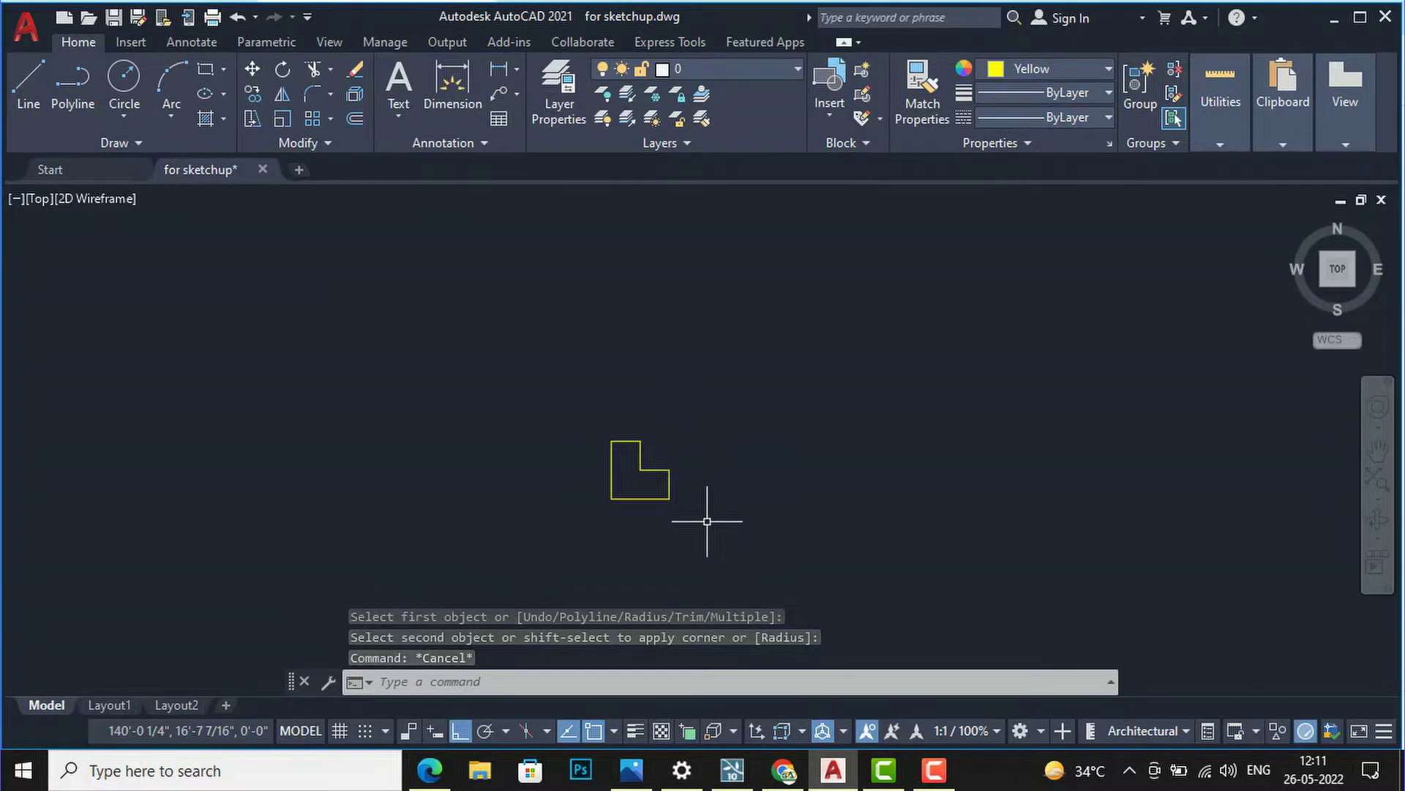
- Draw a 3' horizontal line to the right from the lower-left corner of the L-shaped profile
text(L)
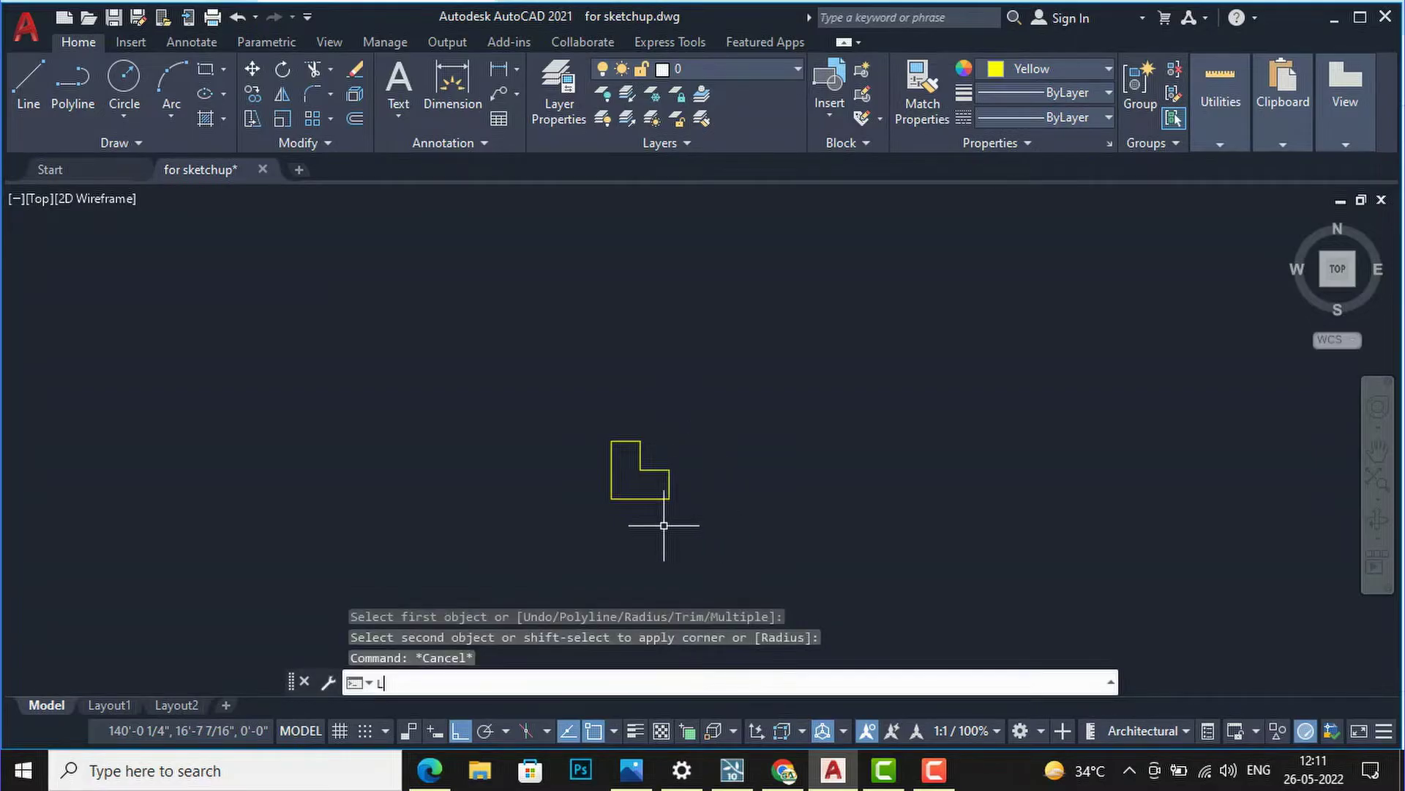
key(Return)
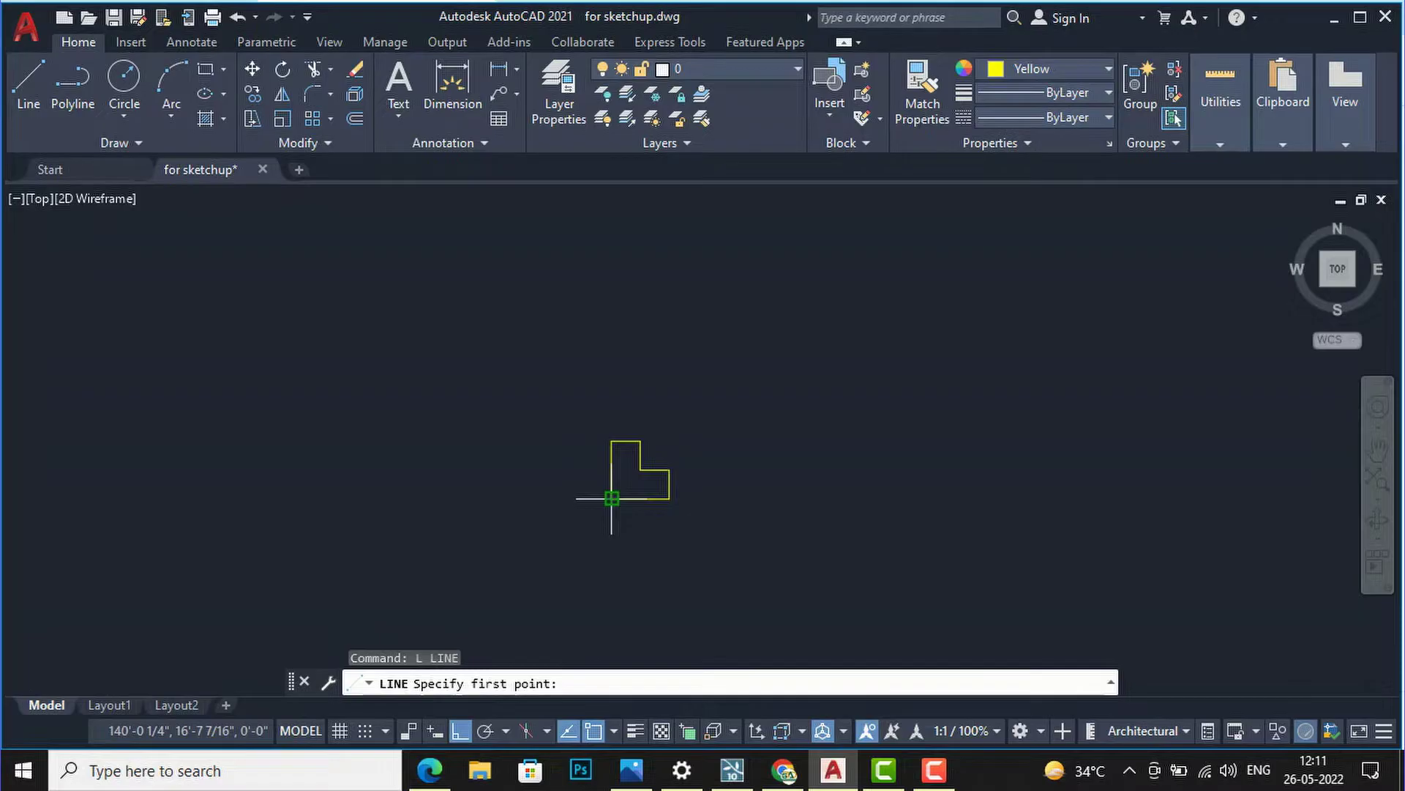
click(612, 498)
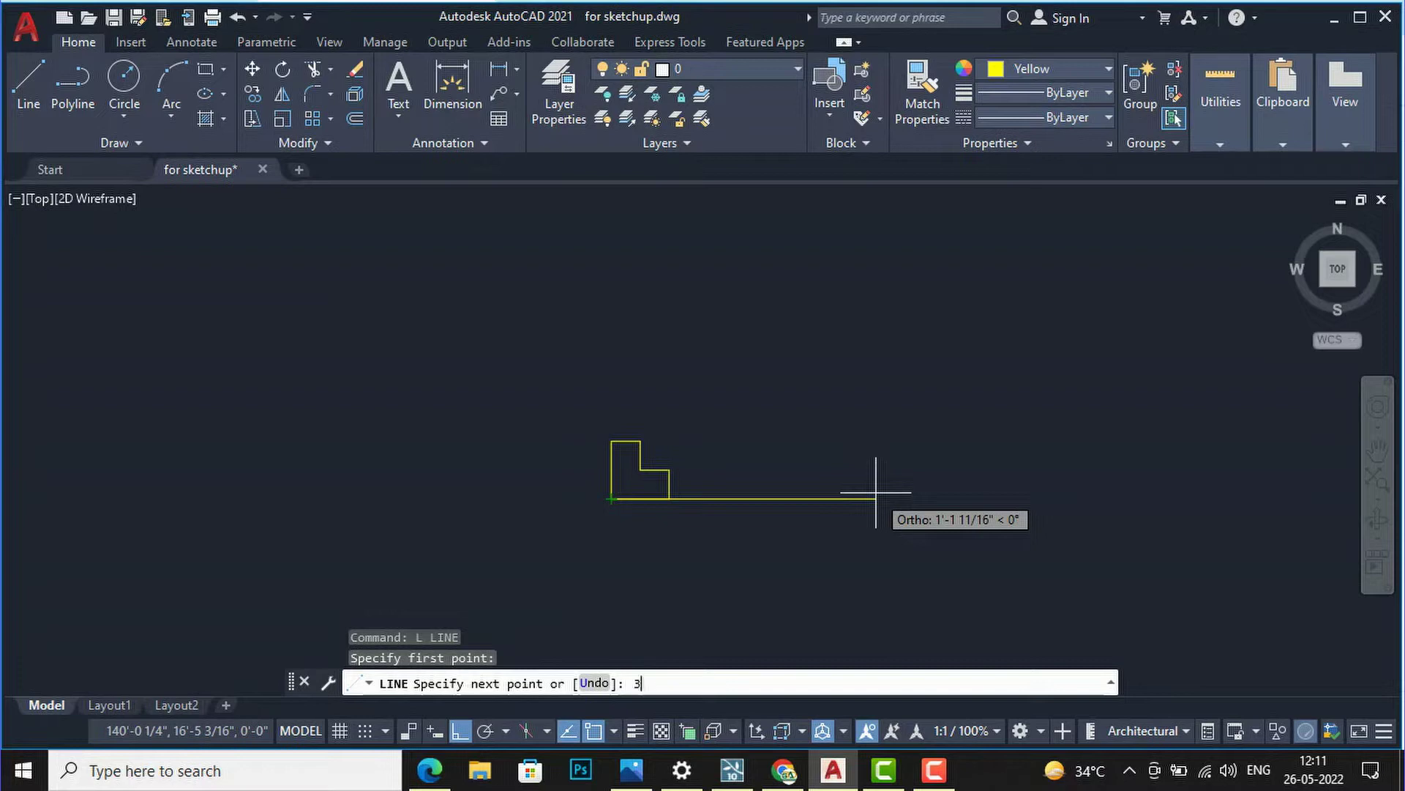
text(3')
key(Return)
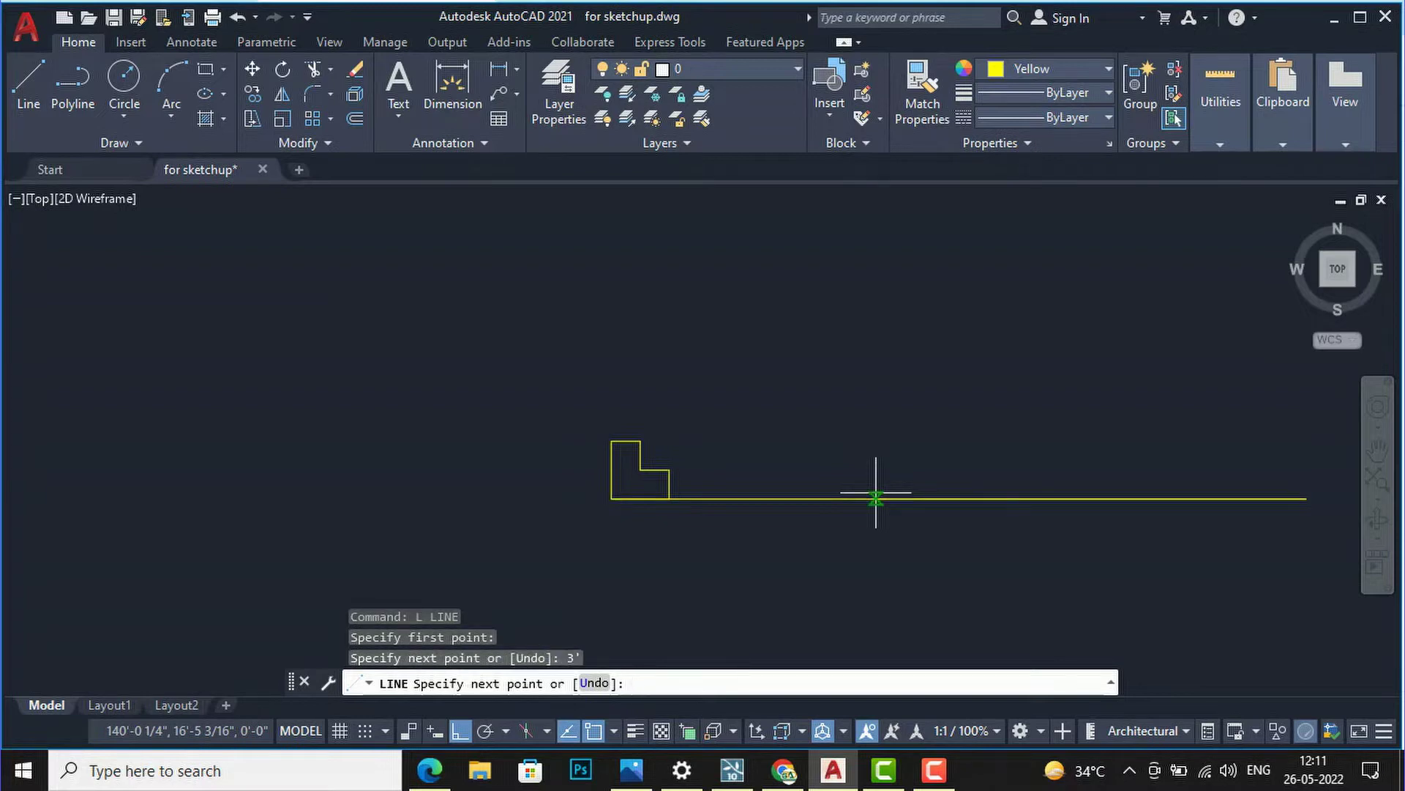
scroll(932, 507, down, 4)
key(Escape)
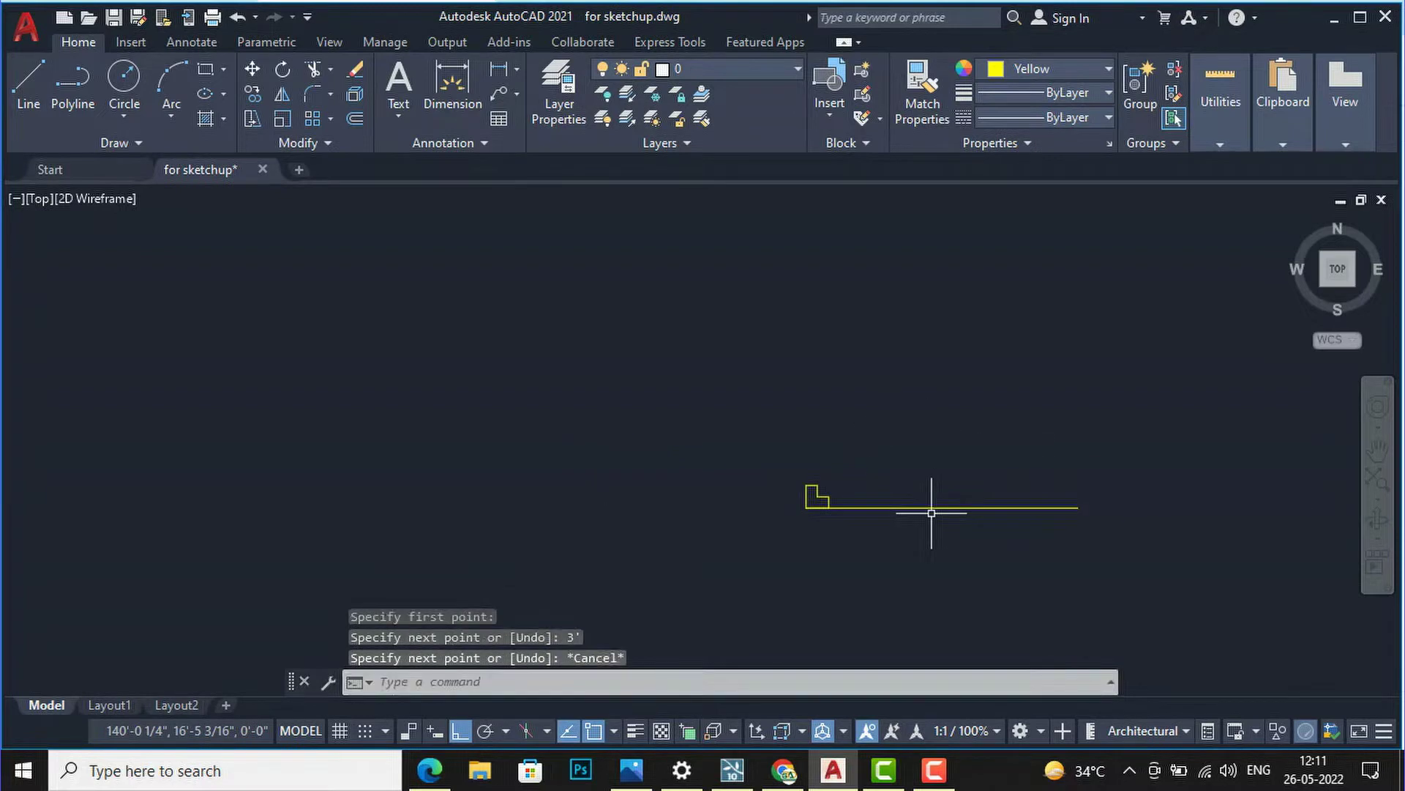
scroll(1153, 512, up, 2)
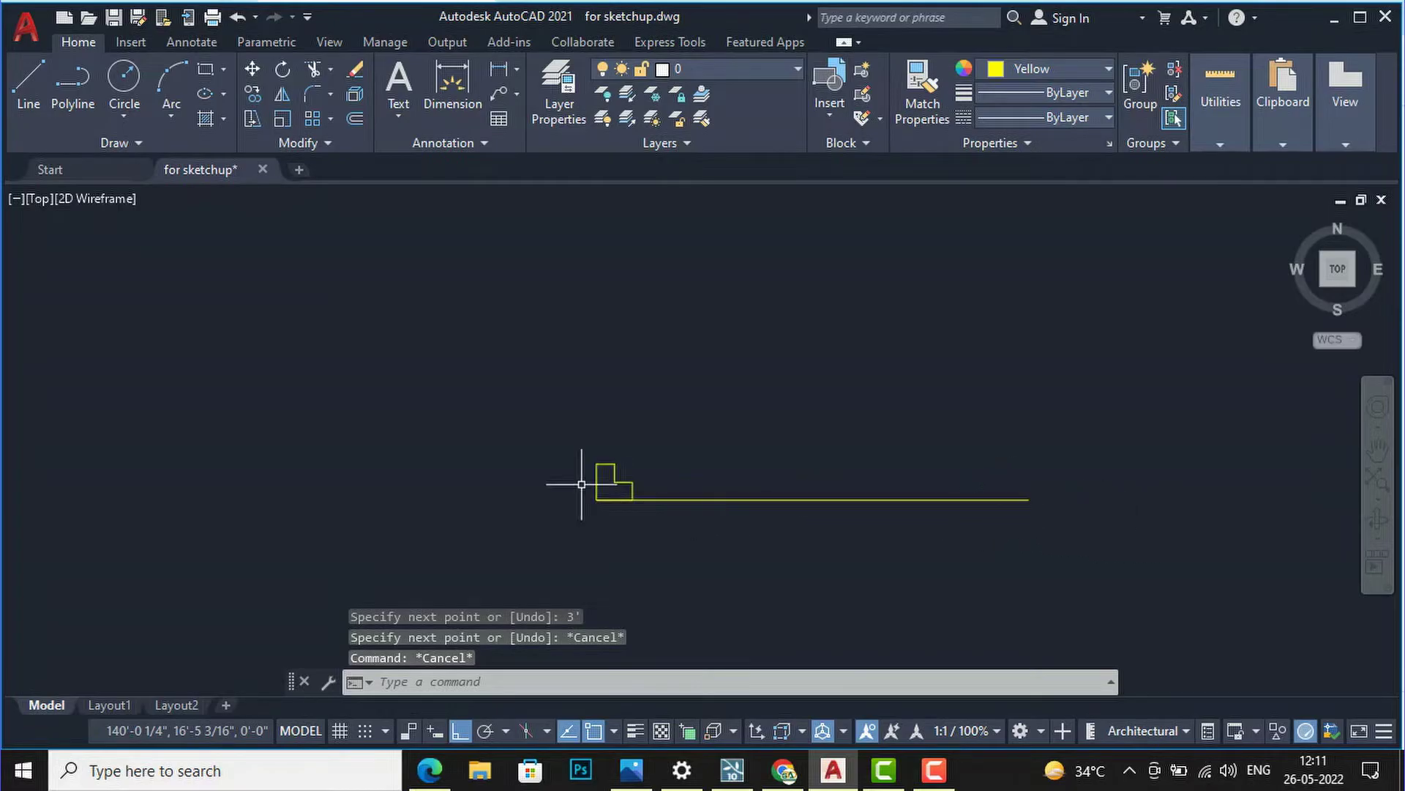
click(569, 429)
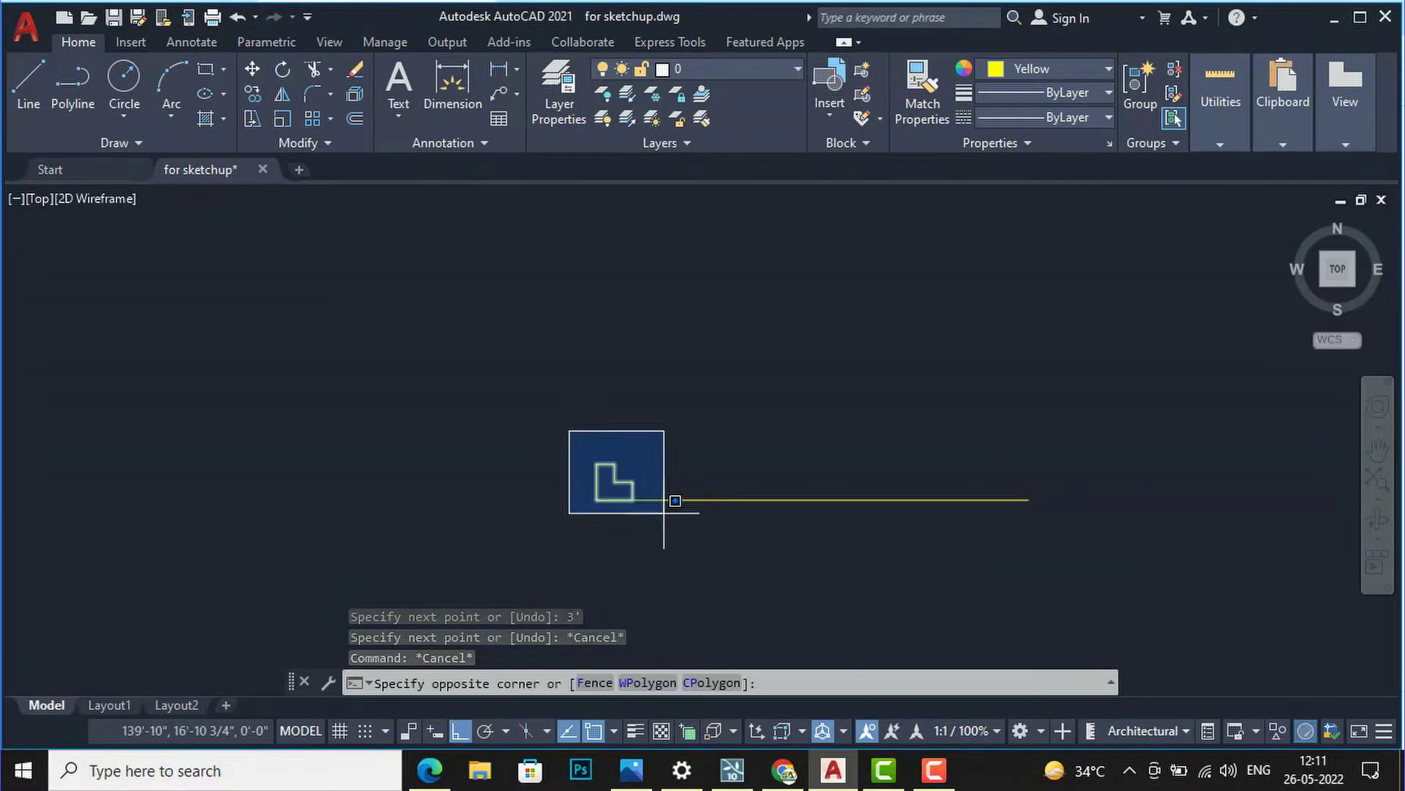
click(670, 517)
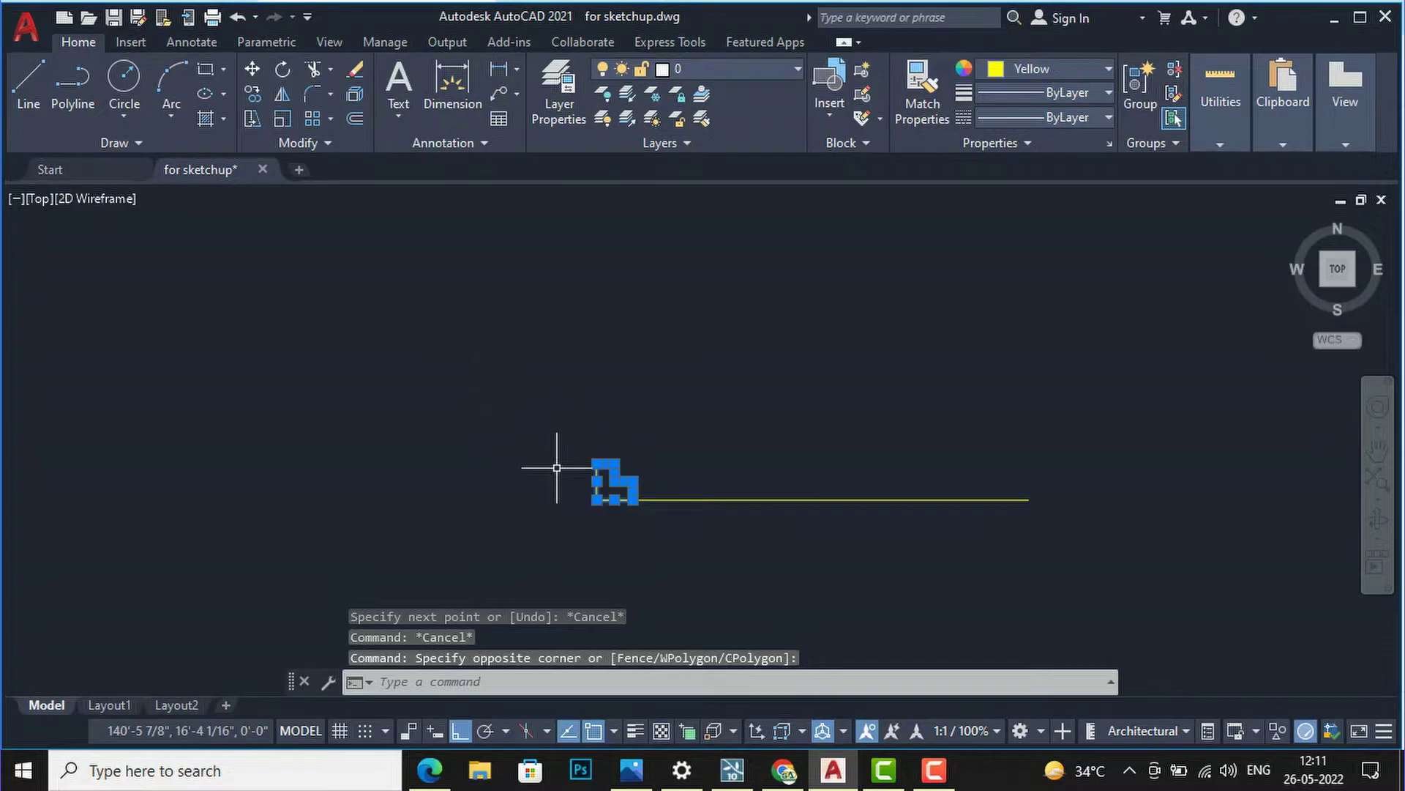
text(mi)
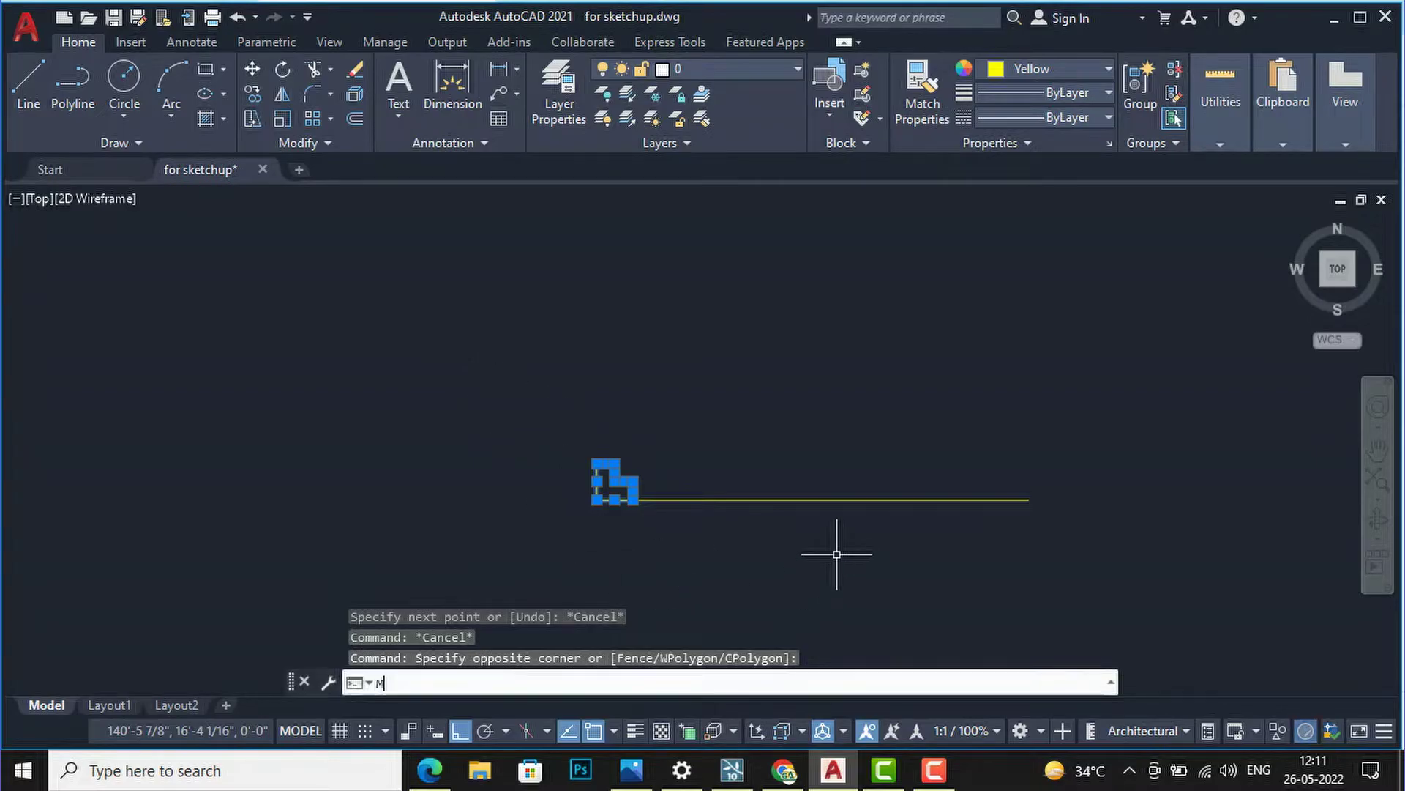
key(Return)
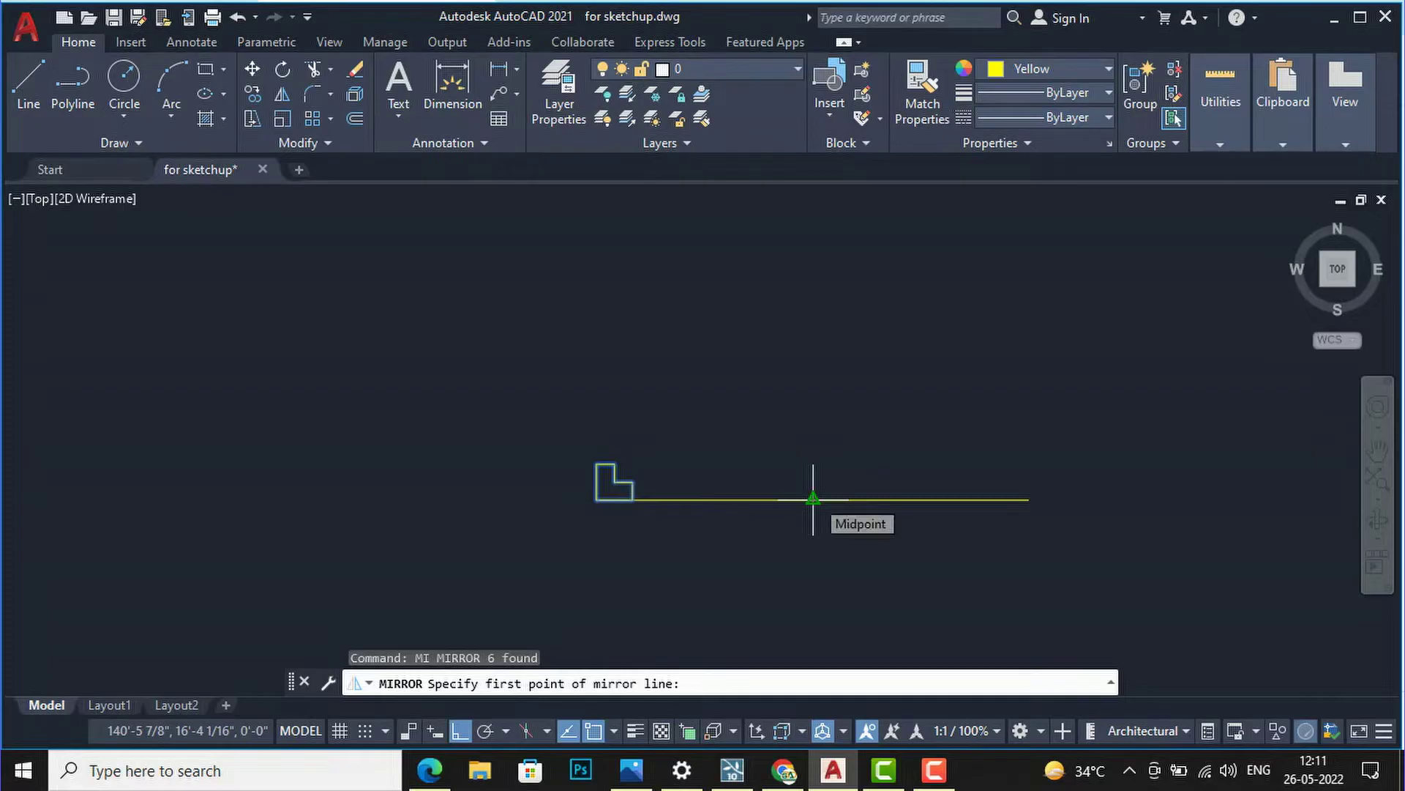
click(813, 499)
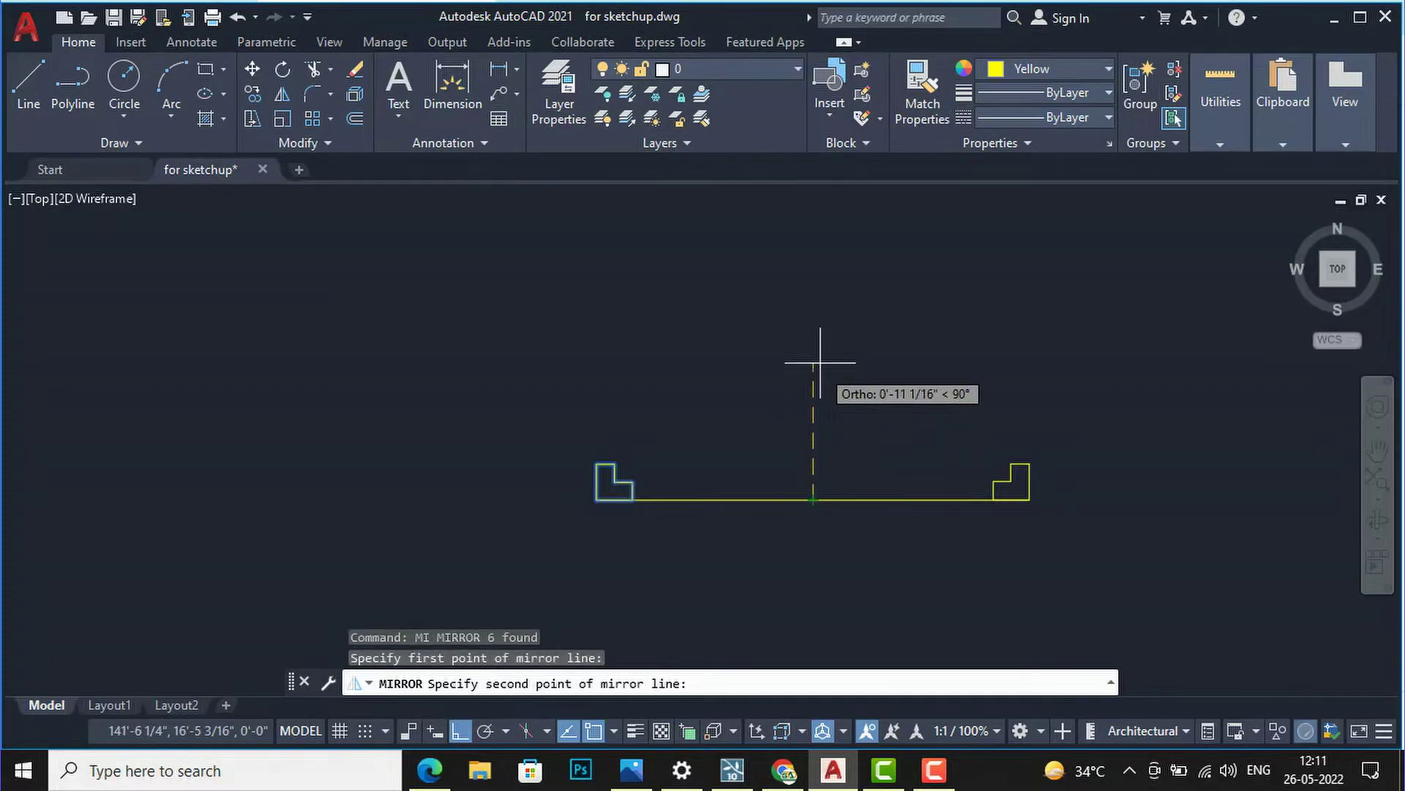
click(820, 329)
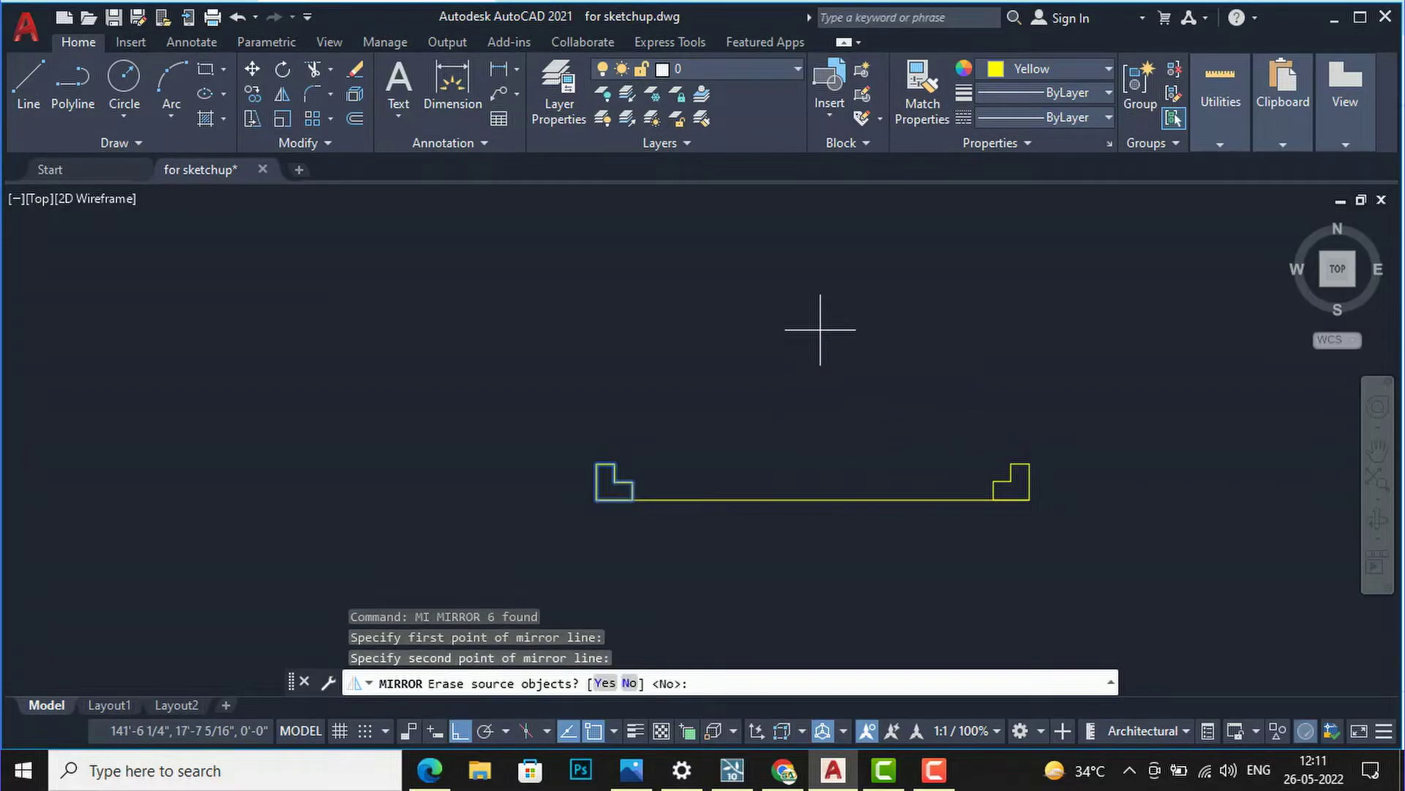
key(Escape)
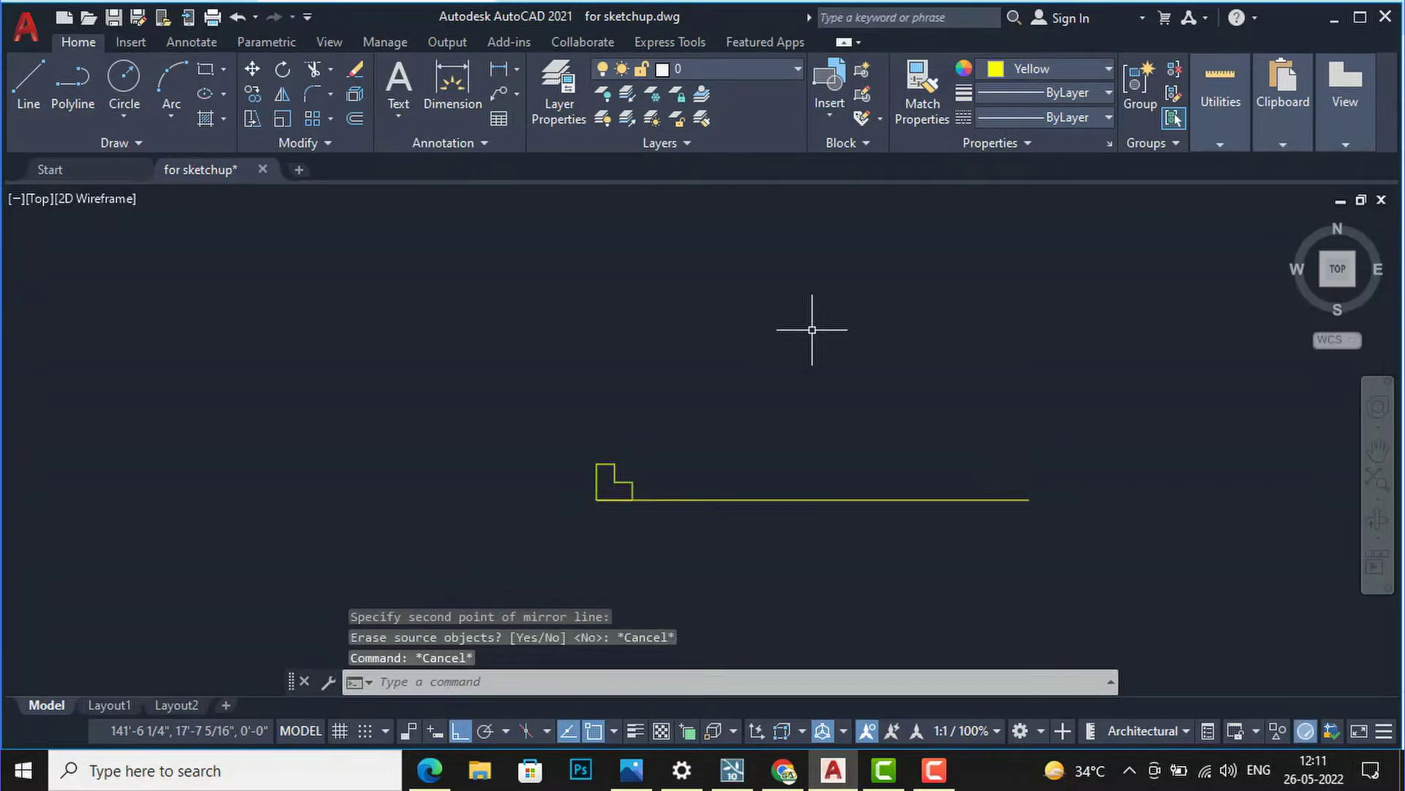
- Mirror the L-shaped profile about a vertical axis through the 3' line's midpoint, keeping the source objects
click(551, 426)
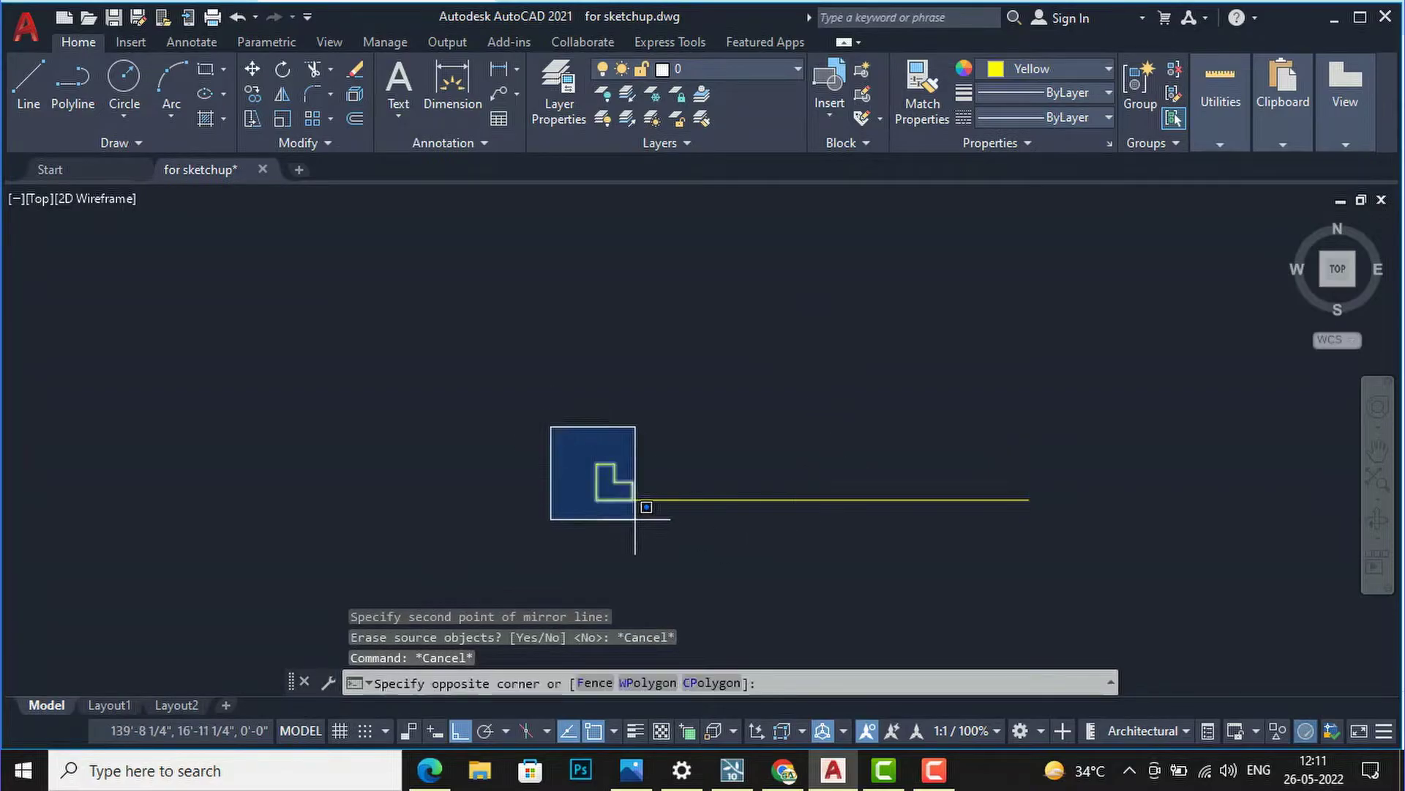
click(649, 515)
text(mi)
key(Return)
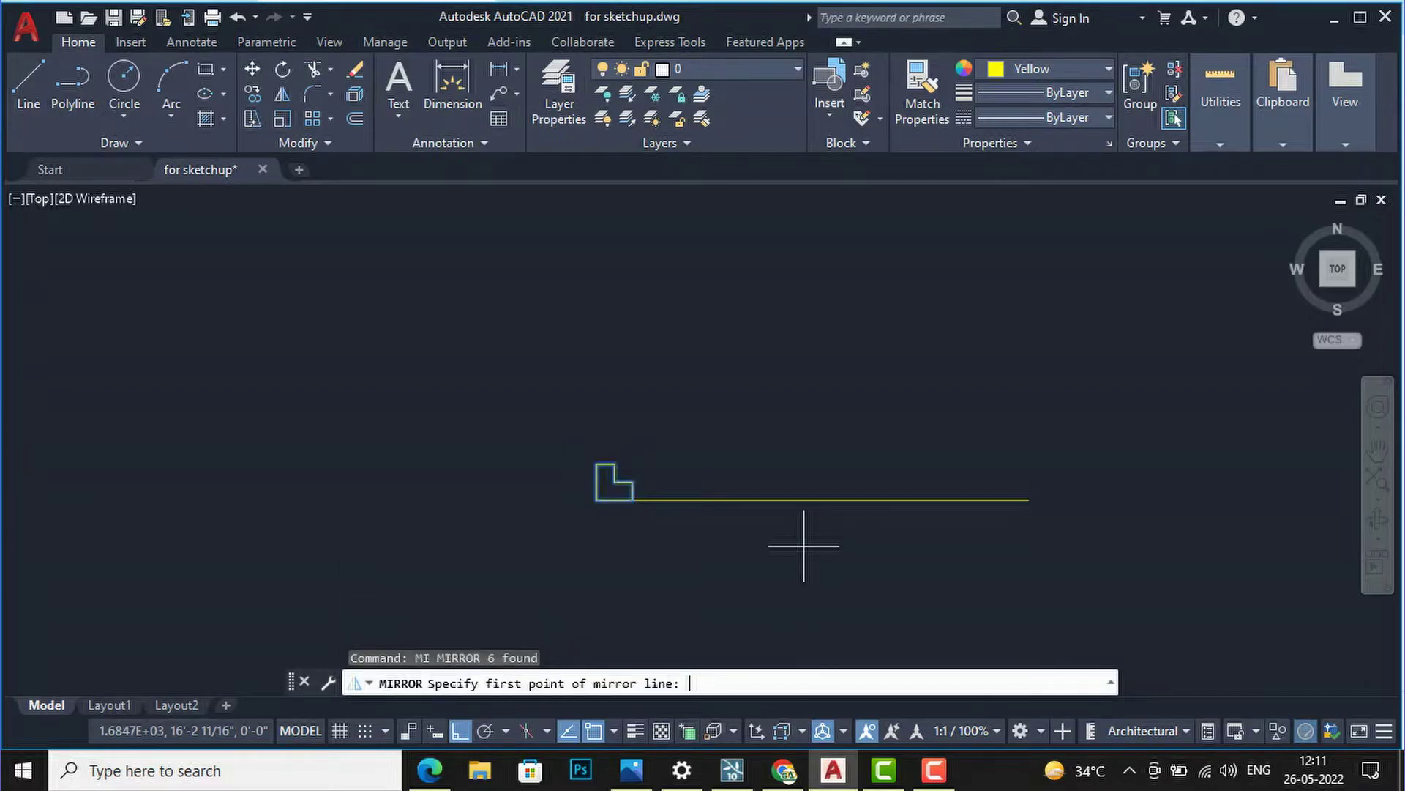
click(813, 499)
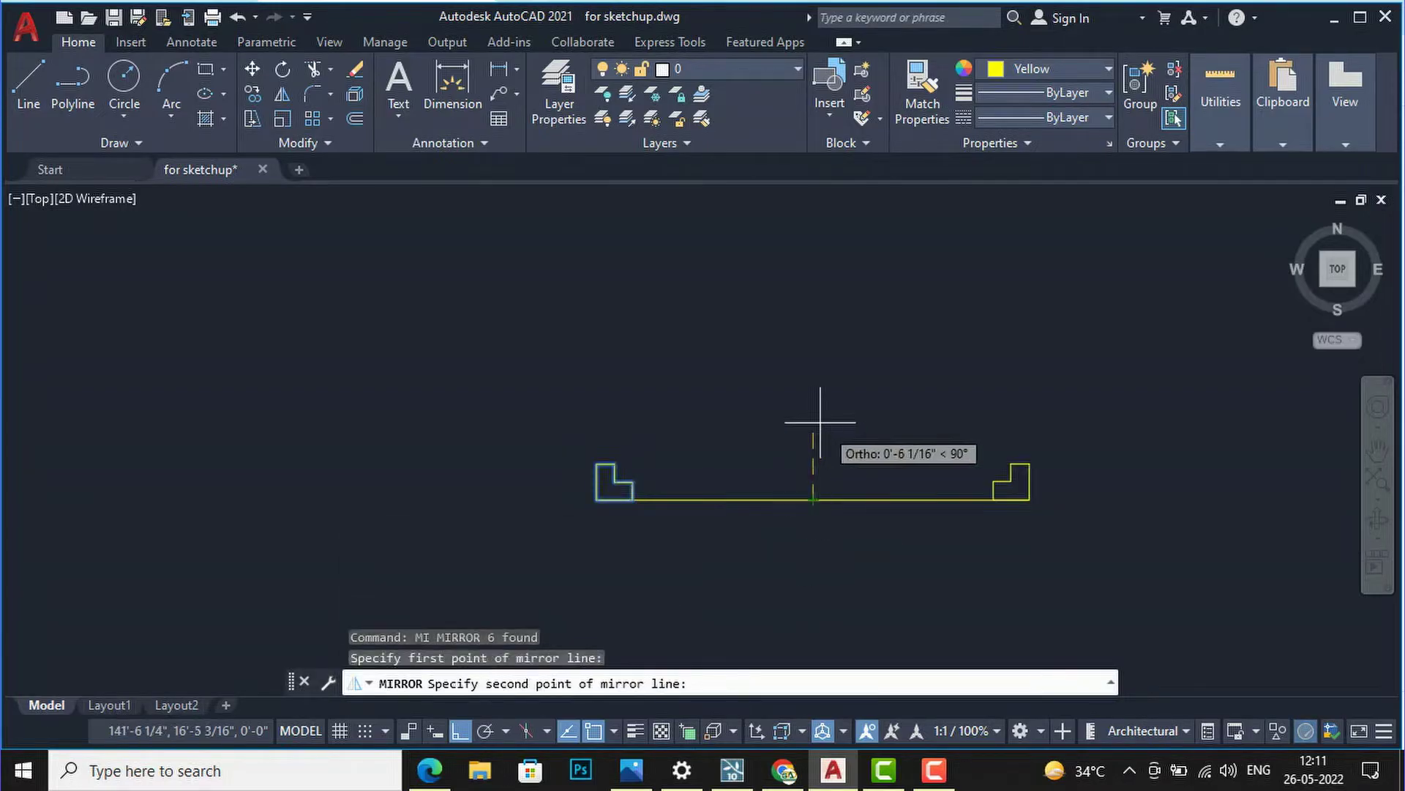
click(819, 313)
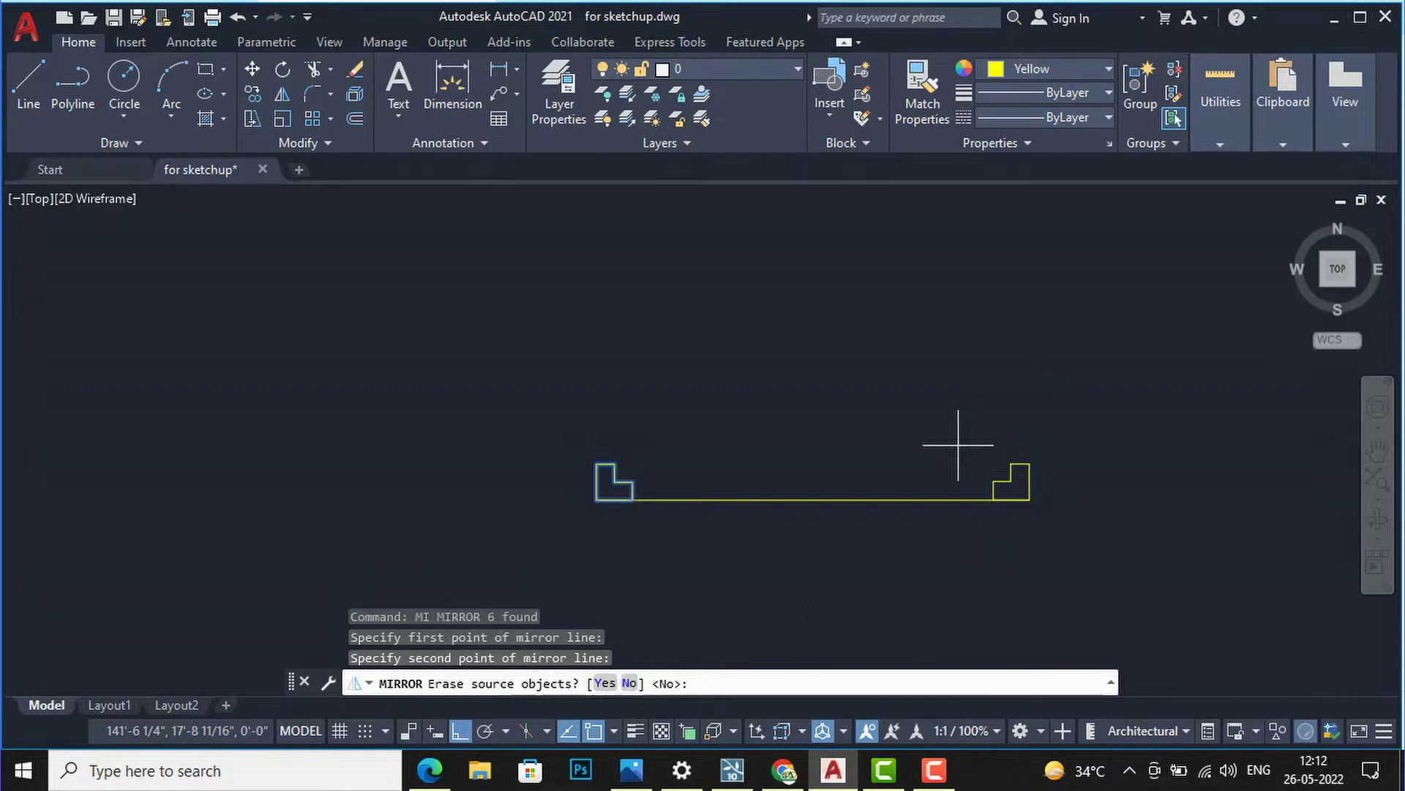
click(631, 683)
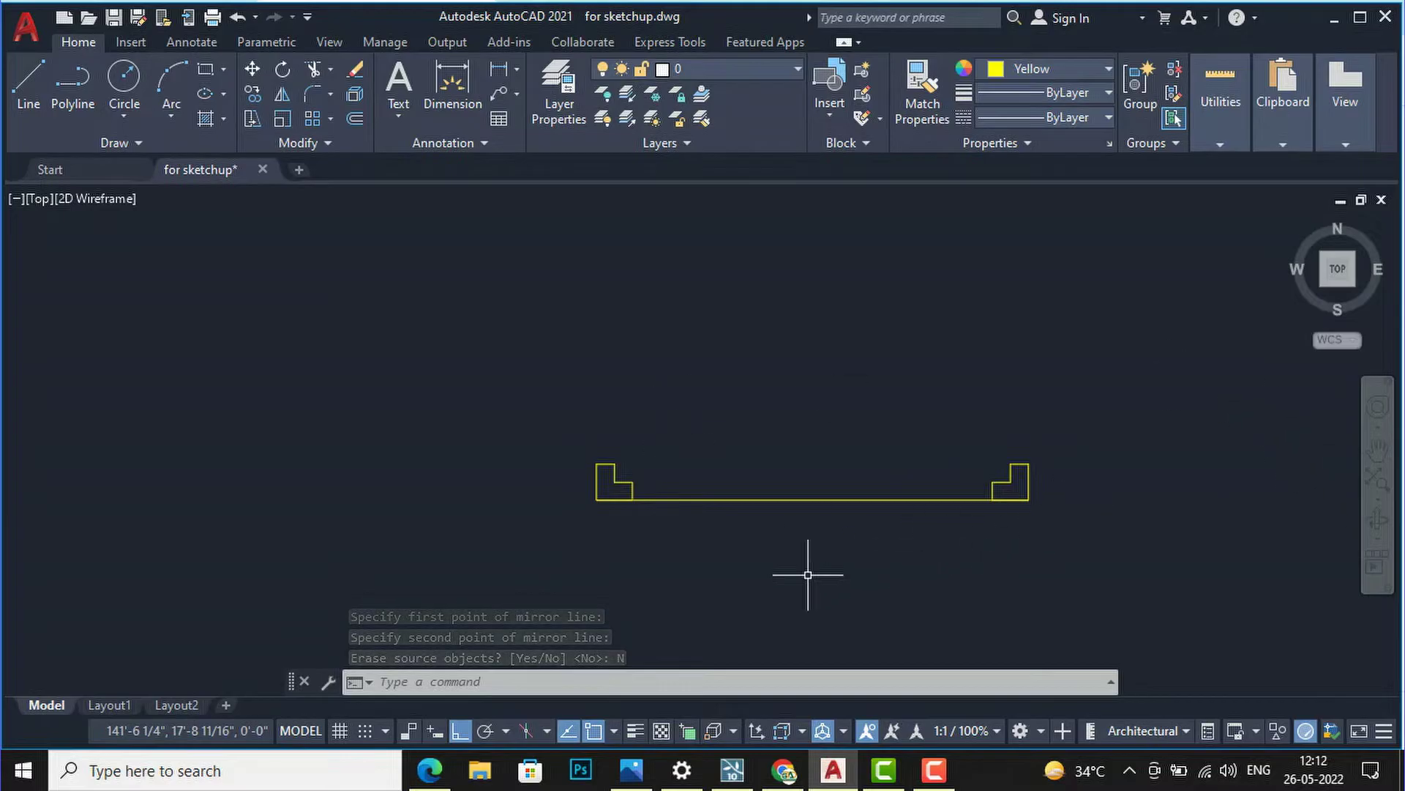
- Check the overall width between the outer lower corners of the two profiles with a linear dimension preview
text(DLI)
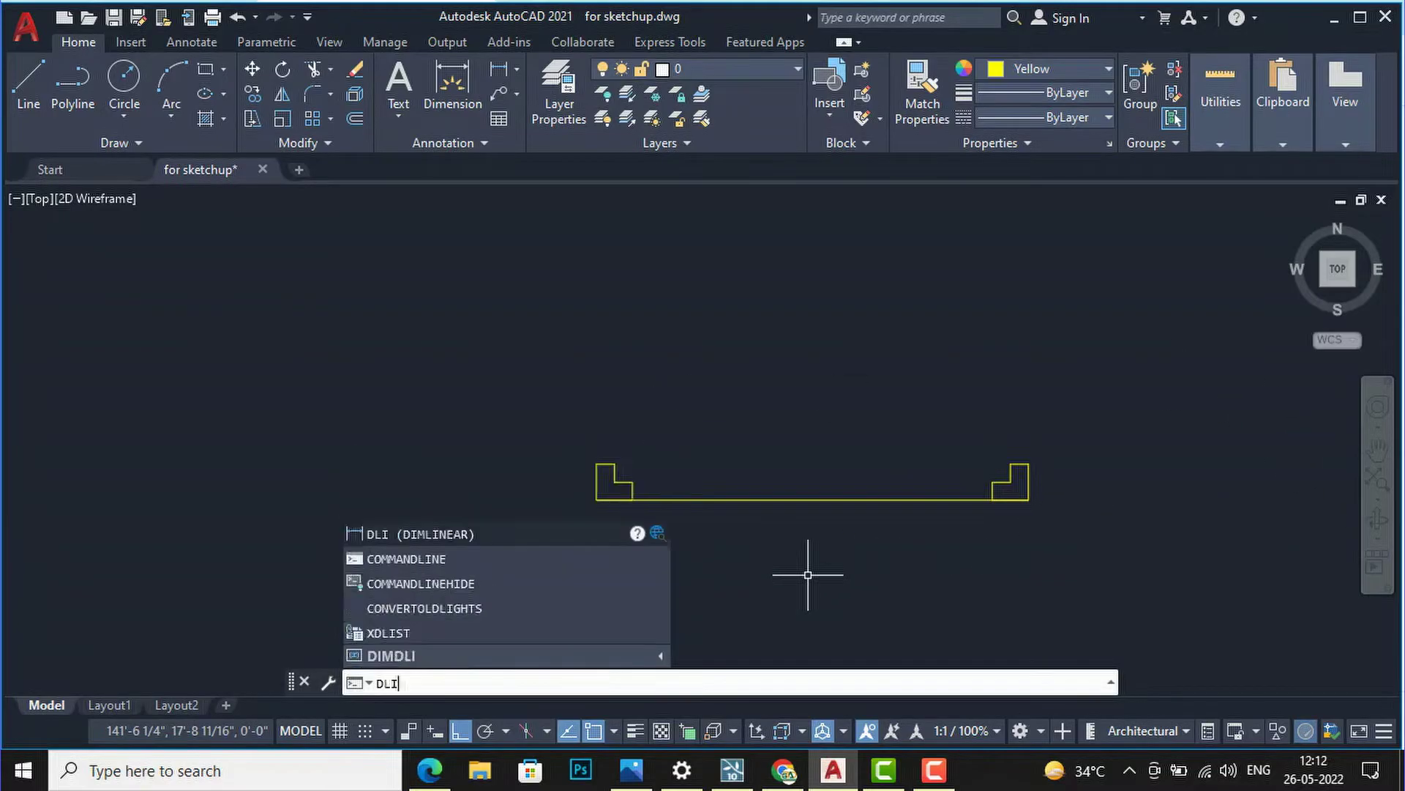
key(Return)
click(597, 499)
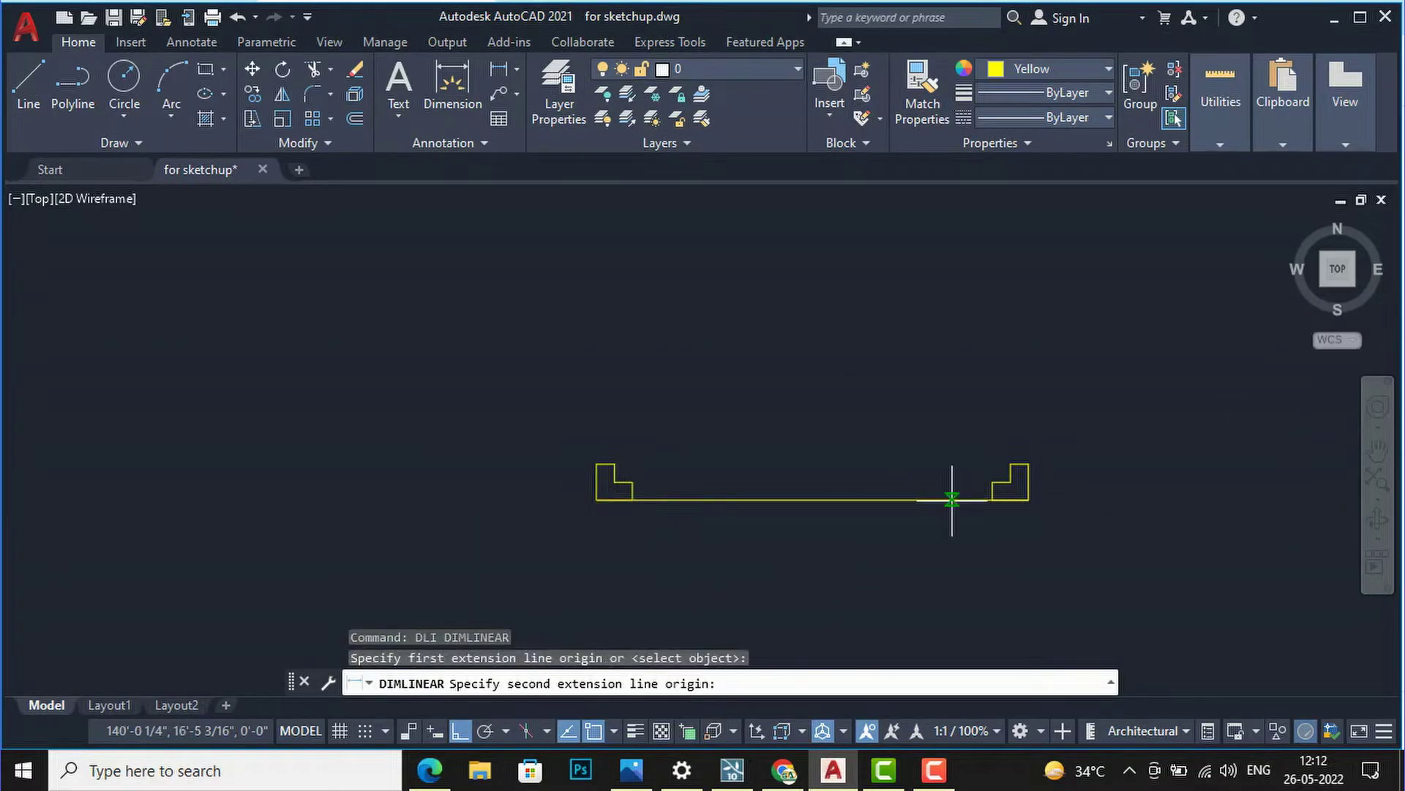
click(1029, 499)
scroll(798, 509, up, 6)
scroll(798, 461, down, 1)
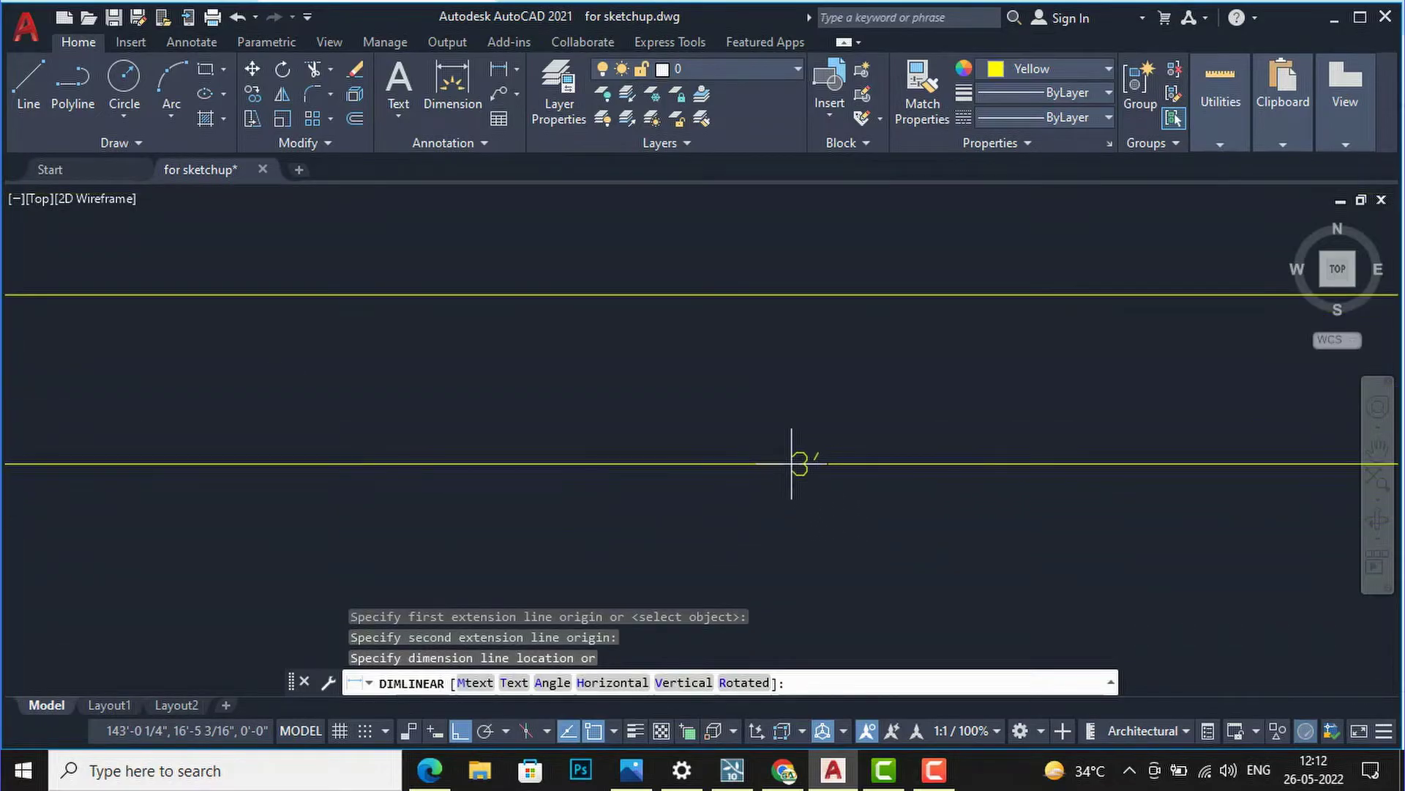
key(Escape)
scroll(753, 496, down, 5)
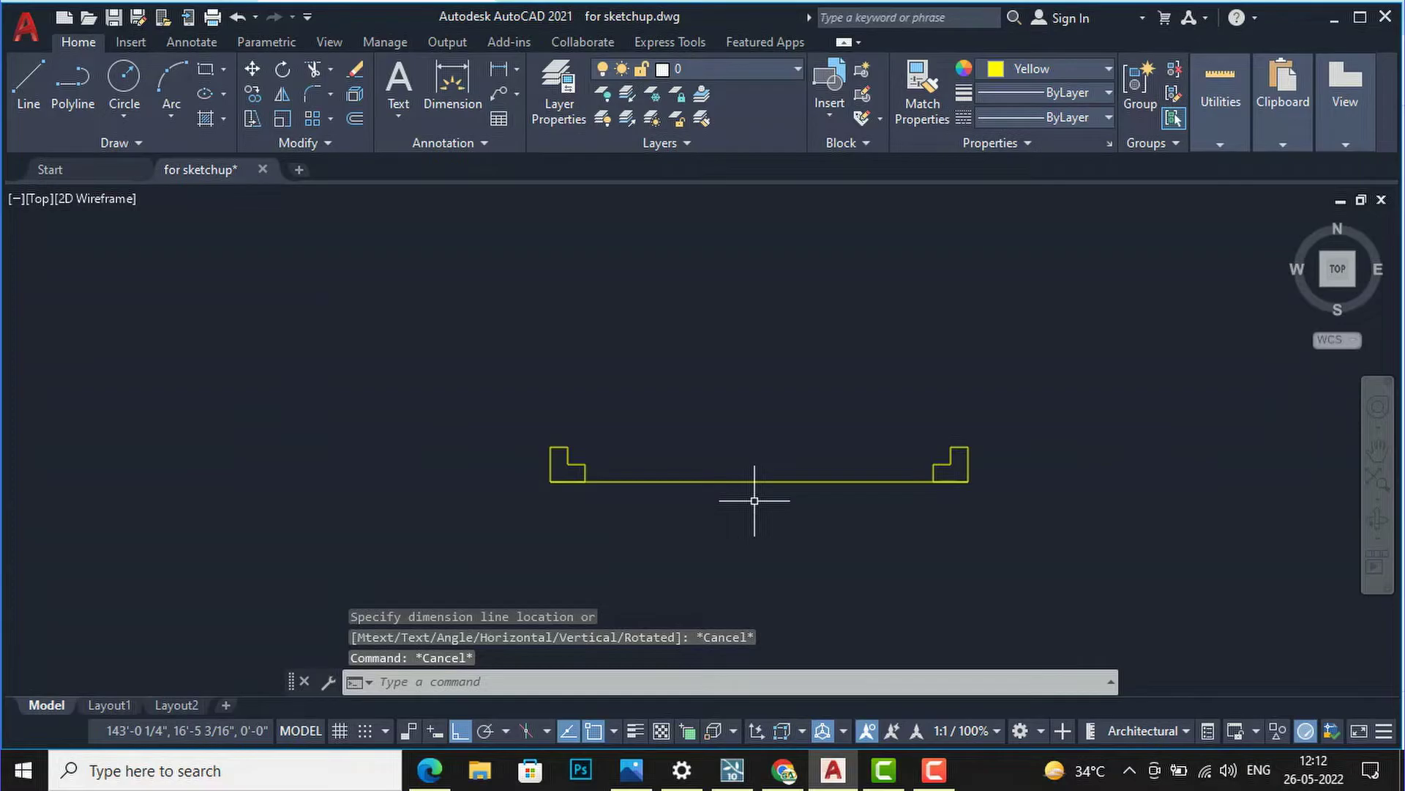
- Delete the 3' horizontal line connecting the two L-shaped profiles
click(787, 505)
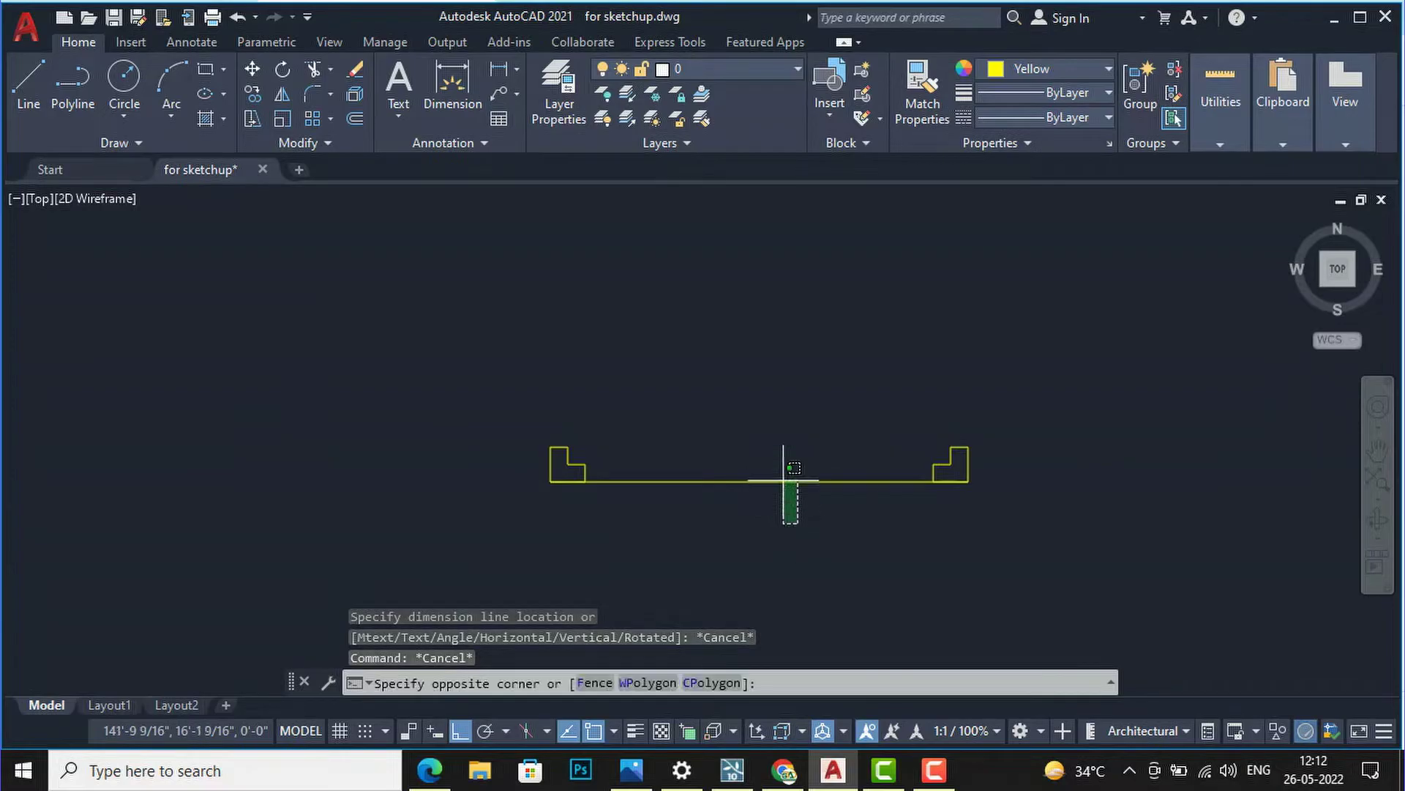
click(769, 461)
key(Delete)
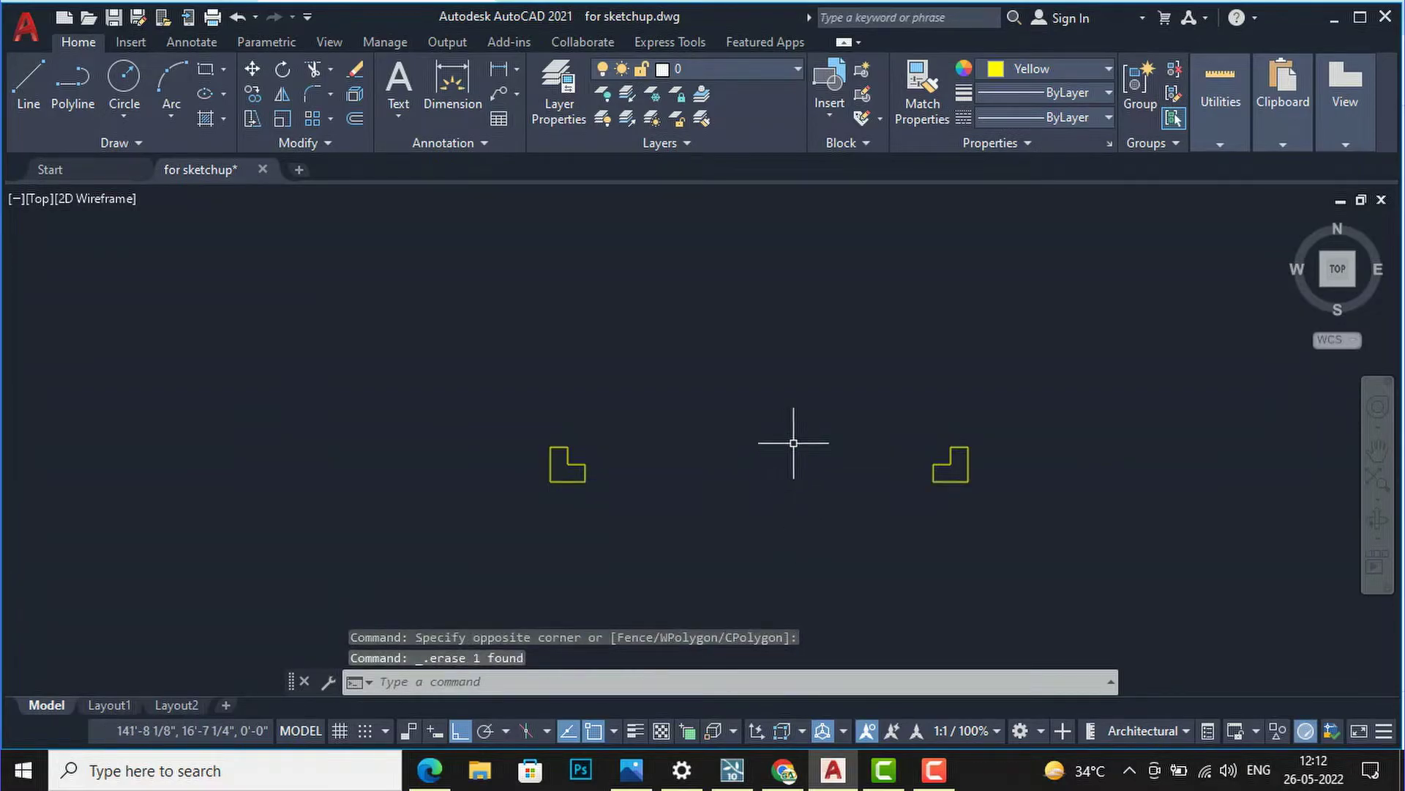
- Draw a 3' vertical line upward from the inner step corner of the right-hand L-shaped profile
scroll(1054, 381, up, 2)
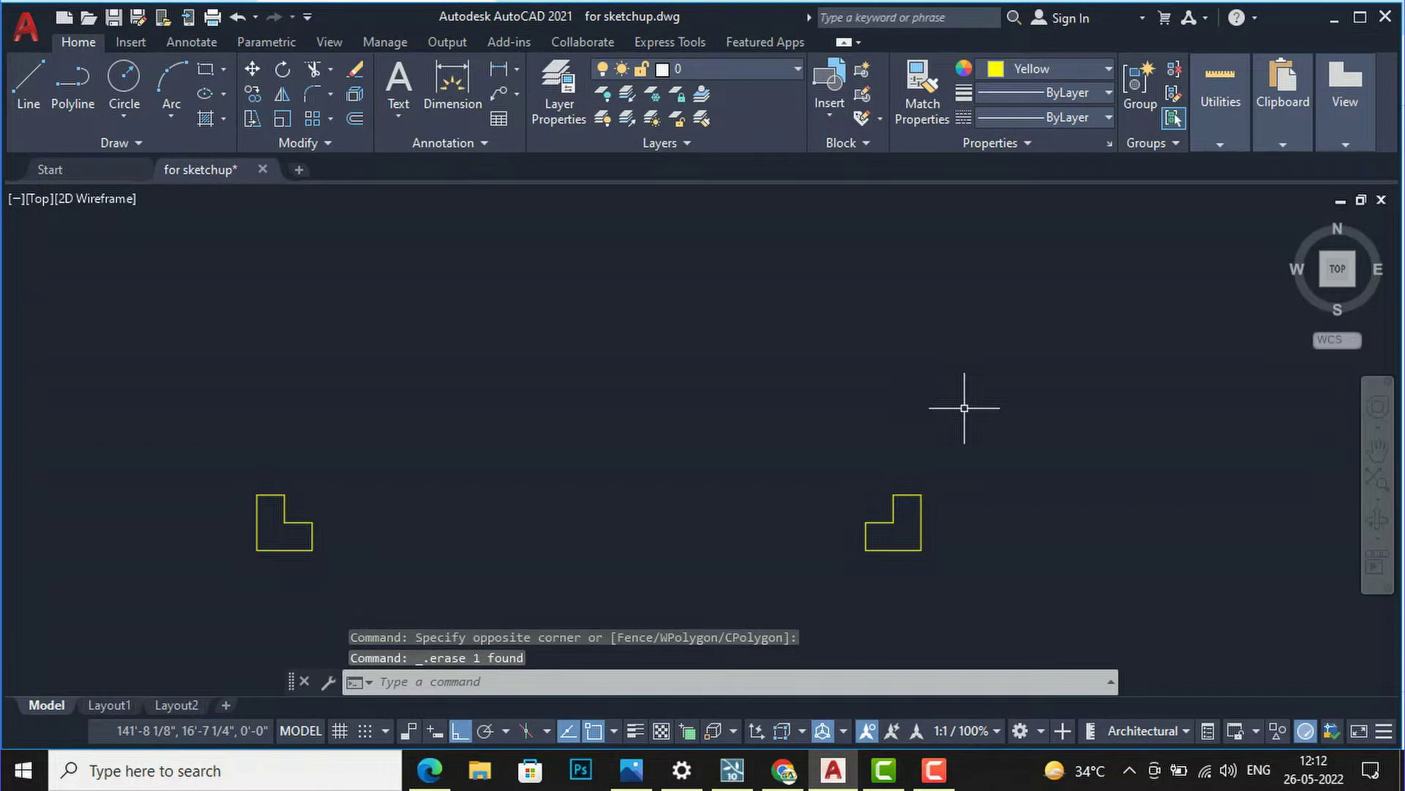
text(l)
key(Return)
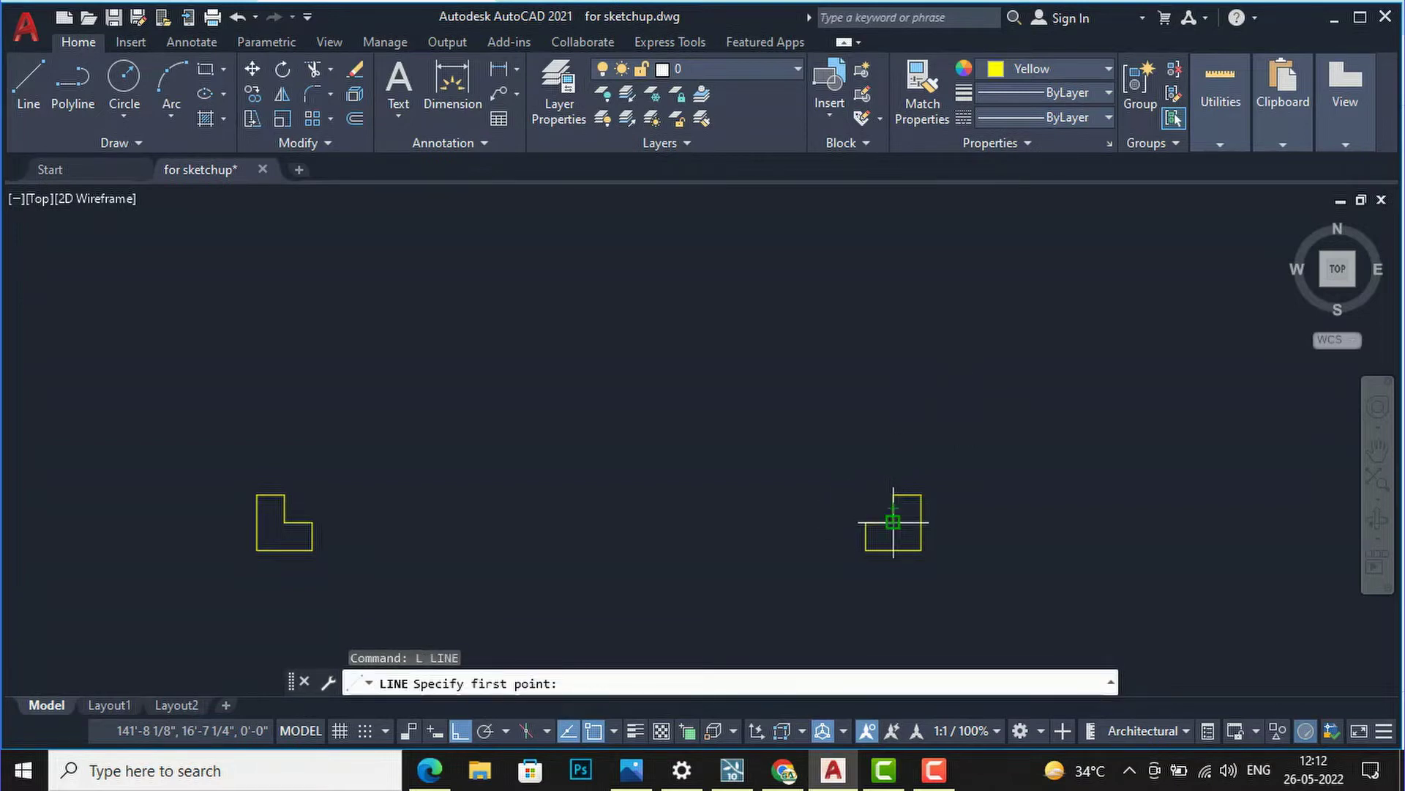
click(893, 522)
scroll(899, 396, down, 3)
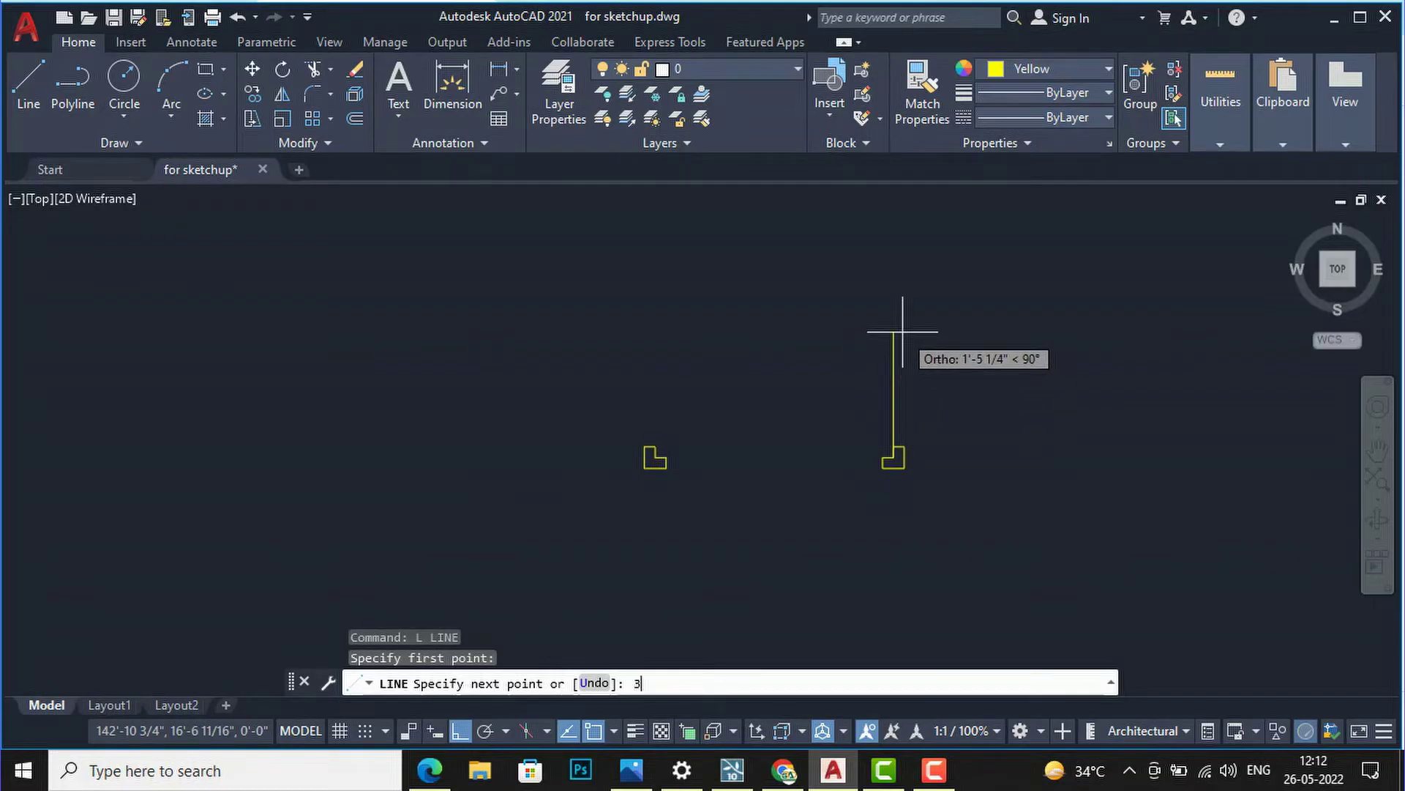
text(3')
key(Return)
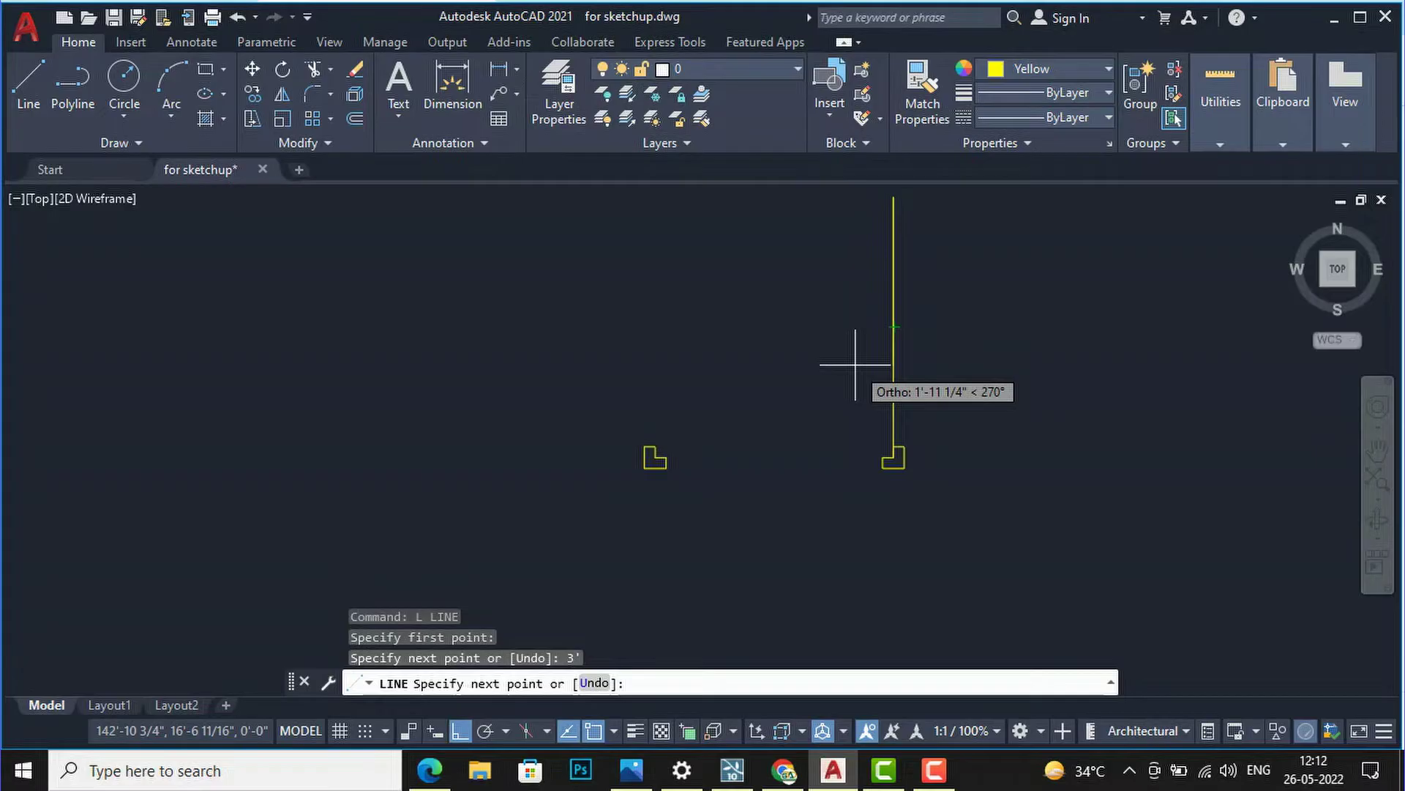
key(Escape)
- Offset the 3' vertical line 1.5" to the left to form the door leaf's other side
text(O)
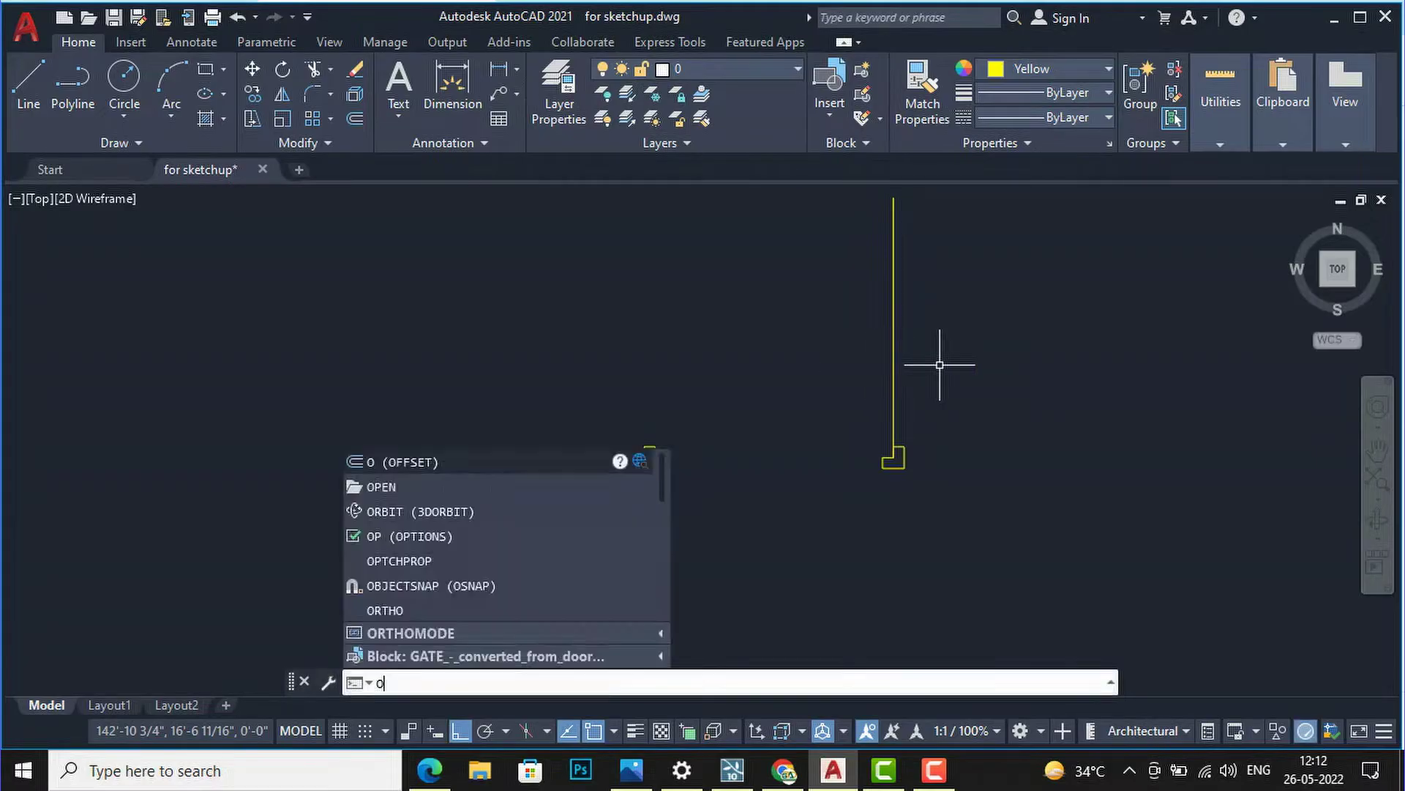
key(Return)
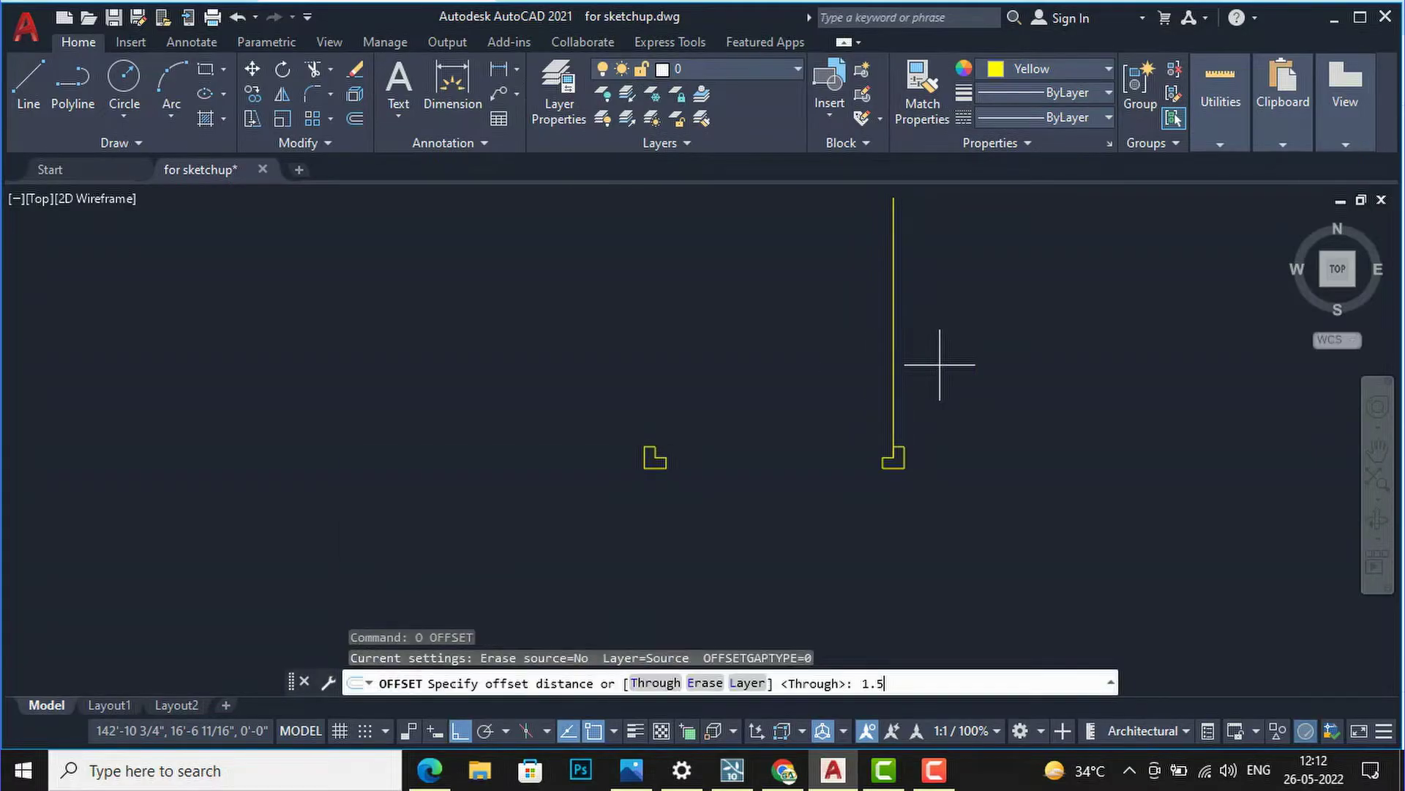
text(1.5)
key(Return)
click(893, 280)
click(842, 293)
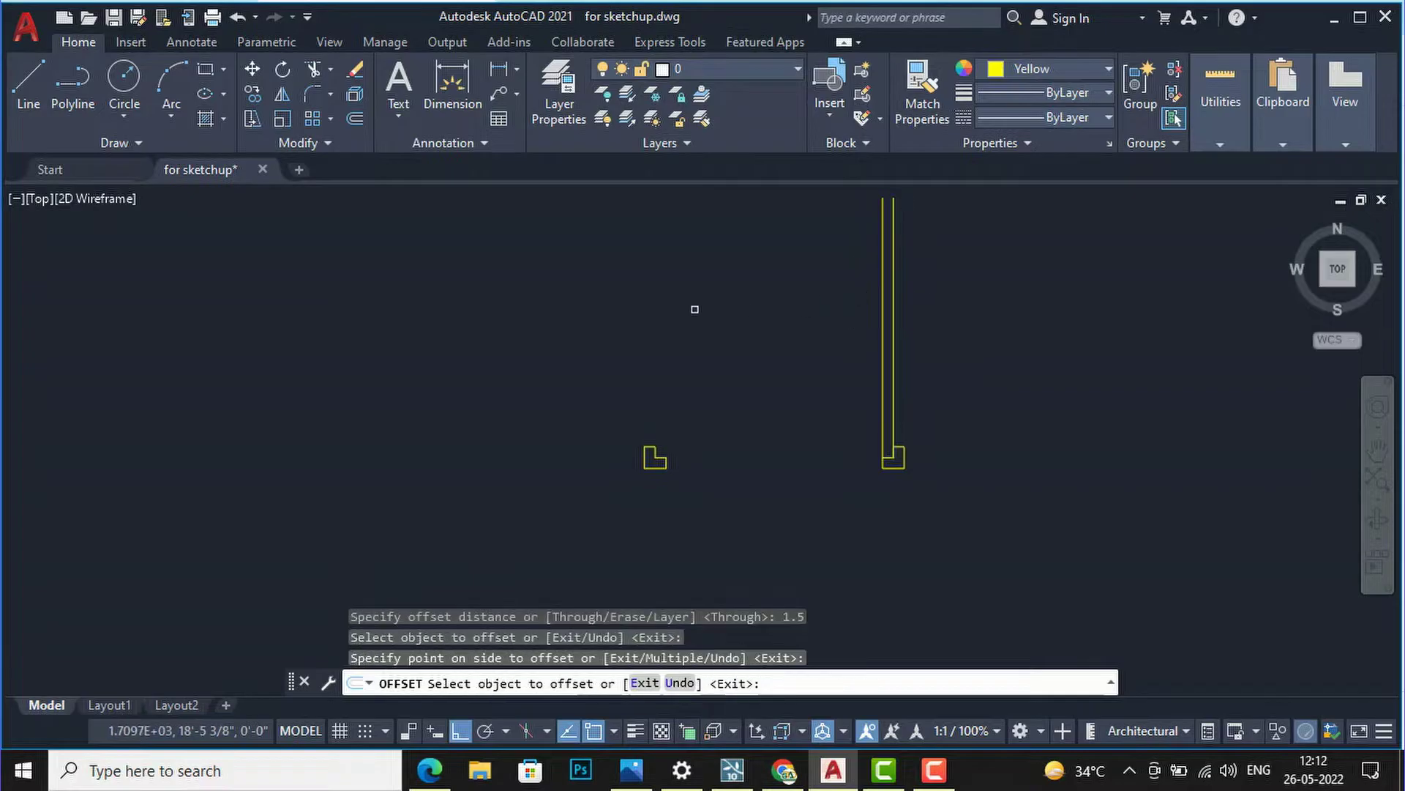
key(Return)
- Close the upper end of the door leaf with a short line between the two vertical lines' endpoints
scroll(705, 484, down, 2)
scroll(813, 297, up, 3)
text(l)
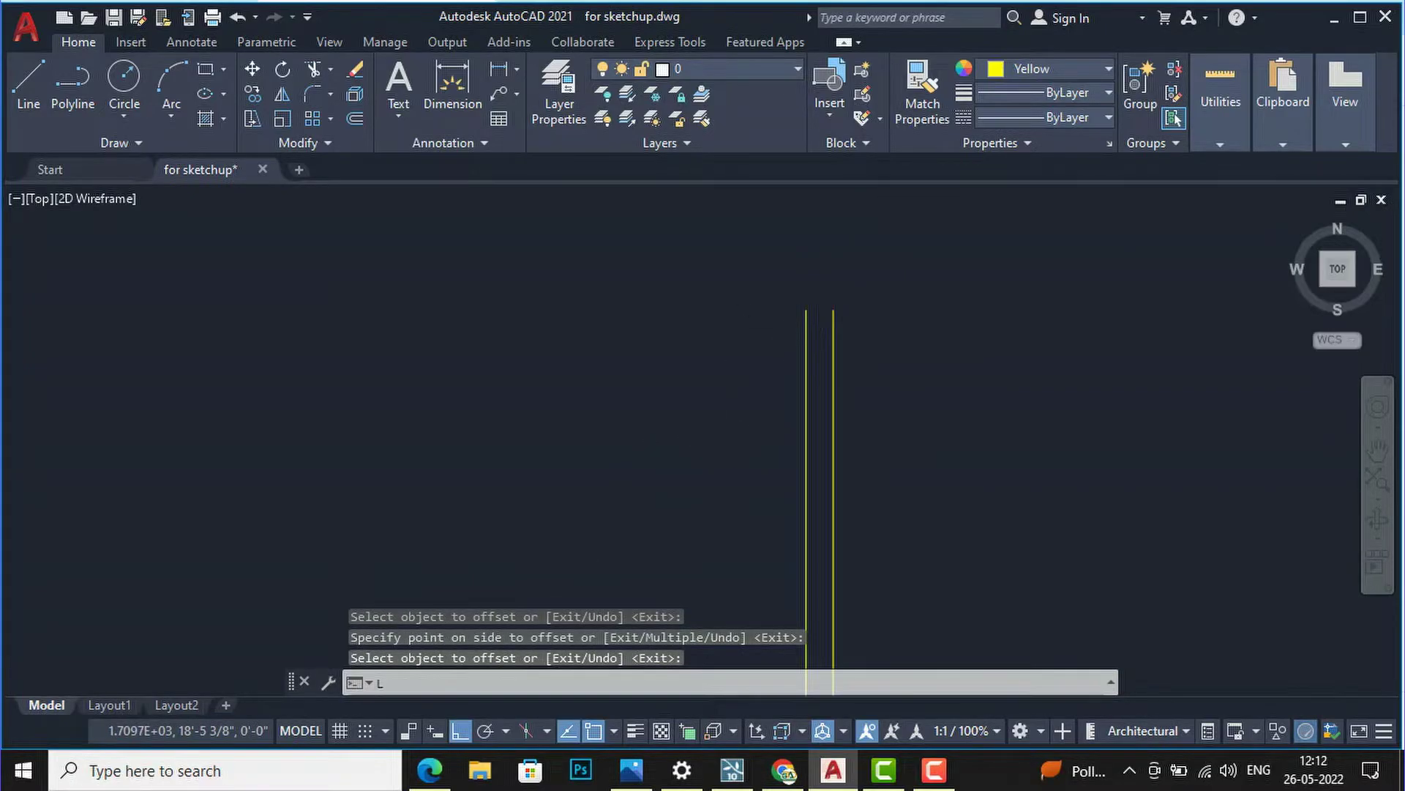
key(Return)
click(833, 309)
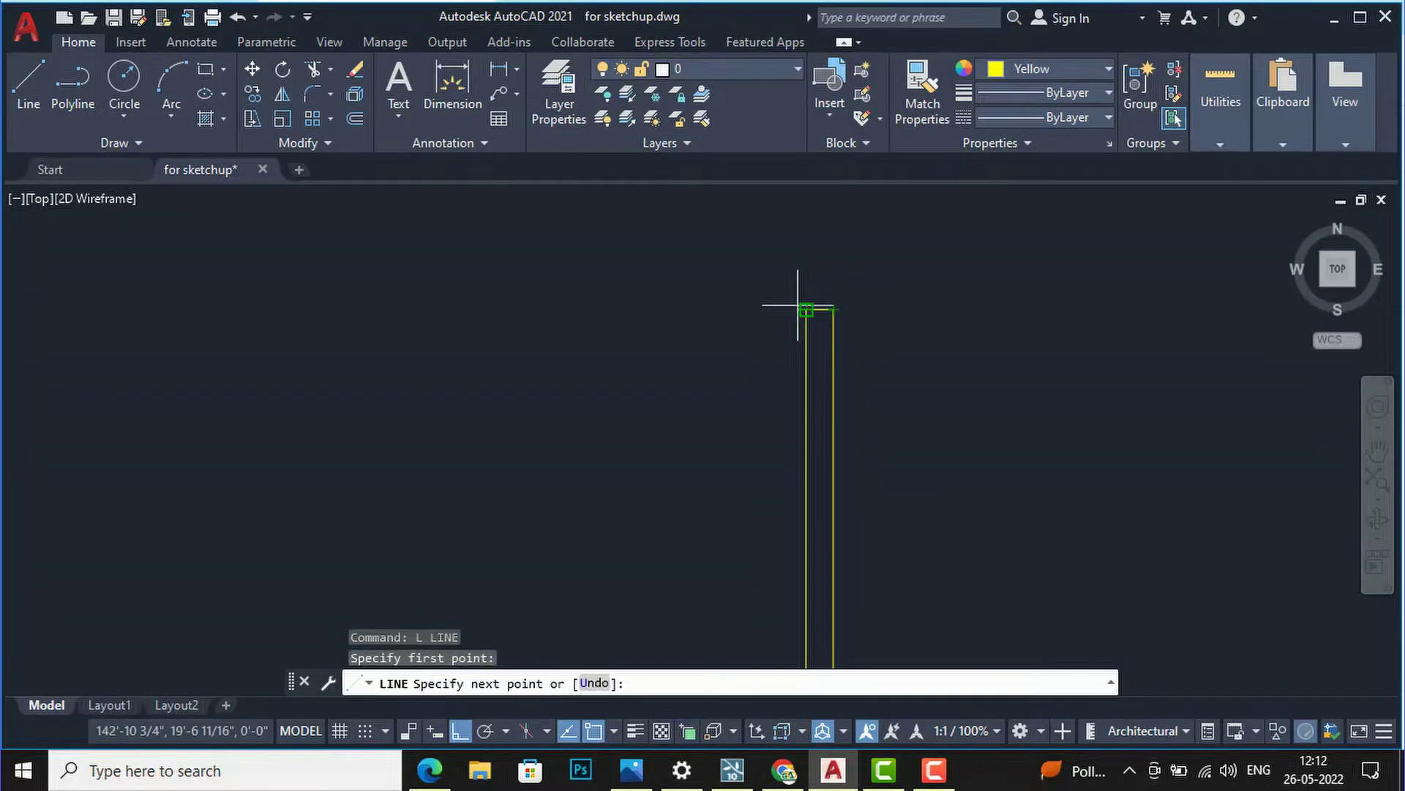
click(806, 310)
key(Escape)
- Draw a three-point arc from the left profile's upper inner corner through the leaf's upper-left corner, ending freely right of the leaf
scroll(690, 317, down, 4)
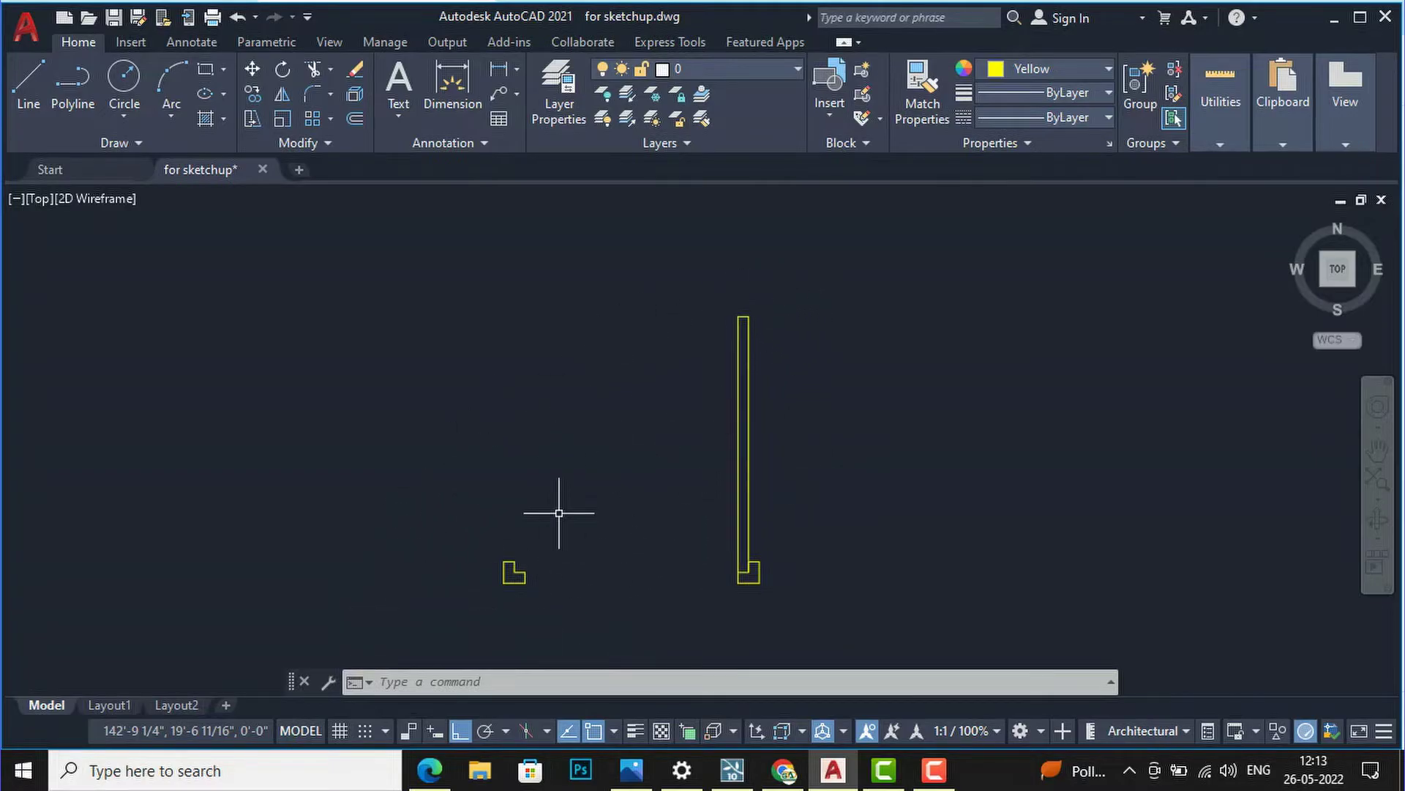
text(A)
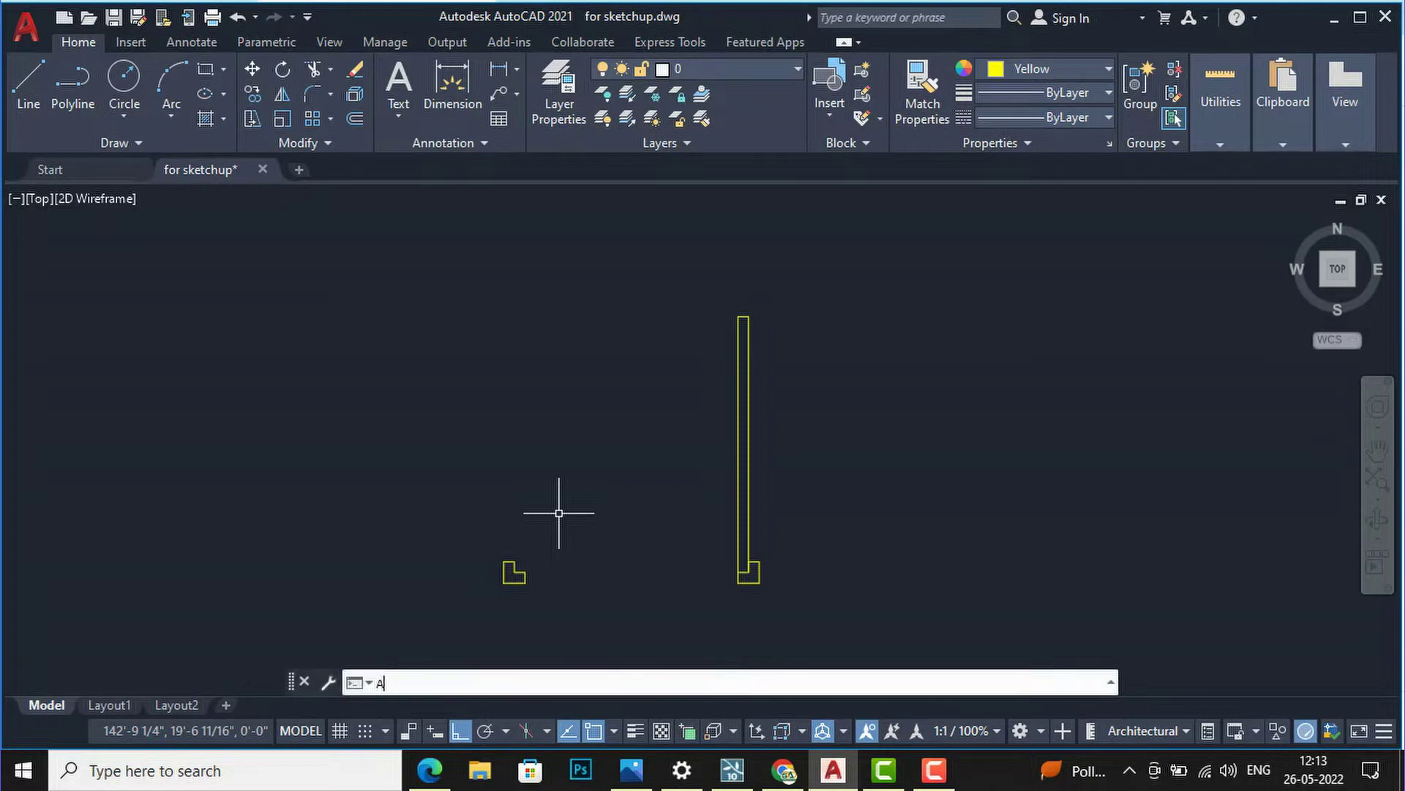
text(RC)
key(Return)
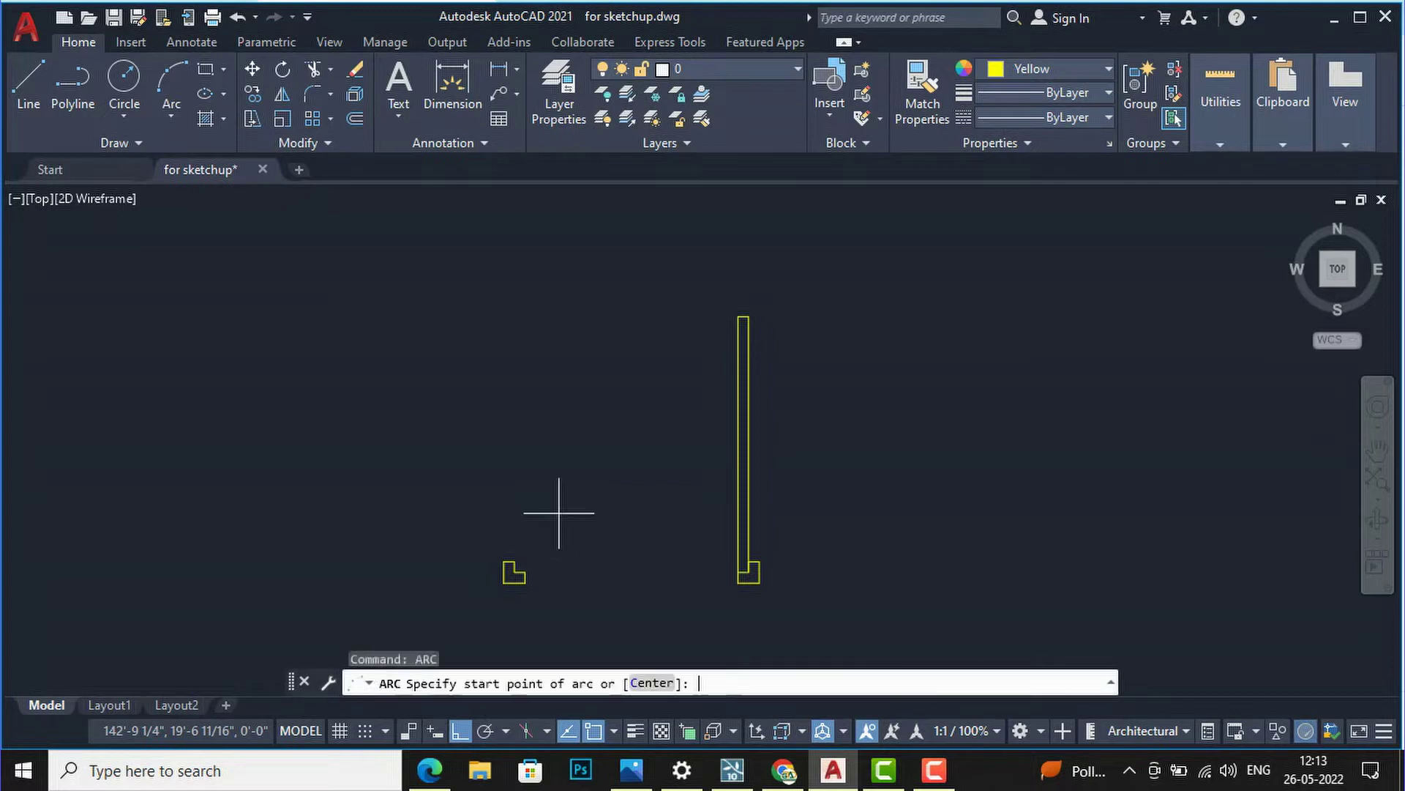
click(513, 564)
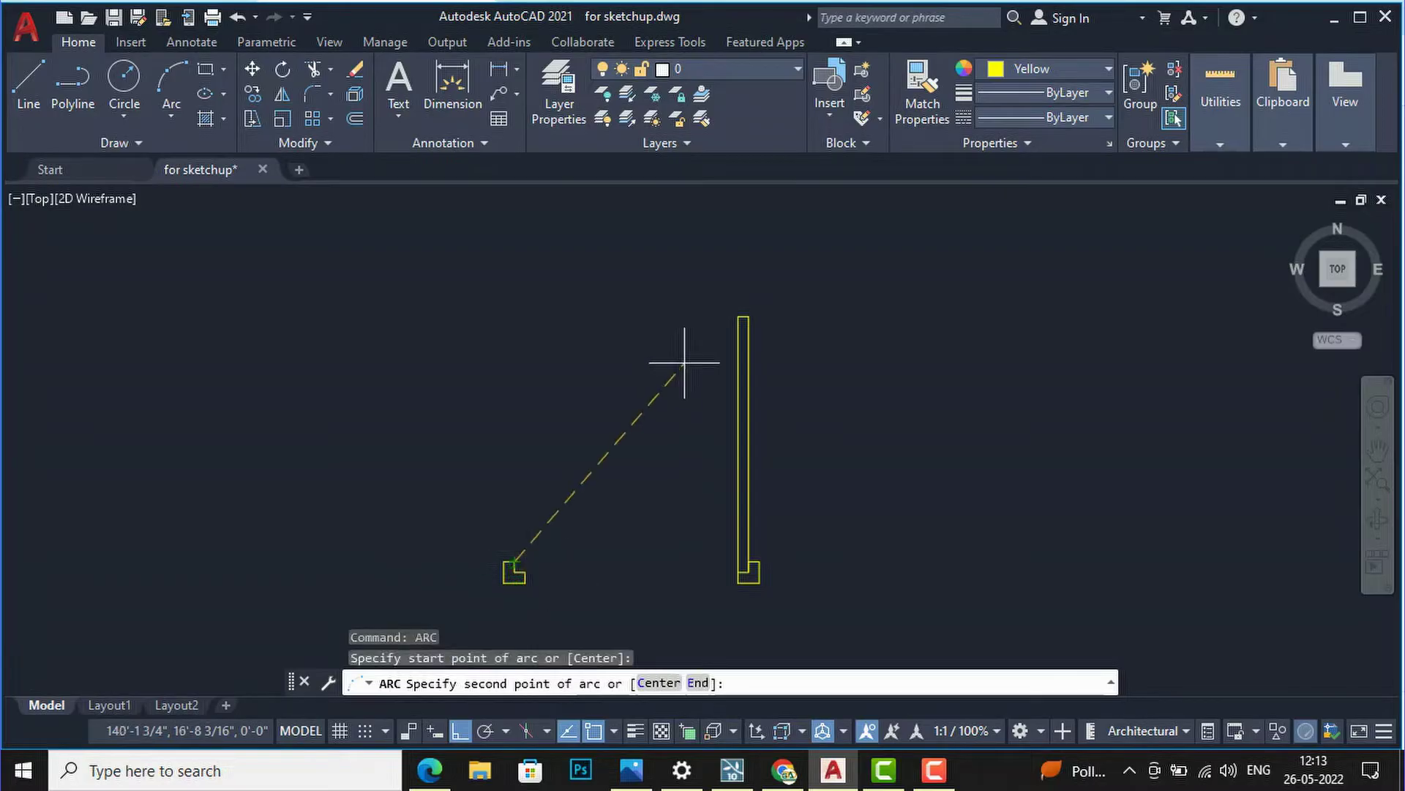
click(738, 316)
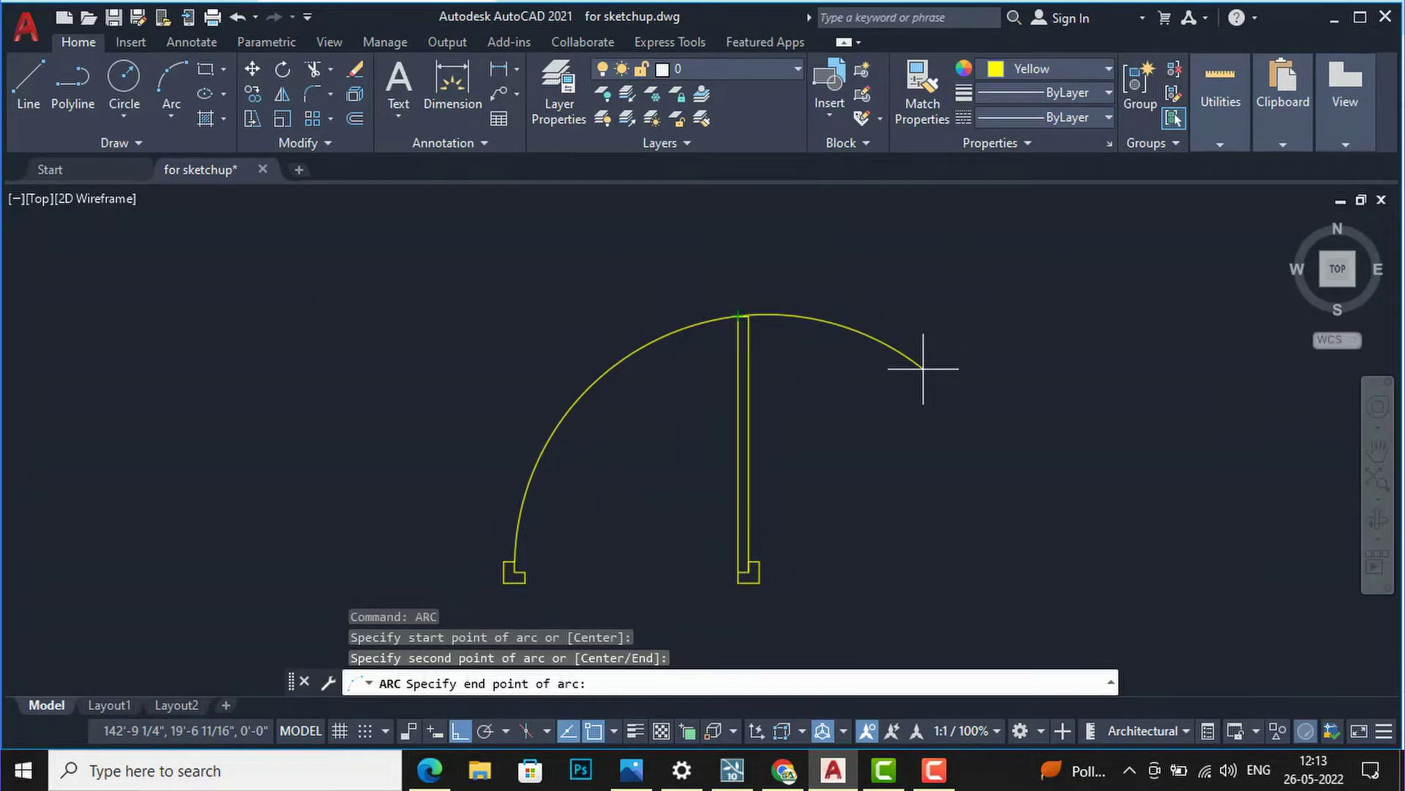
click(921, 369)
- Trim away the part of the swing arc that extends past the right side of the door leaf
scroll(748, 344, up, 2)
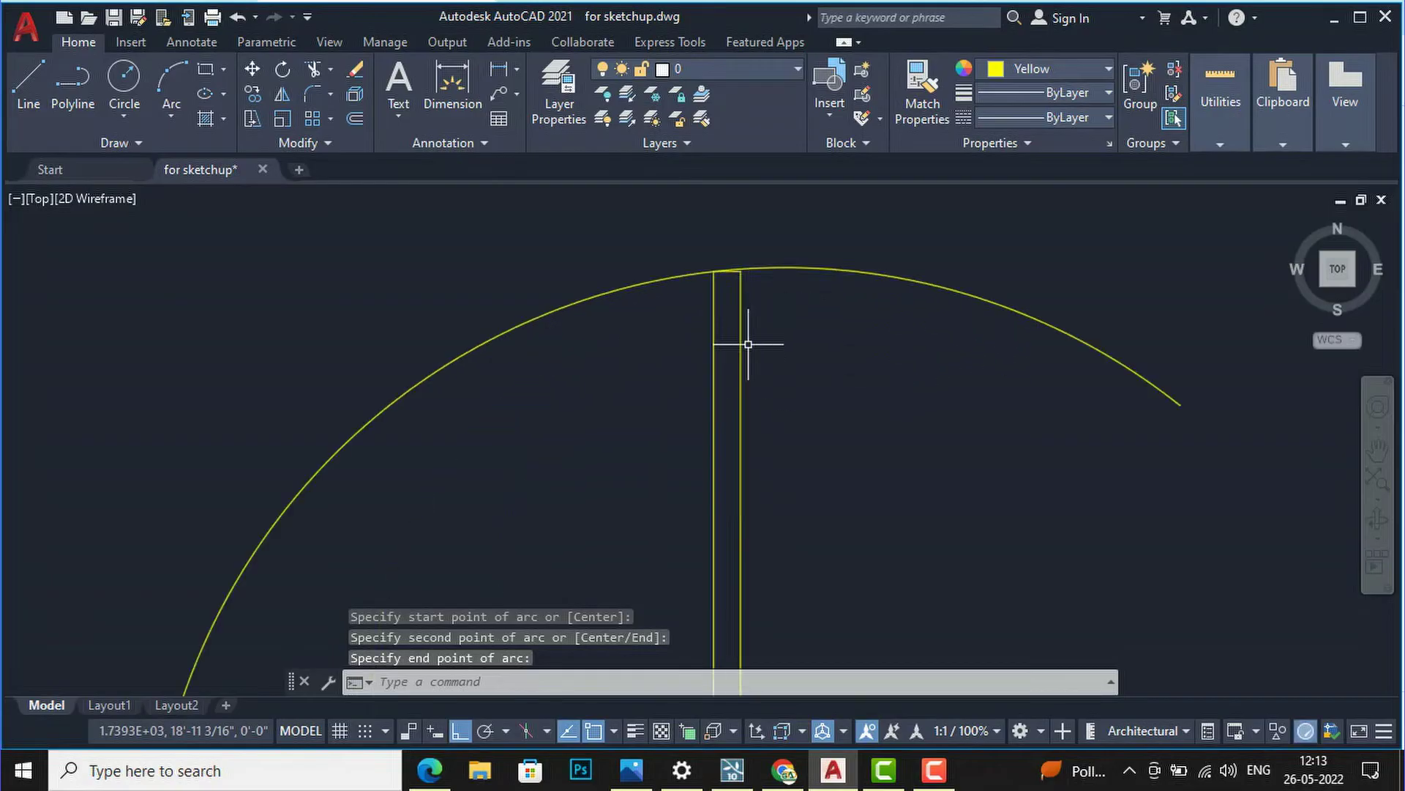
text(tr)
key(Return)
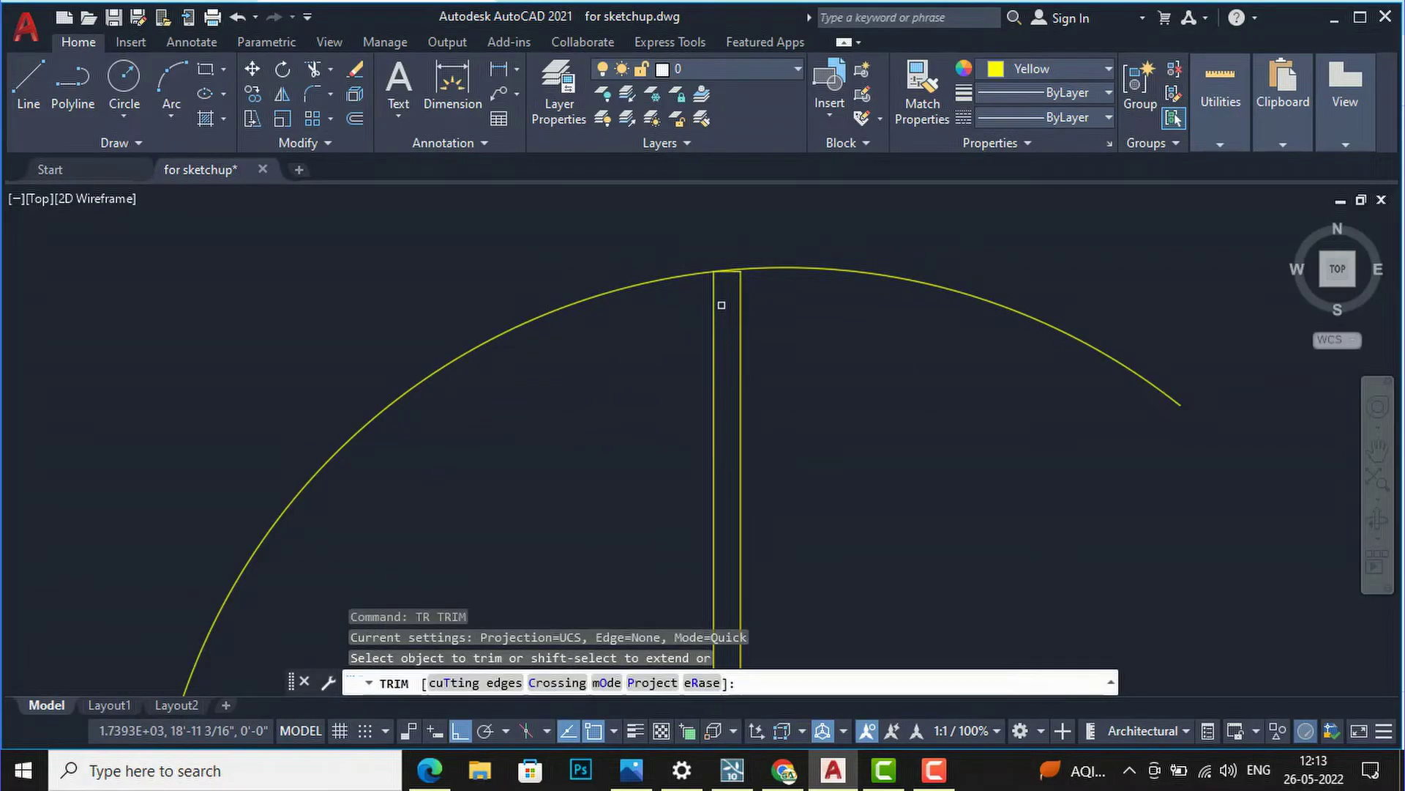
click(756, 268)
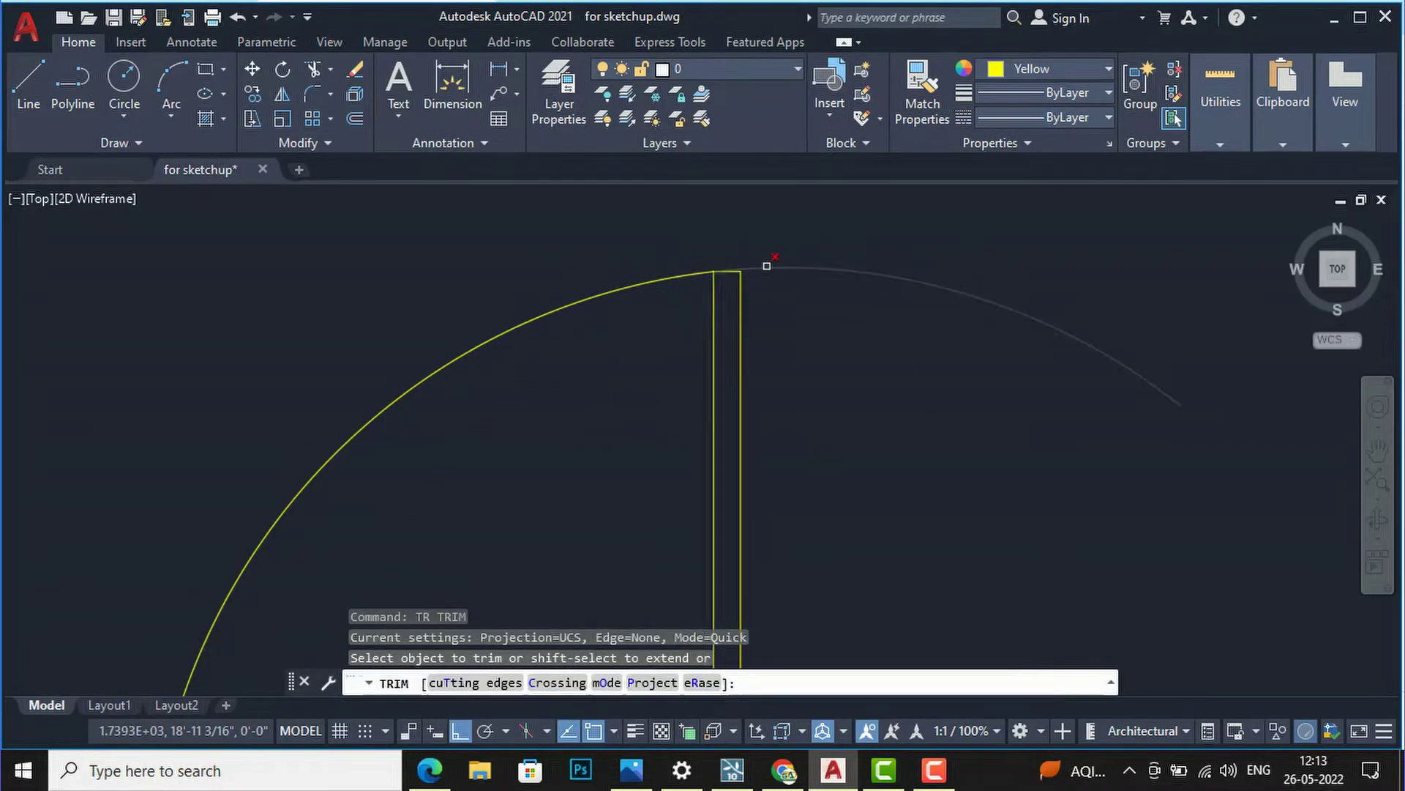
click(768, 264)
scroll(766, 266, down, 4)
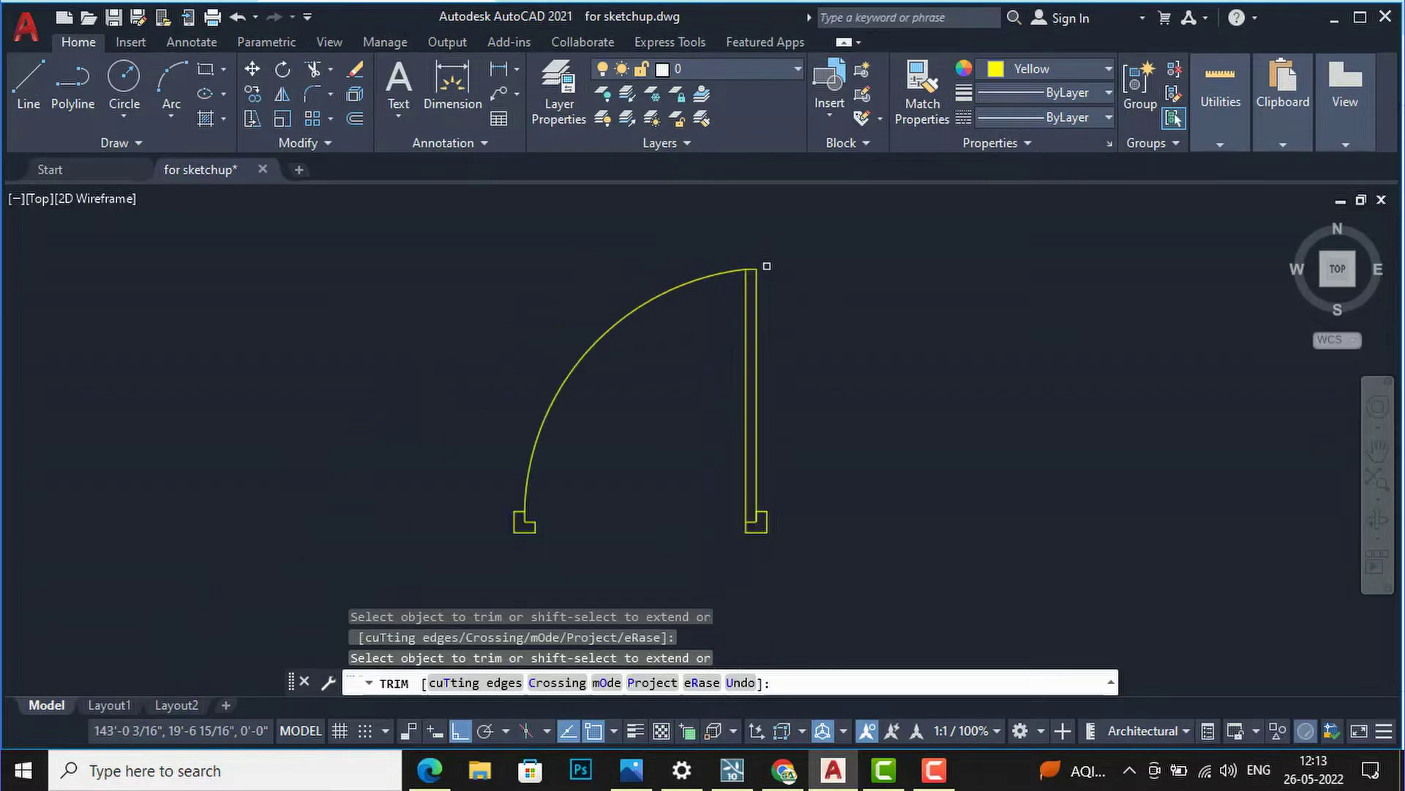
key(Escape)
scroll(667, 365, down, 4)
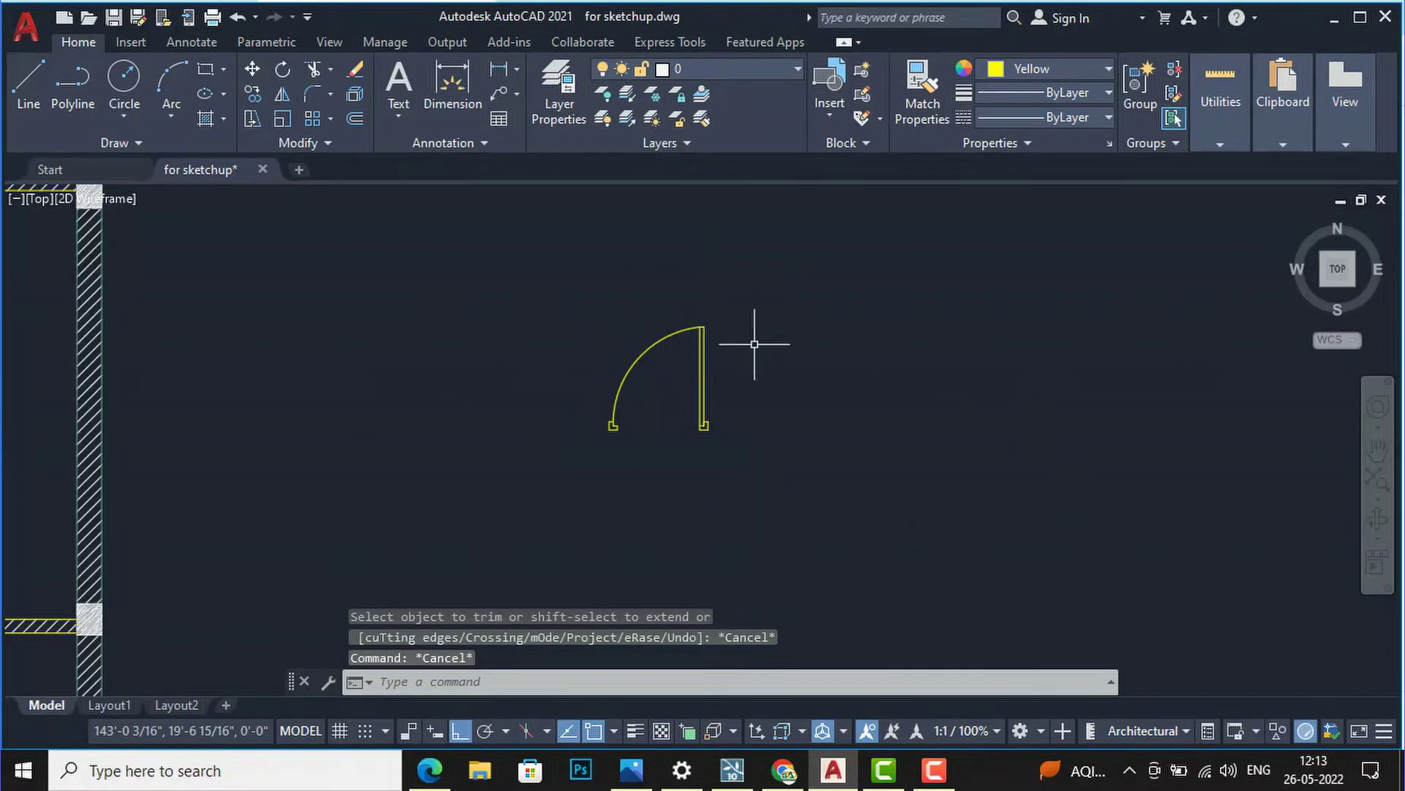
scroll(664, 324, up, 2)
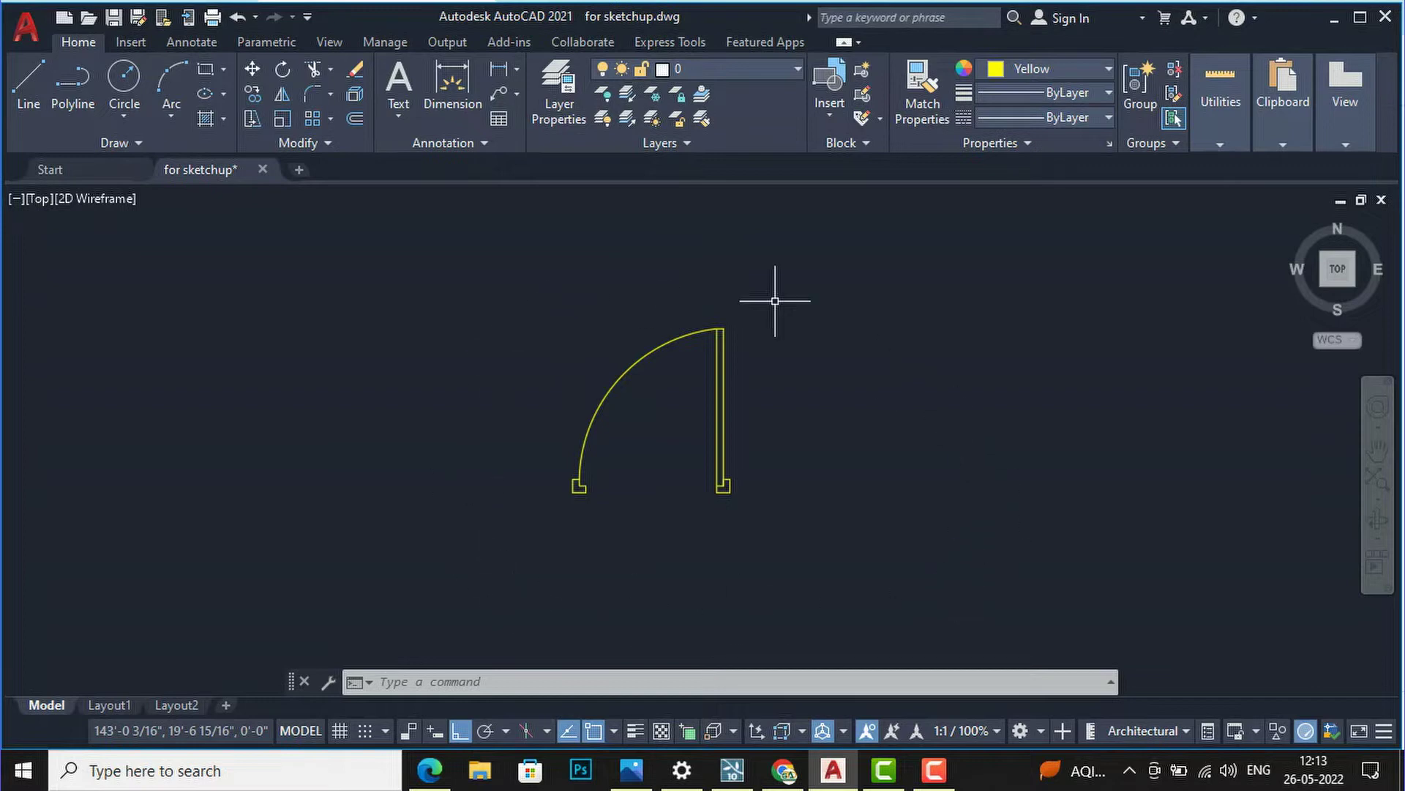
scroll(699, 282, up, 2)
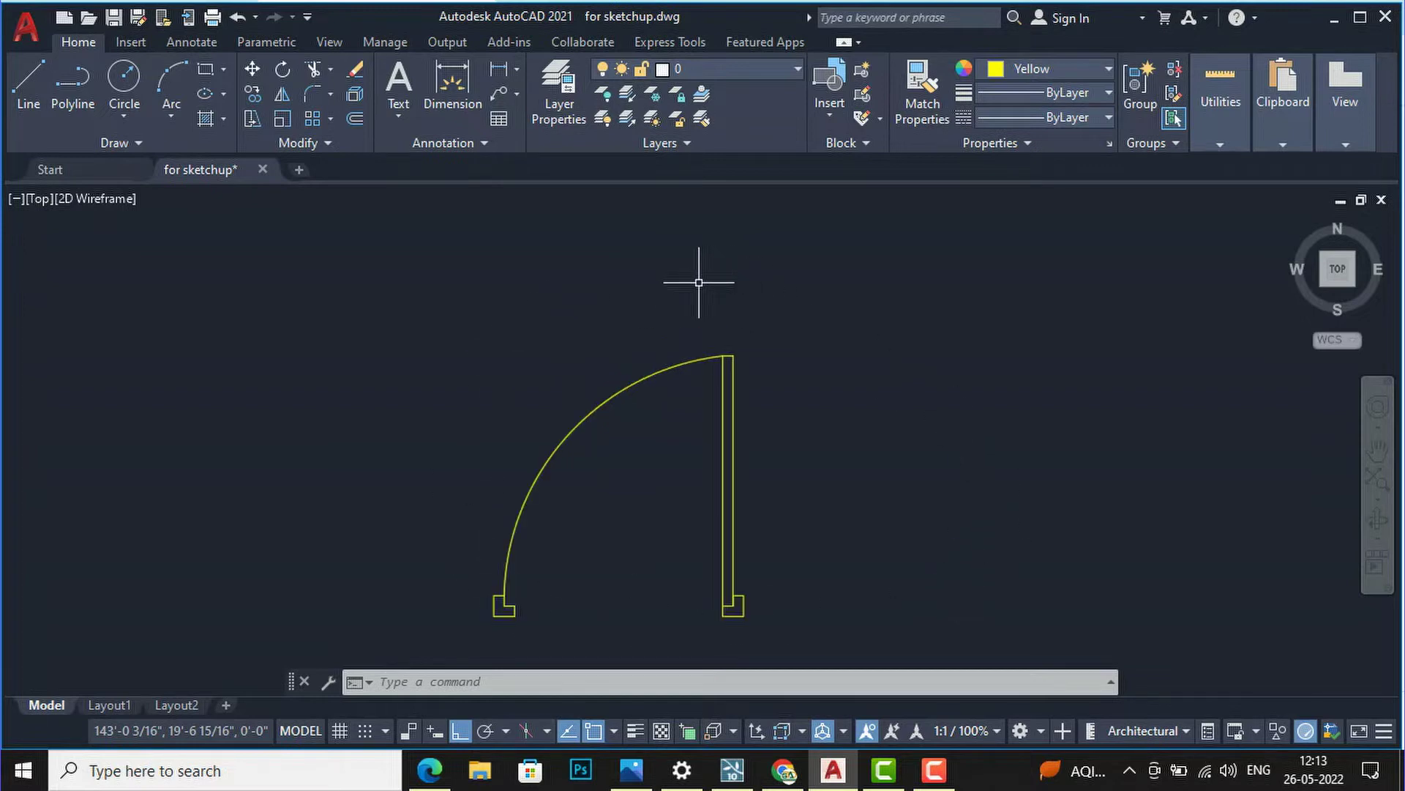
scroll(699, 282, down, 4)
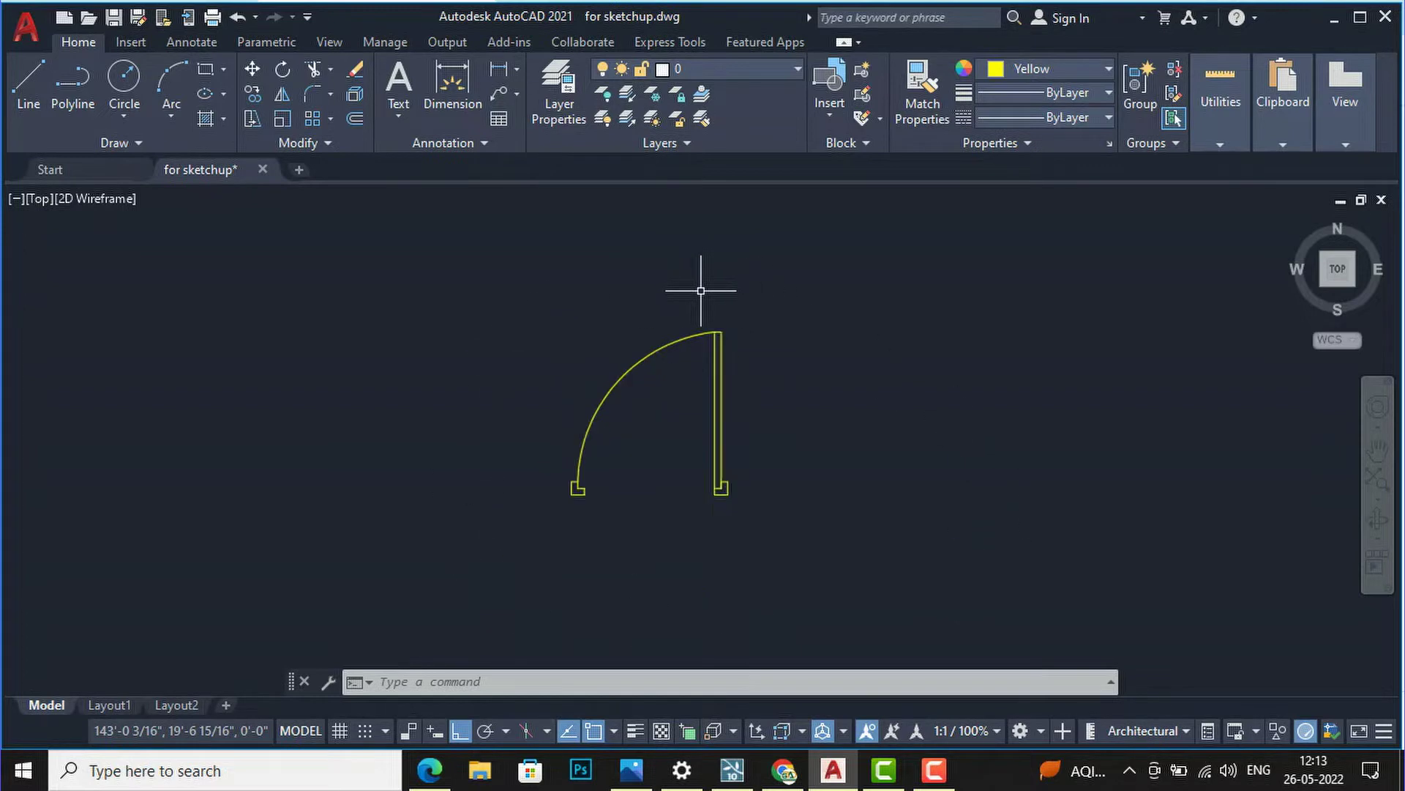
scroll(812, 418, down, 4)
scroll(753, 370, up, 3)
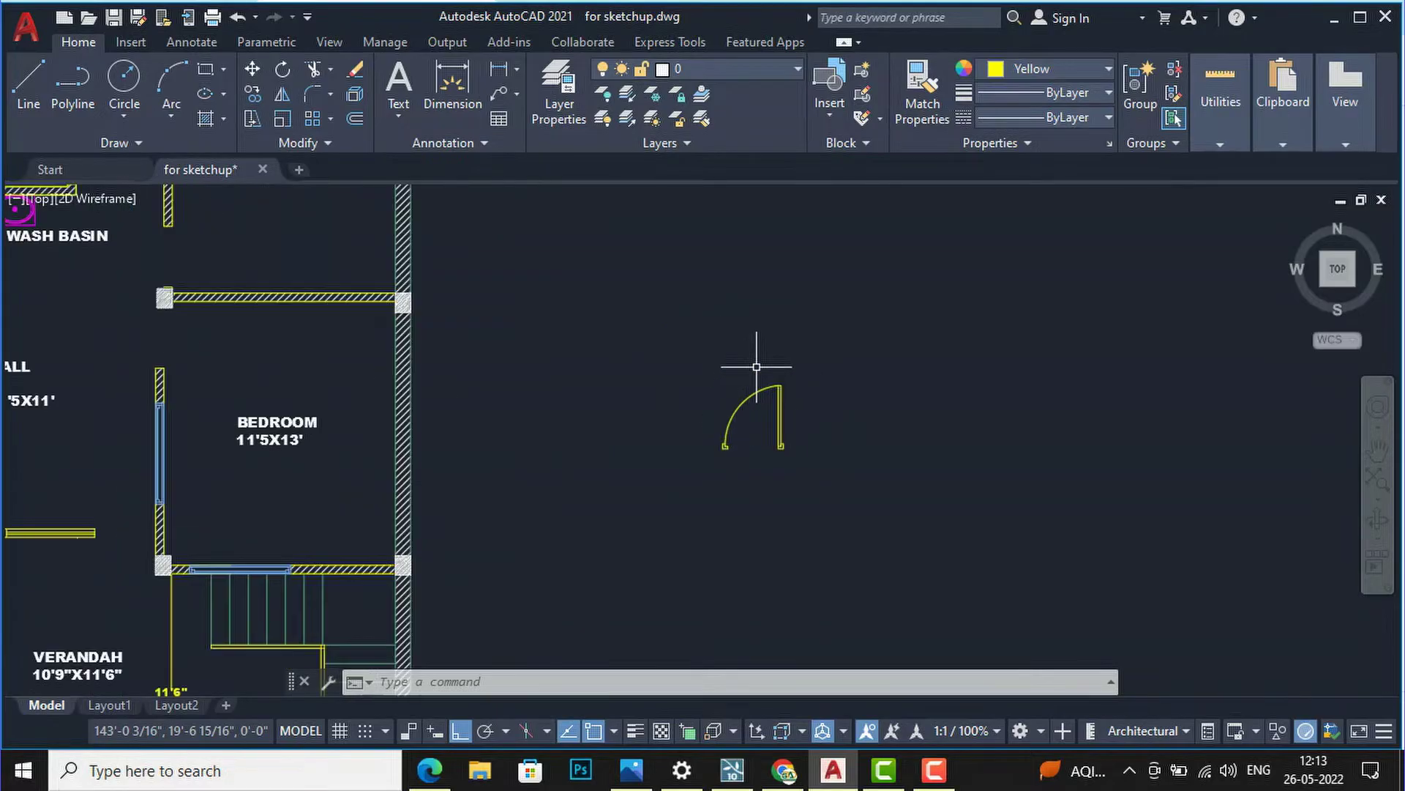
scroll(750, 424, up, 3)
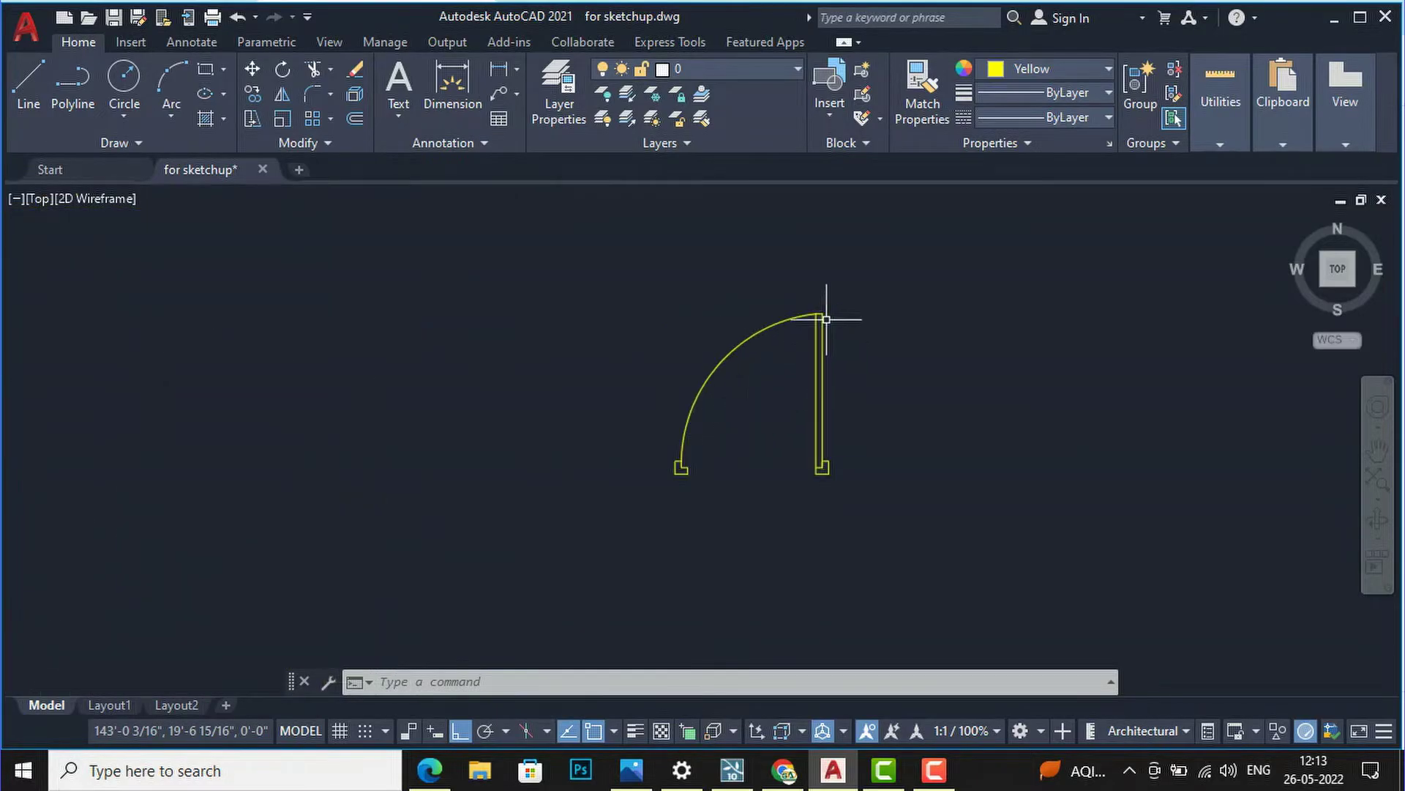
- Assign the entire door drawing, including both frame profiles, leaf and arc, to the A-DOOR layer
click(894, 515)
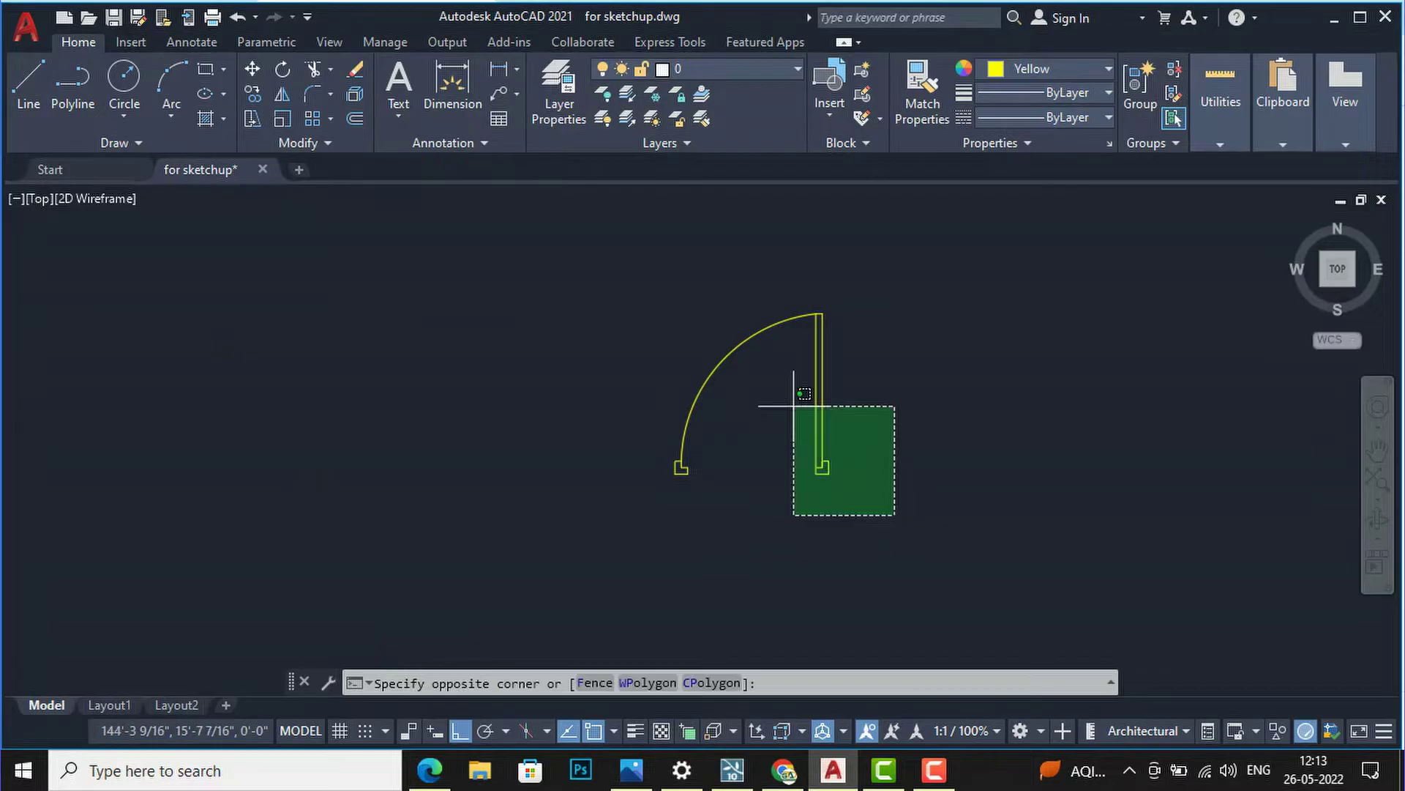
click(573, 243)
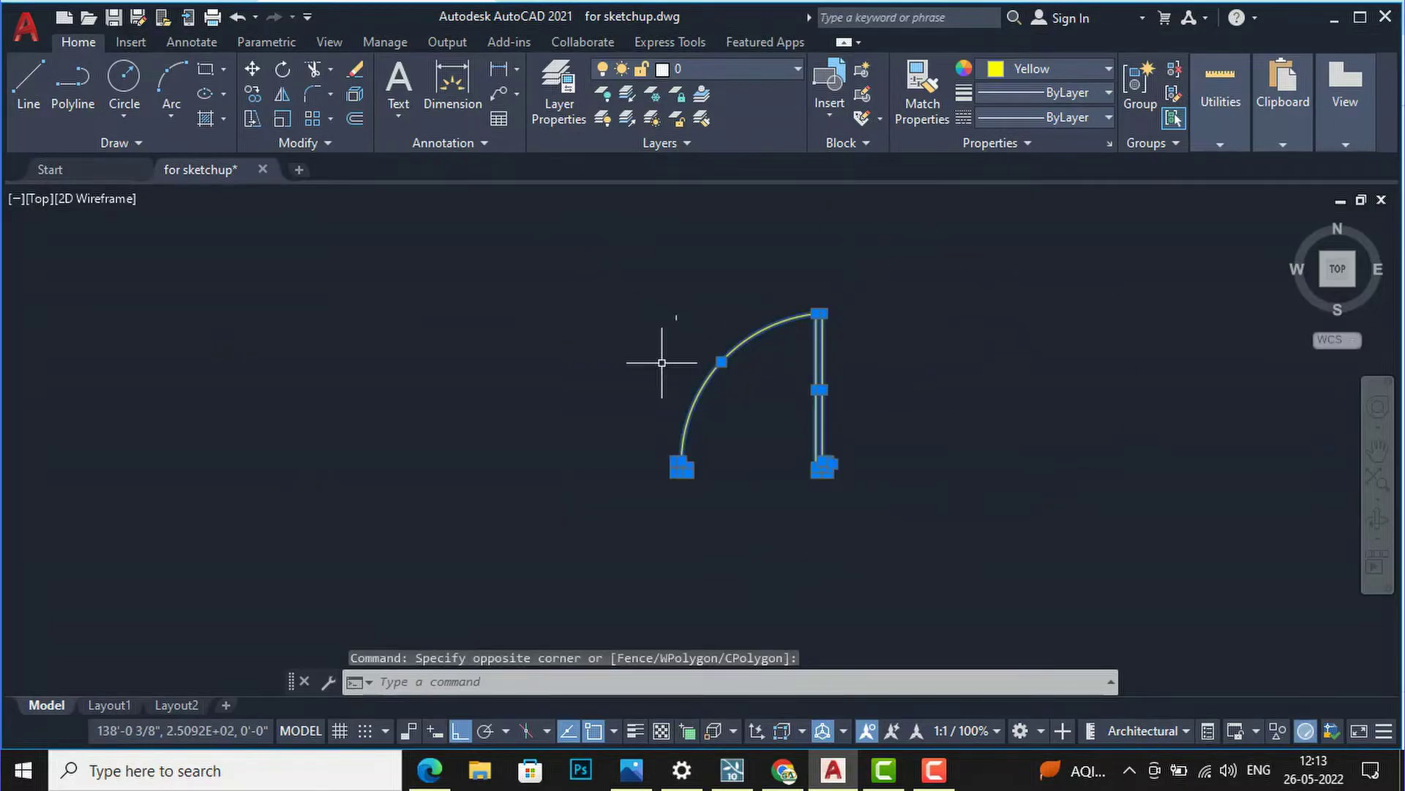
click(775, 77)
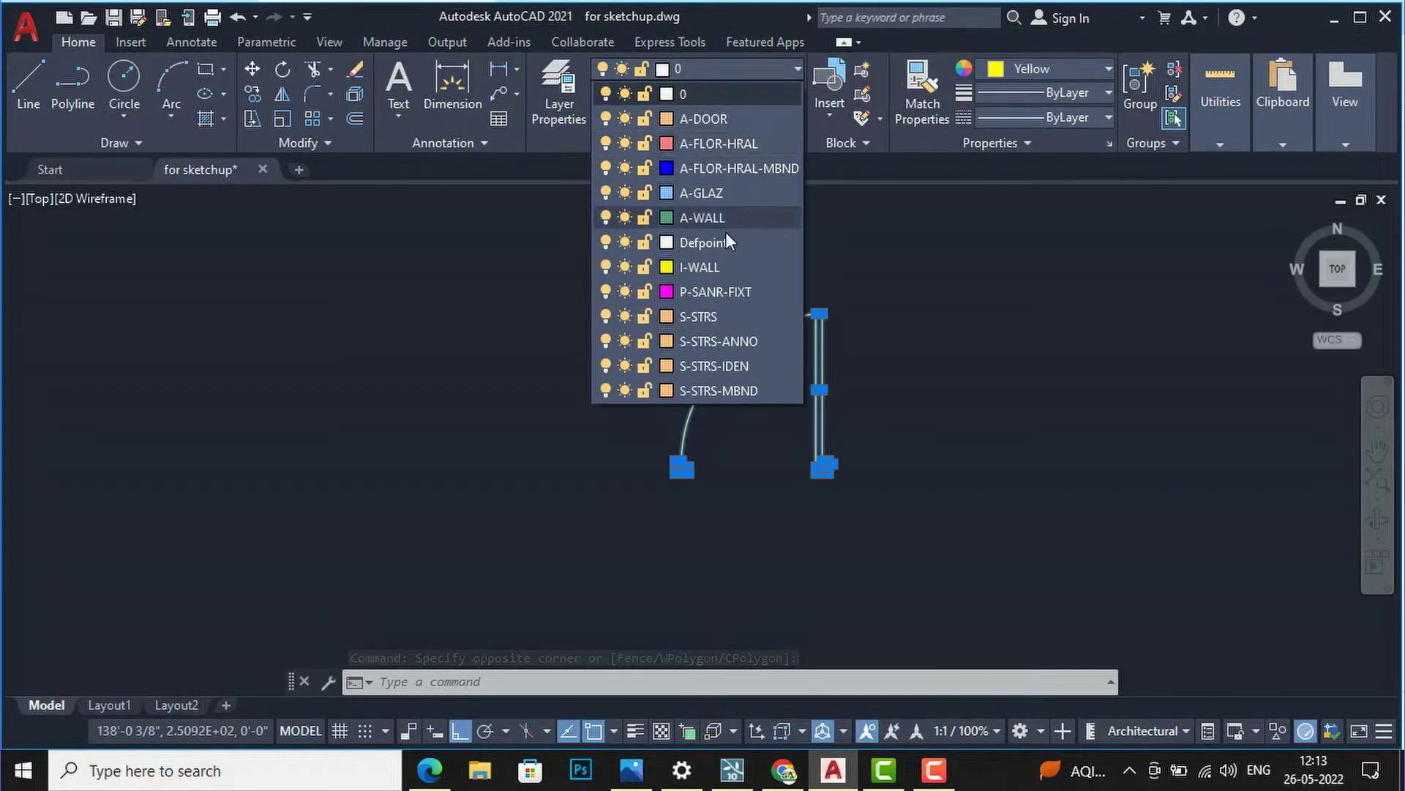
click(723, 117)
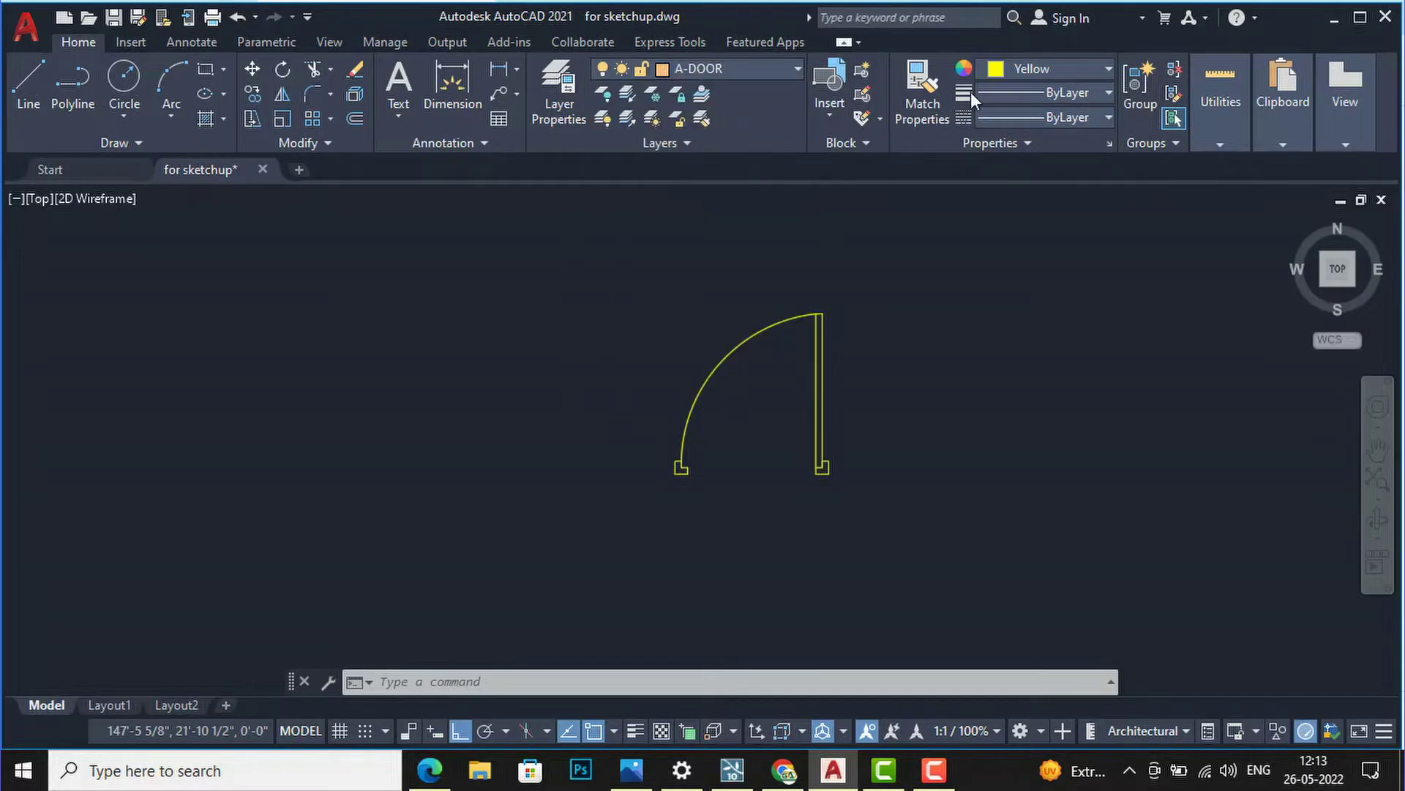
- Set the color of all the door's objects to ByLayer and clear the selection
click(1038, 69)
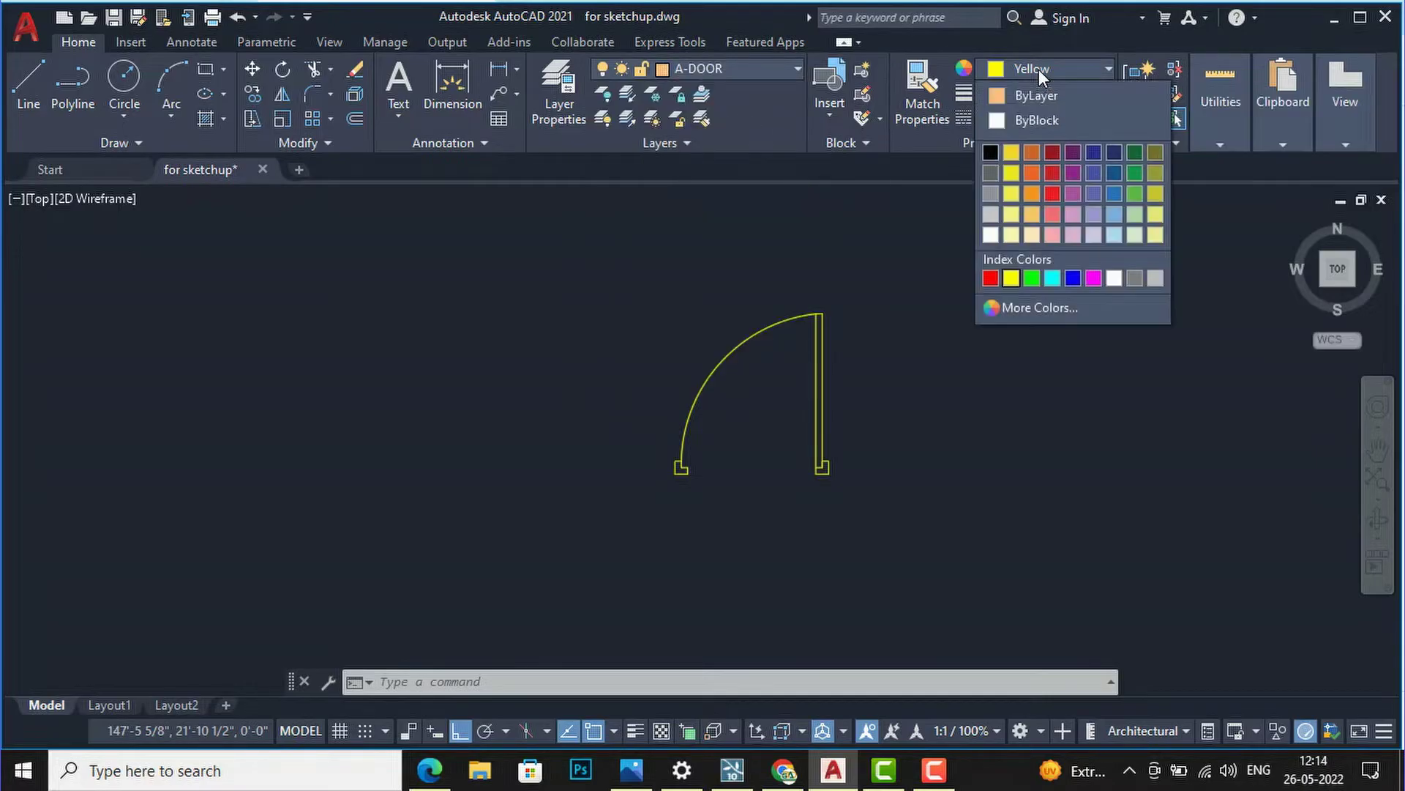
click(1032, 94)
click(819, 357)
scroll(758, 392, up, 2)
key(Escape)
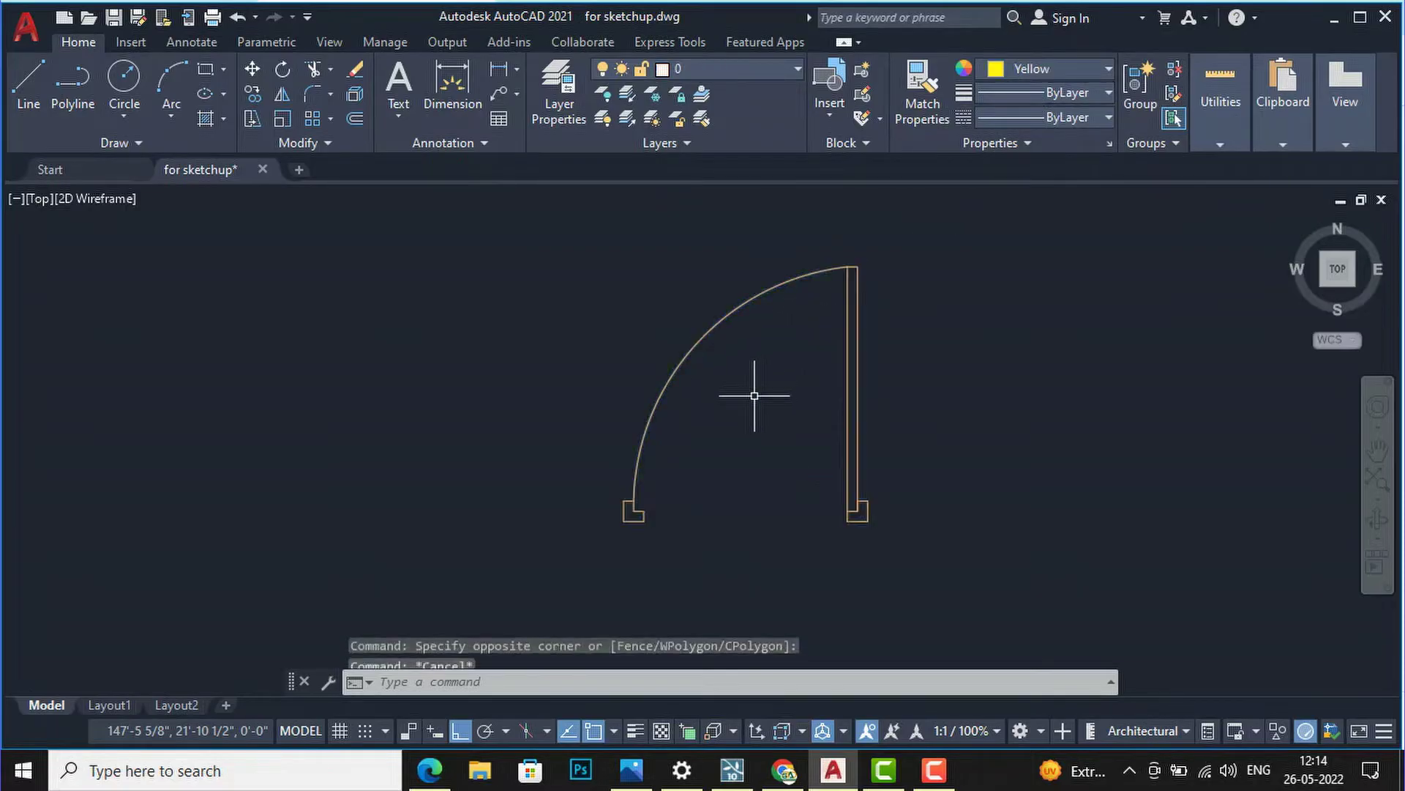
key(Escape)
- Check by selecting parts of the door whether its arc, leaf and frame profiles are separate objects
scroll(732, 503, down, 4)
scroll(828, 355, down, 2)
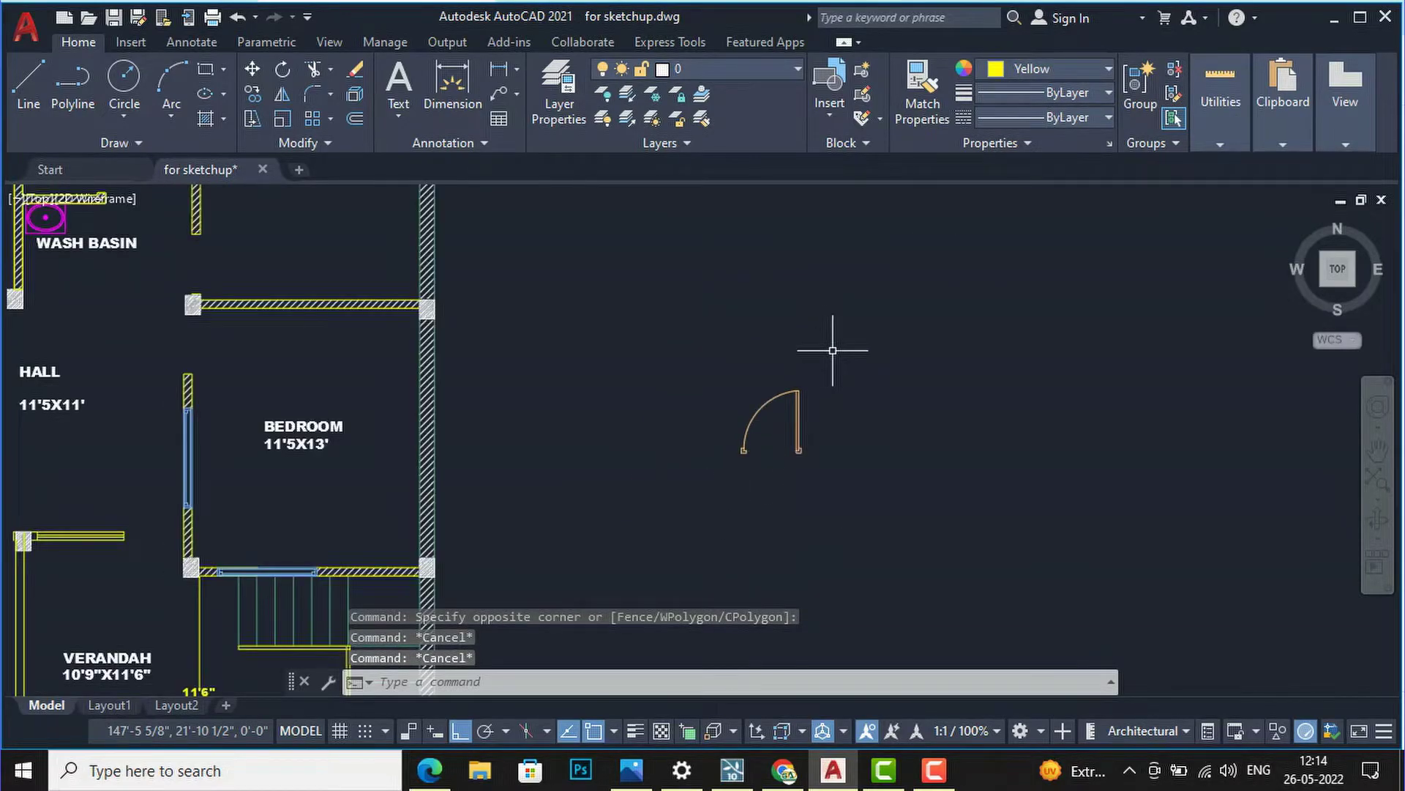
scroll(819, 400, up, 2)
click(808, 407)
key(Escape)
click(735, 458)
click(699, 385)
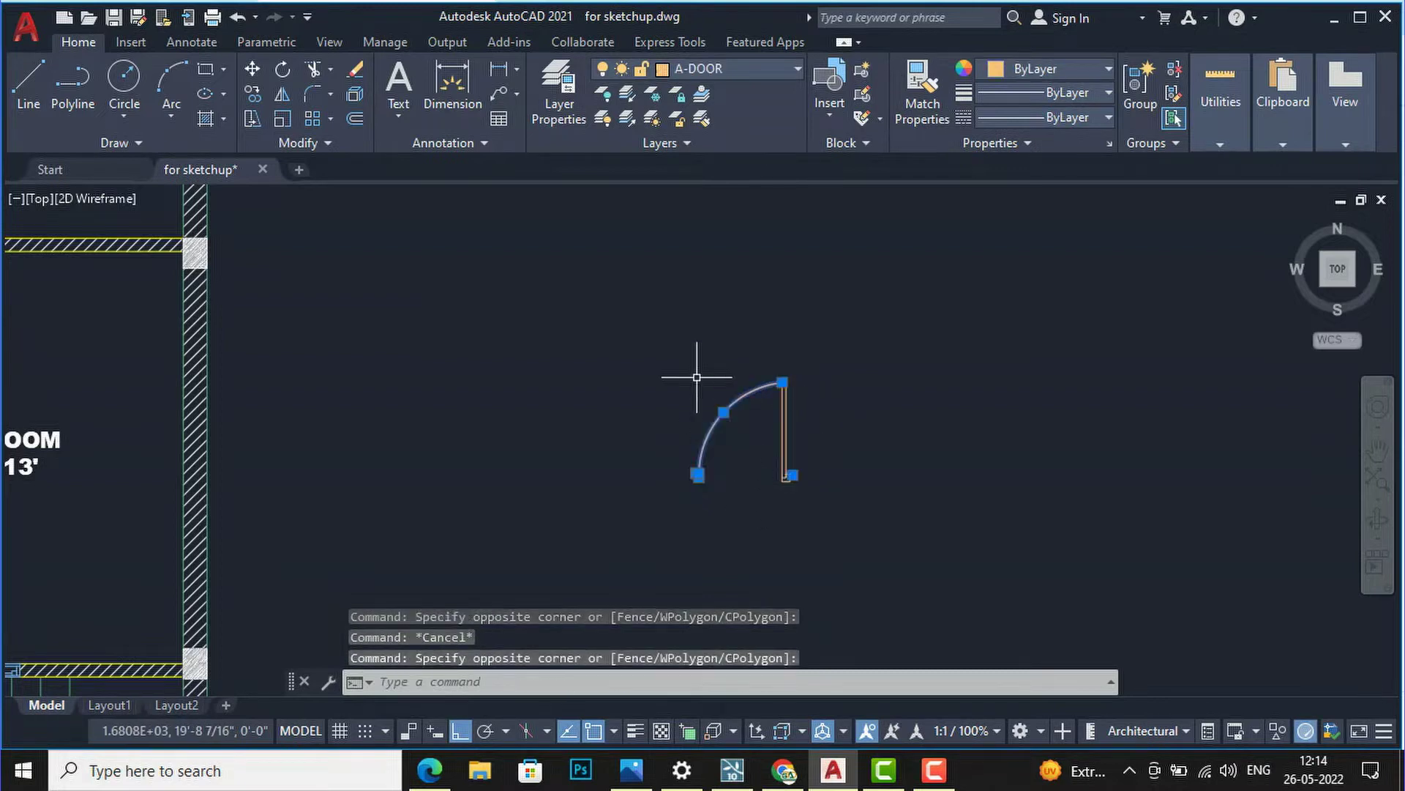
key(Escape)
scroll(707, 421, up, 3)
click(732, 463)
click(709, 418)
click(941, 455)
click(831, 371)
key(Escape)
scroll(723, 490, down, 4)
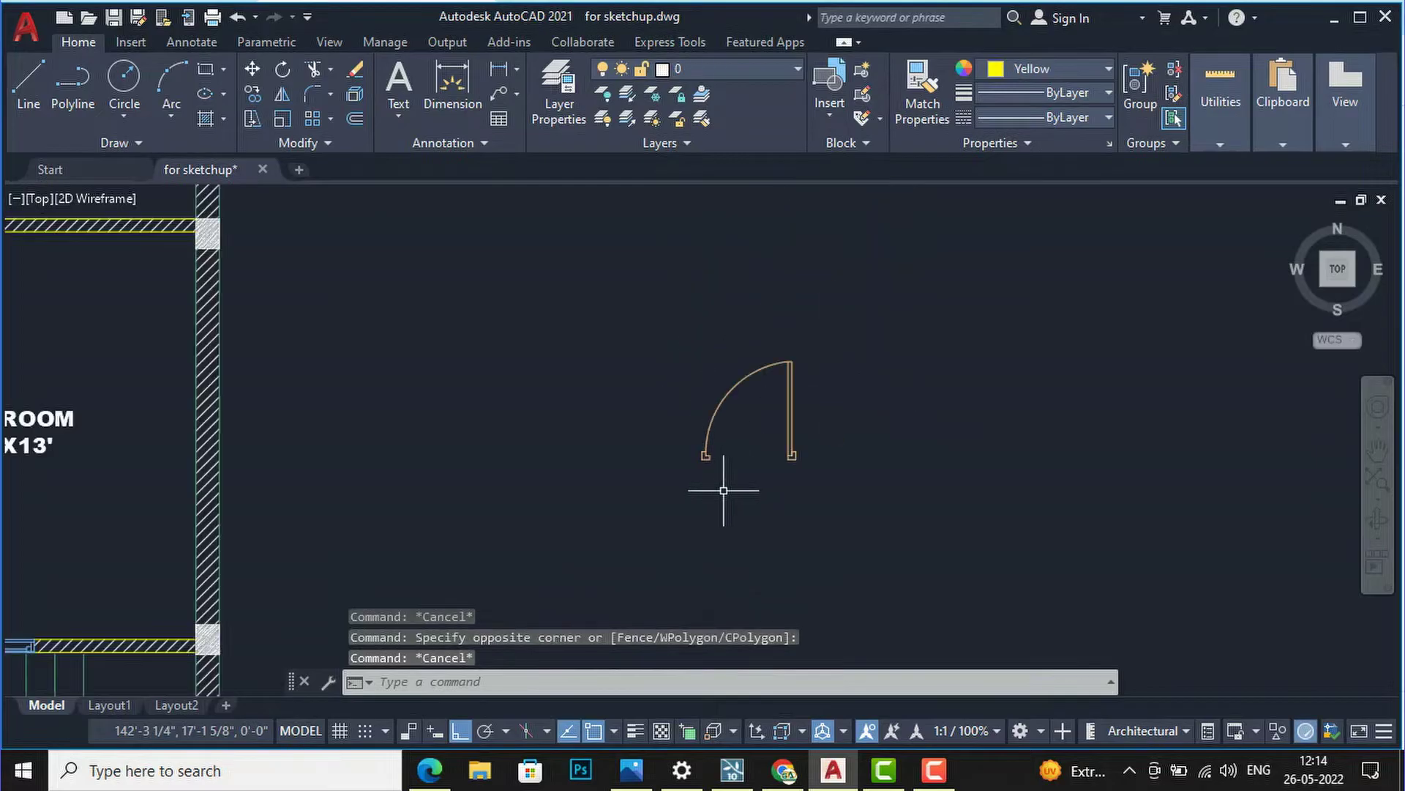
- Convert all the door's objects into a single block named DOOR 1 and check that it selects as one object
click(870, 489)
click(622, 302)
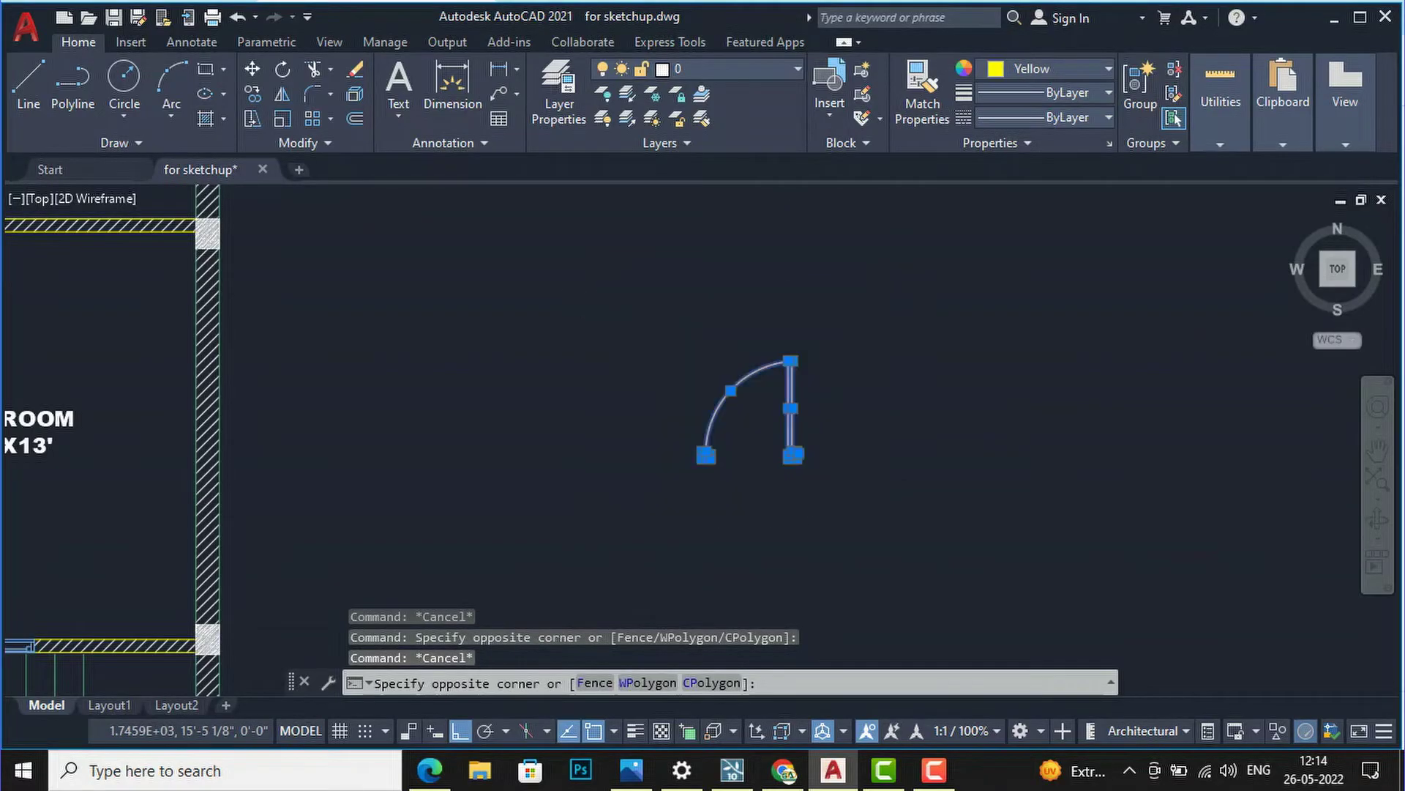
click(611, 375)
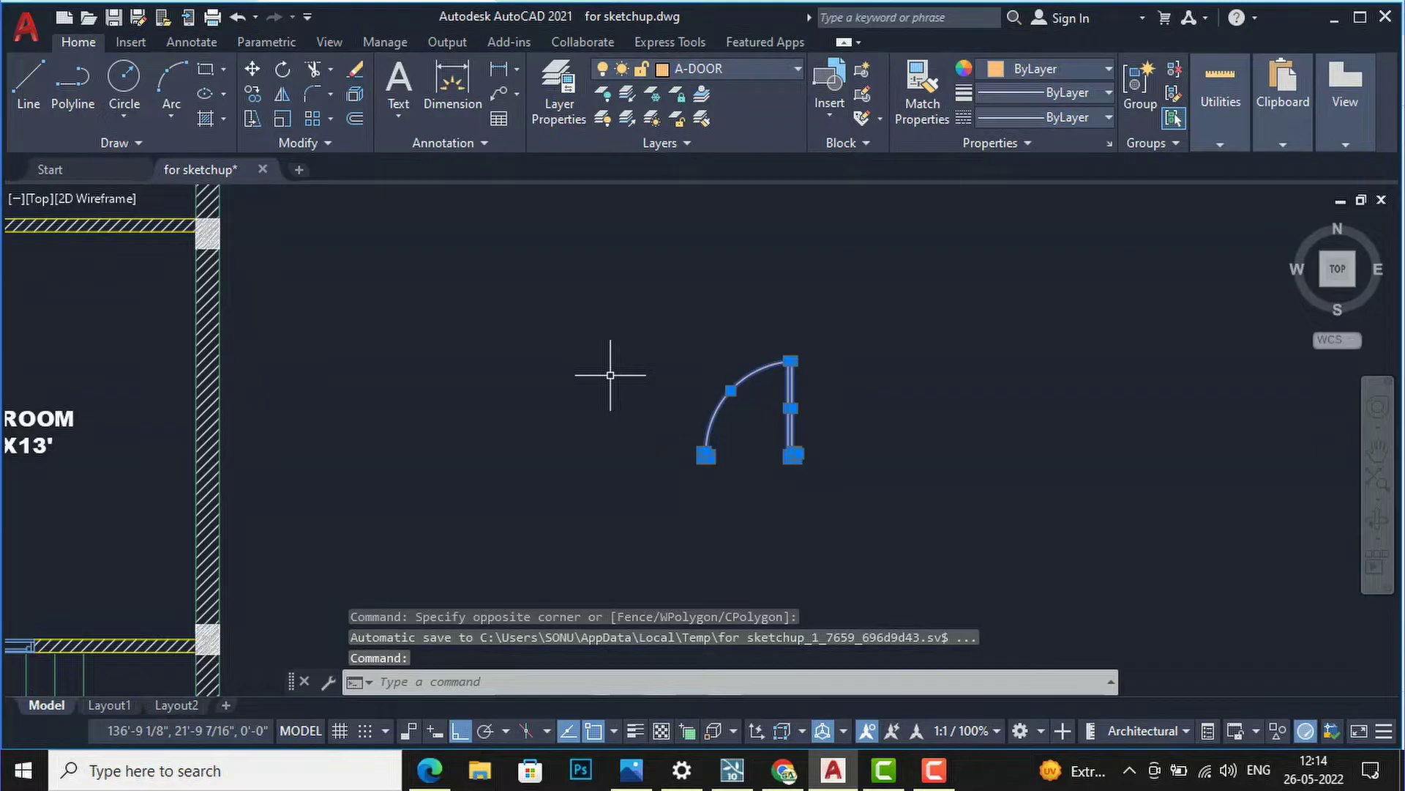
text(b)
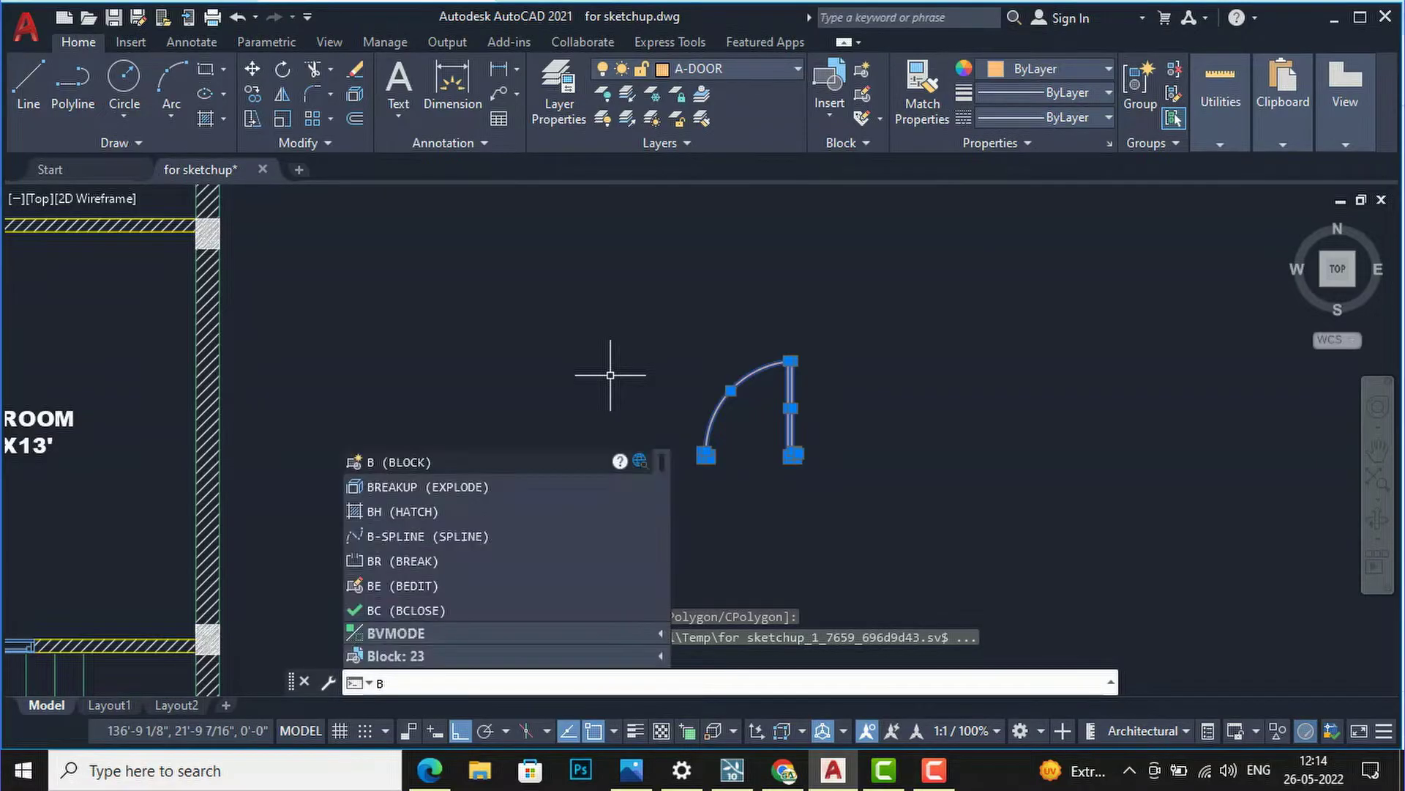
key(Return)
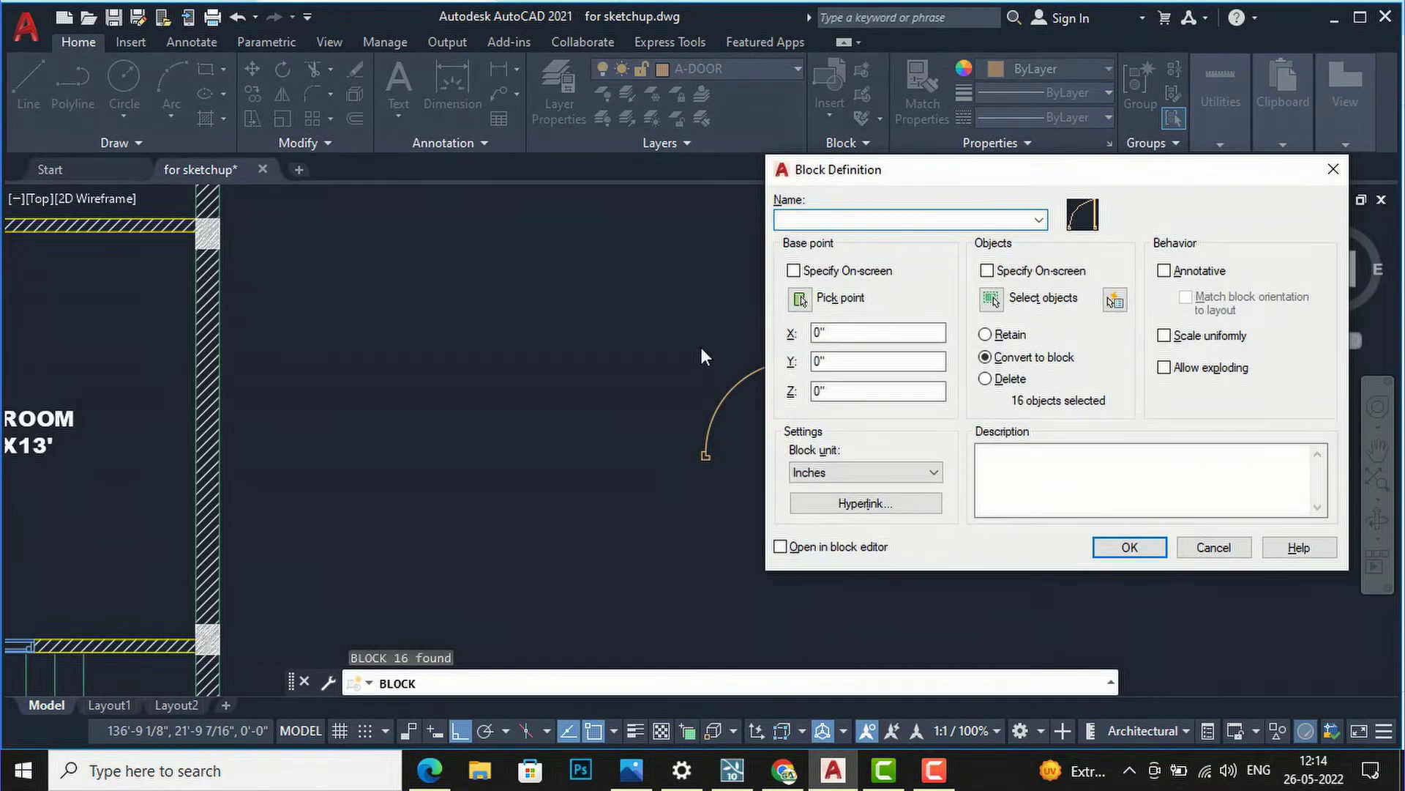
text(DOOR 1)
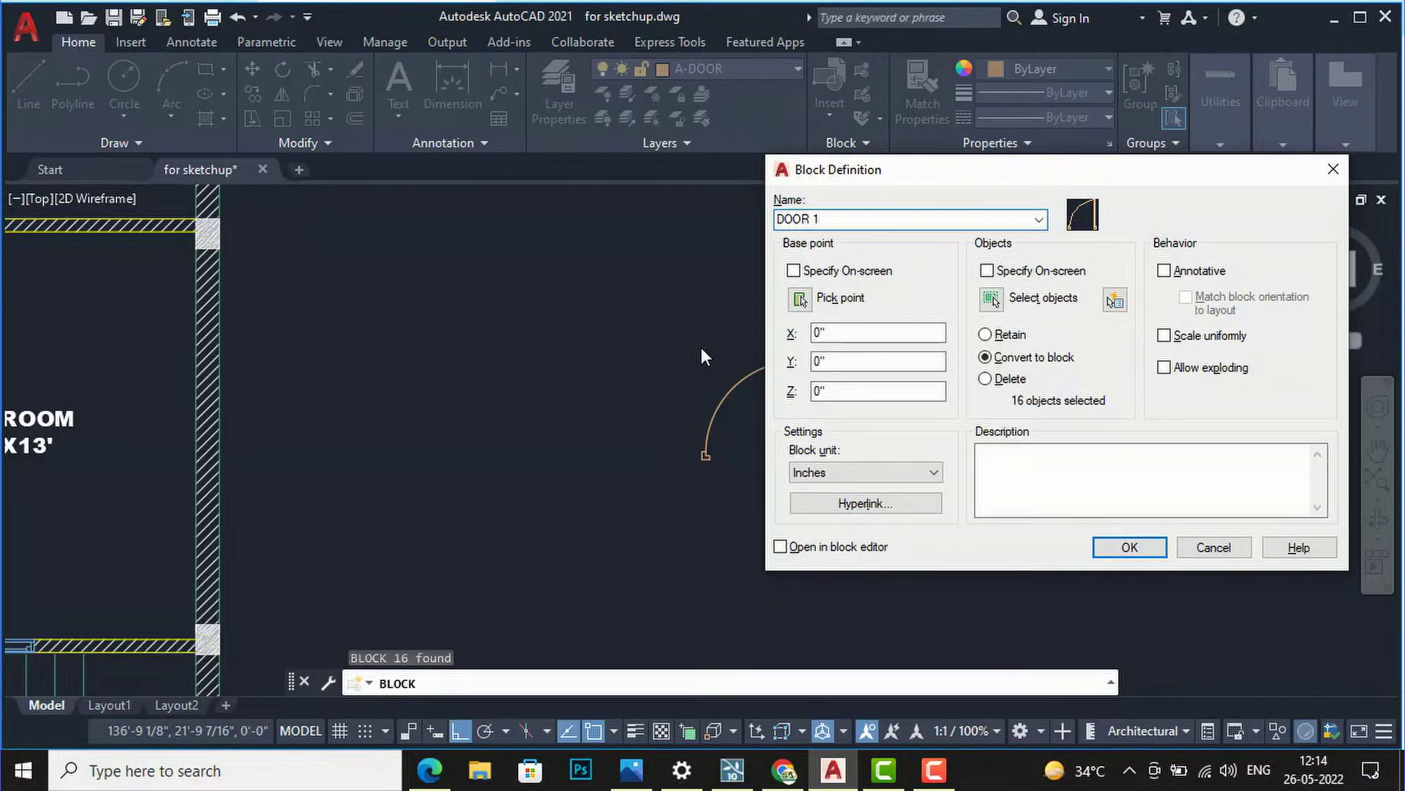
click(1113, 546)
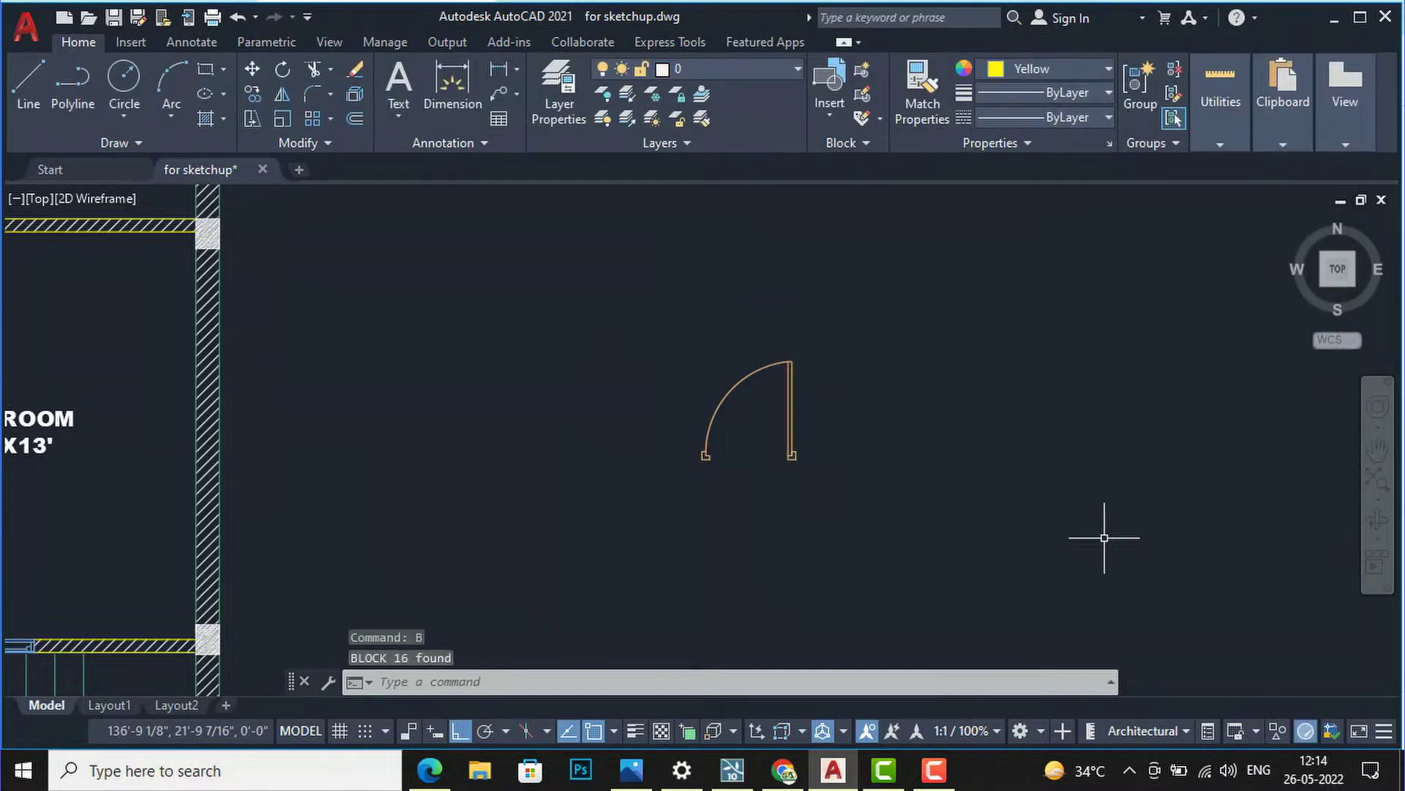
click(820, 402)
click(699, 468)
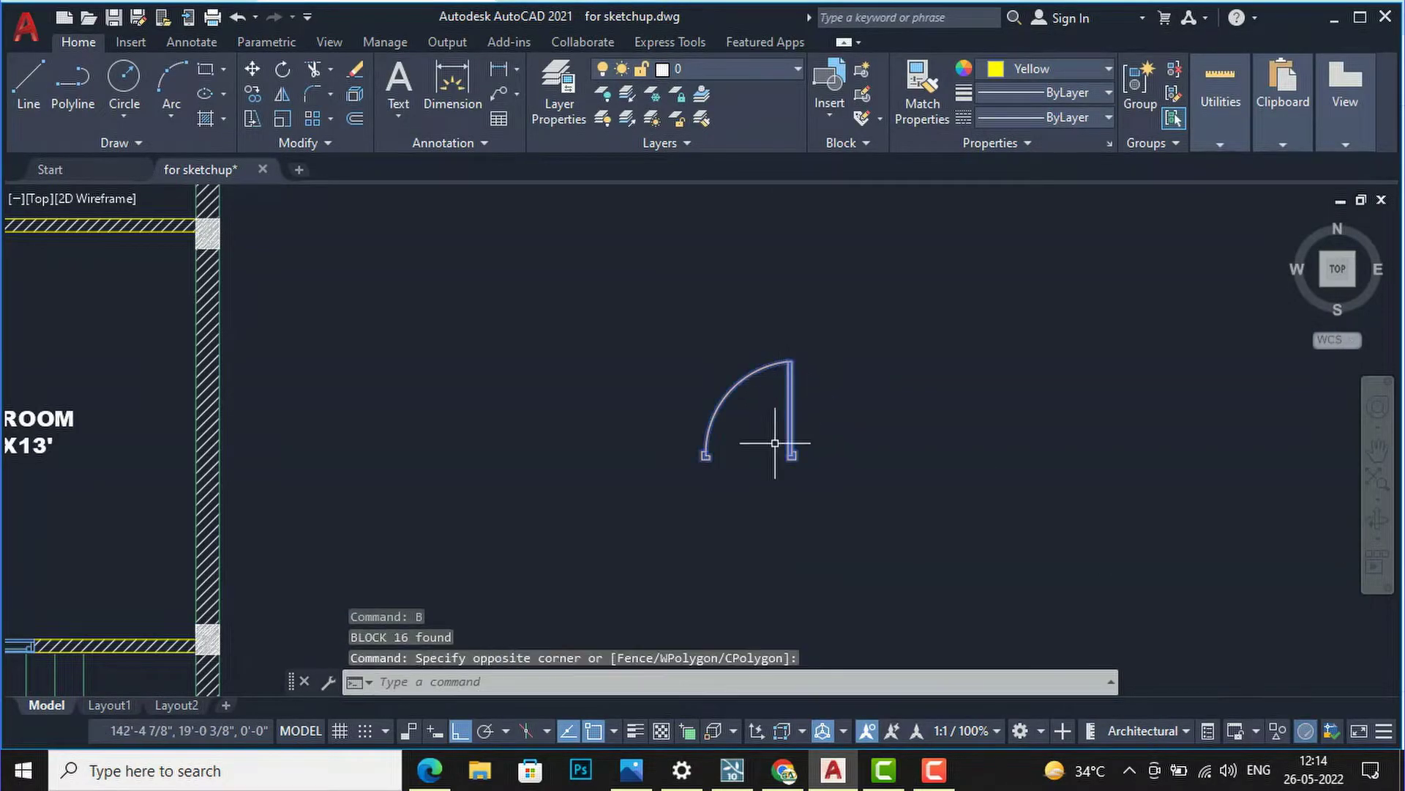
key(Escape)
- Move the door block into the upper-left 11'X13' bedroom's opening, placing its lower-right frame corner on the column's lower-left corner
scroll(852, 440, down, 4)
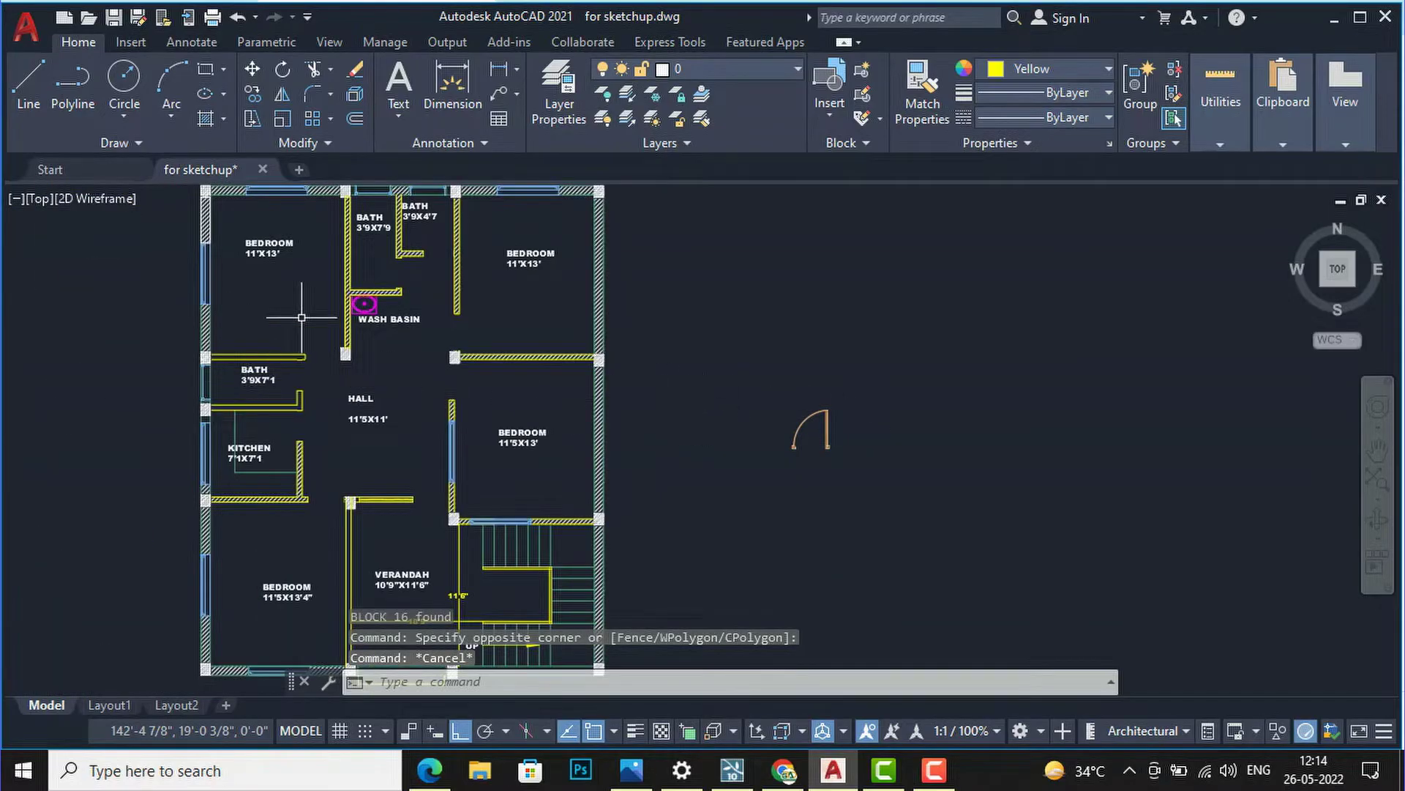
scroll(334, 313, up, 2)
click(1190, 566)
click(998, 402)
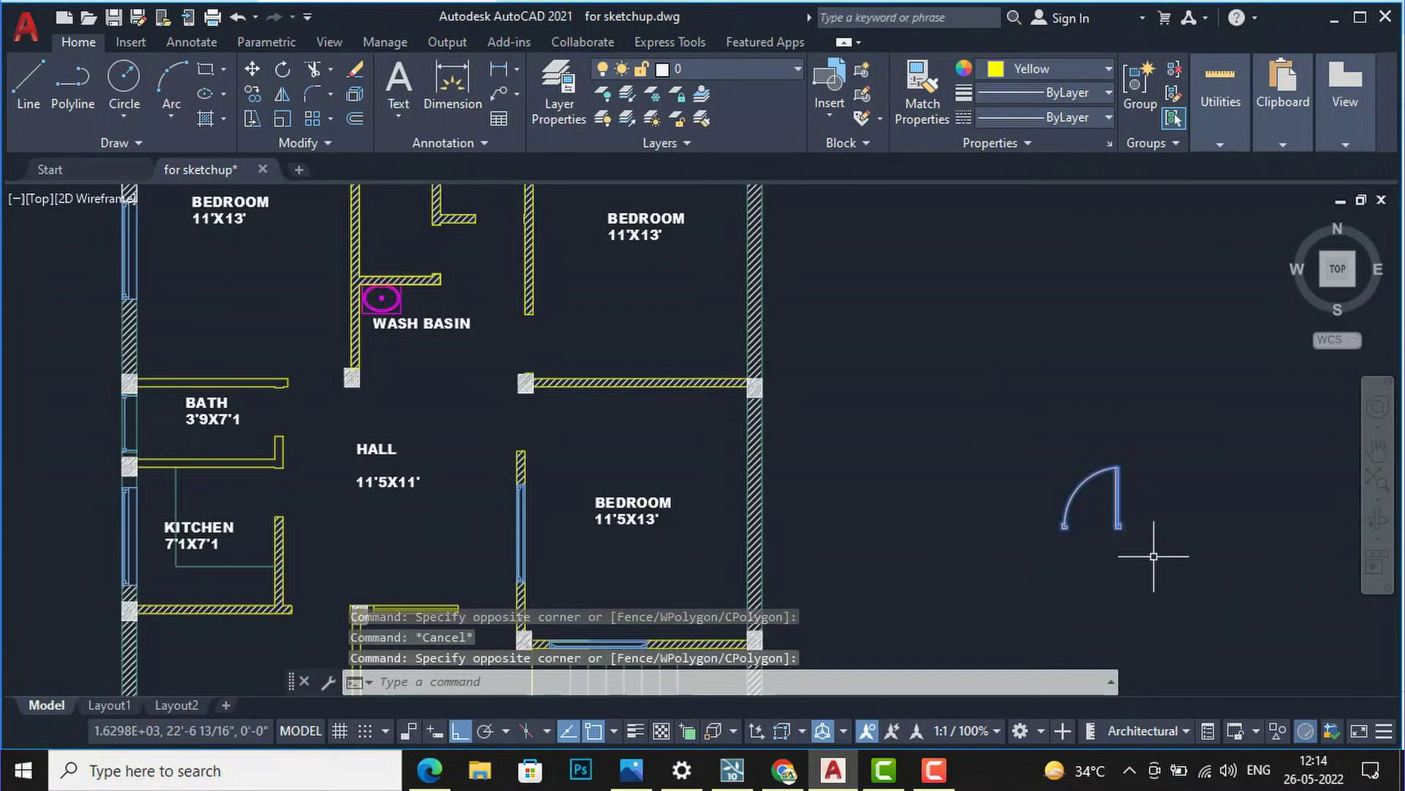
text(M)
key(Return)
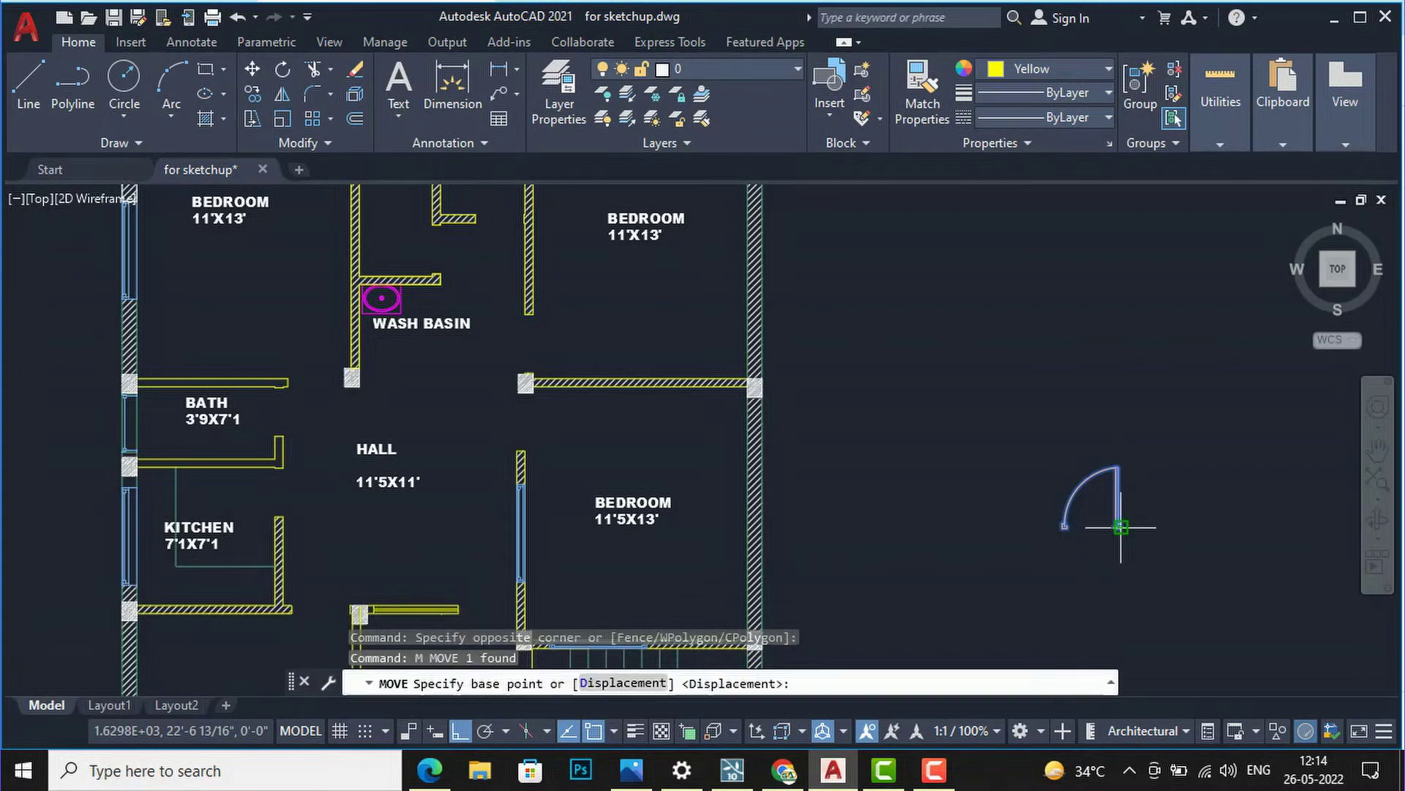
click(1120, 526)
scroll(336, 344, up, 5)
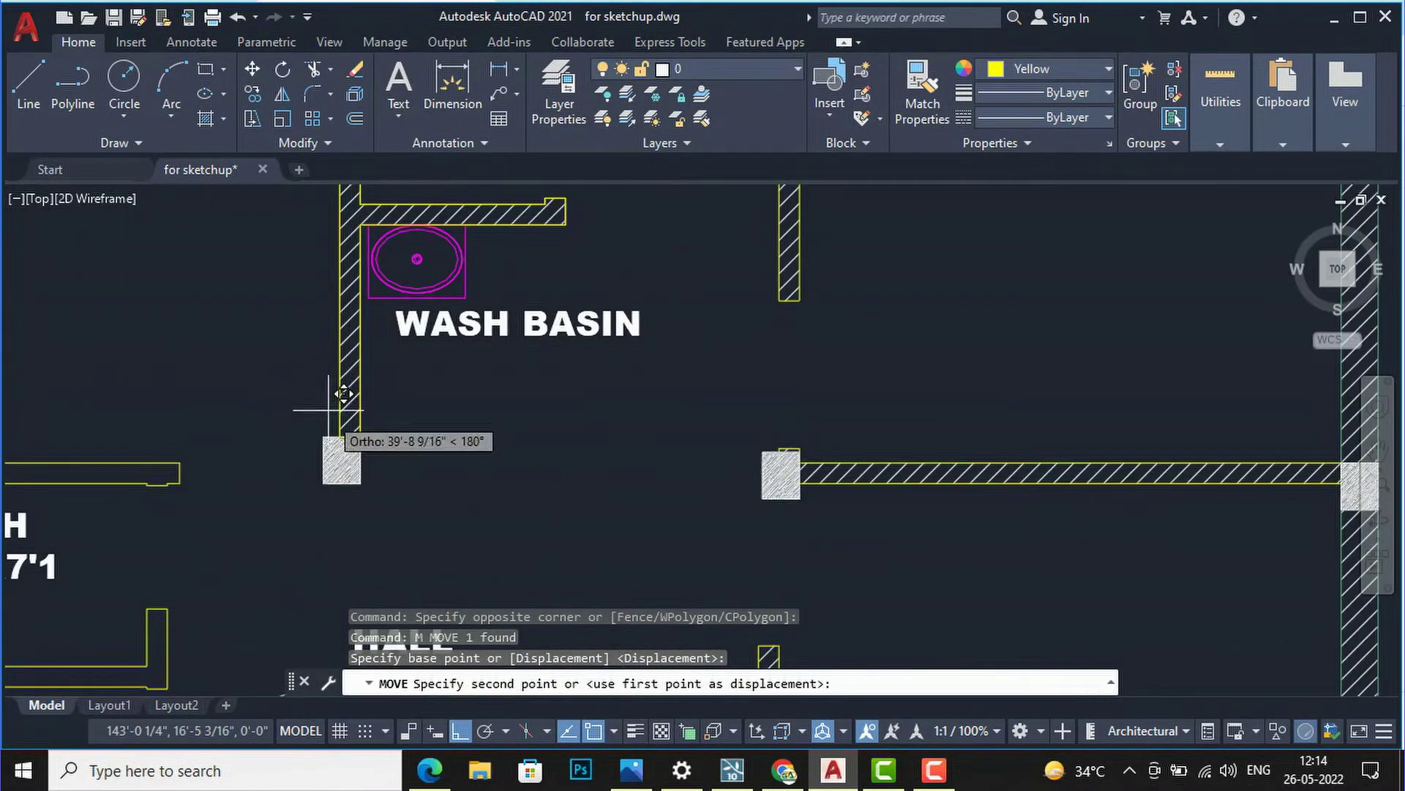
click(327, 491)
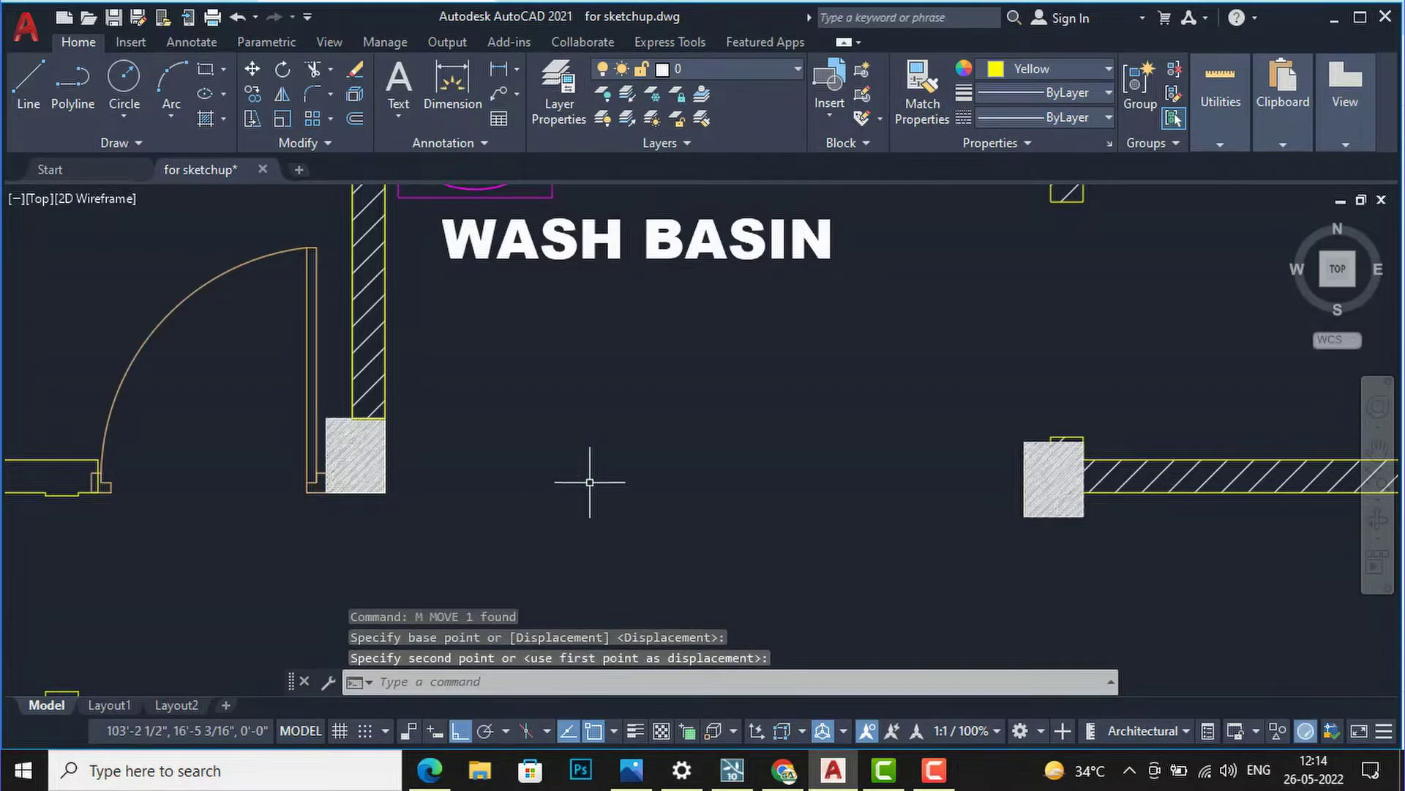
scroll(595, 480, down, 2)
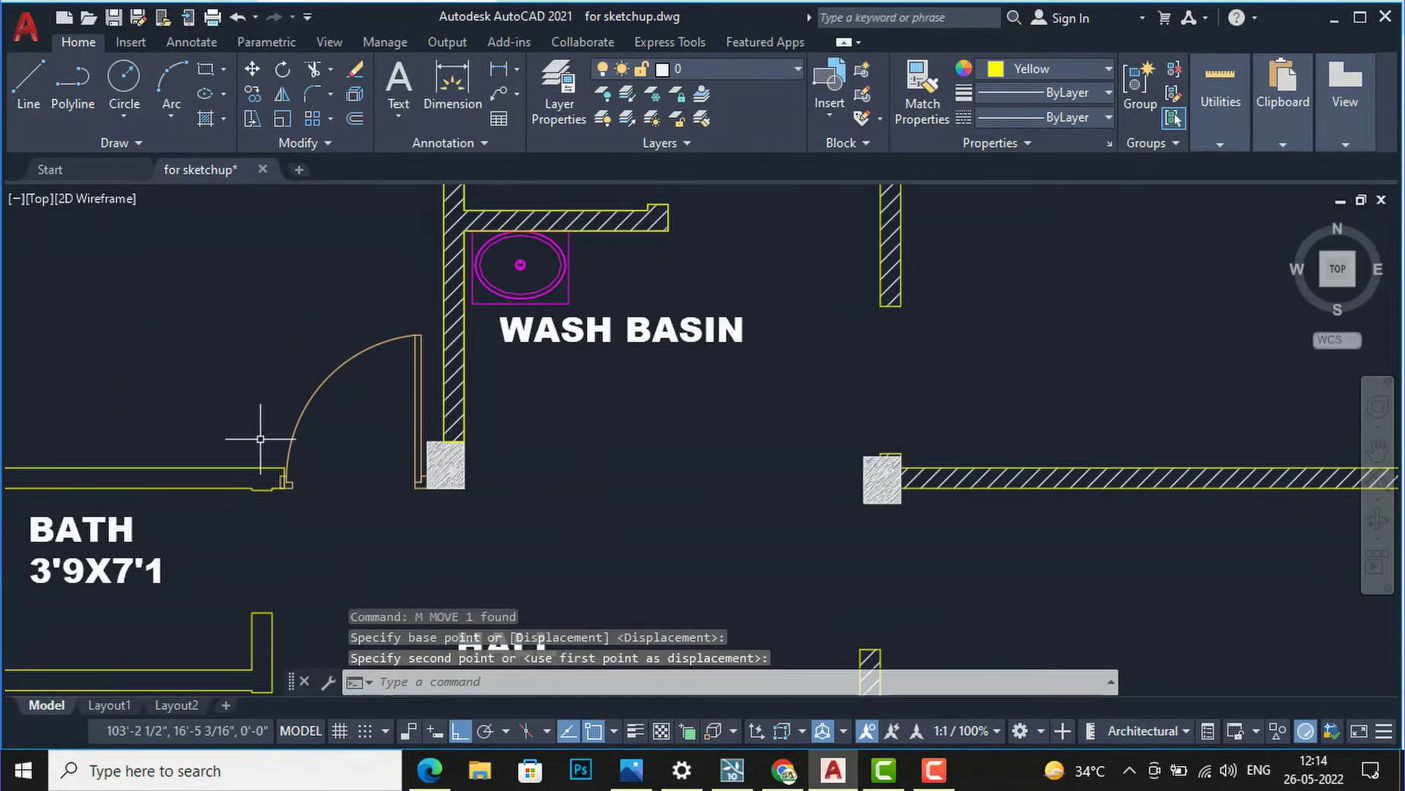
key(Escape)
- Move the end line of the wall above the 3'9X7'1 bath to the lower-left corner of the door's left frame
scroll(271, 467, up, 3)
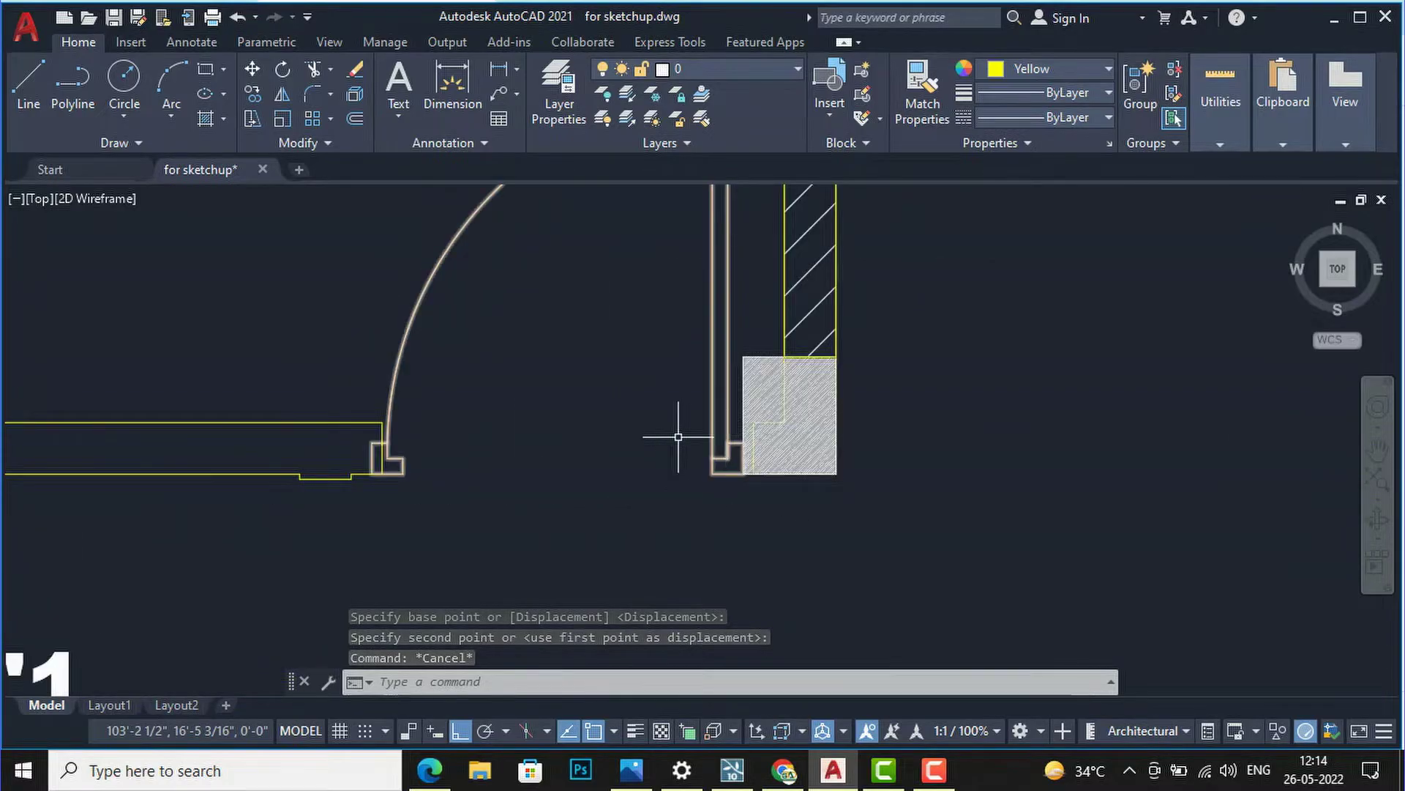
scroll(306, 388, up, 1)
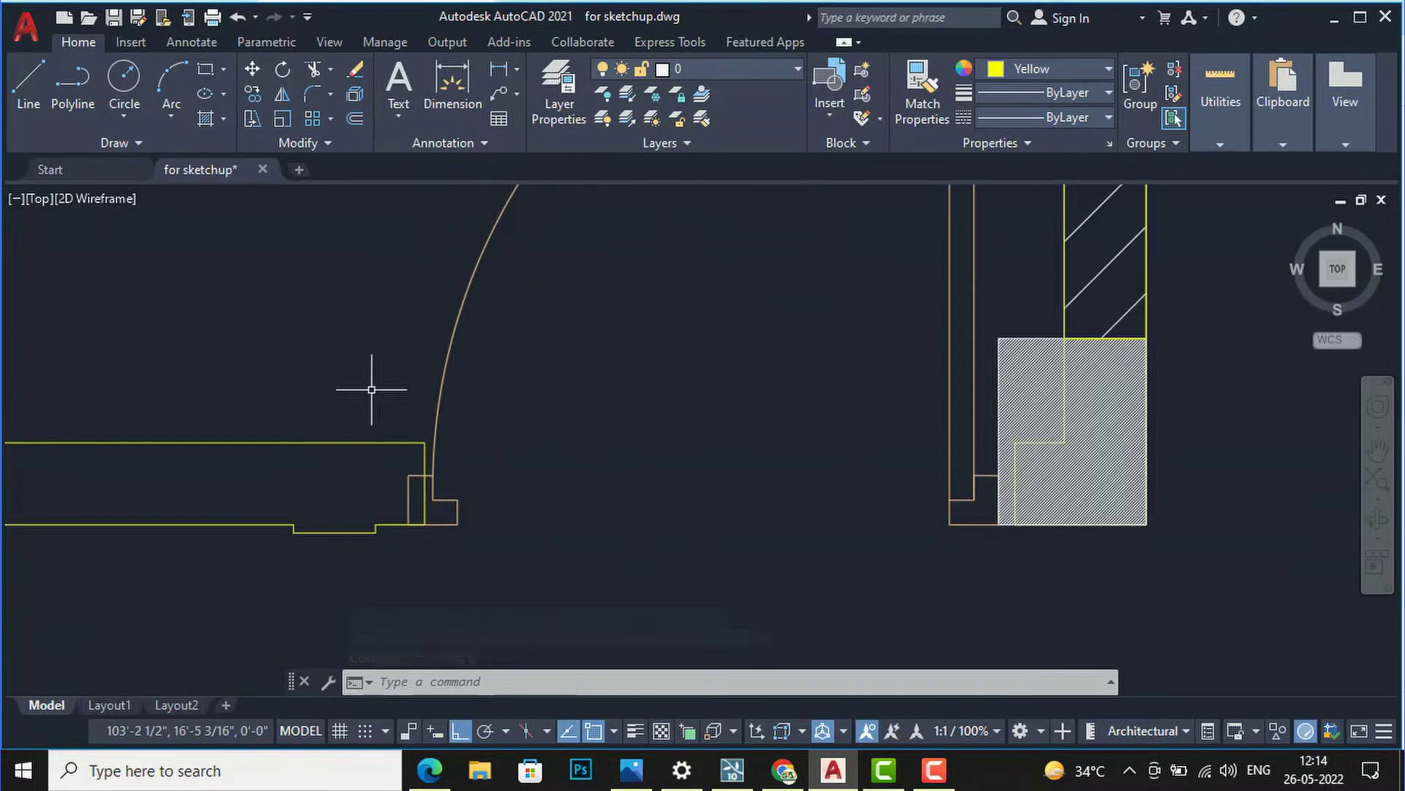
click(444, 592)
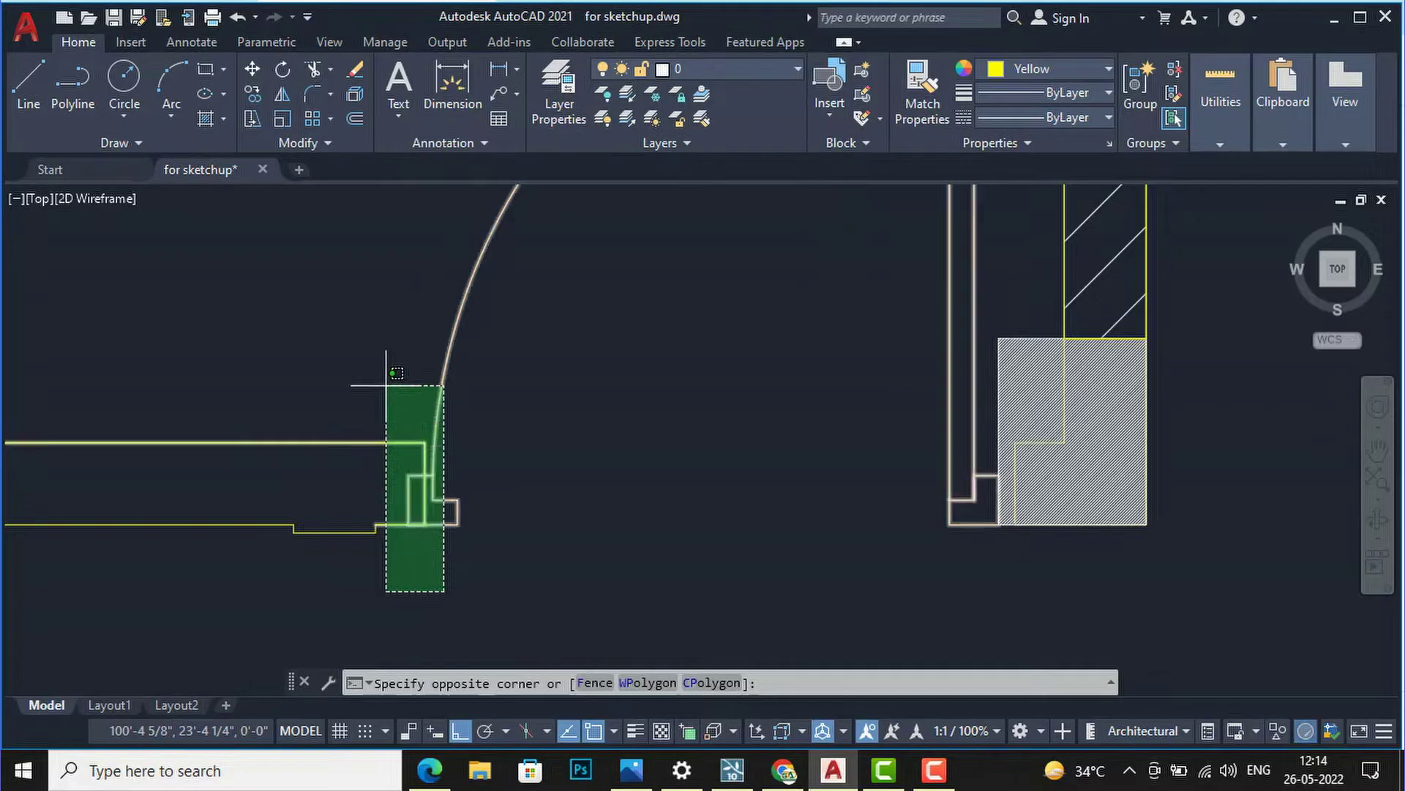
key(Escape)
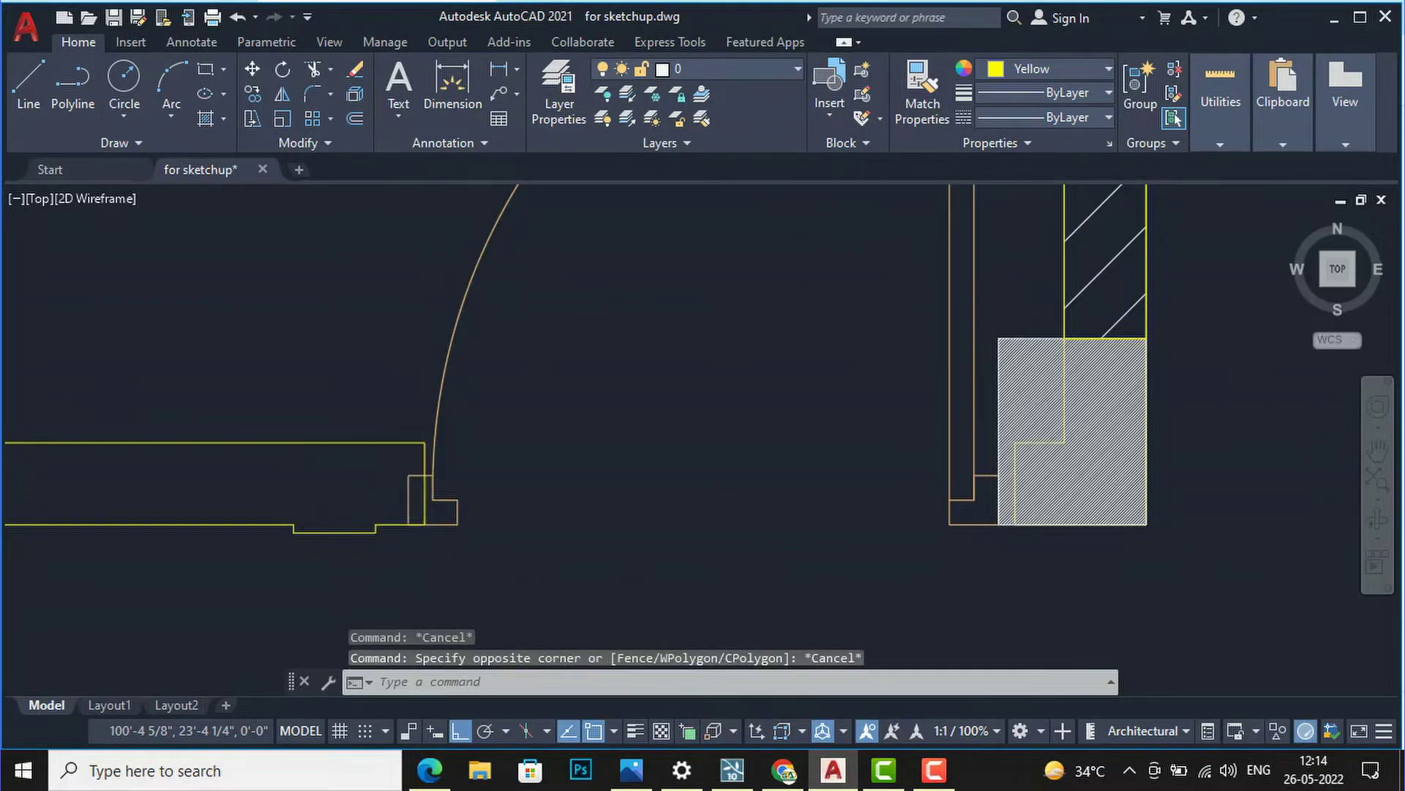
scroll(424, 469, up, 3)
click(454, 431)
click(383, 417)
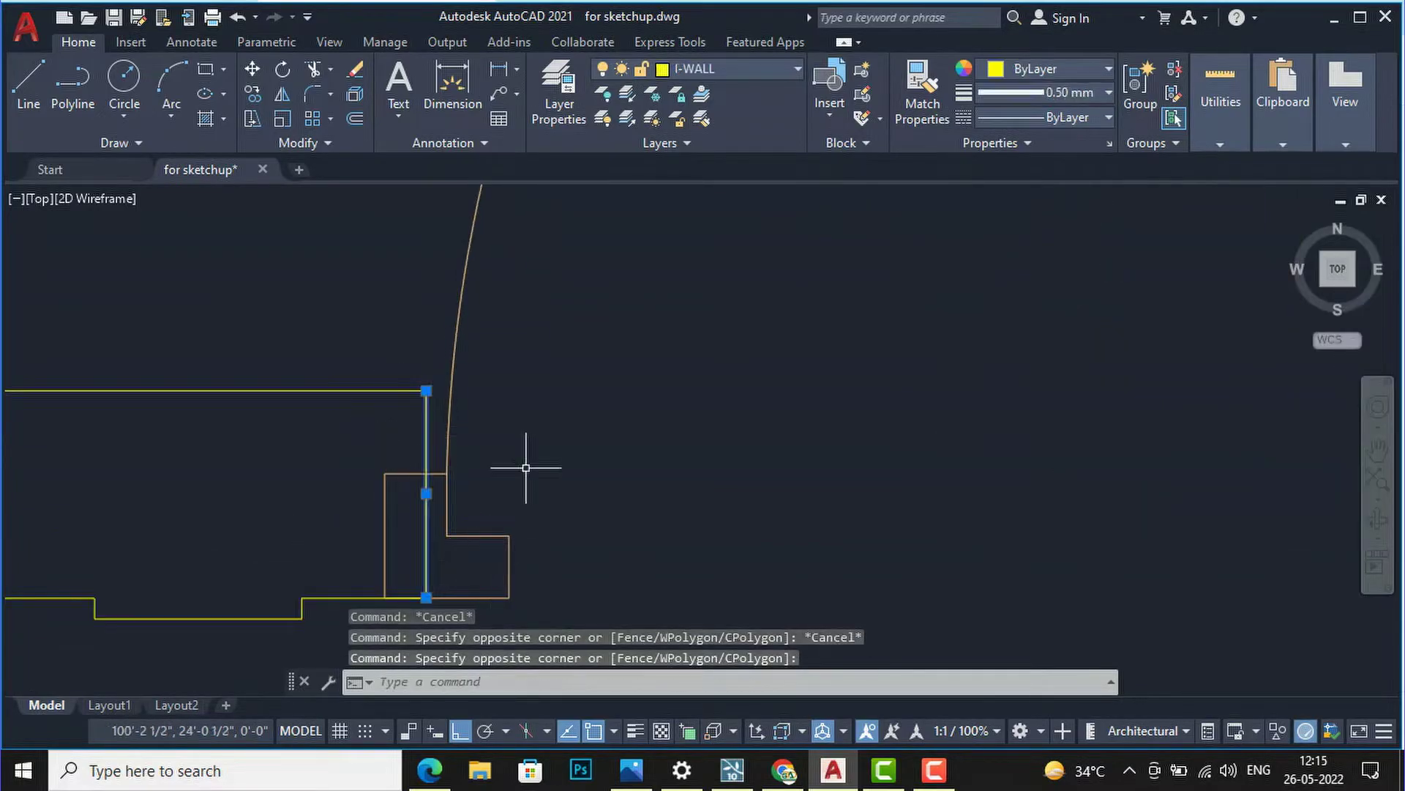
scroll(519, 462, down, 3)
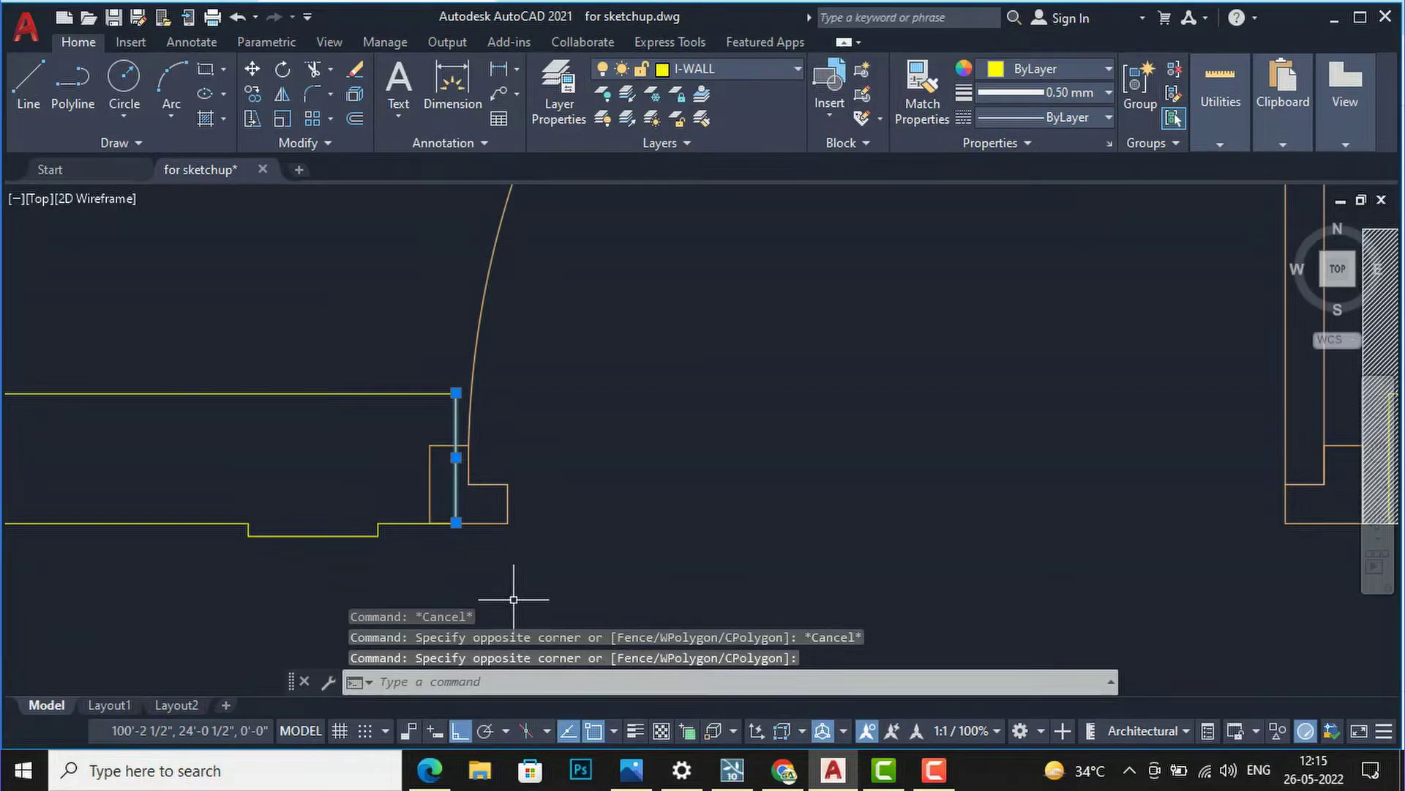
text(m)
key(Return)
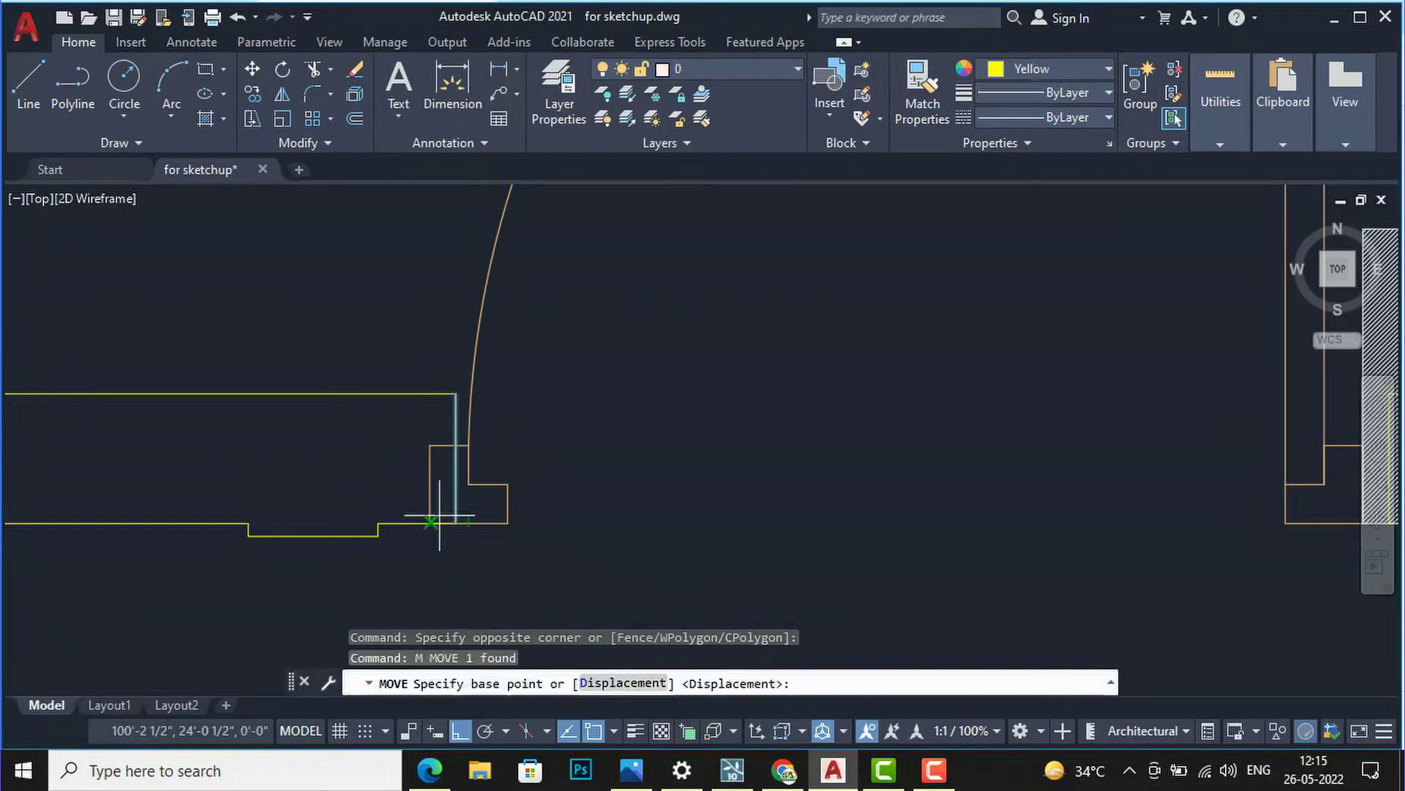
click(456, 522)
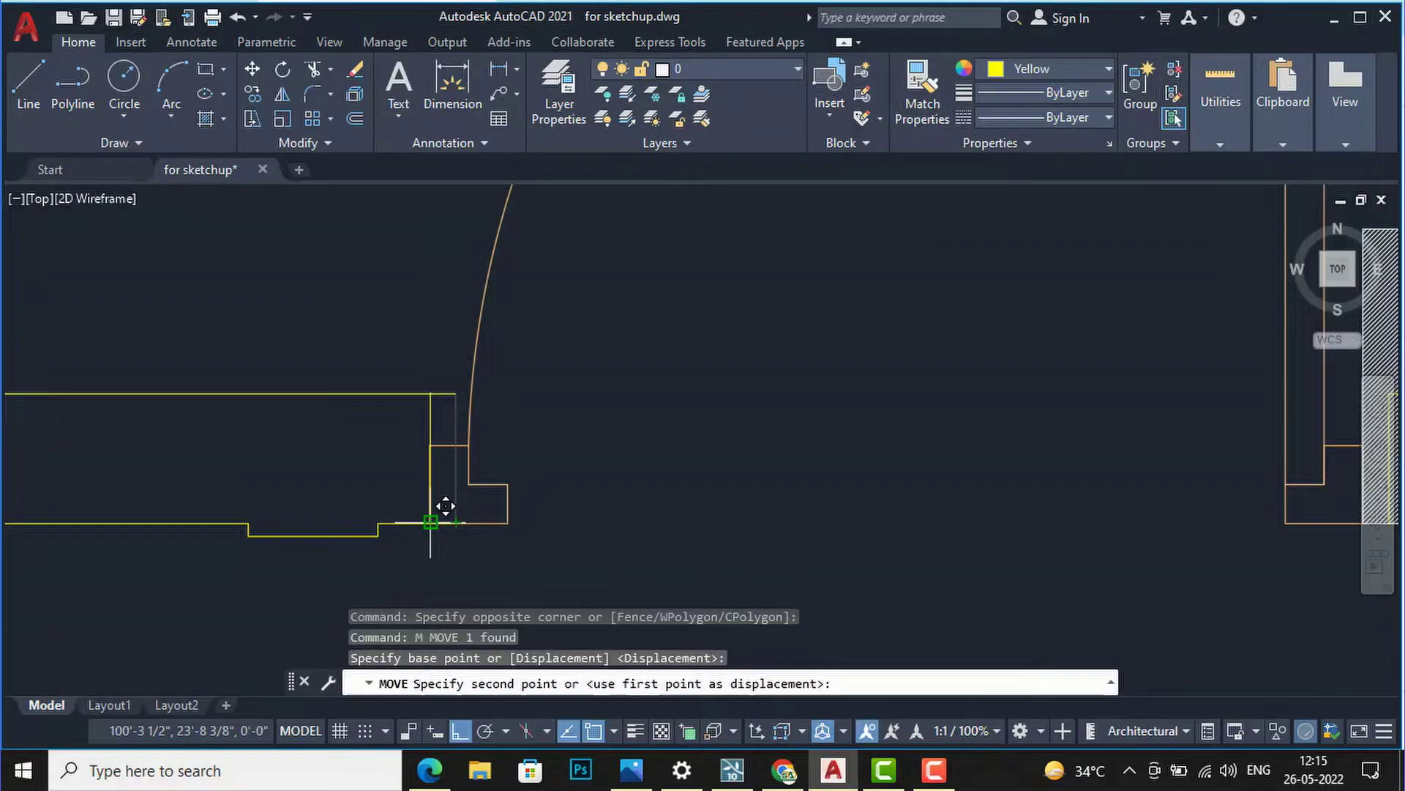
click(431, 522)
- Trim the overhanging end of that wall's upper line back to its moved end line
scroll(423, 416, up, 2)
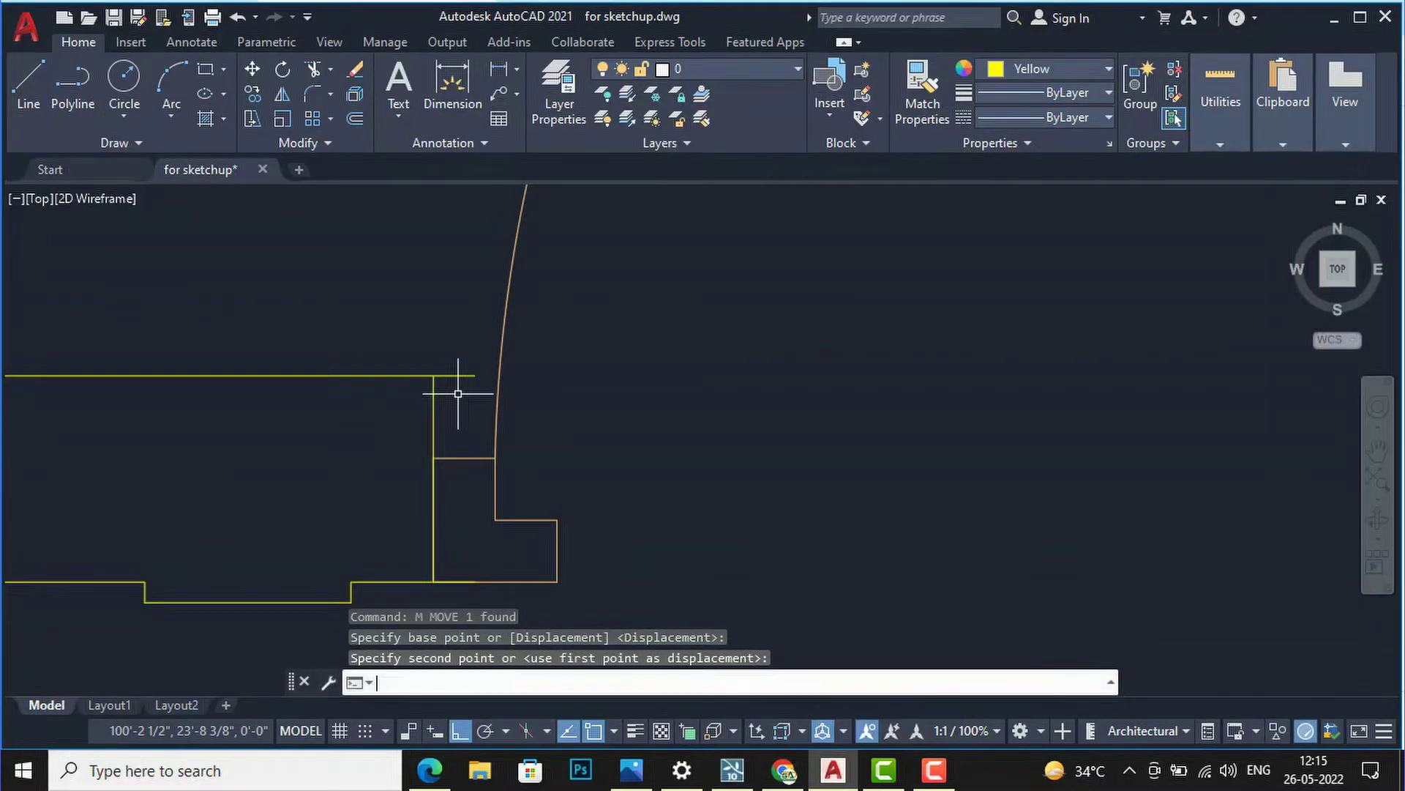
key(Return)
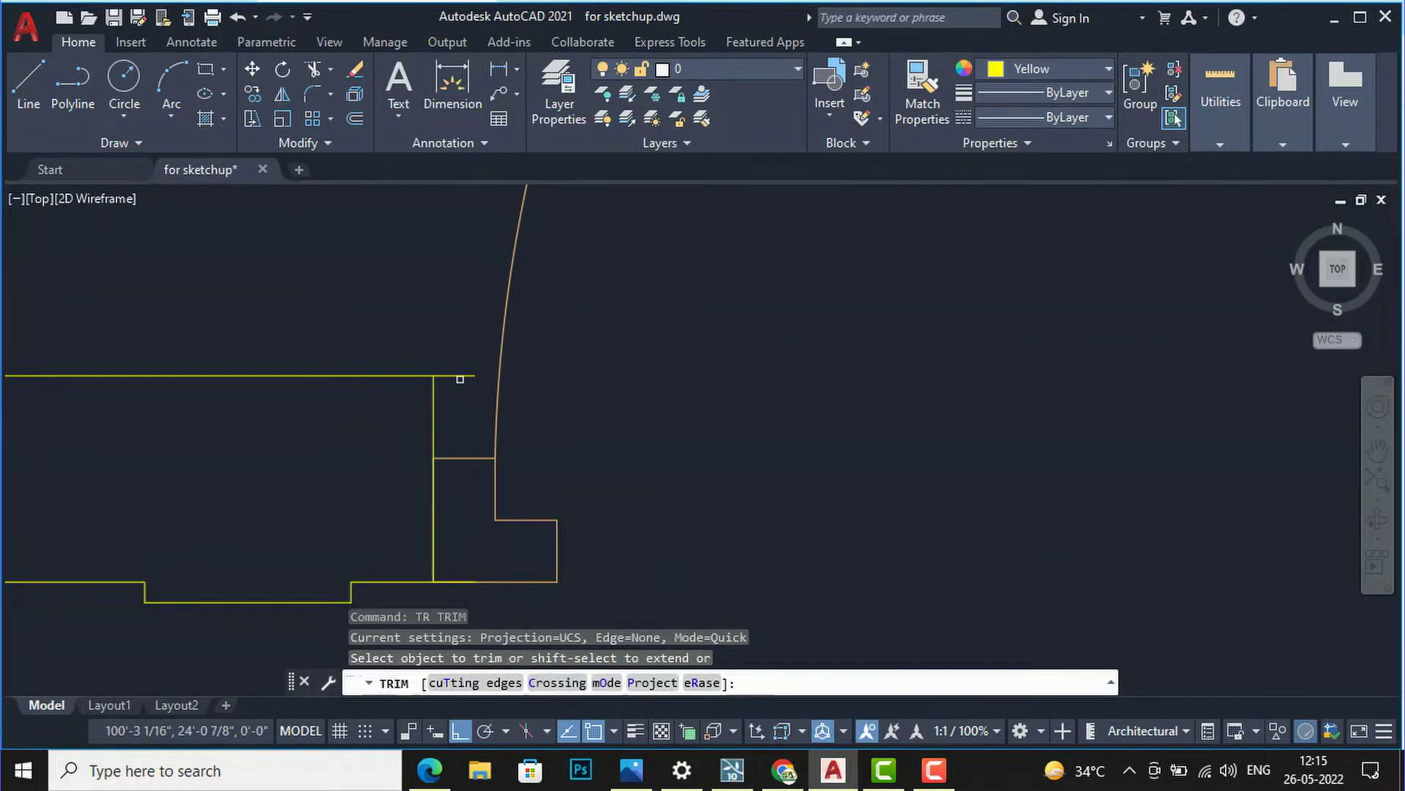
click(460, 379)
key(Return)
scroll(408, 439, down, 3)
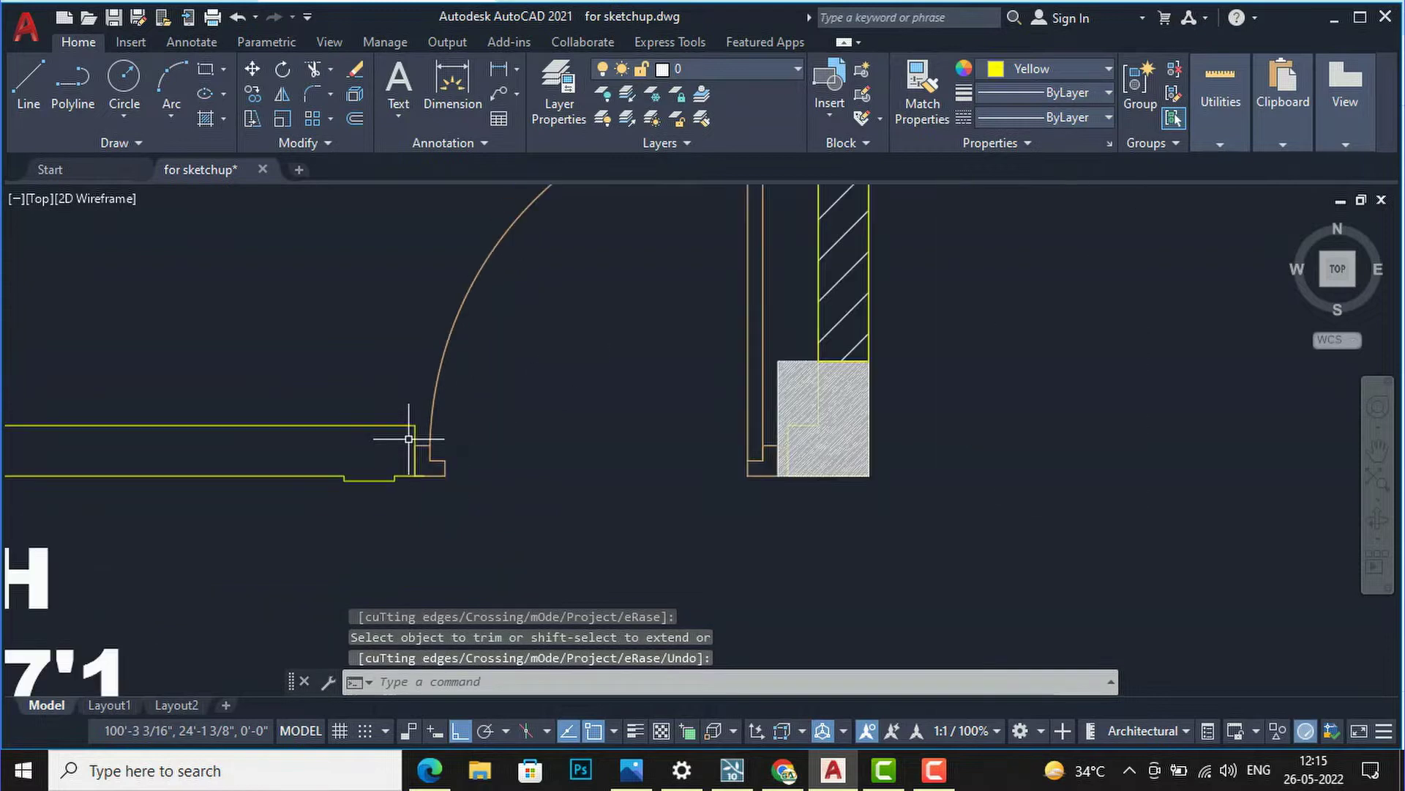
- Shorten the wall's lower line by stretching its right endpoint back to the bottom of the moved end line, and clear the selection
scroll(677, 475, down, 2)
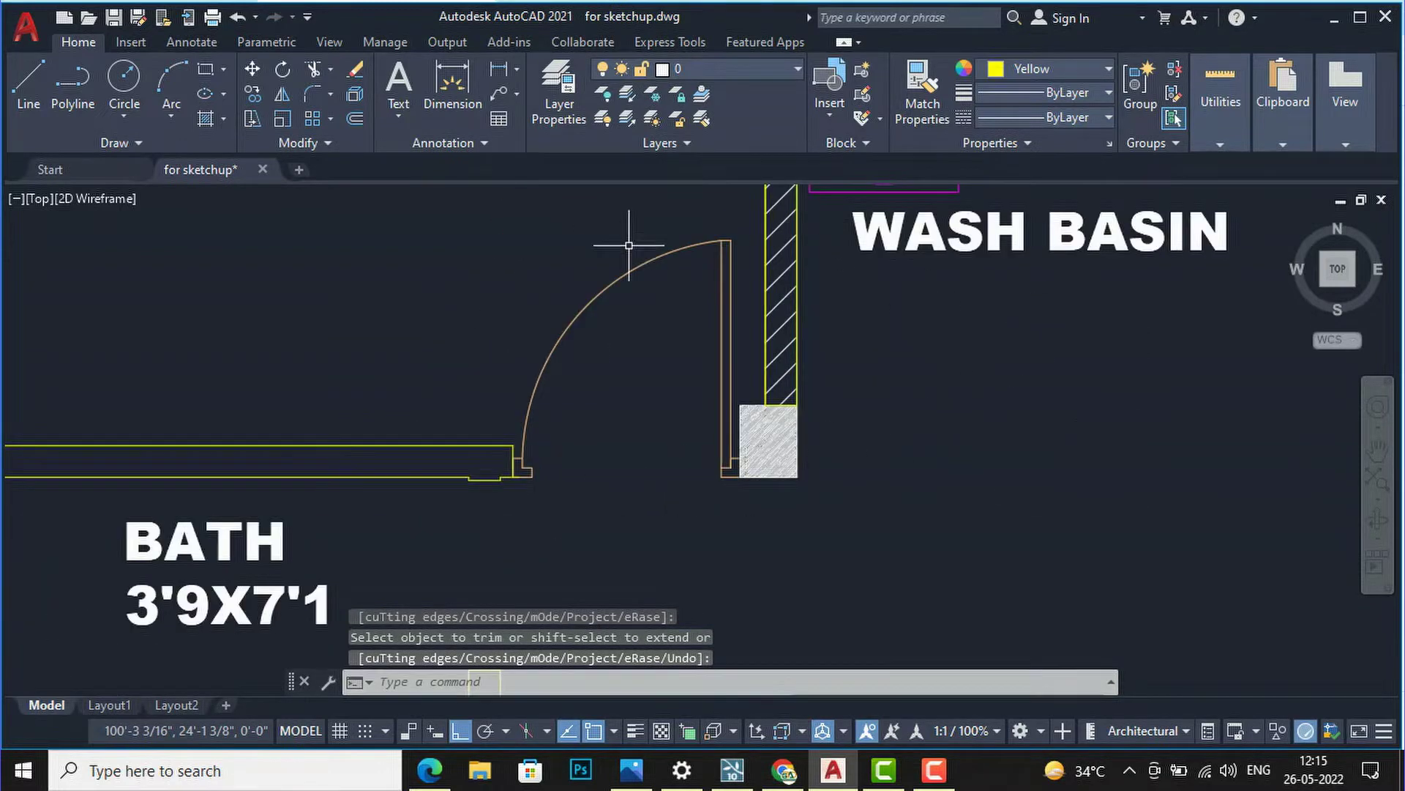
scroll(497, 360, down, 2)
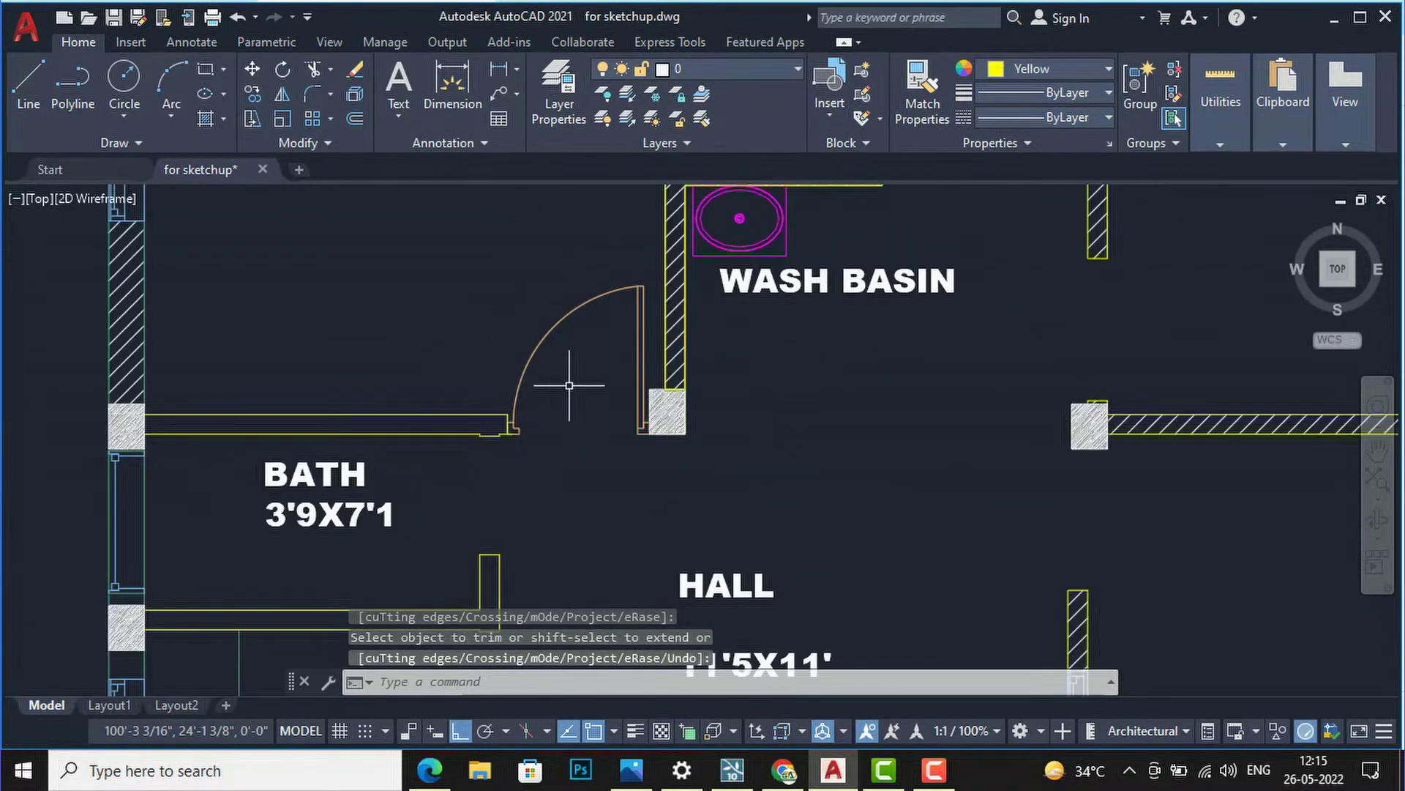
scroll(568, 384, down, 4)
scroll(512, 301, up, 3)
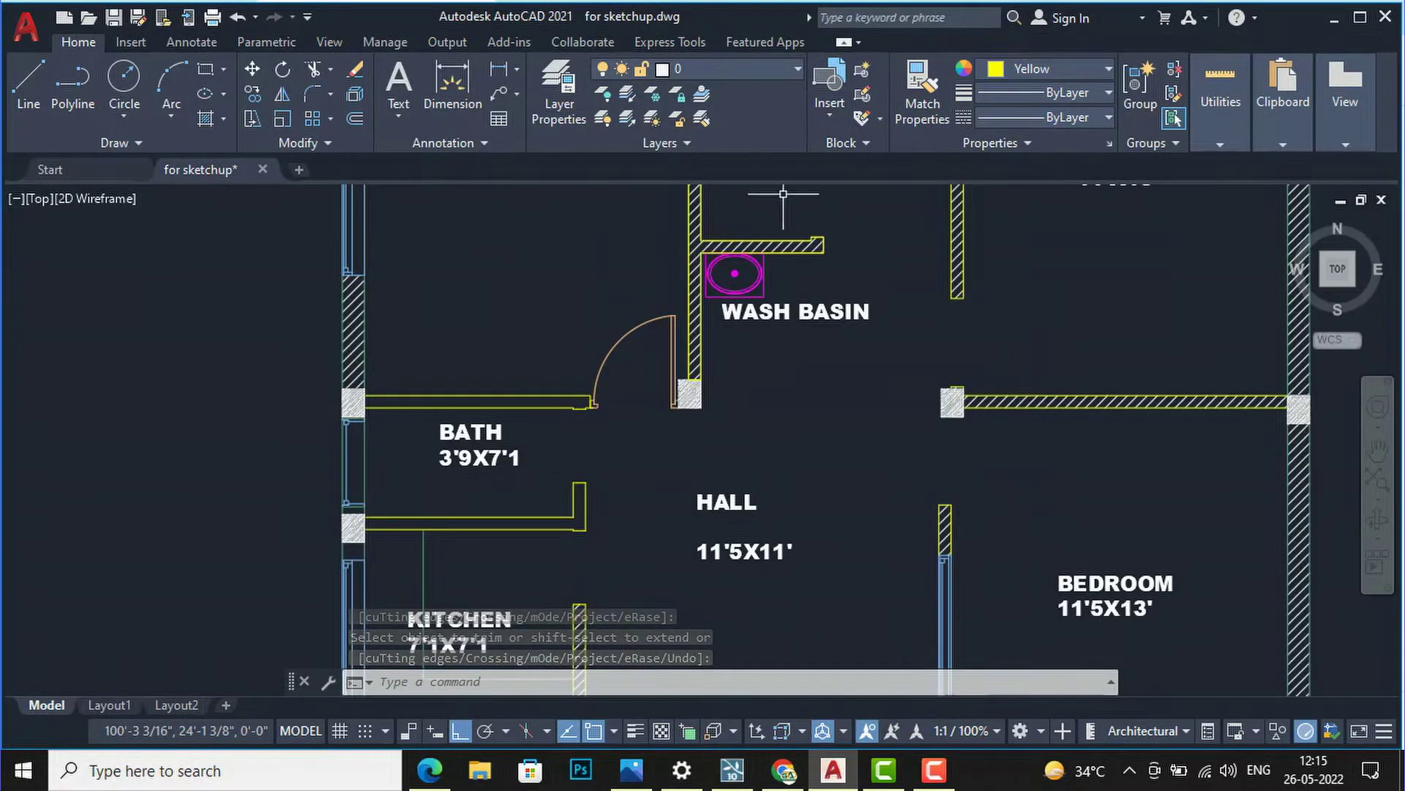
scroll(581, 334, down, 2)
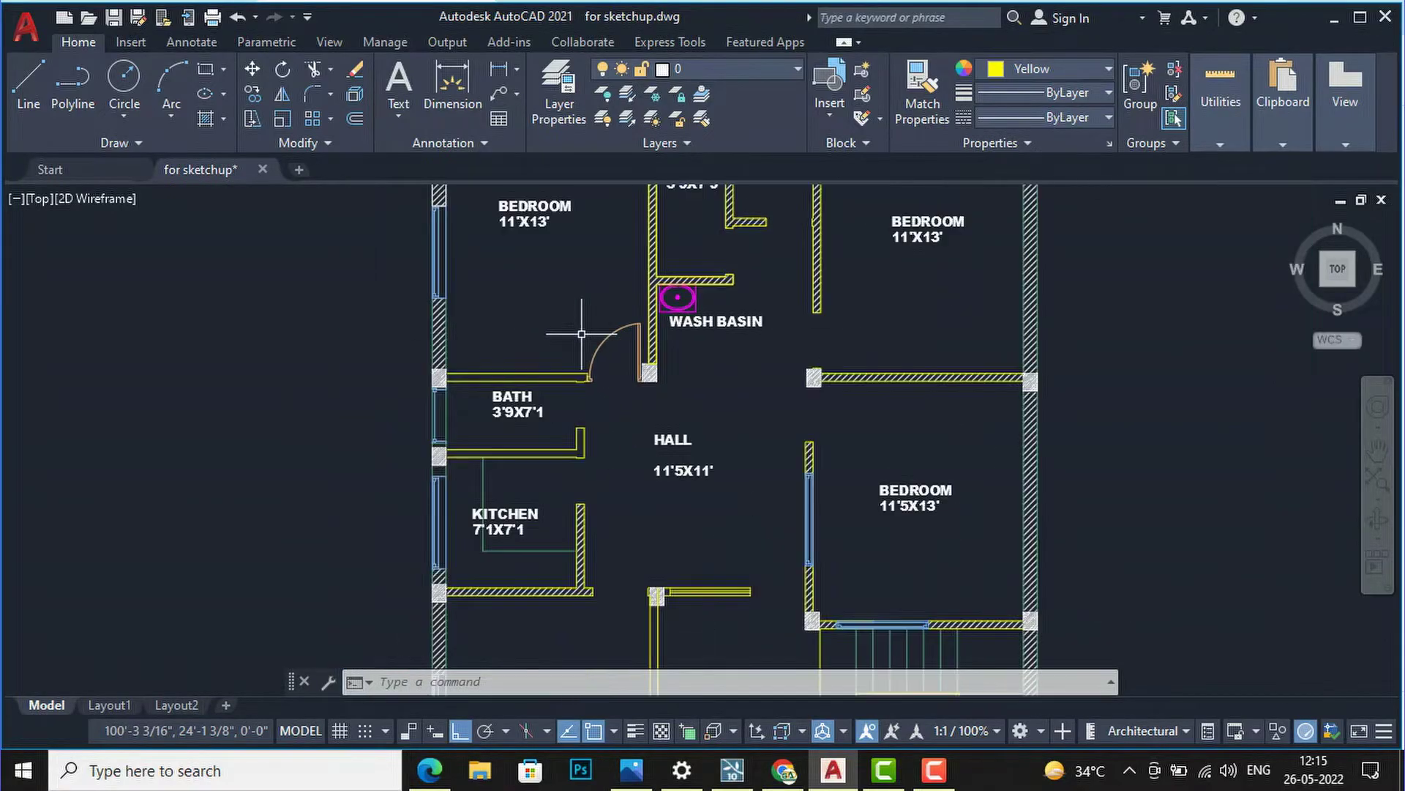
scroll(621, 348, up, 4)
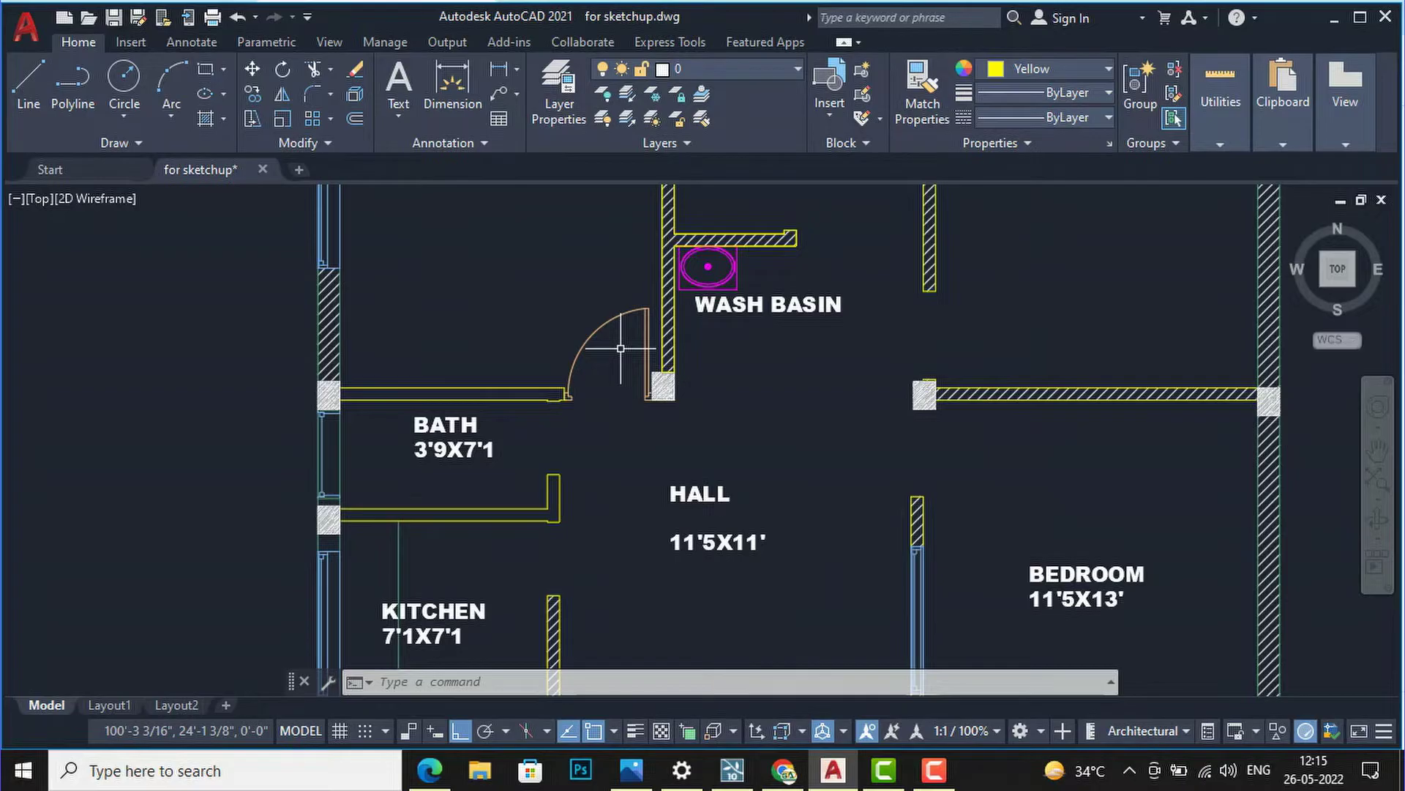
scroll(512, 439, up, 3)
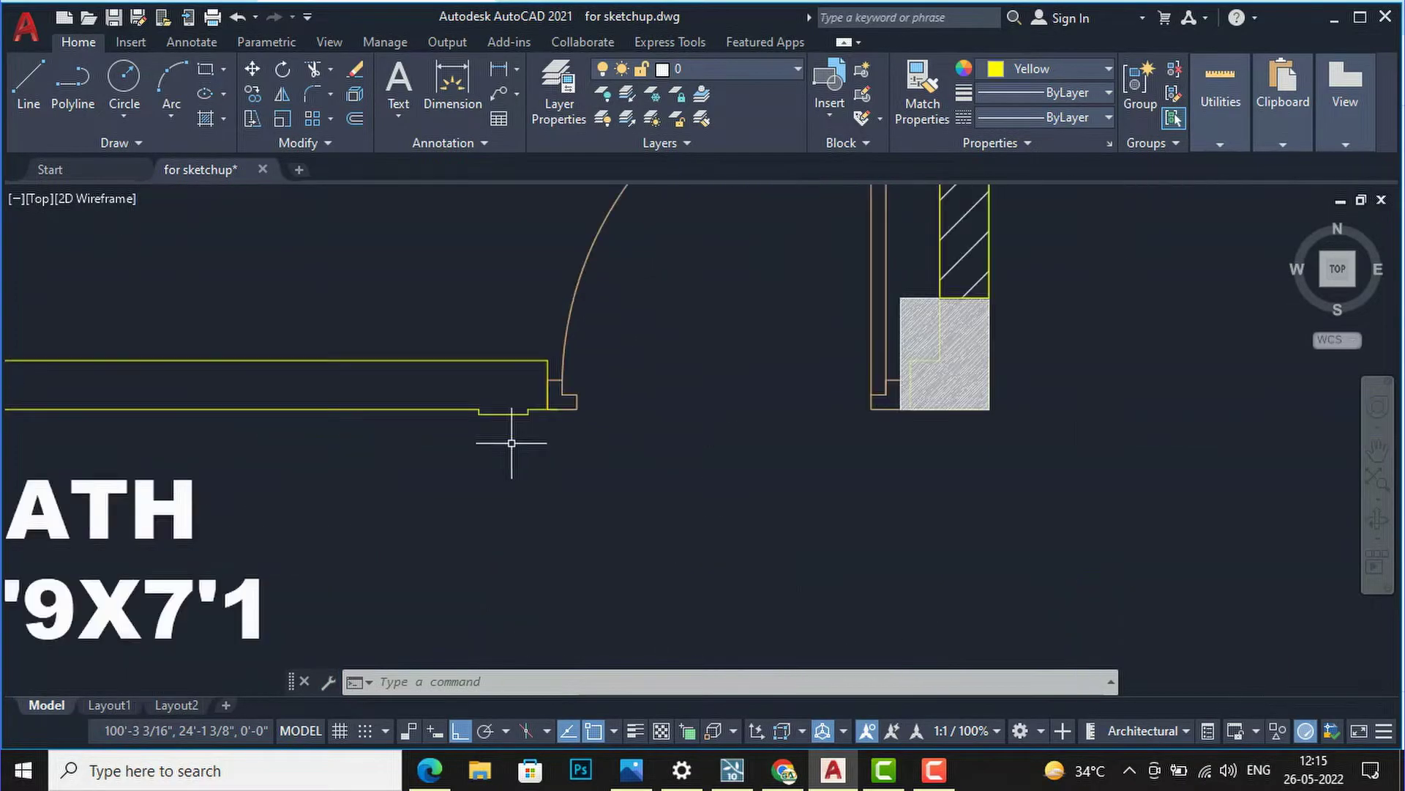
scroll(555, 399, up, 3)
scroll(552, 424, up, 2)
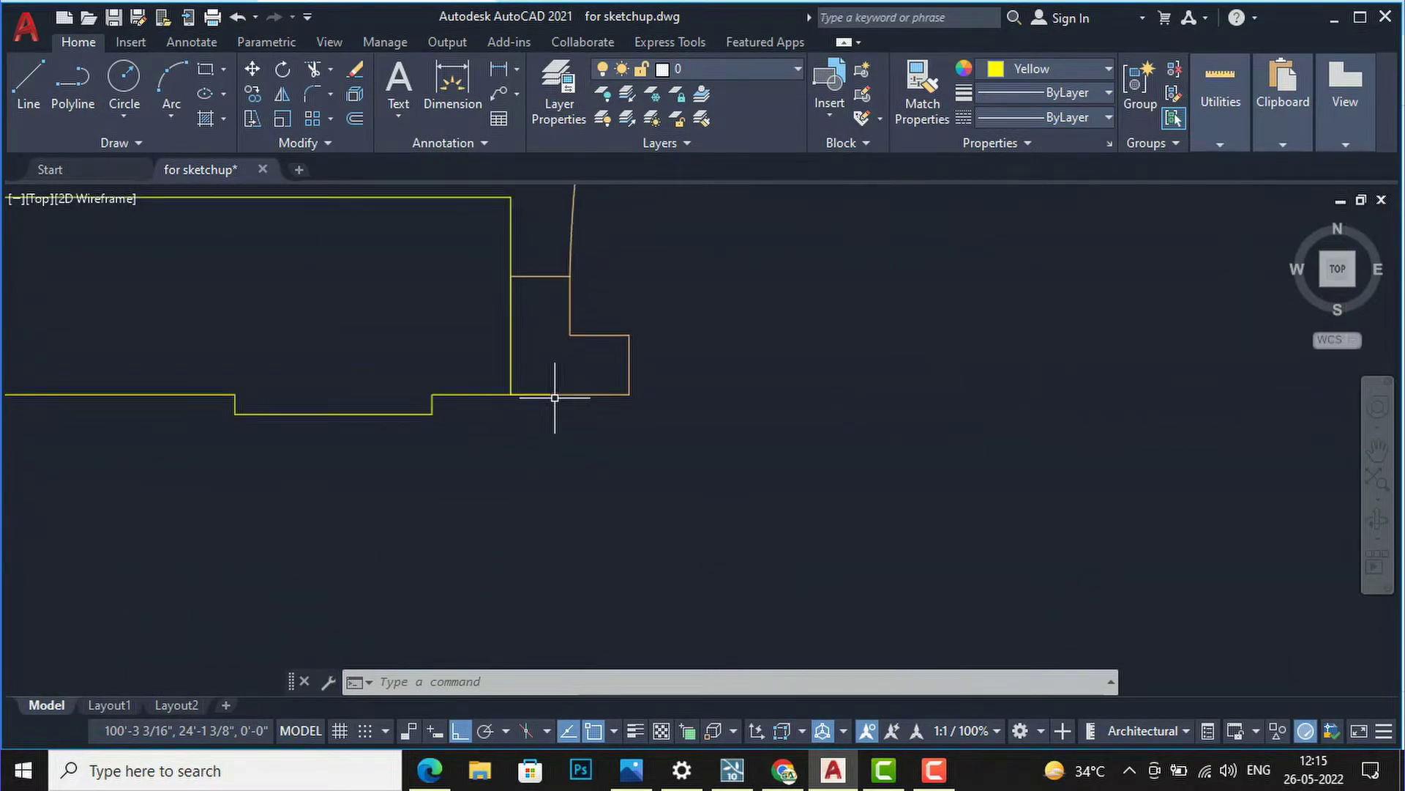
click(484, 394)
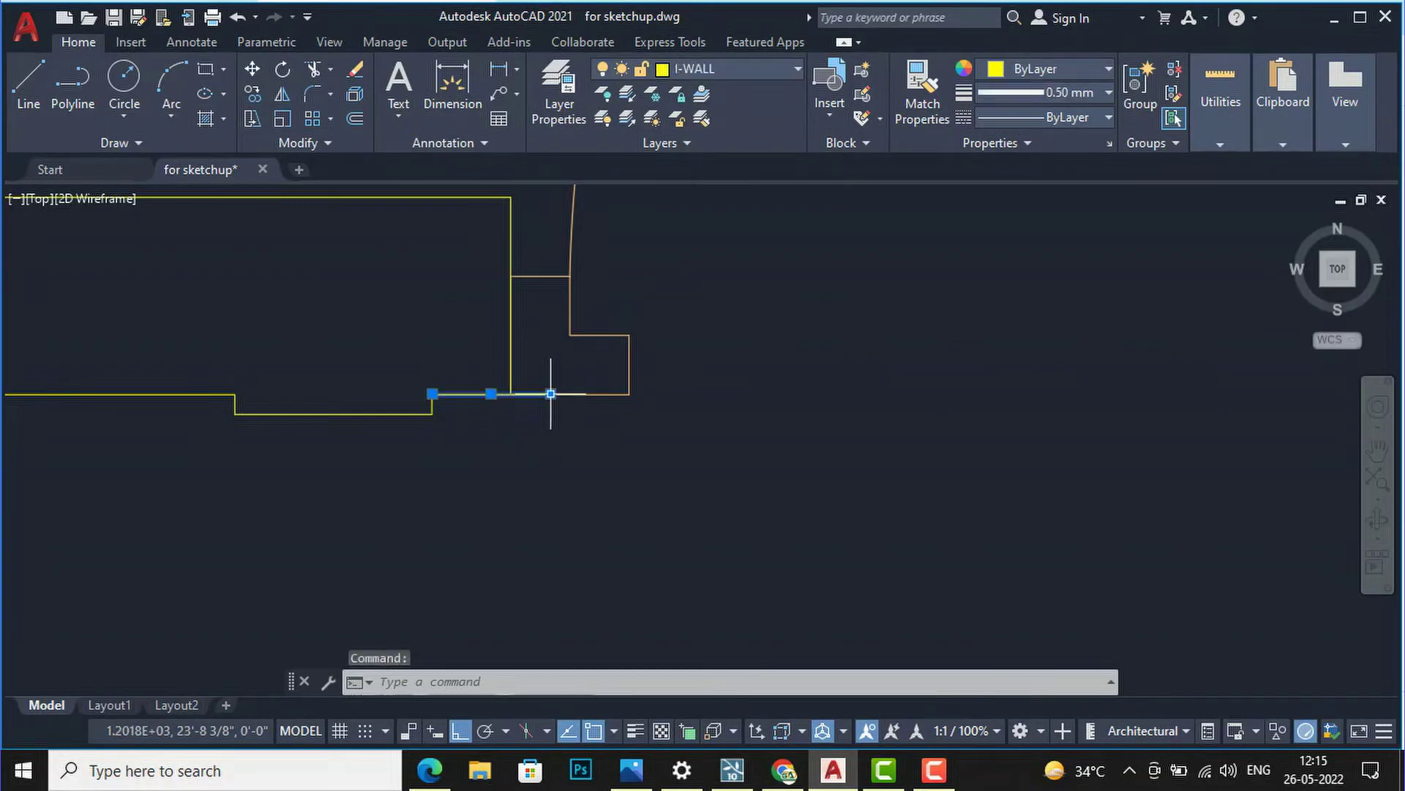
click(551, 394)
click(511, 394)
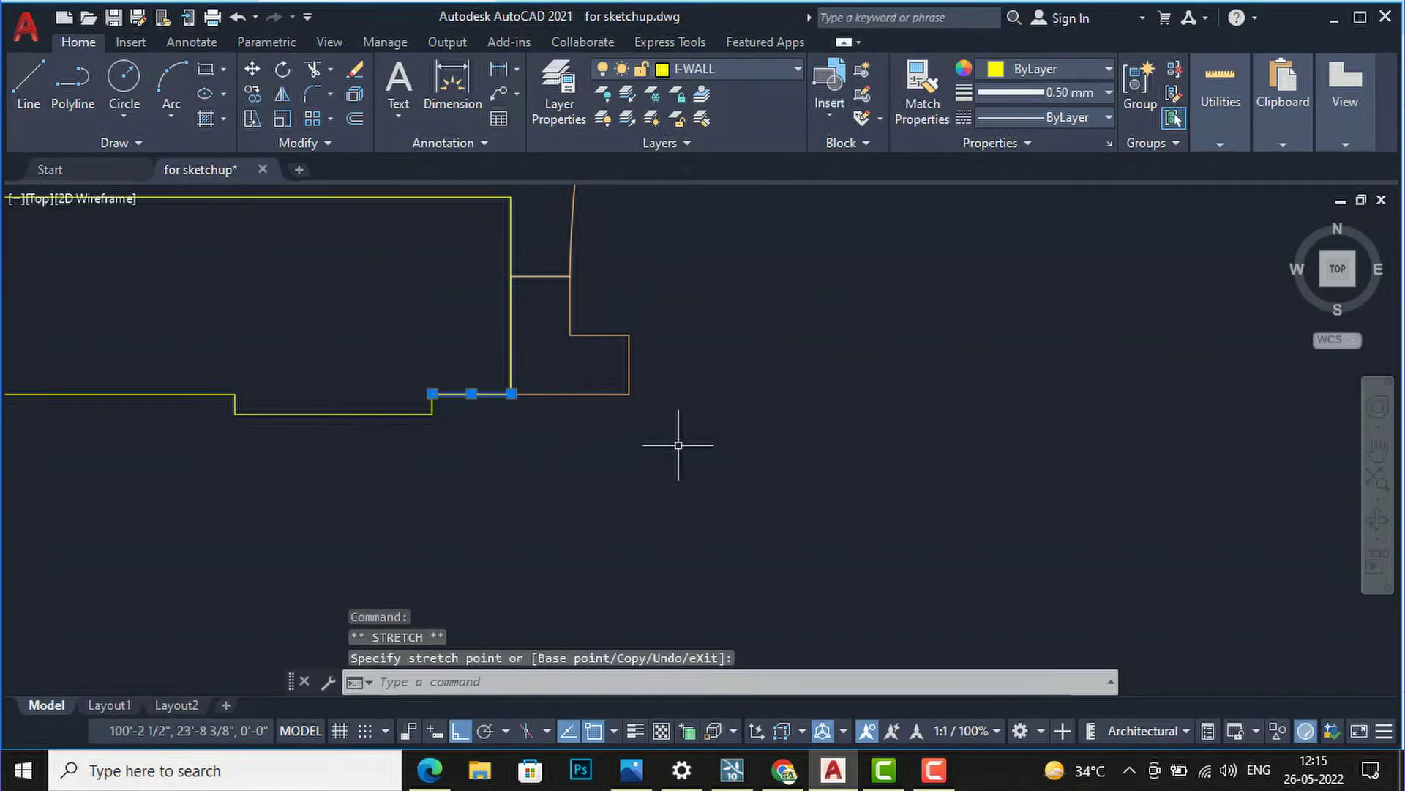
key(Escape)
- Copy the door block from the upper-left bedroom's opening to the column at the upper-right 11'X13' bedroom's opening
scroll(471, 439, down, 8)
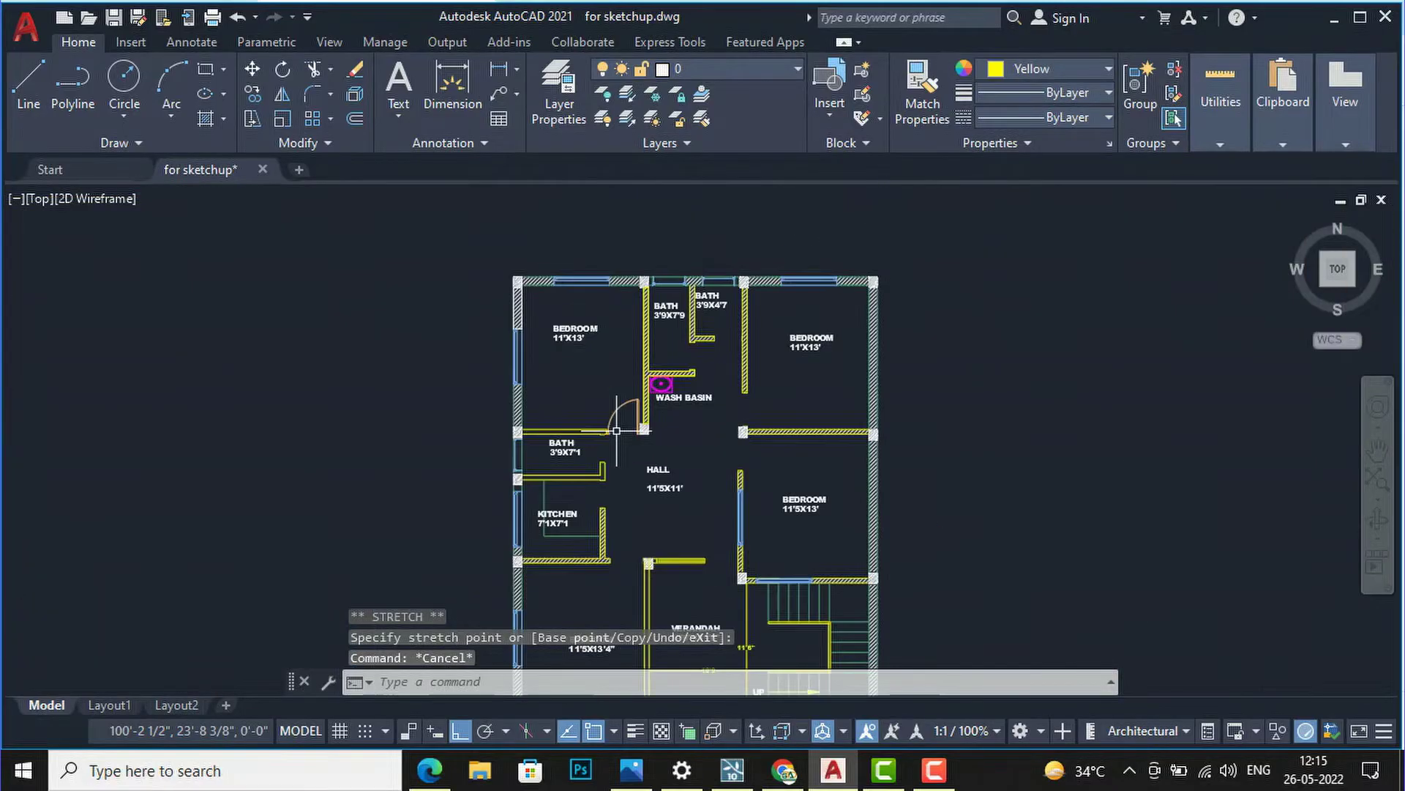
scroll(643, 379, up, 3)
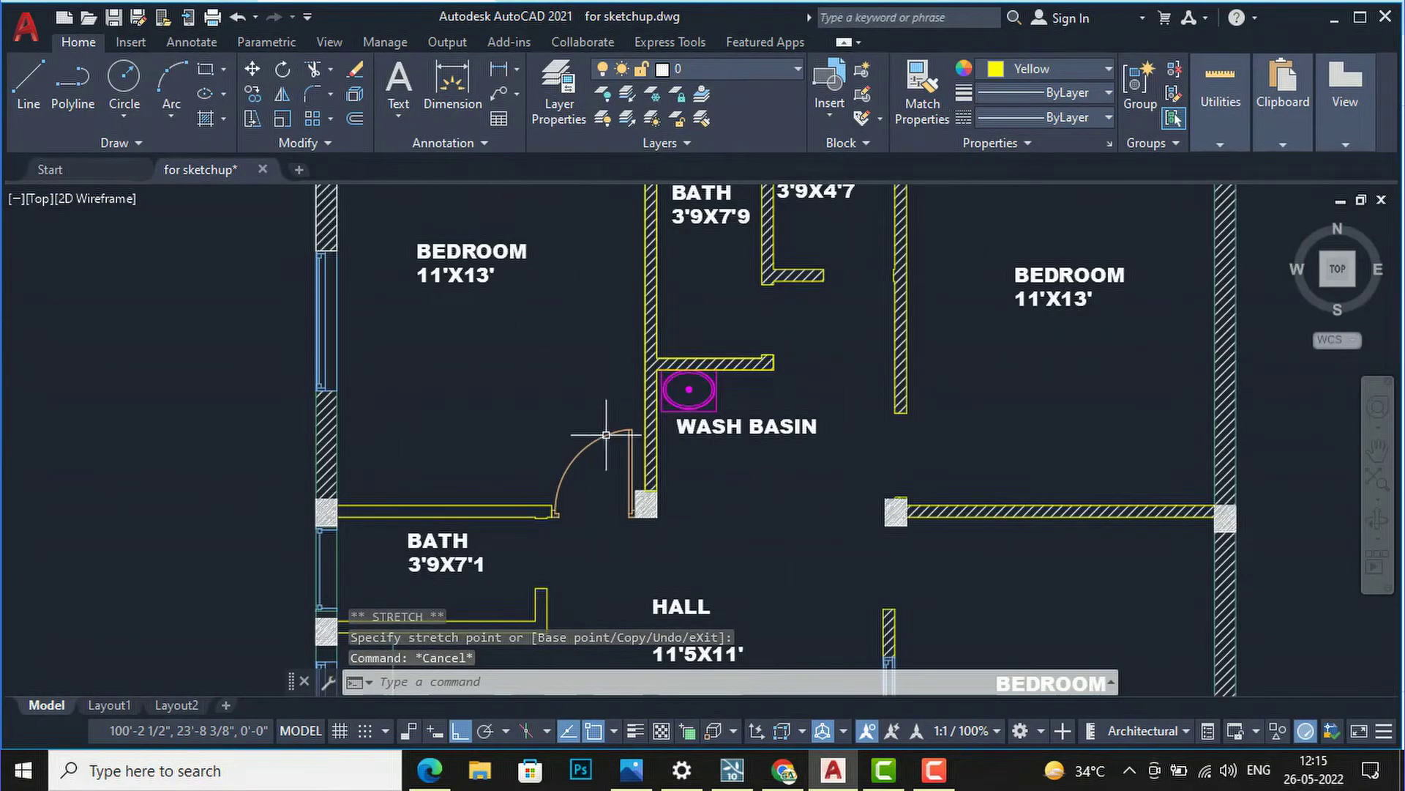
scroll(503, 376, down, 4)
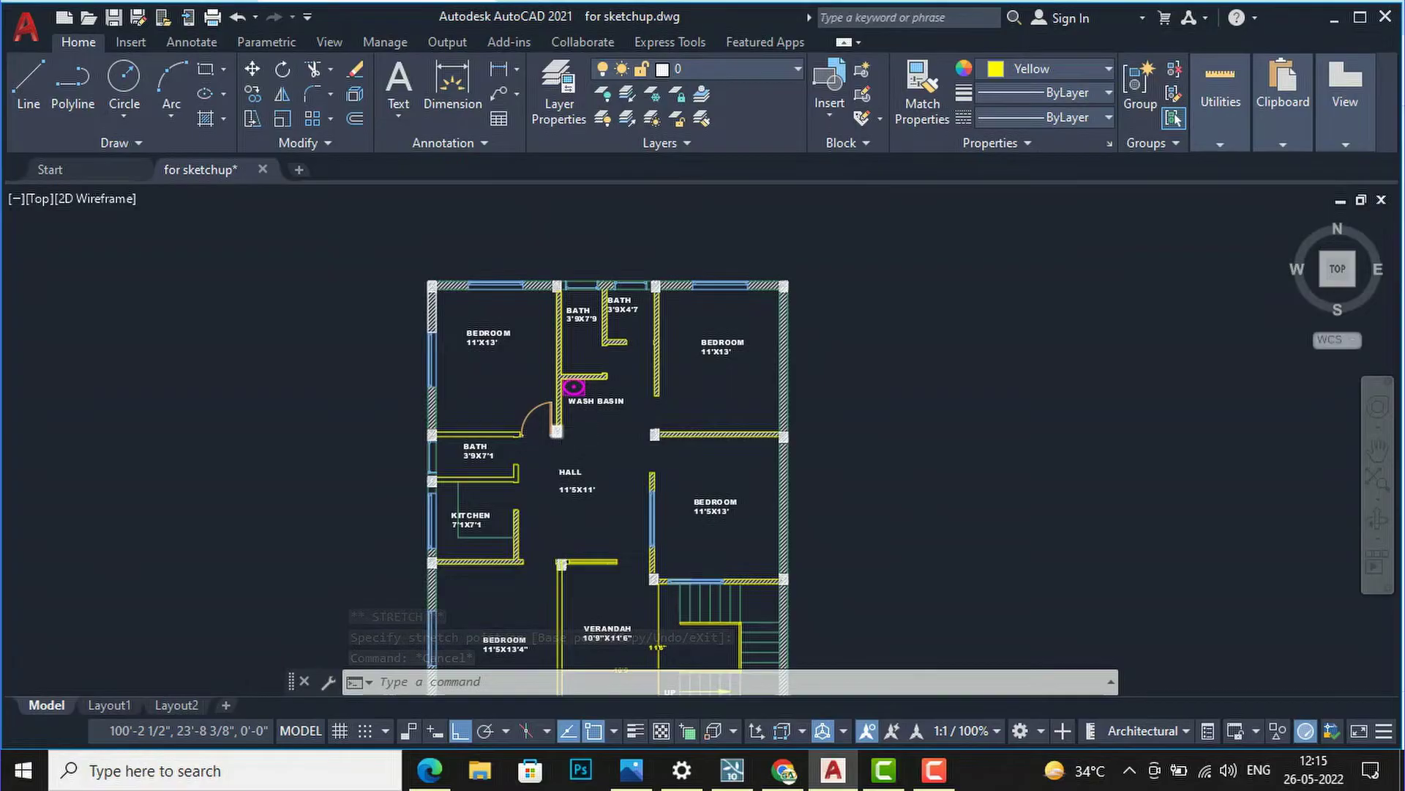
scroll(530, 415, up, 4)
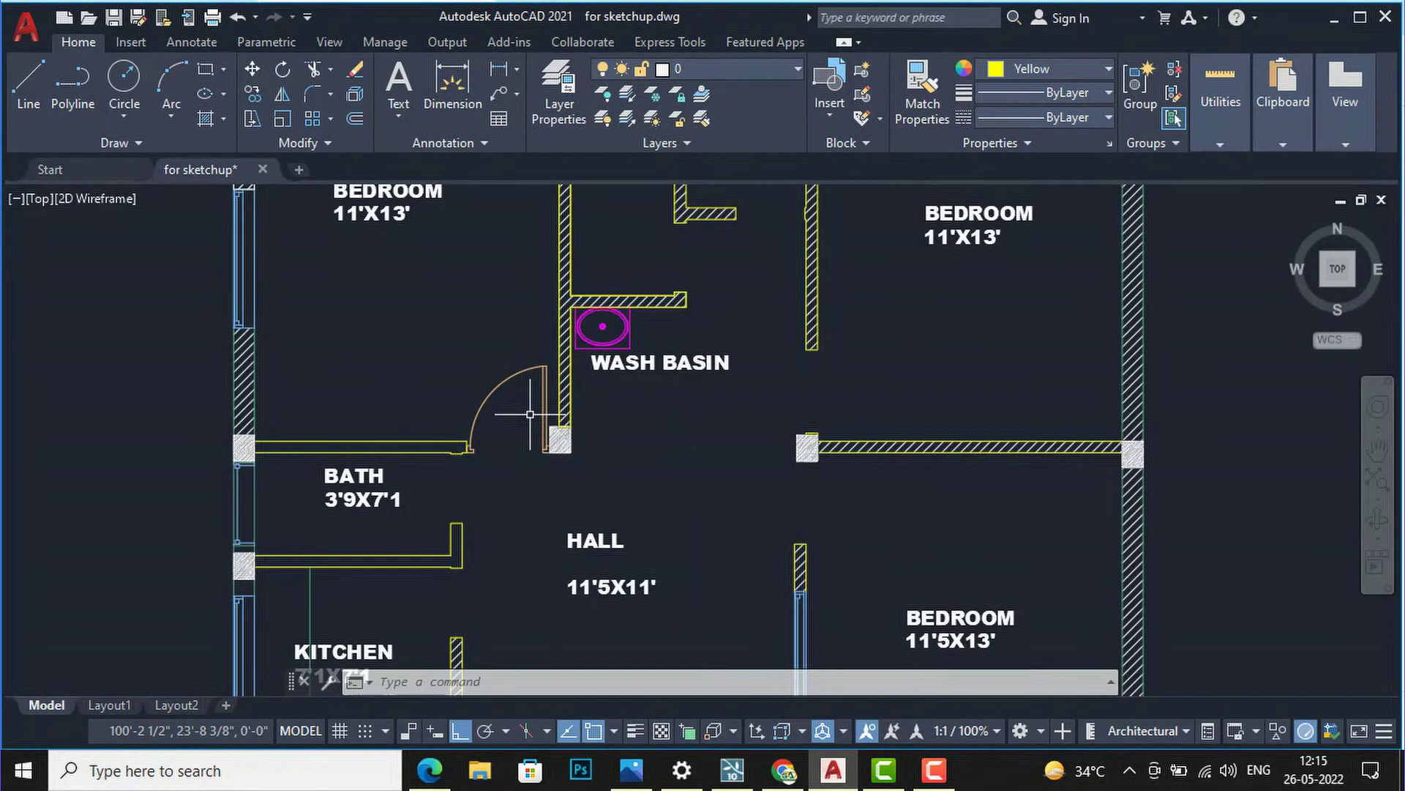
click(512, 421)
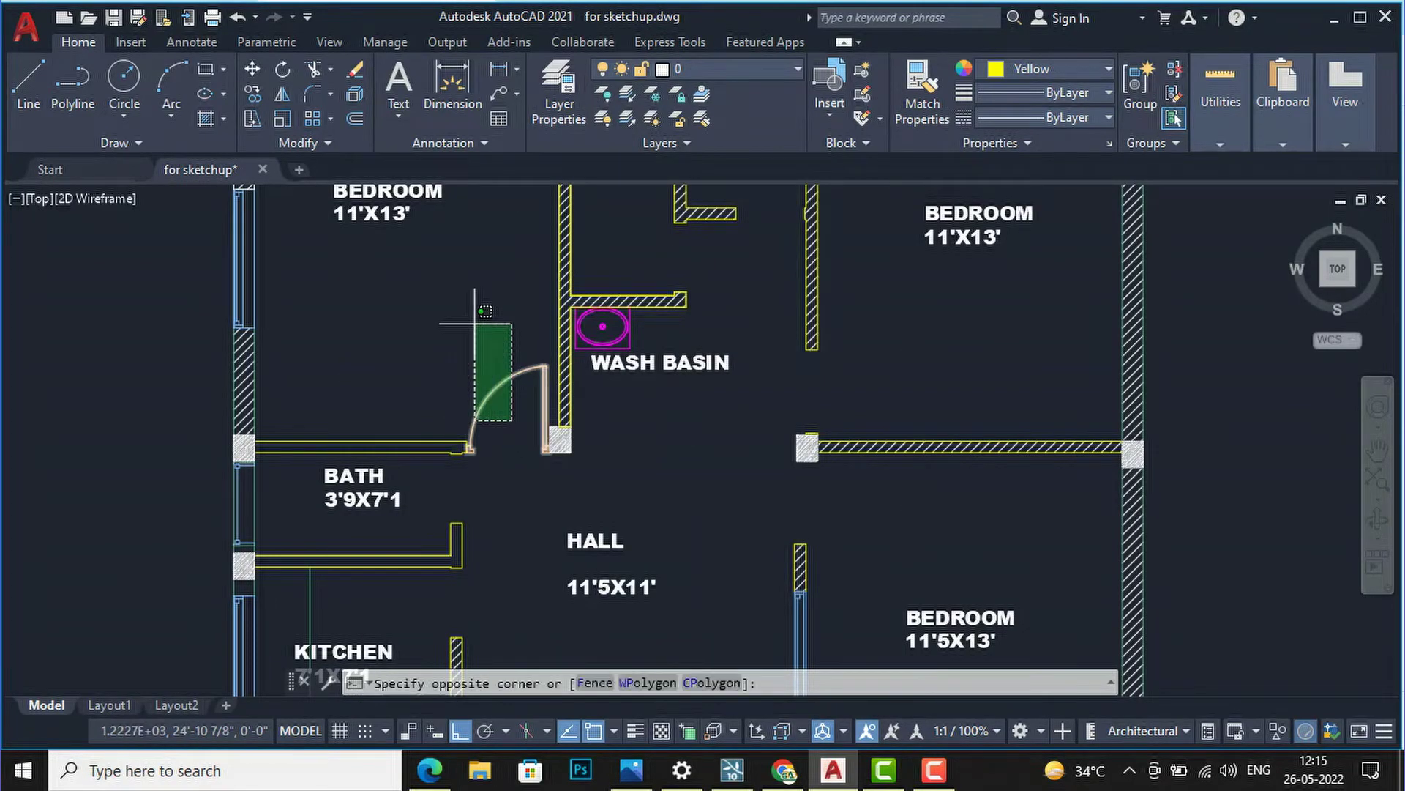
text(c)
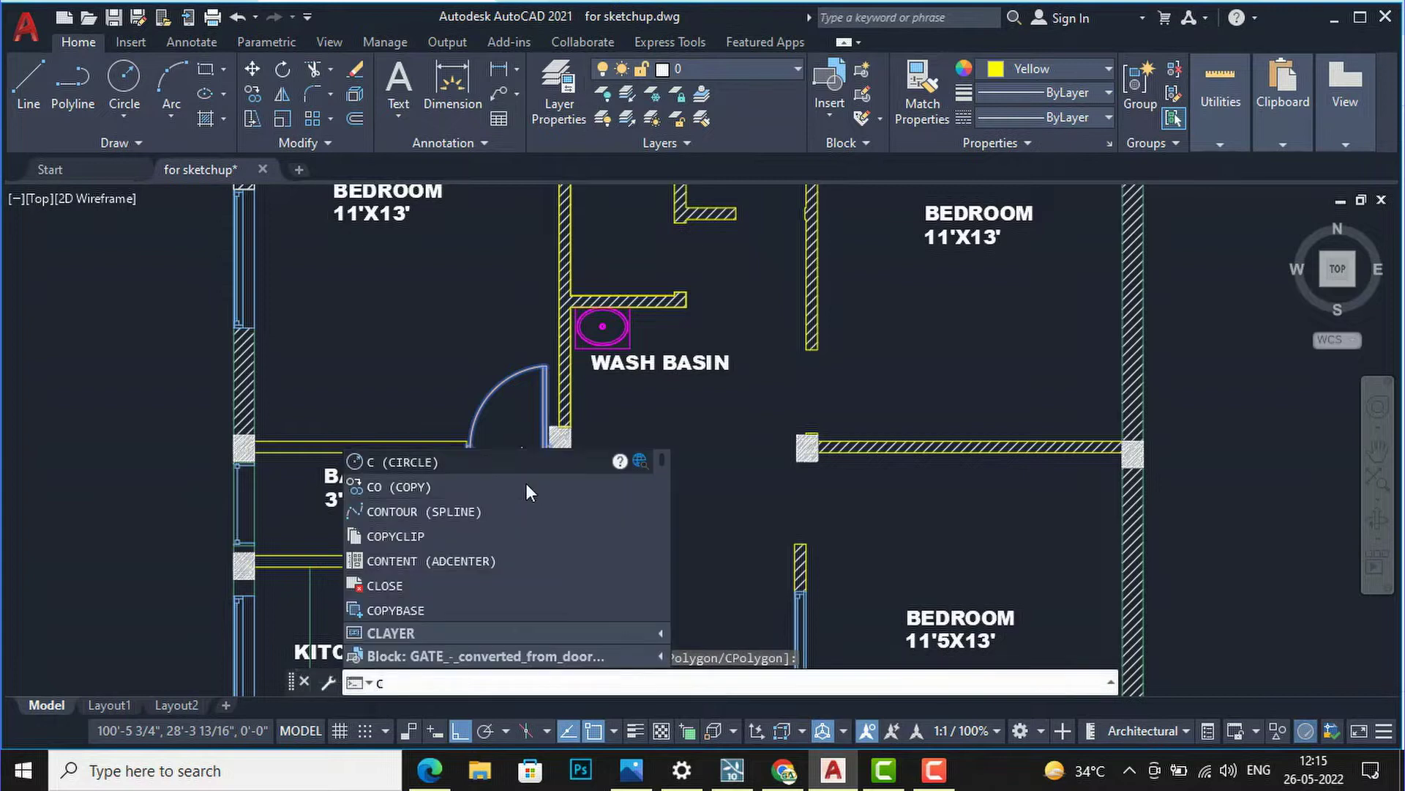
click(534, 513)
click(550, 439)
click(811, 439)
scroll(810, 439, up, 2)
key(Escape)
- Rotate the copied door 90 degrees clockwise so that its leaf lies horizontal and points into the upper-right bedroom
click(726, 383)
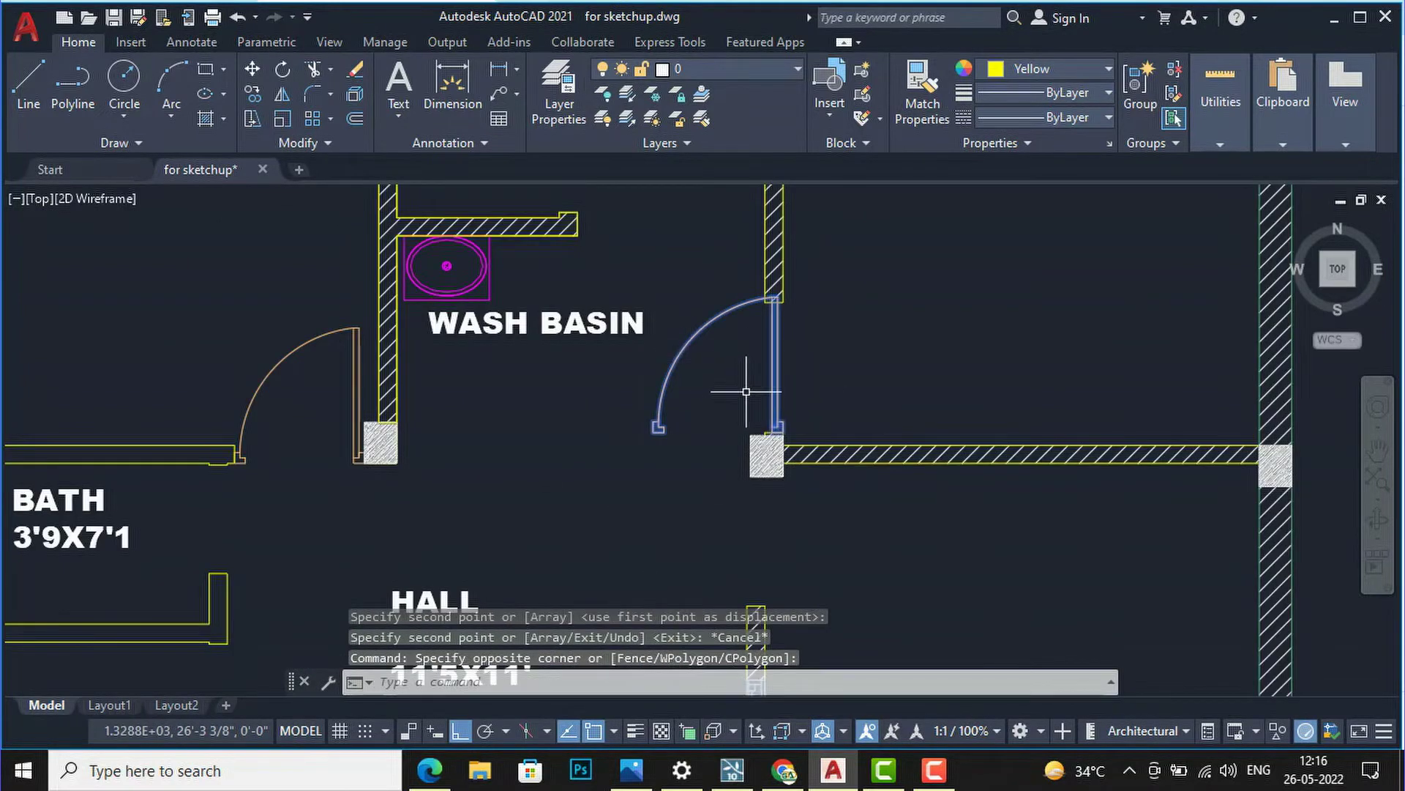
text(RO)
key(Return)
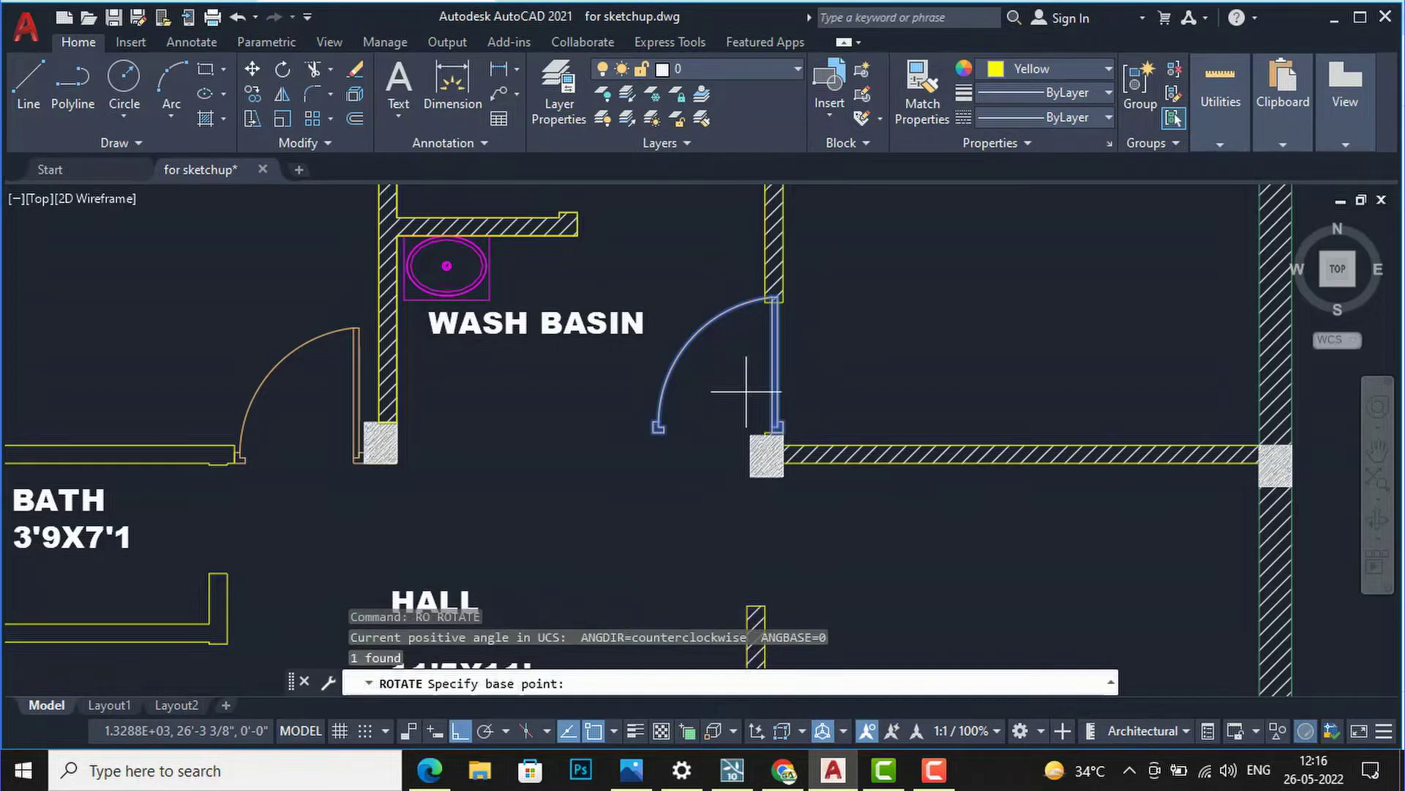
click(727, 351)
click(692, 556)
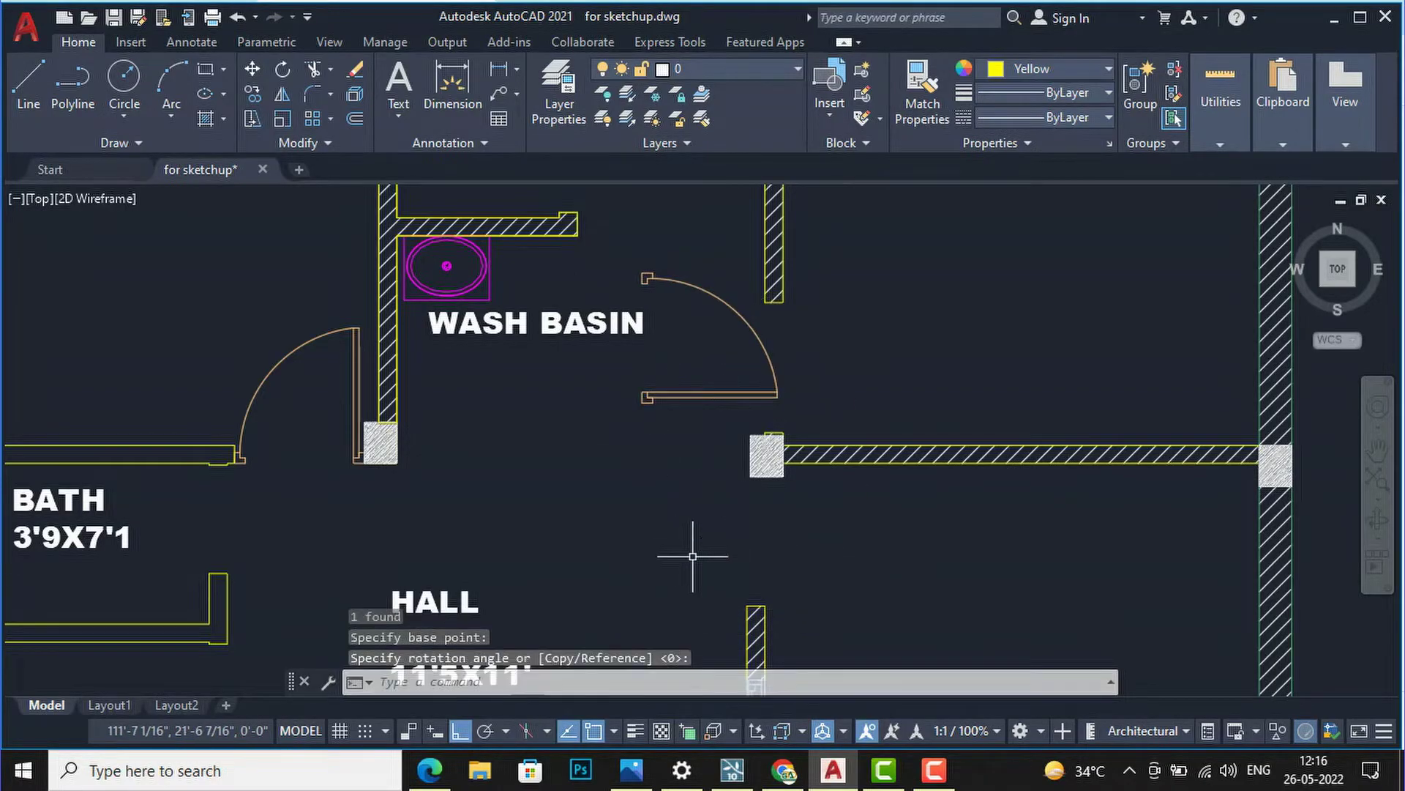
- Move the rotated door into the upper-right bedroom's opening, placing its lower-left frame corner on the upper-left corner of the wall stub above the column
click(688, 458)
click(628, 377)
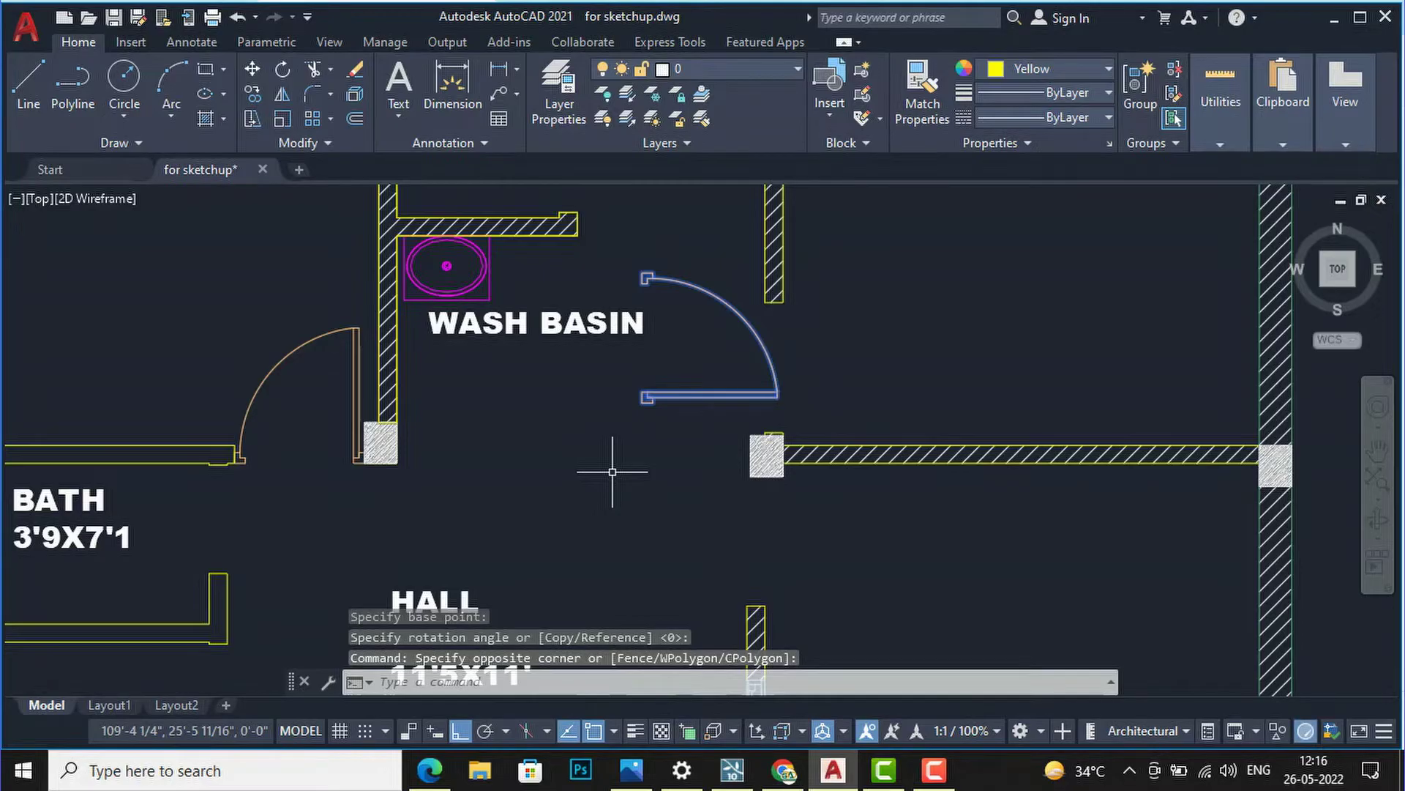
text(m)
key(Return)
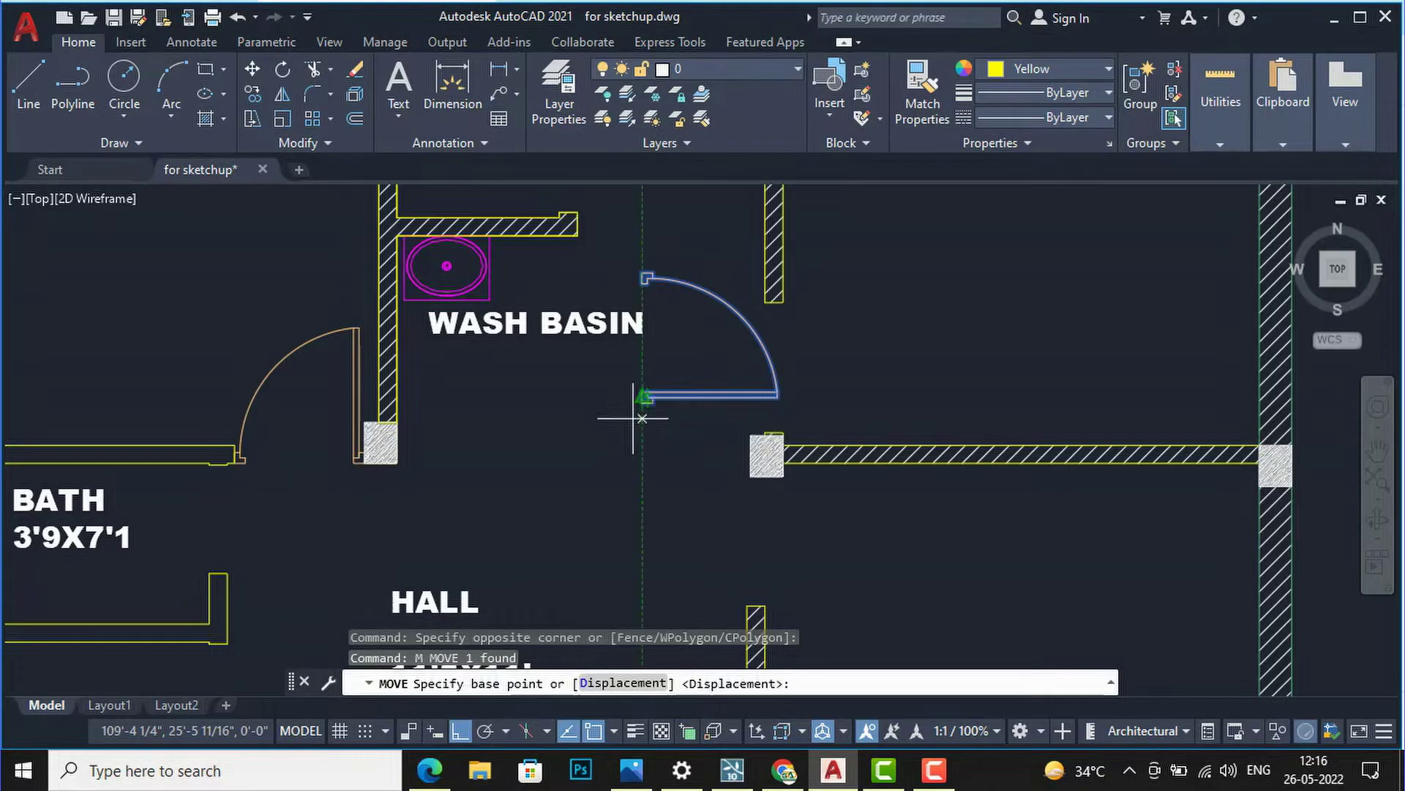
click(645, 399)
scroll(781, 415, up, 3)
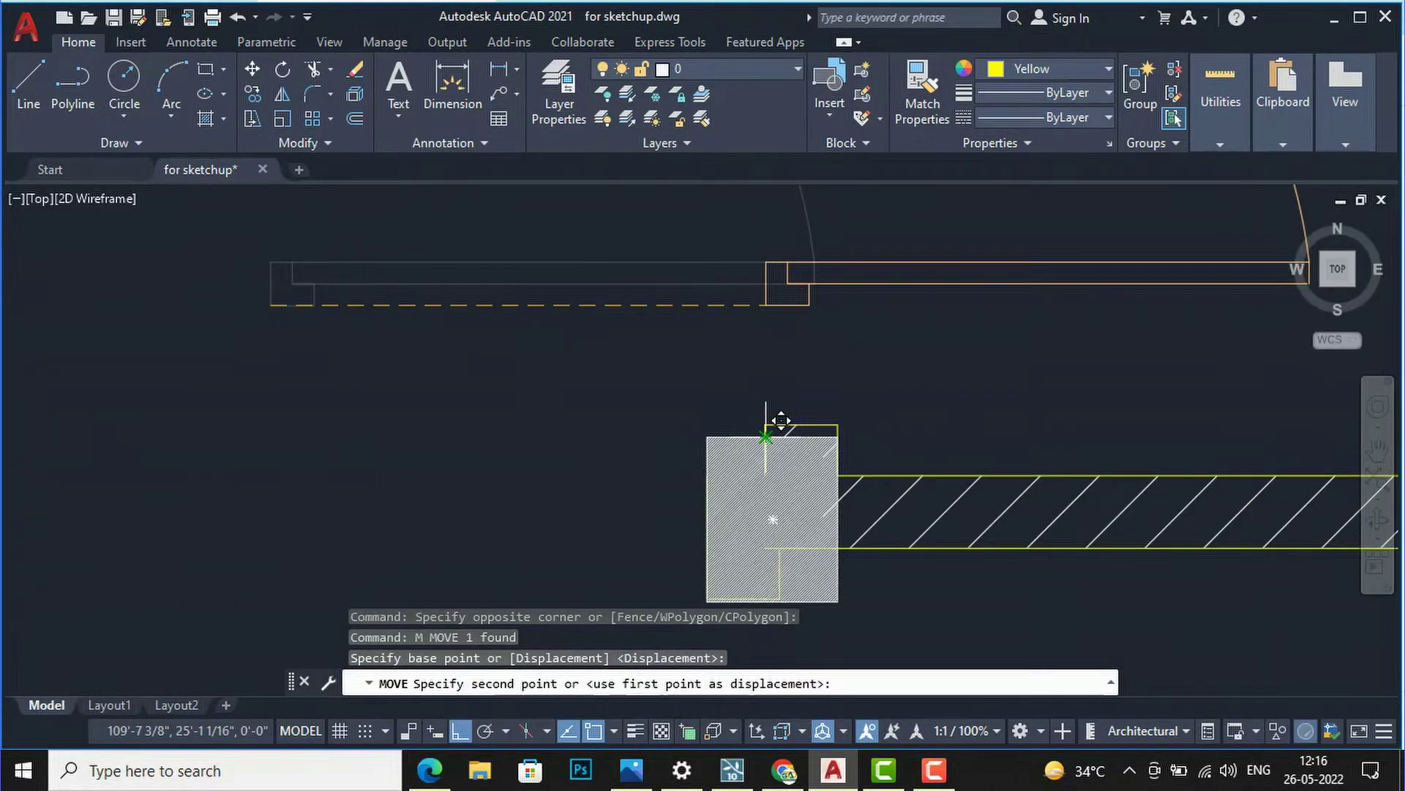
click(766, 418)
scroll(634, 525, down, 4)
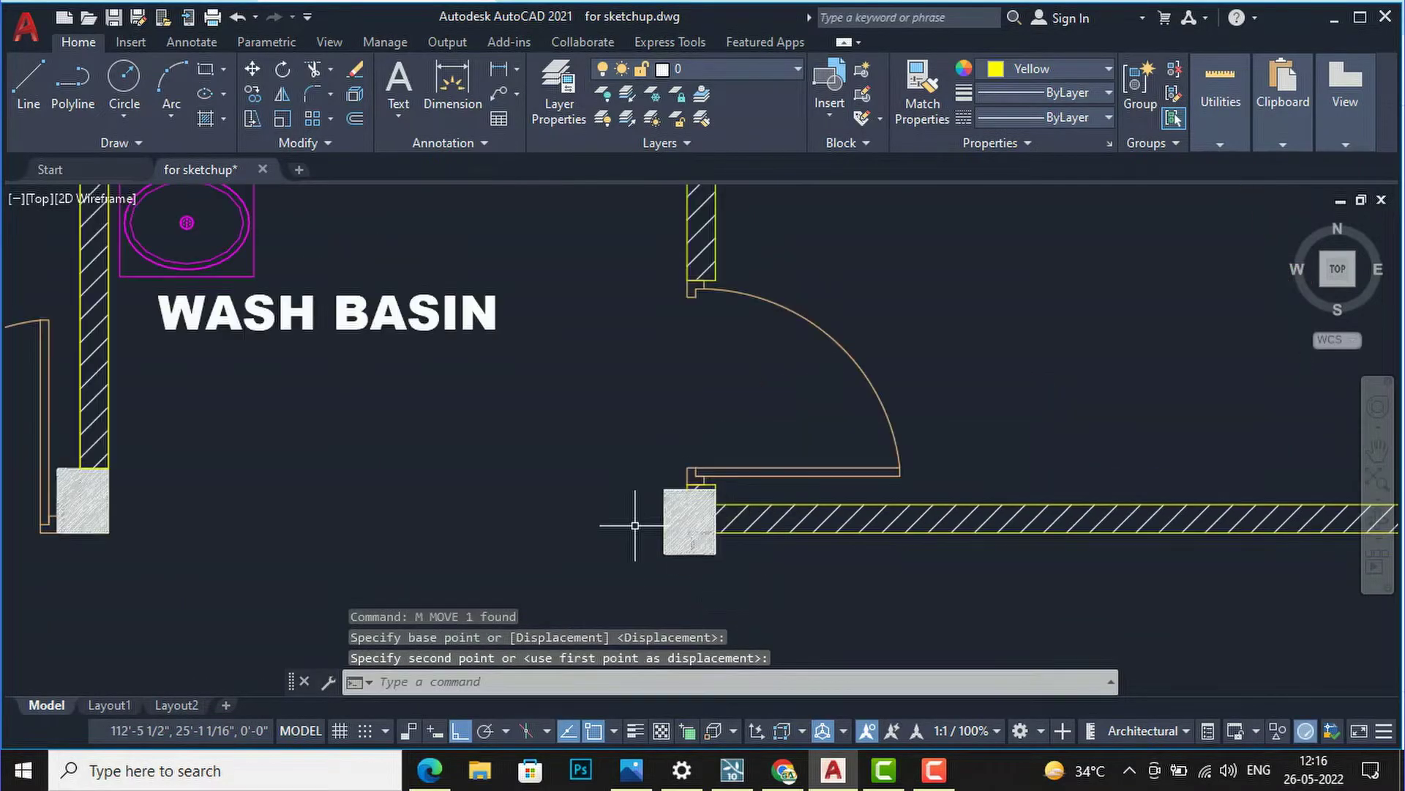
scroll(800, 402, down, 6)
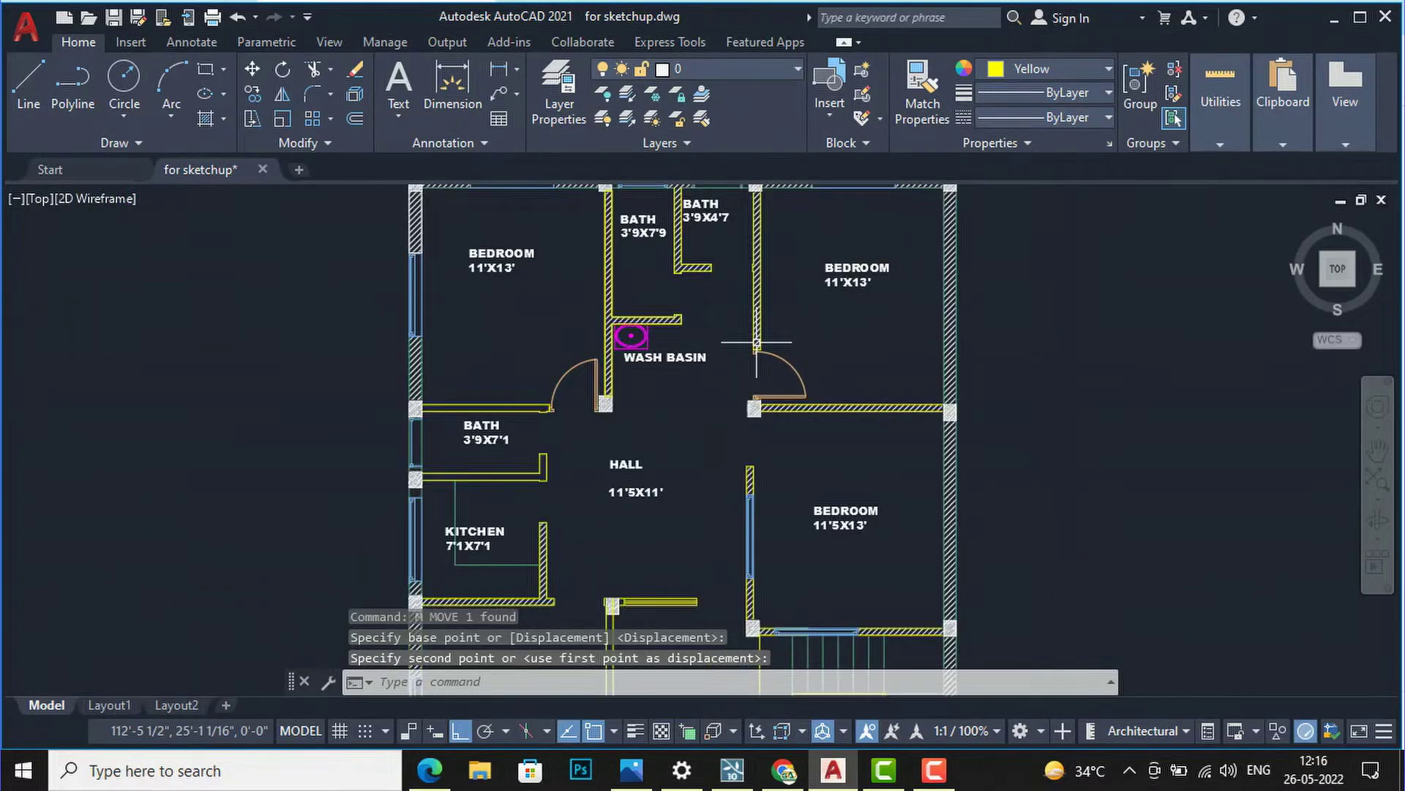
scroll(808, 366, up, 4)
scroll(727, 356, down, 4)
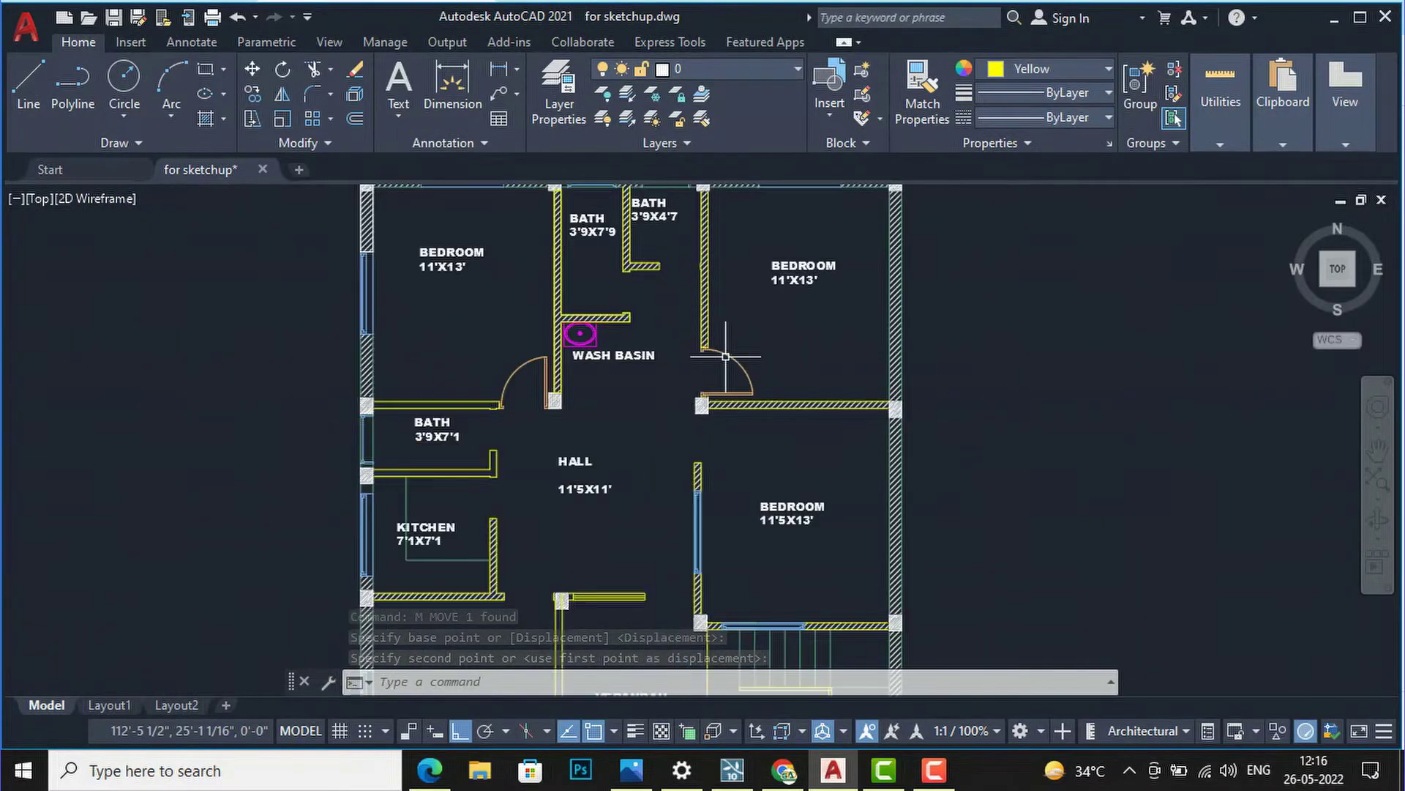
- Copy the door block from the upper-left bedroom's opening straight down into the hall beside the kitchen opening
scroll(726, 357, down, 2)
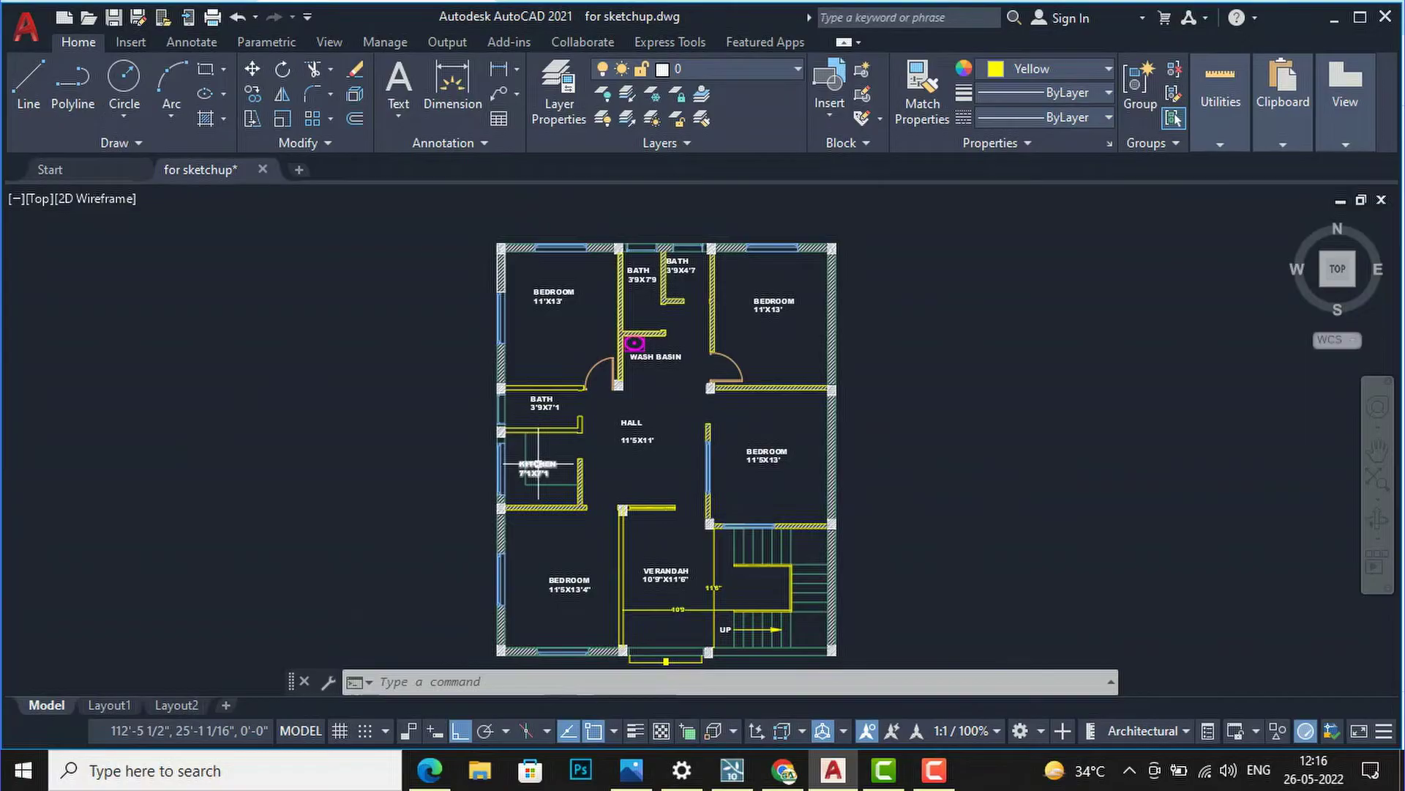
scroll(552, 458, up, 6)
scroll(596, 425, down, 3)
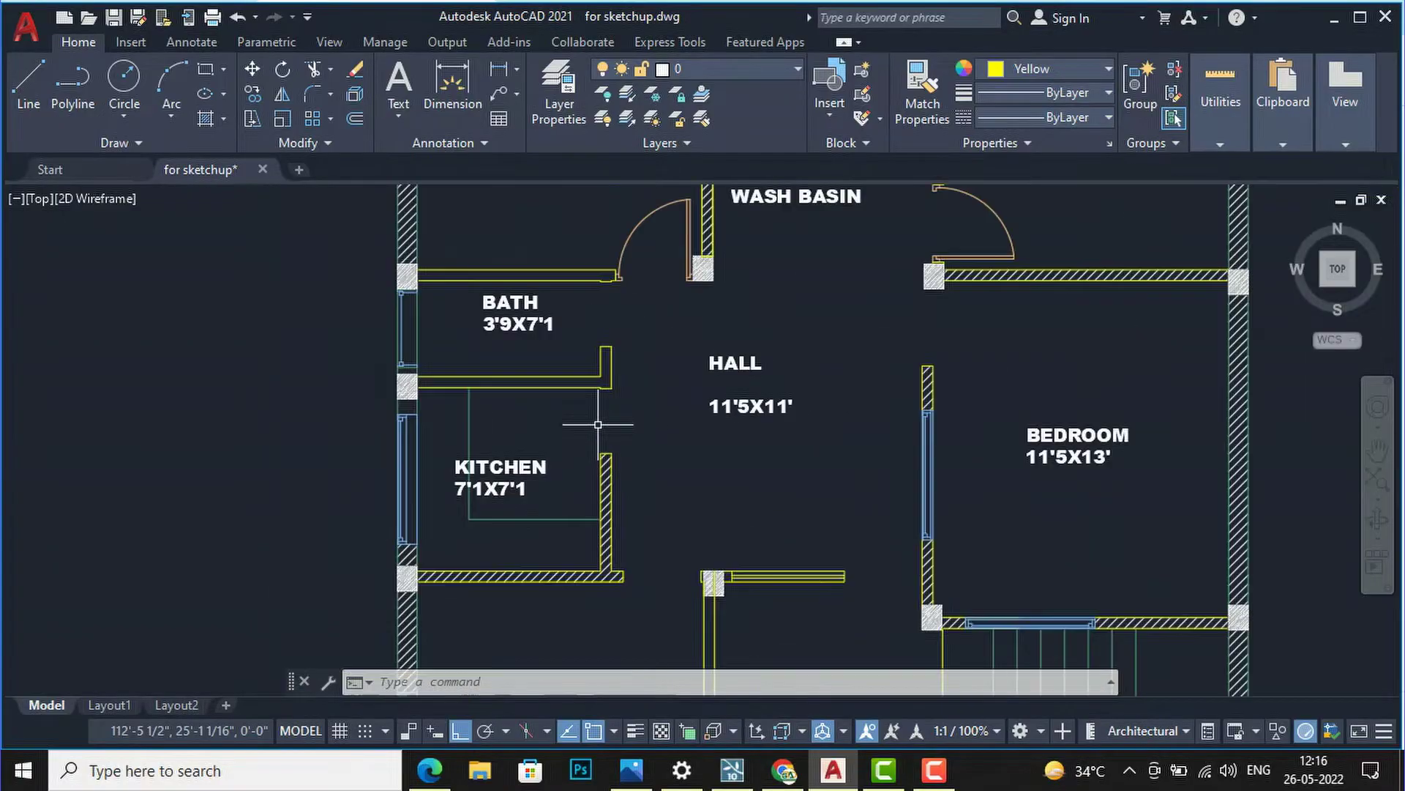
scroll(616, 393, up, 3)
scroll(618, 386, down, 4)
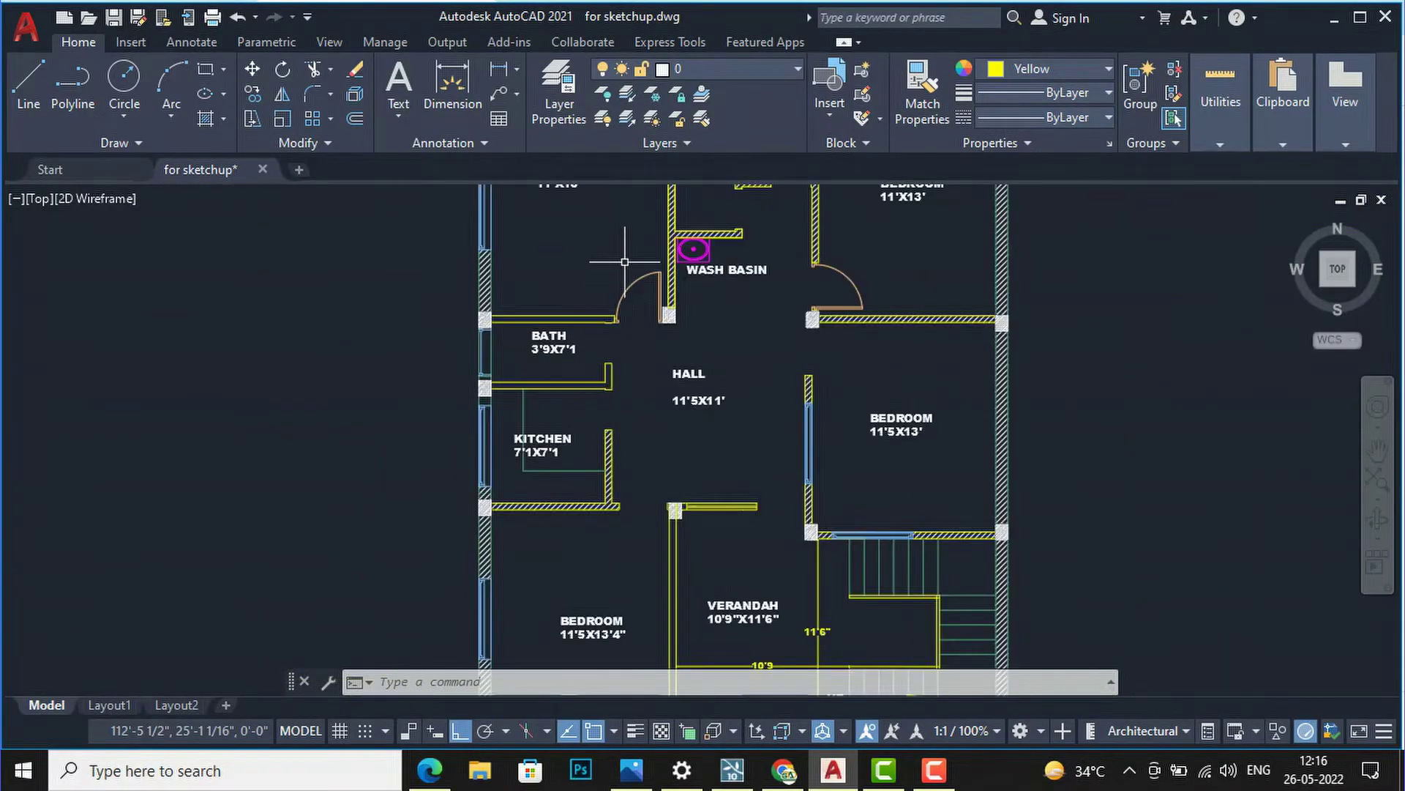
scroll(645, 280, up, 3)
click(647, 354)
text(co)
key(Return)
click(662, 363)
scroll(611, 271, down, 3)
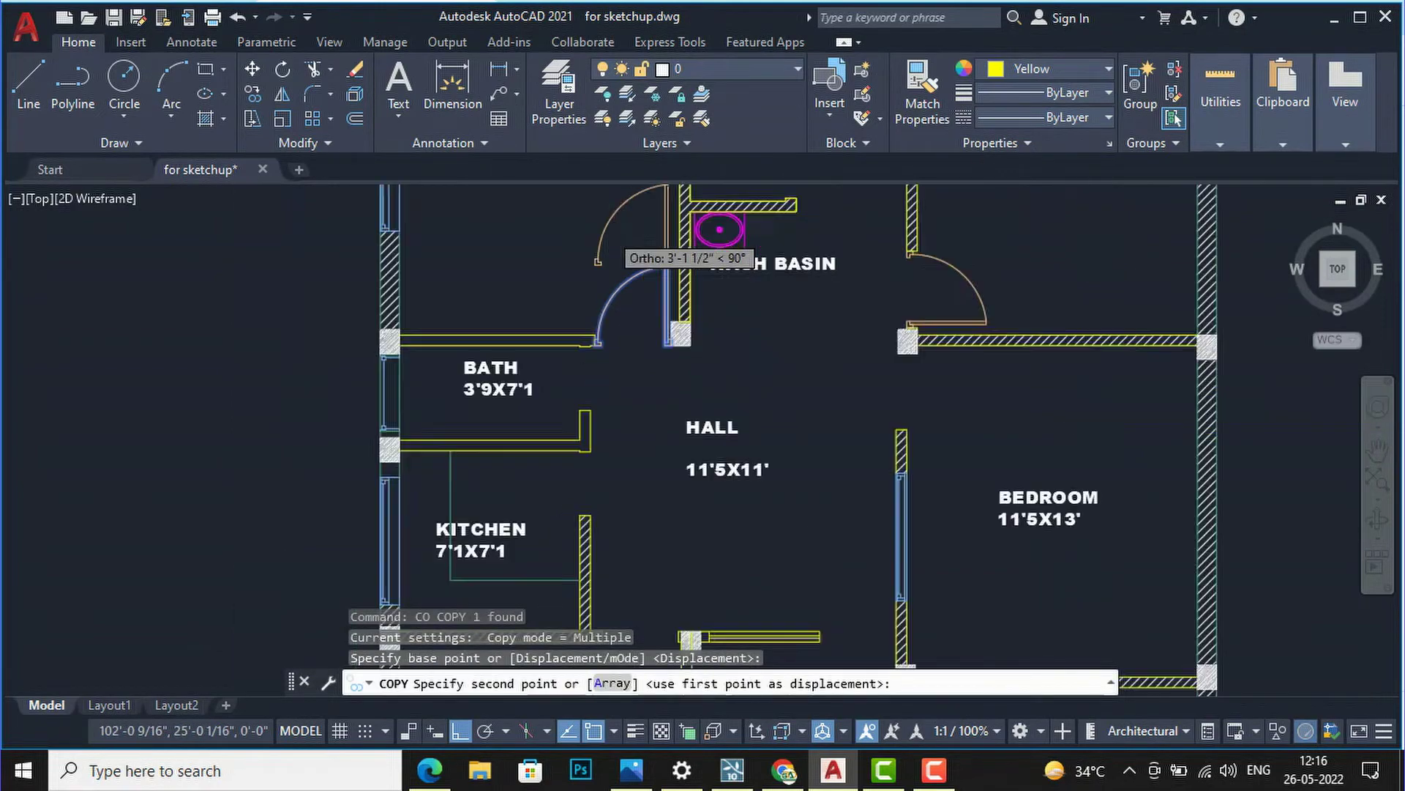
scroll(610, 271, up, 5)
click(644, 421)
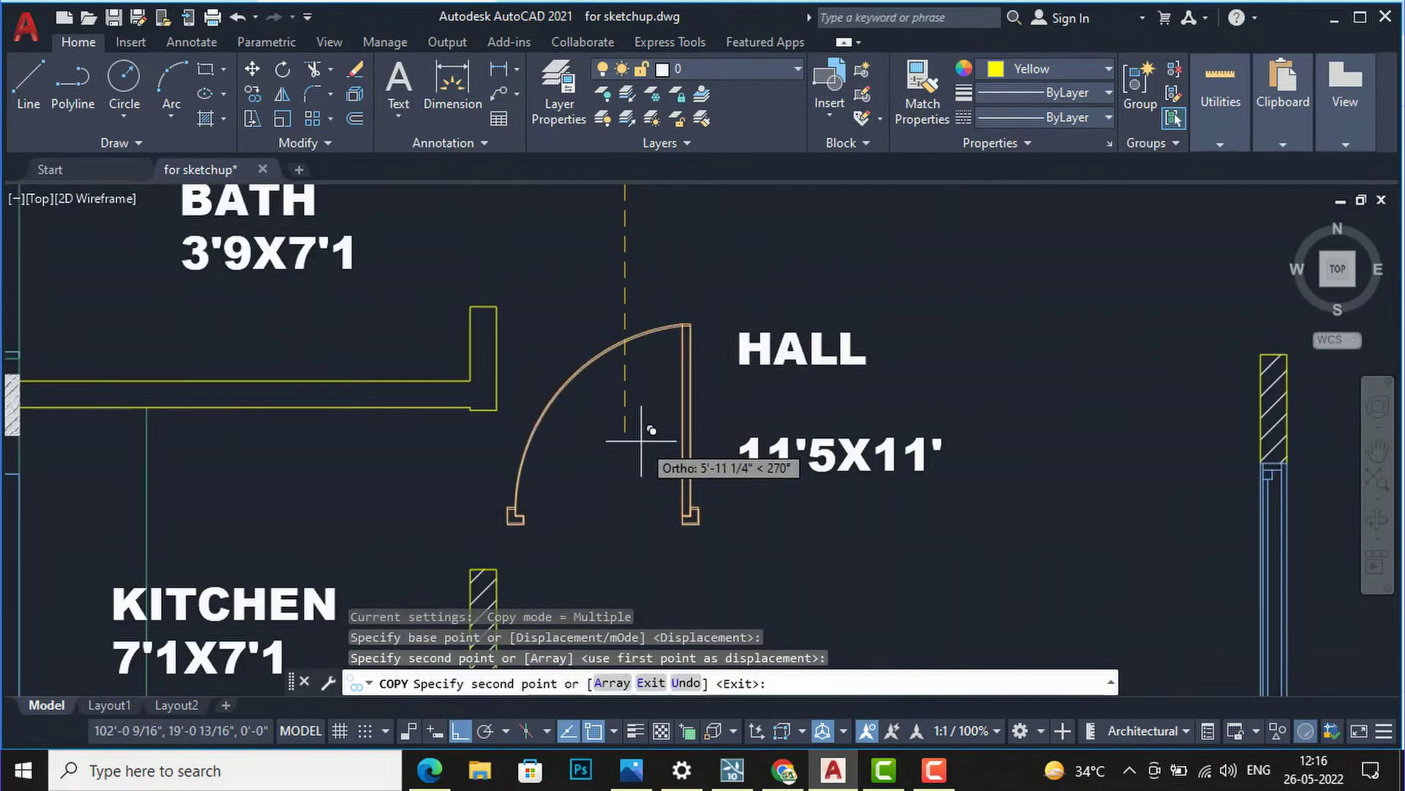
key(Escape)
- Rotate the copied door 90 degrees counterclockwise so that its leaf lies horizontal and points toward the kitchen
scroll(644, 305, down, 3)
scroll(640, 329, up, 2)
click(686, 443)
click(662, 402)
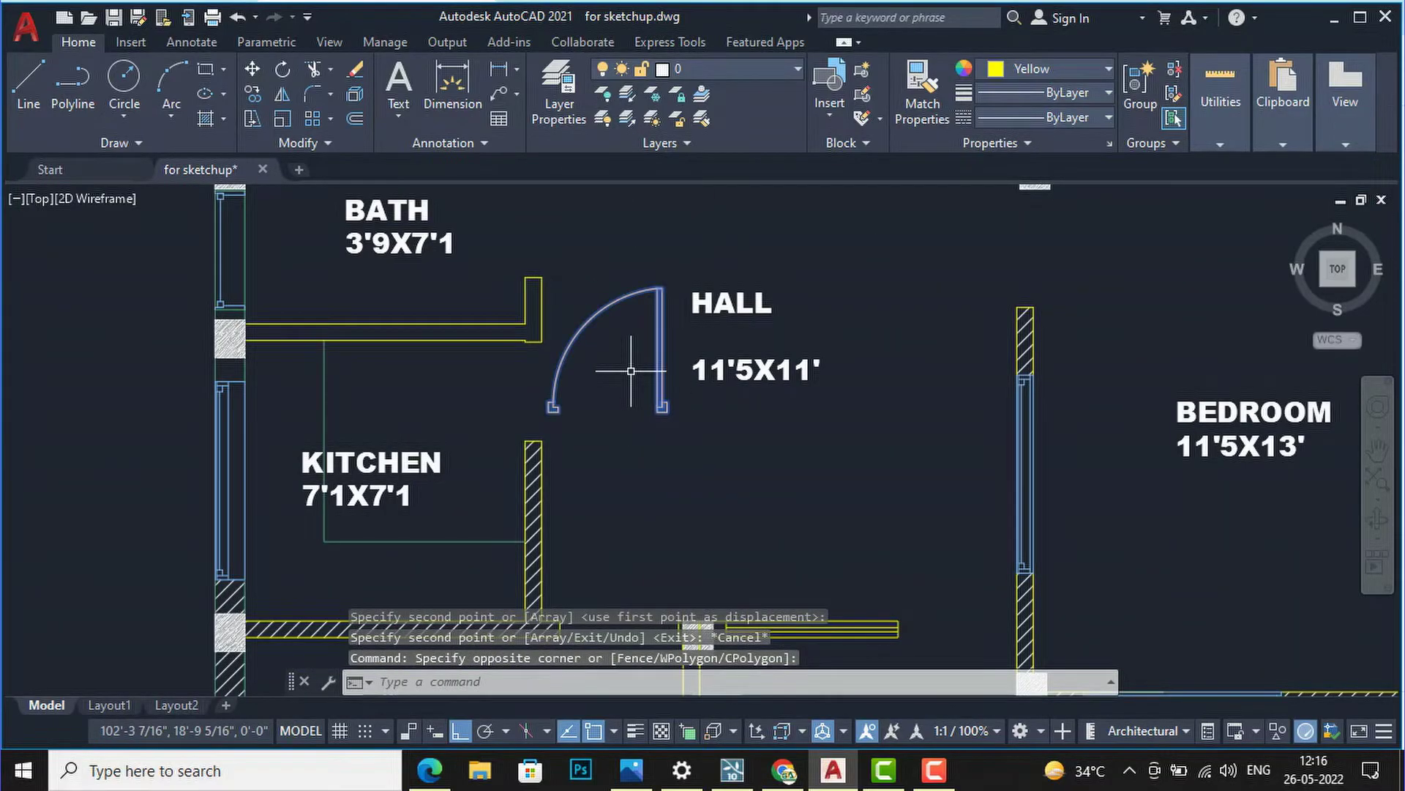
text(ro)
key(Return)
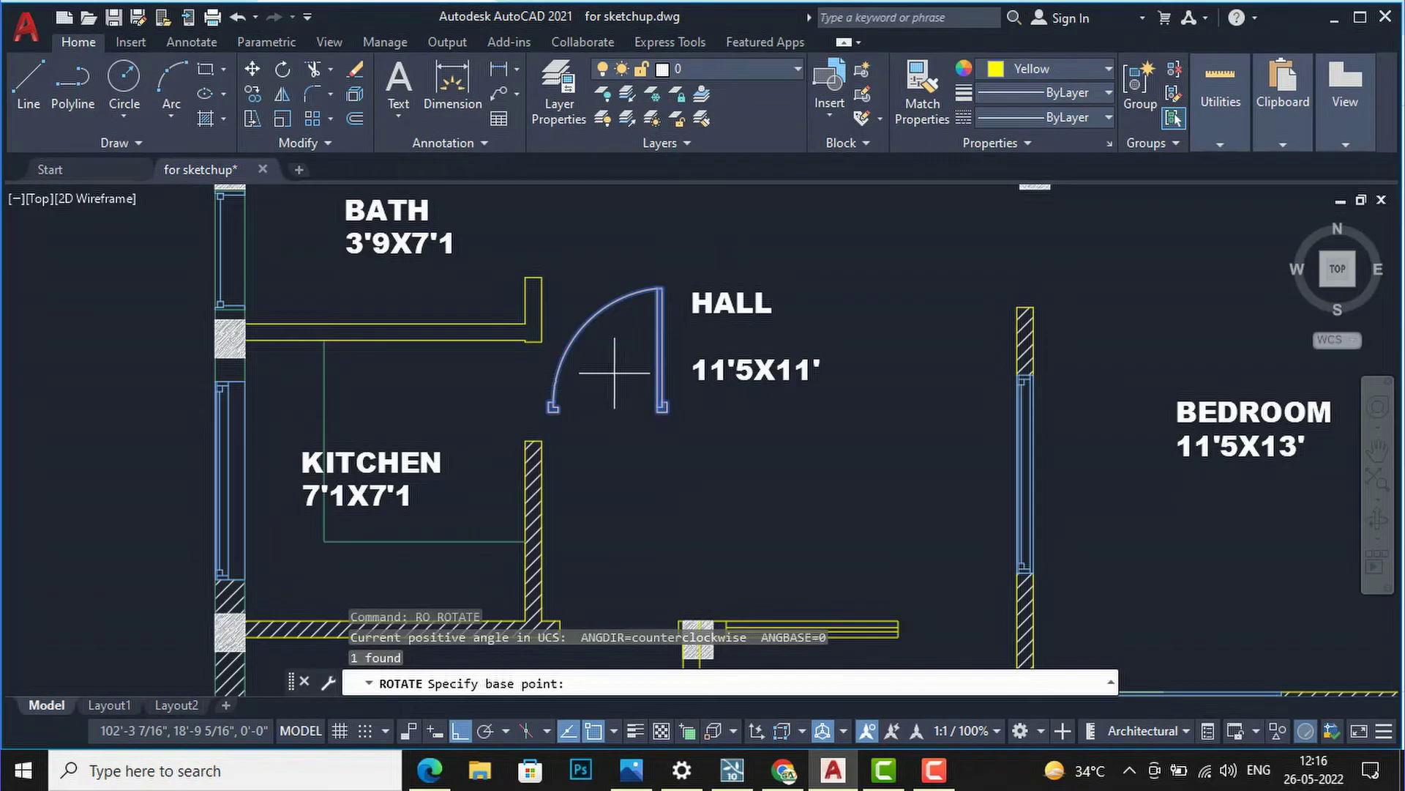
click(617, 371)
click(625, 245)
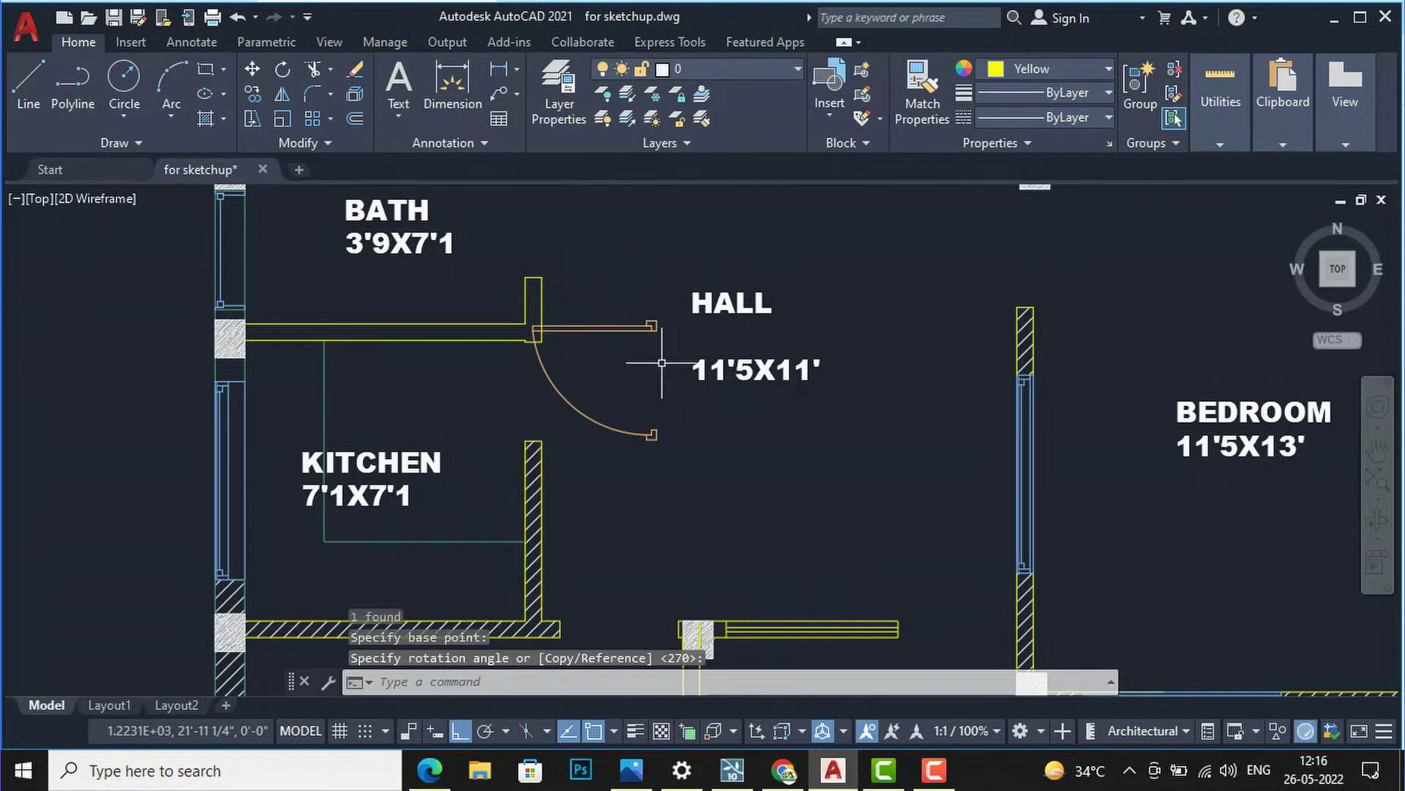
- Move the rotated door into the kitchen opening, placing its upper-right frame corner on the lower-right corner of the wall stub above
scroll(676, 363, up, 4)
click(681, 323)
text(m)
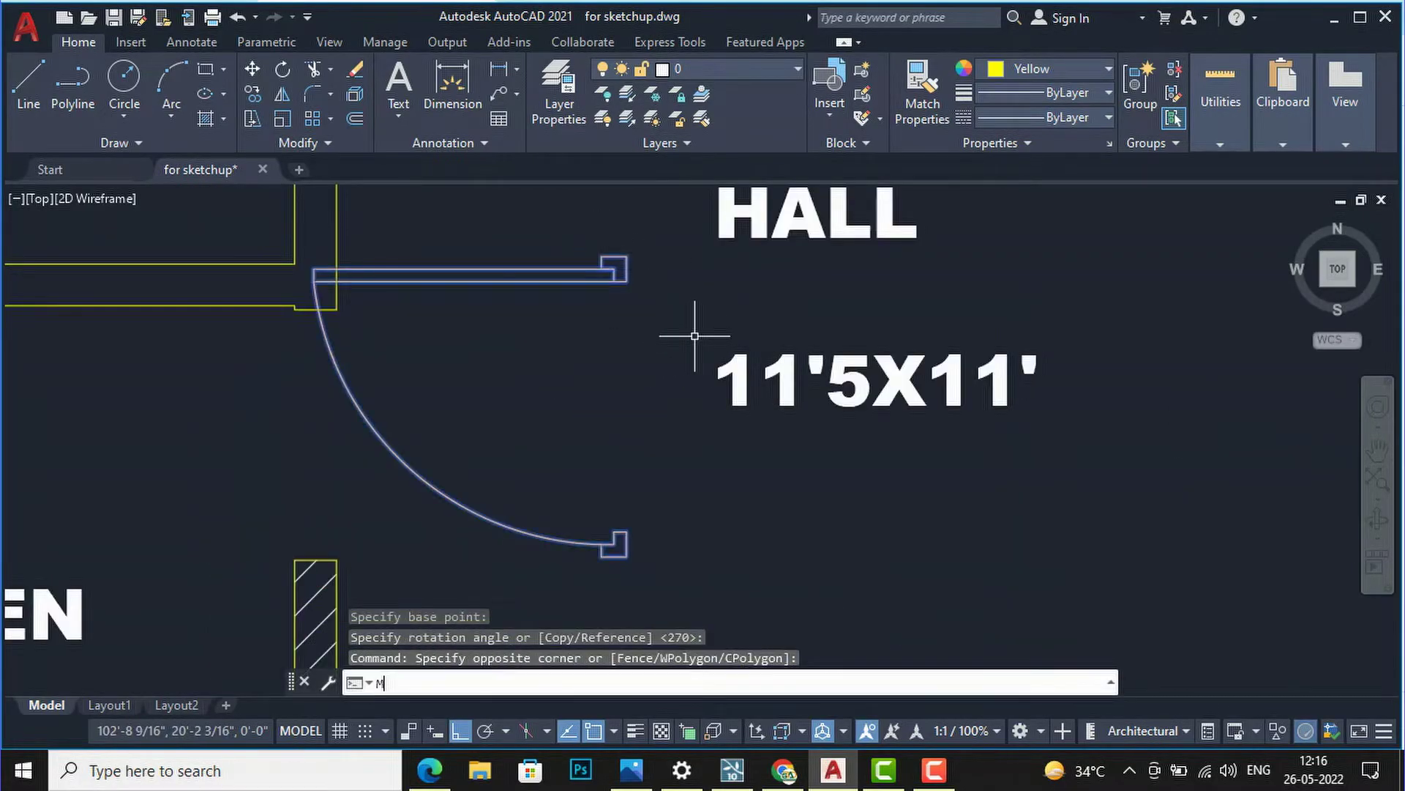
key(Return)
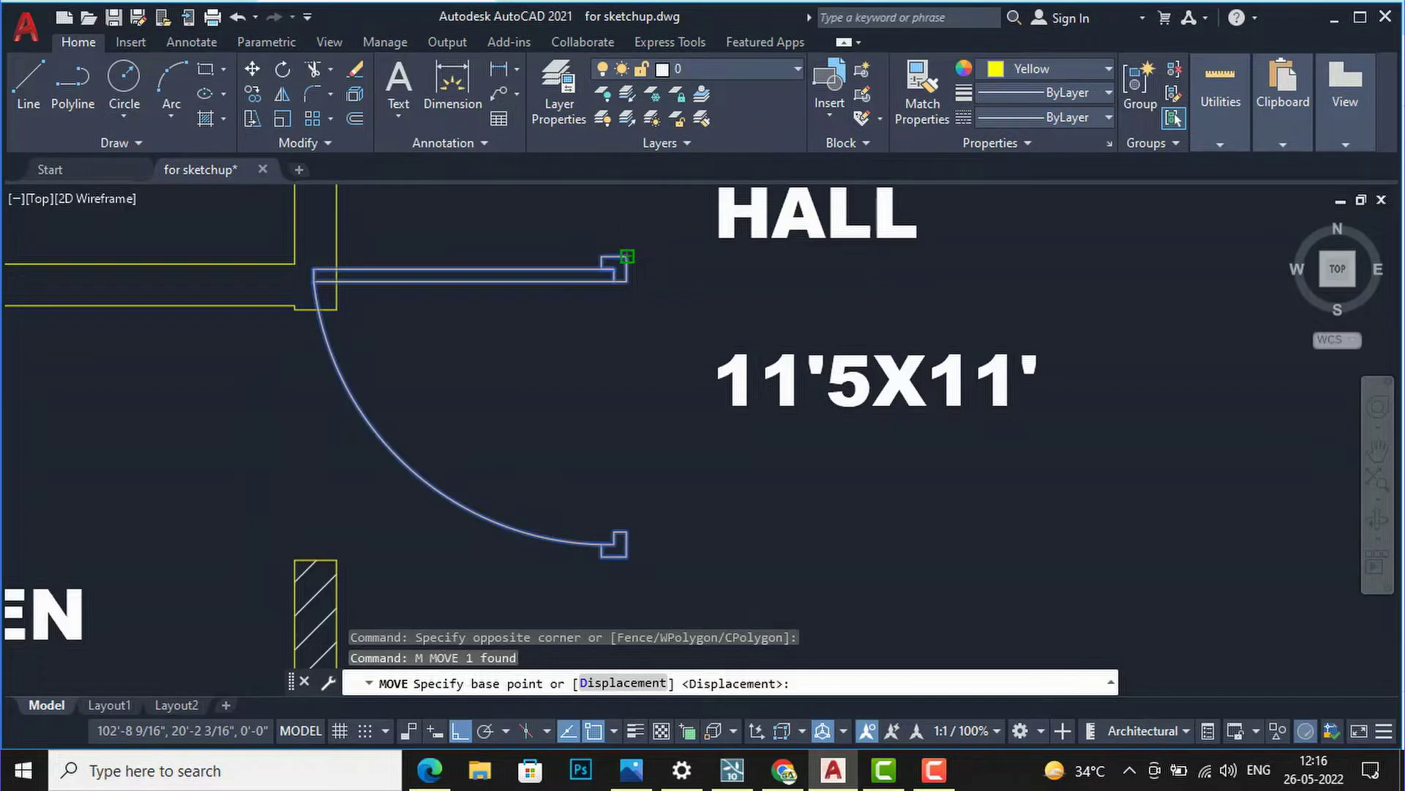
click(627, 256)
click(337, 306)
scroll(590, 287, down, 2)
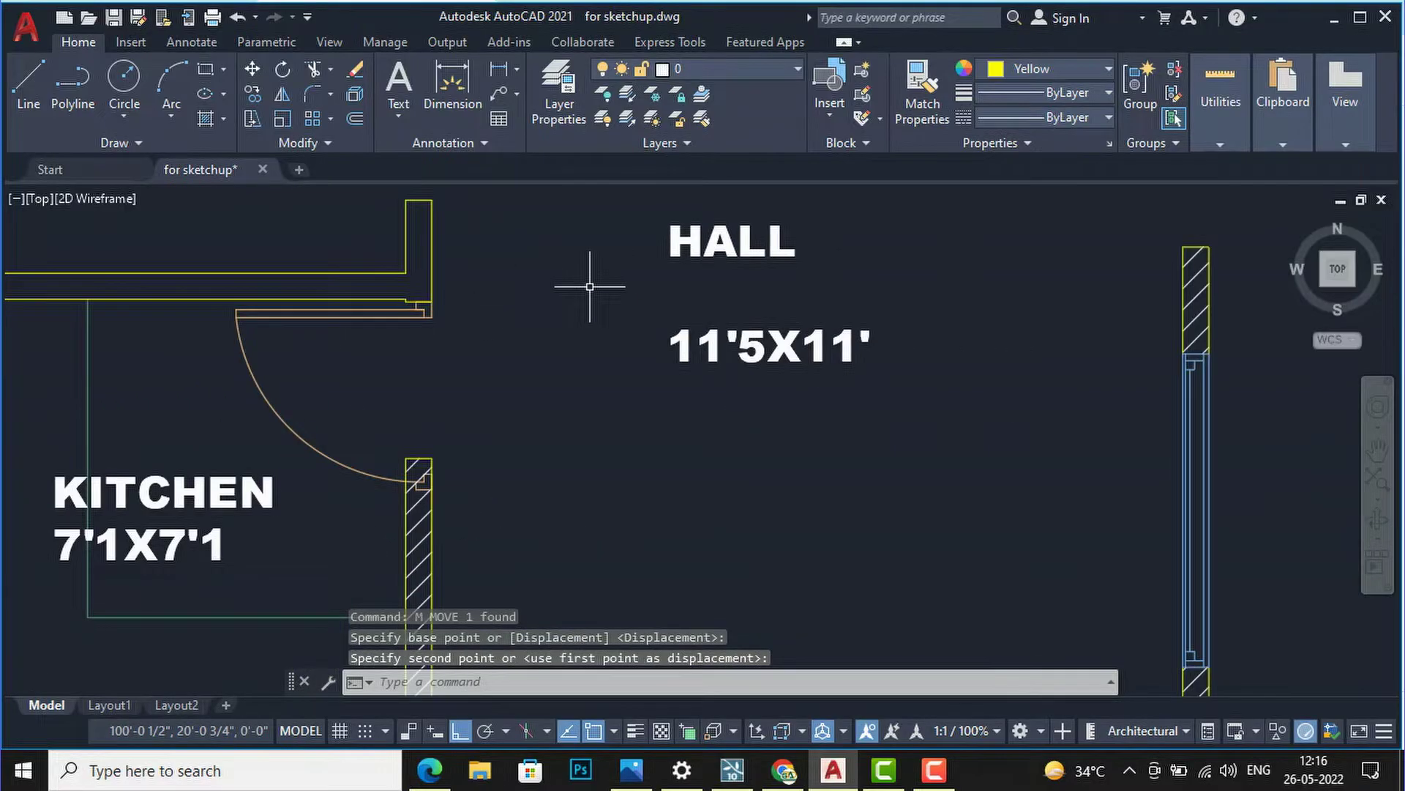
- Scale the kitchen door by reference from its upper-right frame corner, fitting its overall width to the top of the wall below the opening
scroll(471, 440, down, 2)
scroll(461, 367, up, 2)
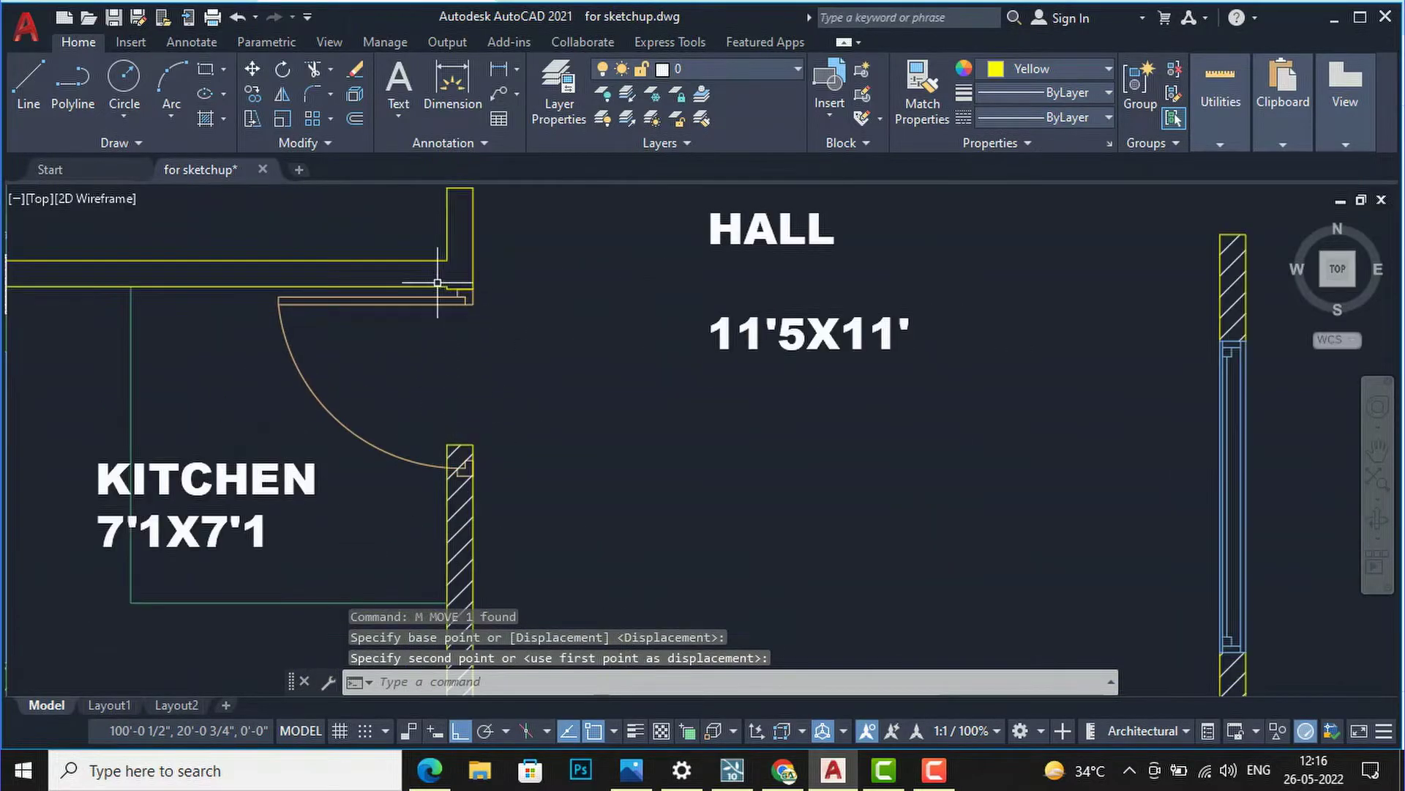
scroll(410, 465, up, 3)
scroll(594, 435, down, 3)
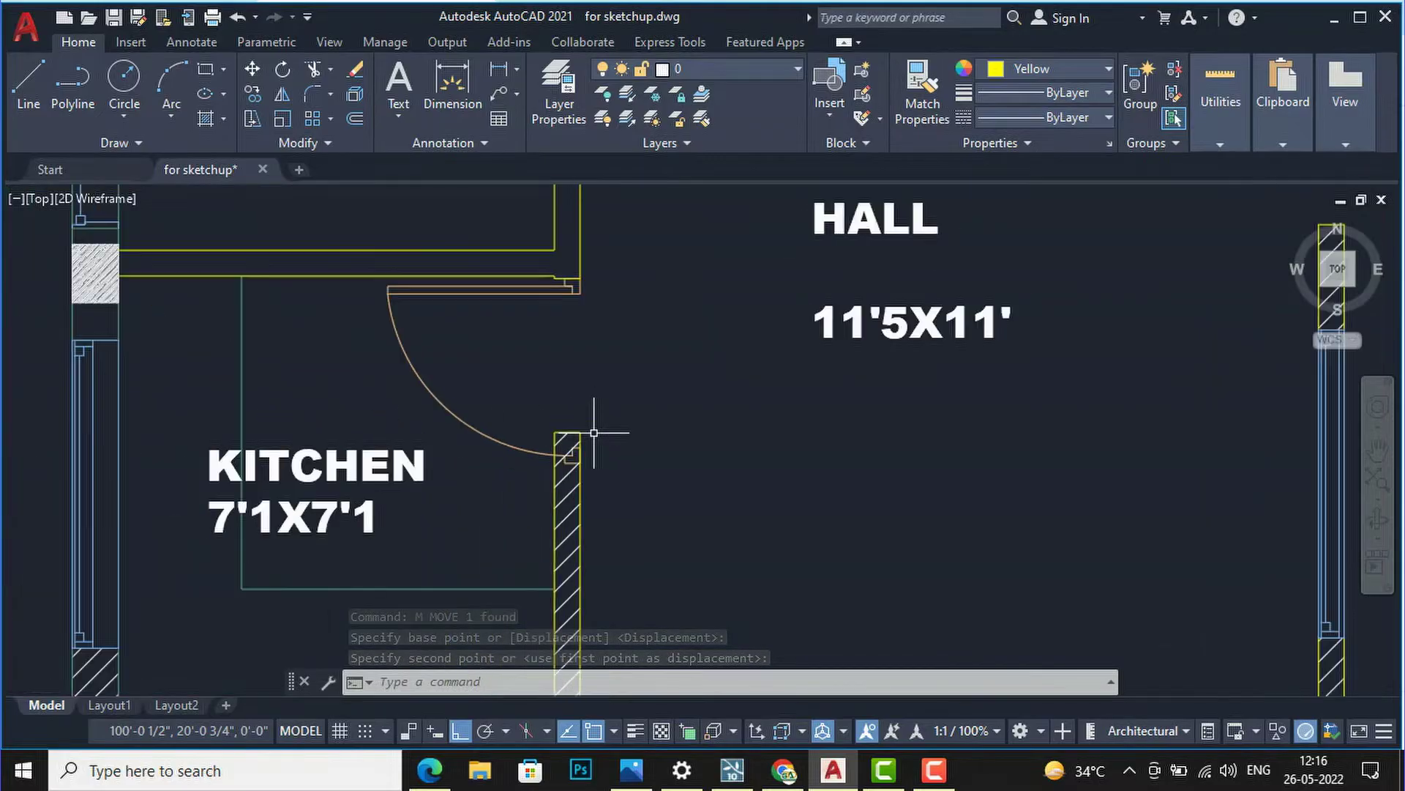
click(522, 344)
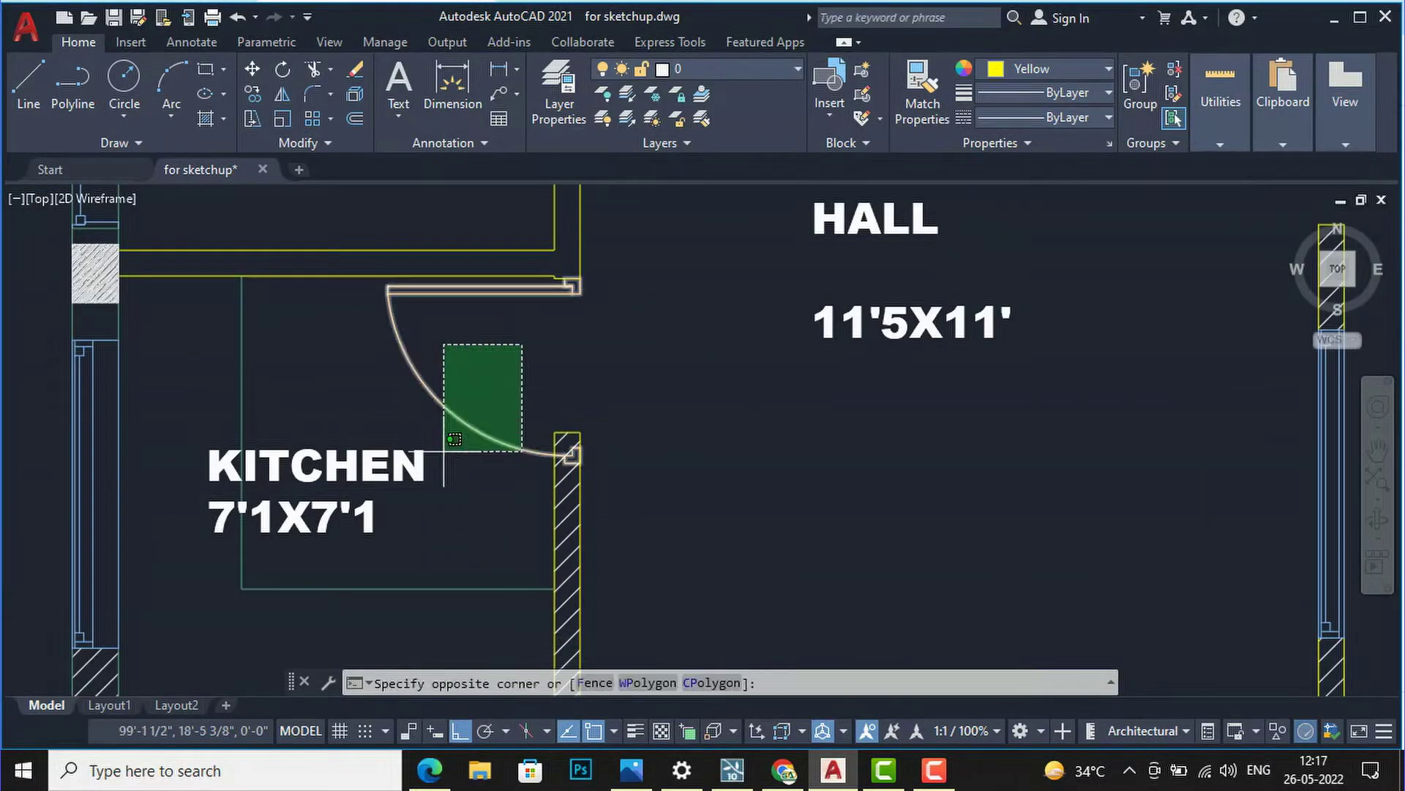
click(444, 451)
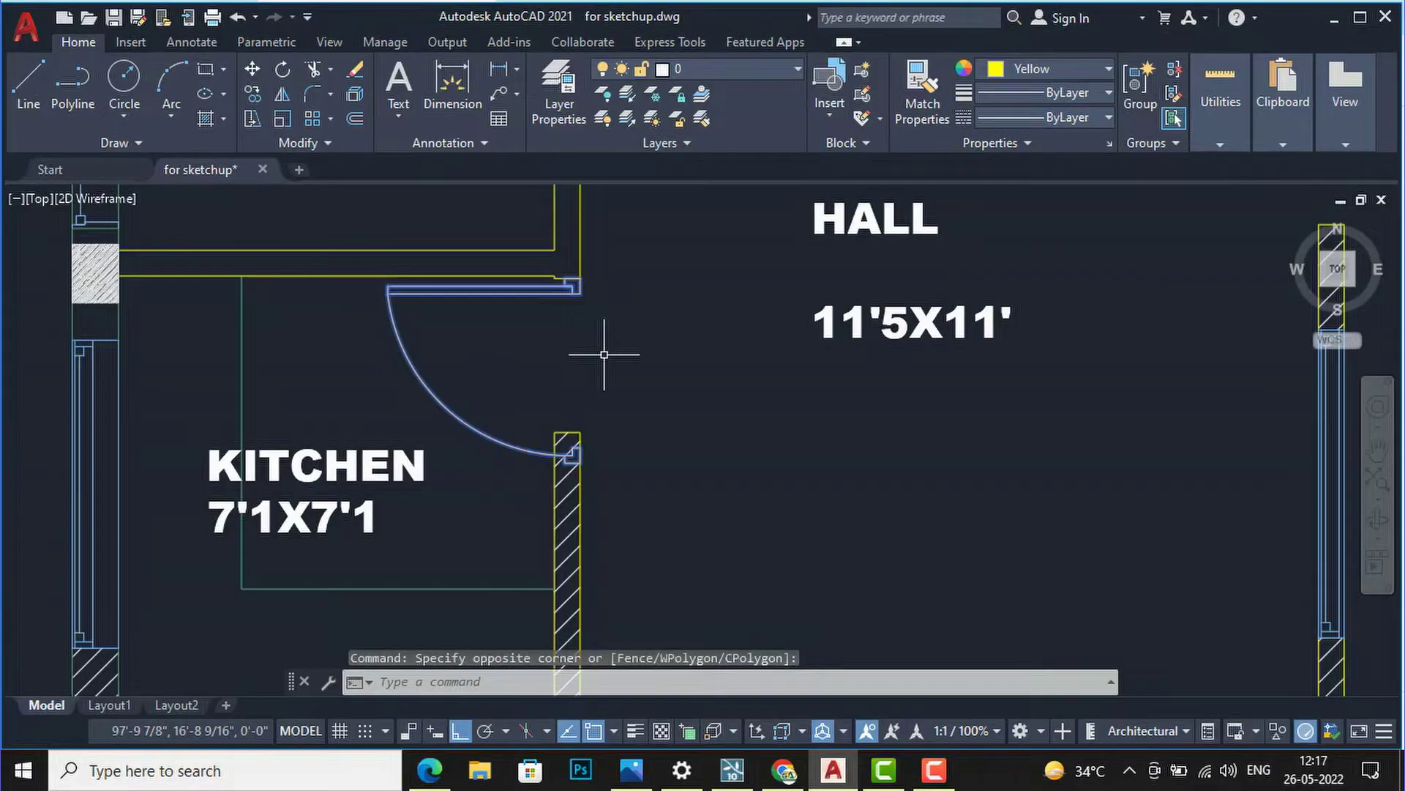
text(sc)
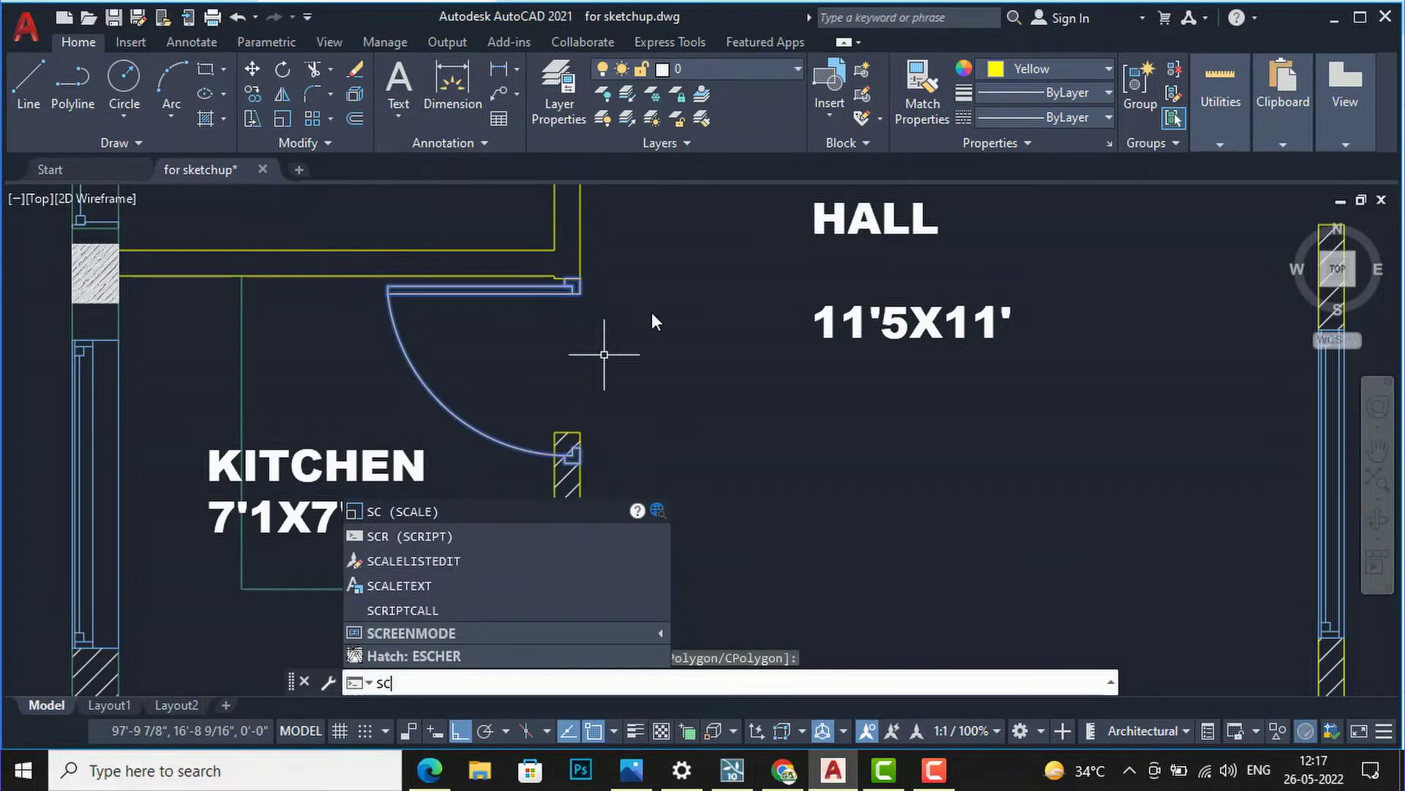
key(Return)
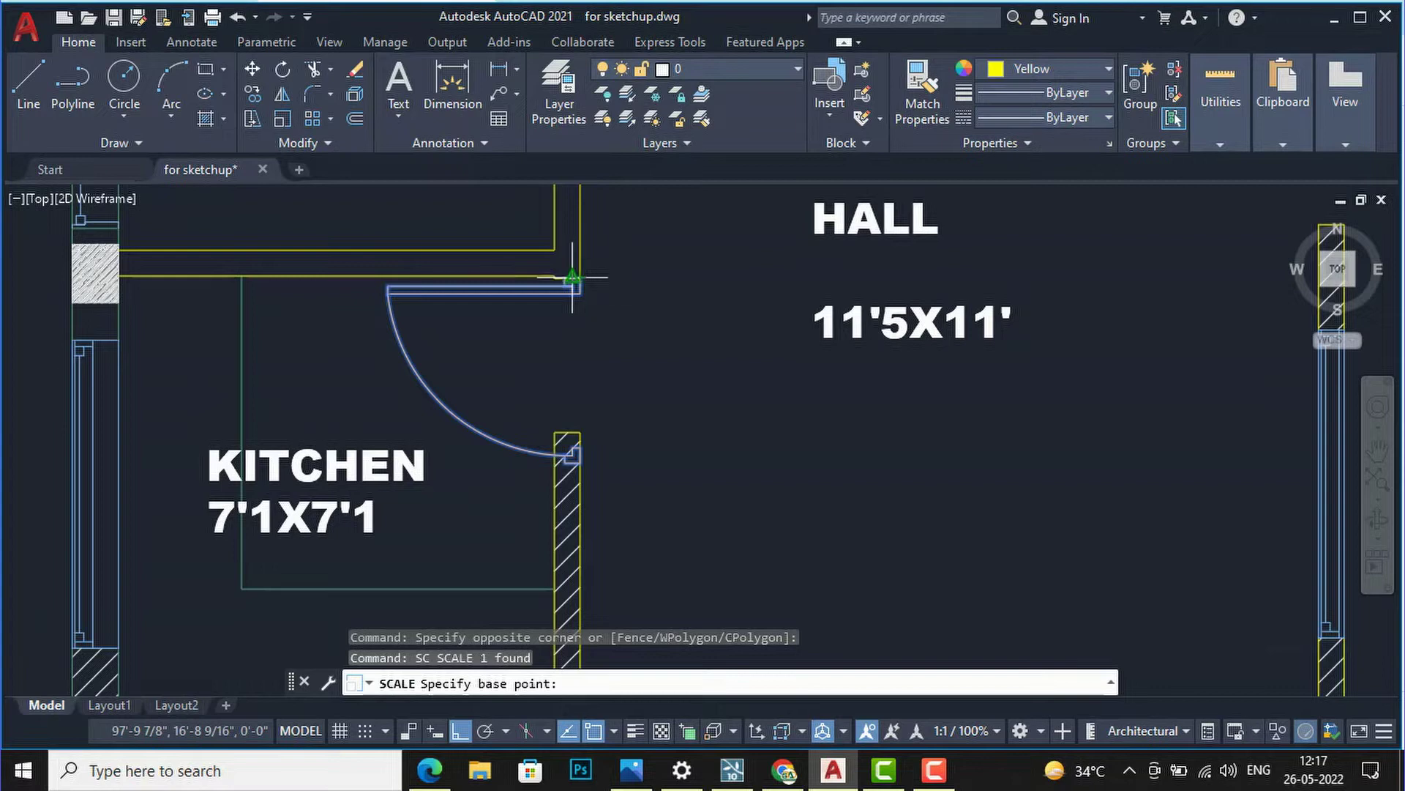
click(579, 277)
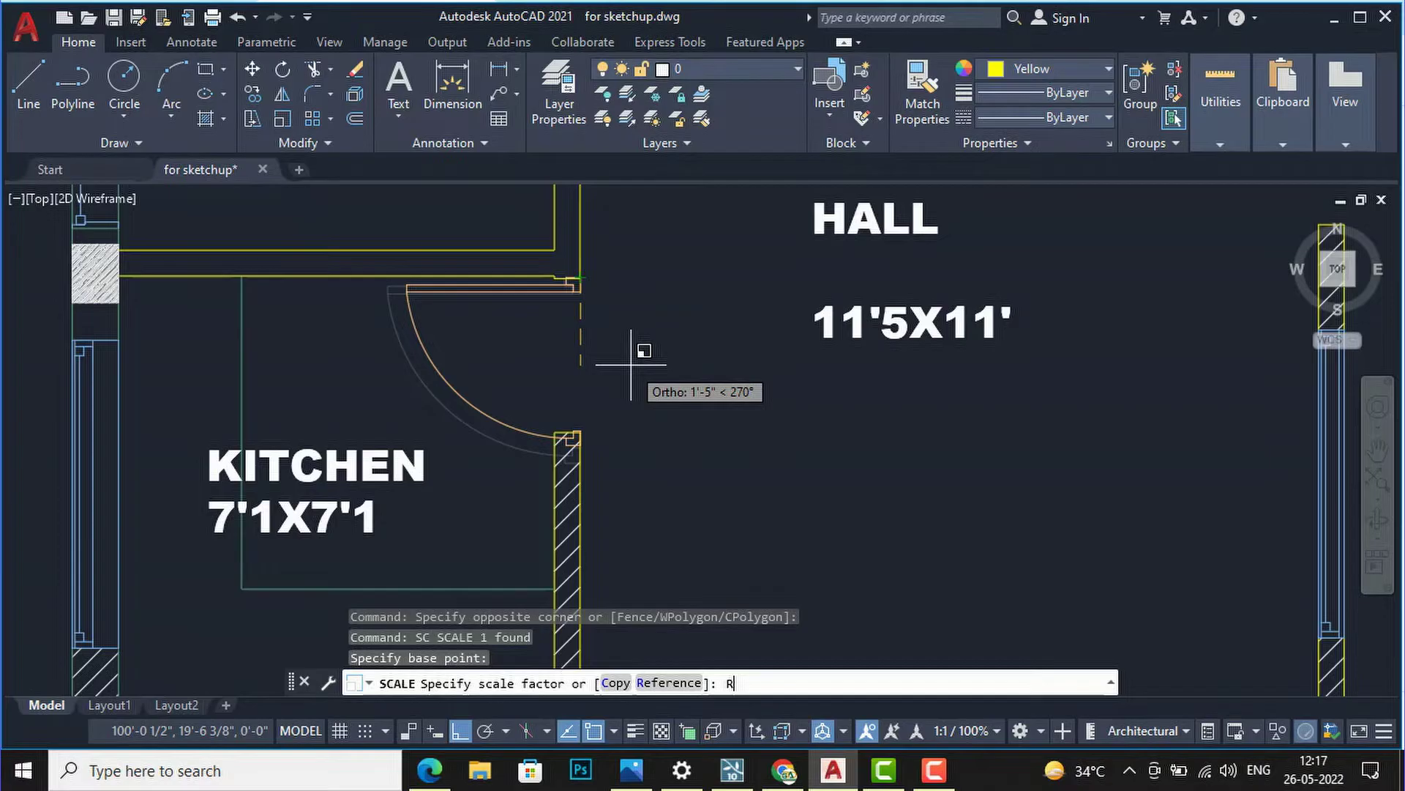
key(Return)
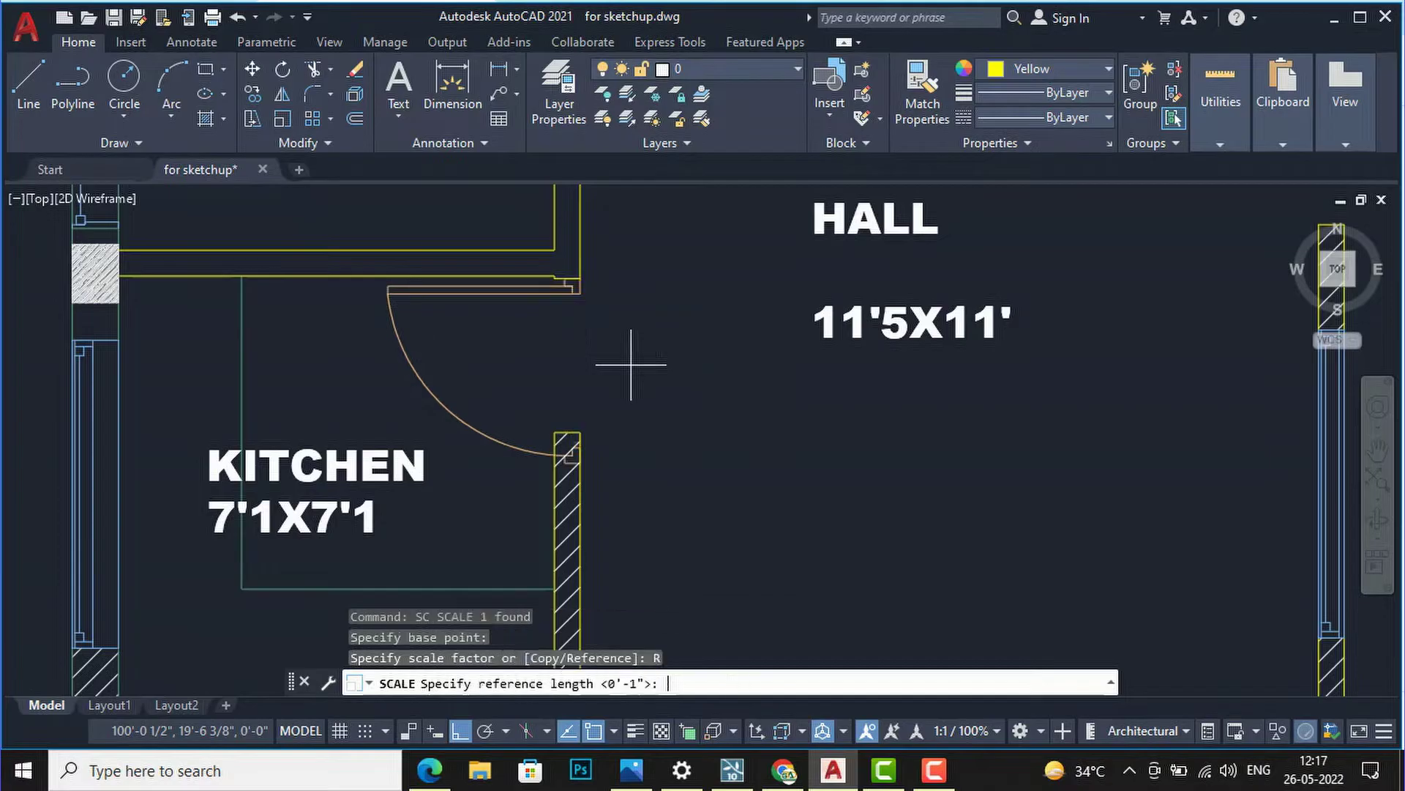
click(587, 278)
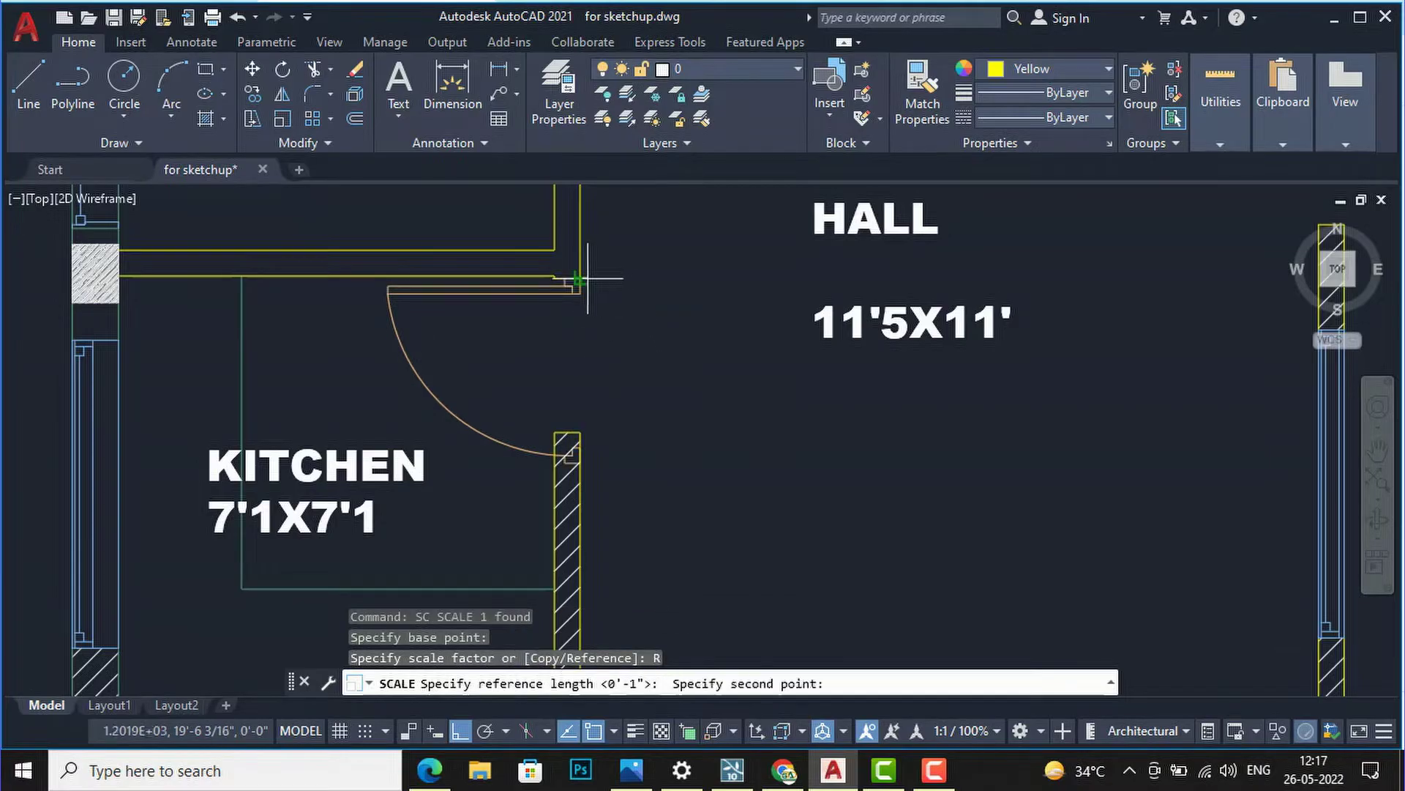
click(579, 463)
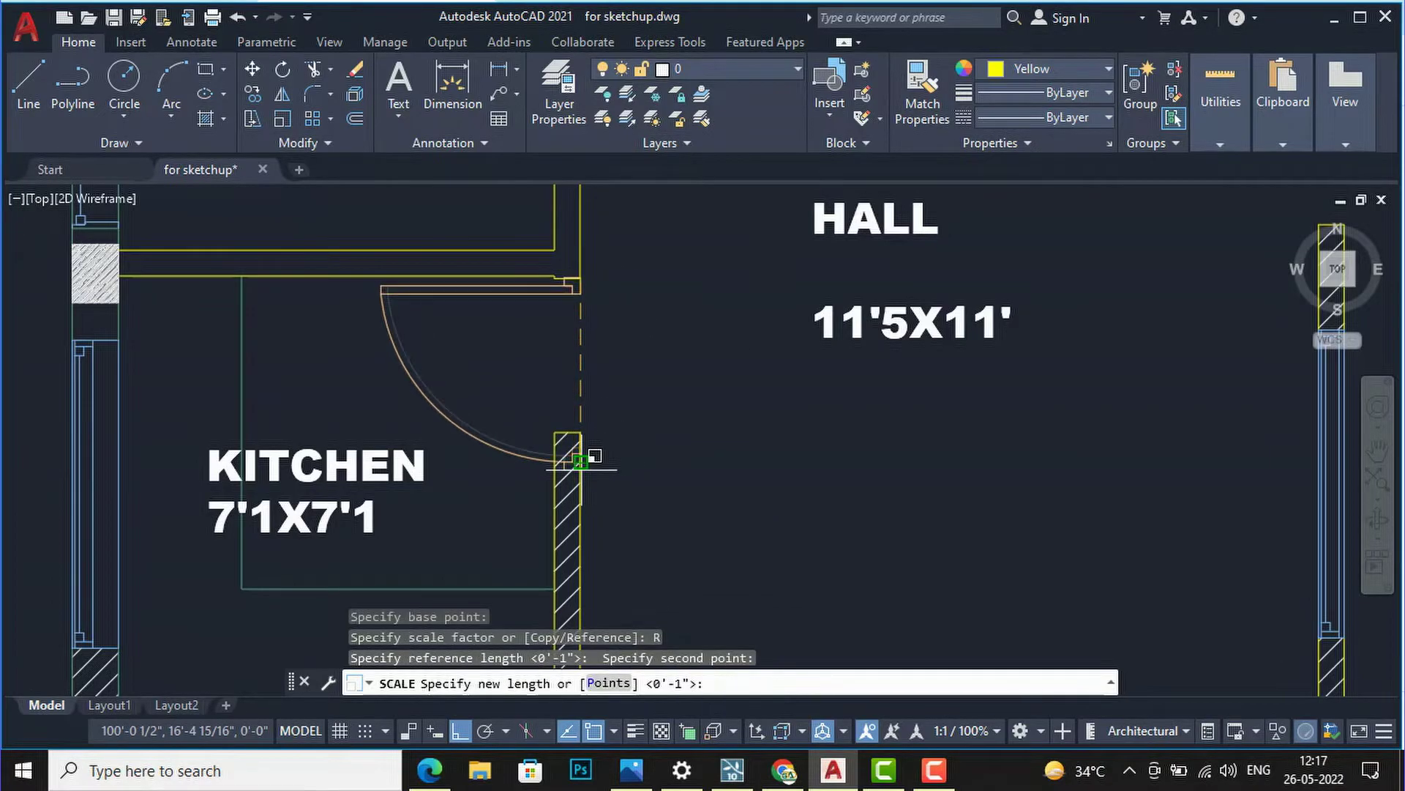
click(580, 431)
scroll(711, 348, down, 2)
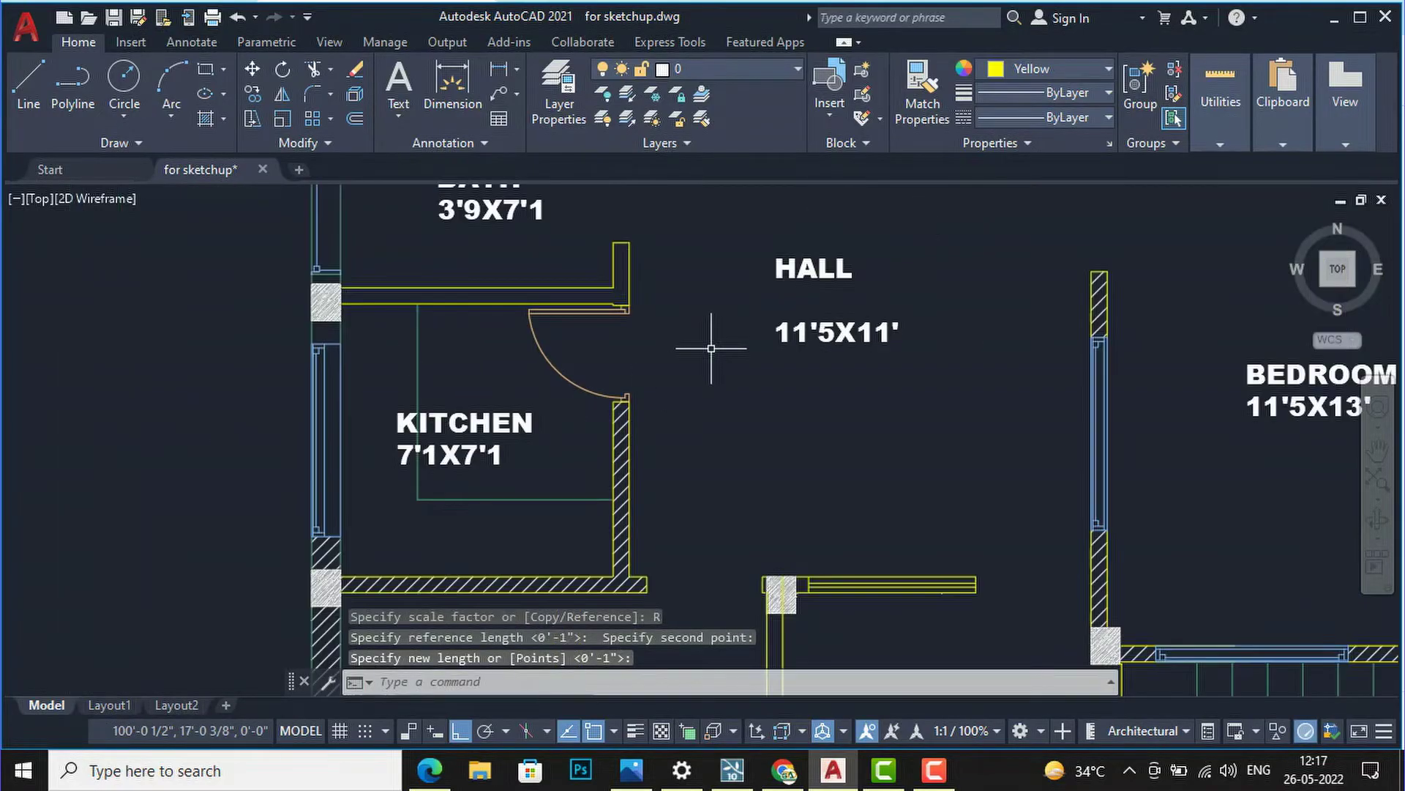
key(Escape)
scroll(573, 344, up, 2)
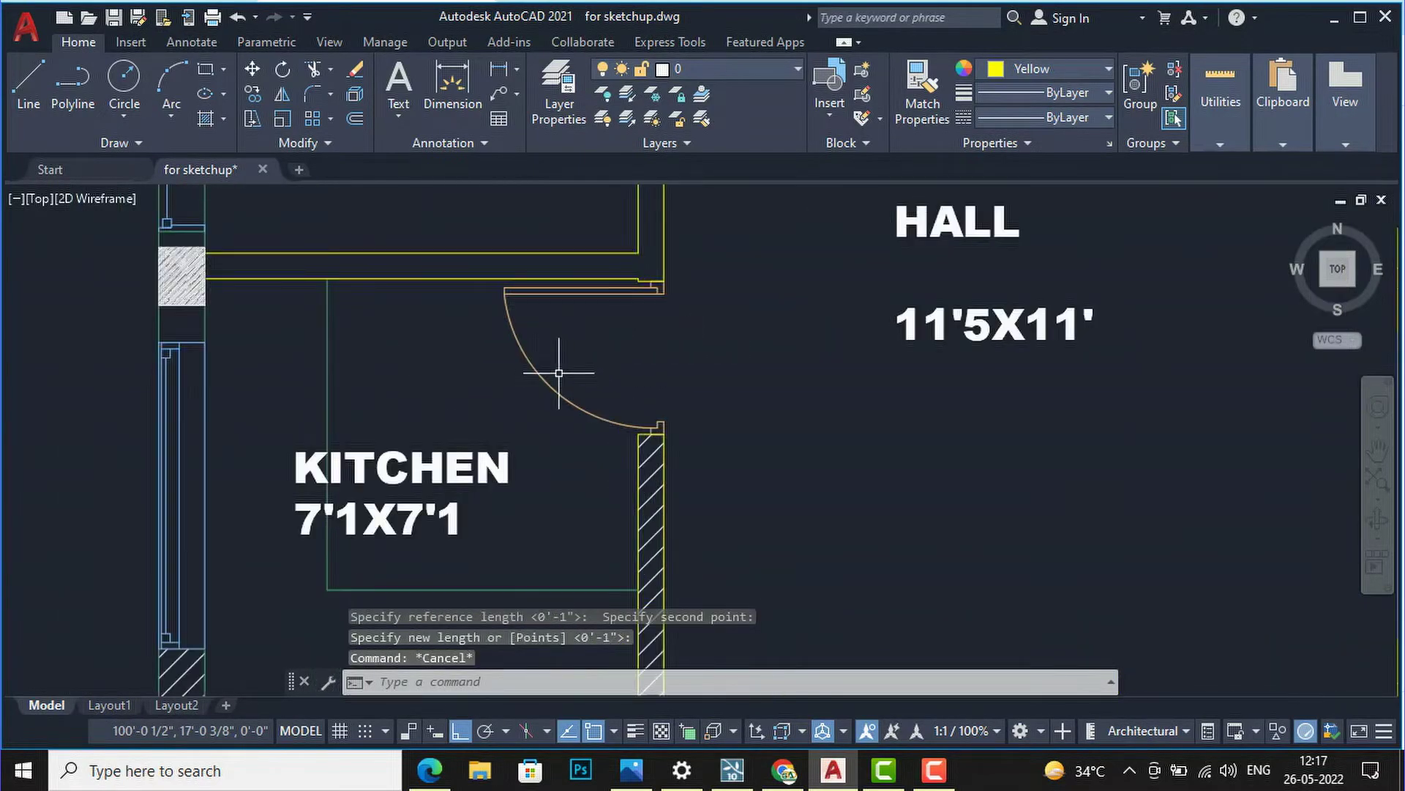
- Examine the placed doors and the remaining openings around the bath, hall, bedrooms and verandah
scroll(525, 389, down, 7)
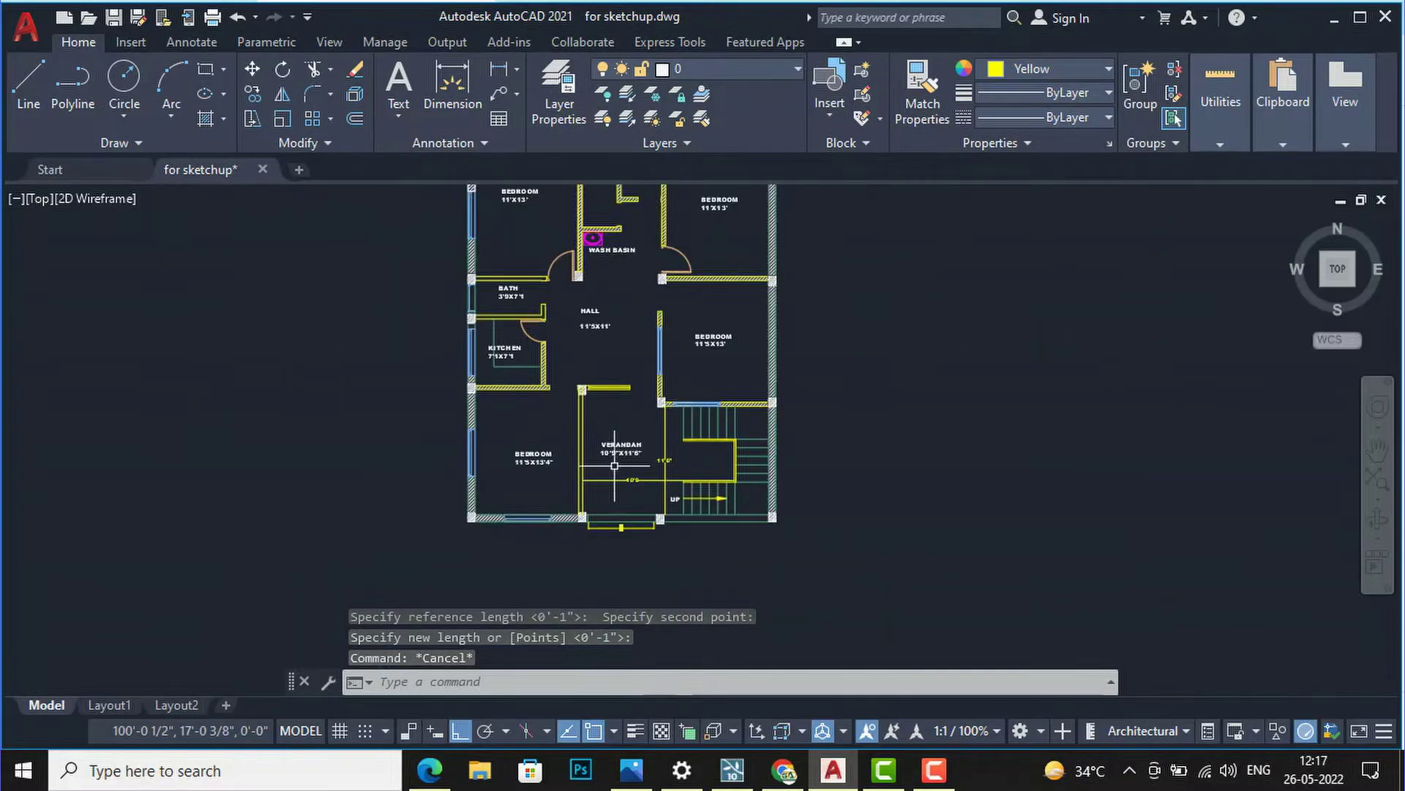
scroll(565, 256, up, 6)
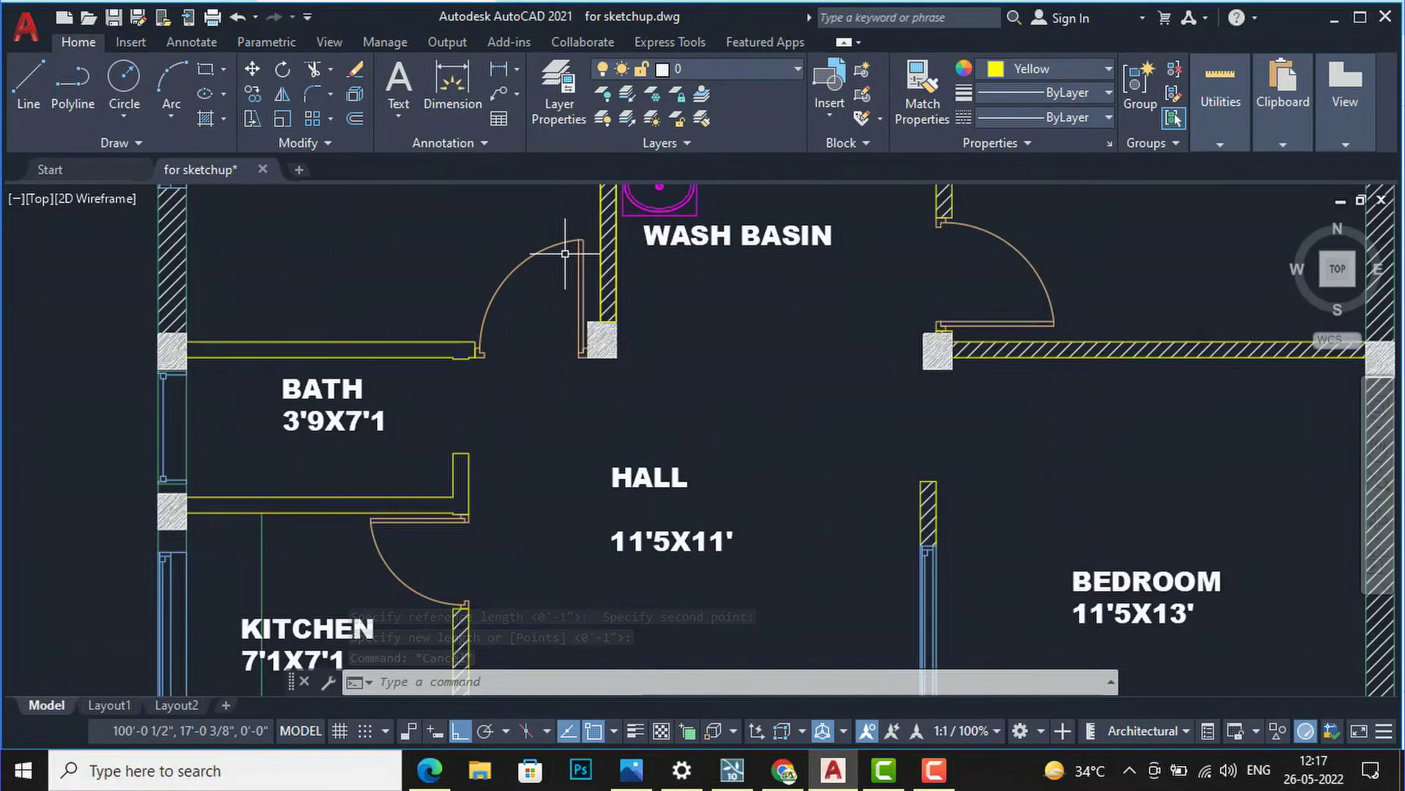
scroll(565, 253, down, 4)
scroll(567, 328, down, 2)
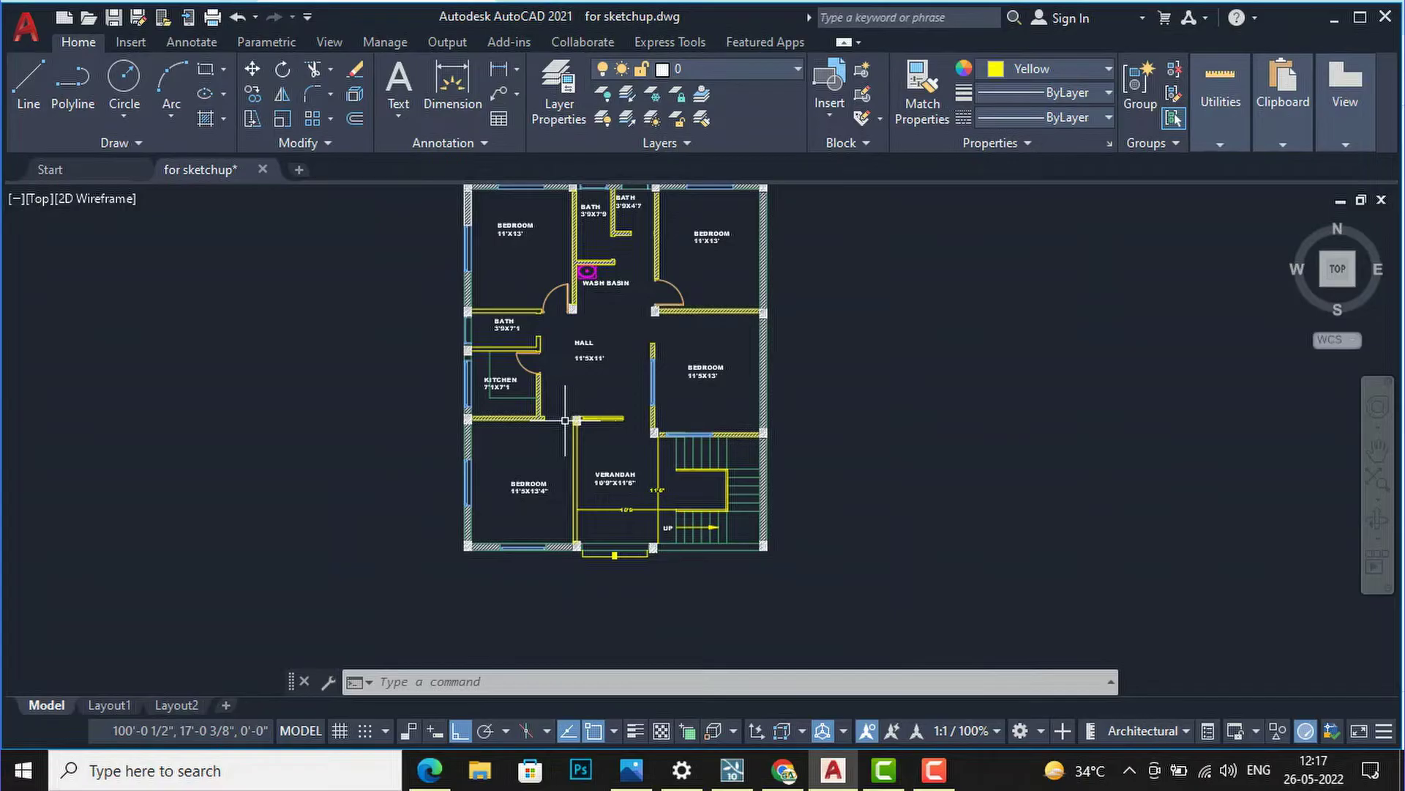
scroll(565, 421, up, 2)
scroll(505, 298, down, 1)
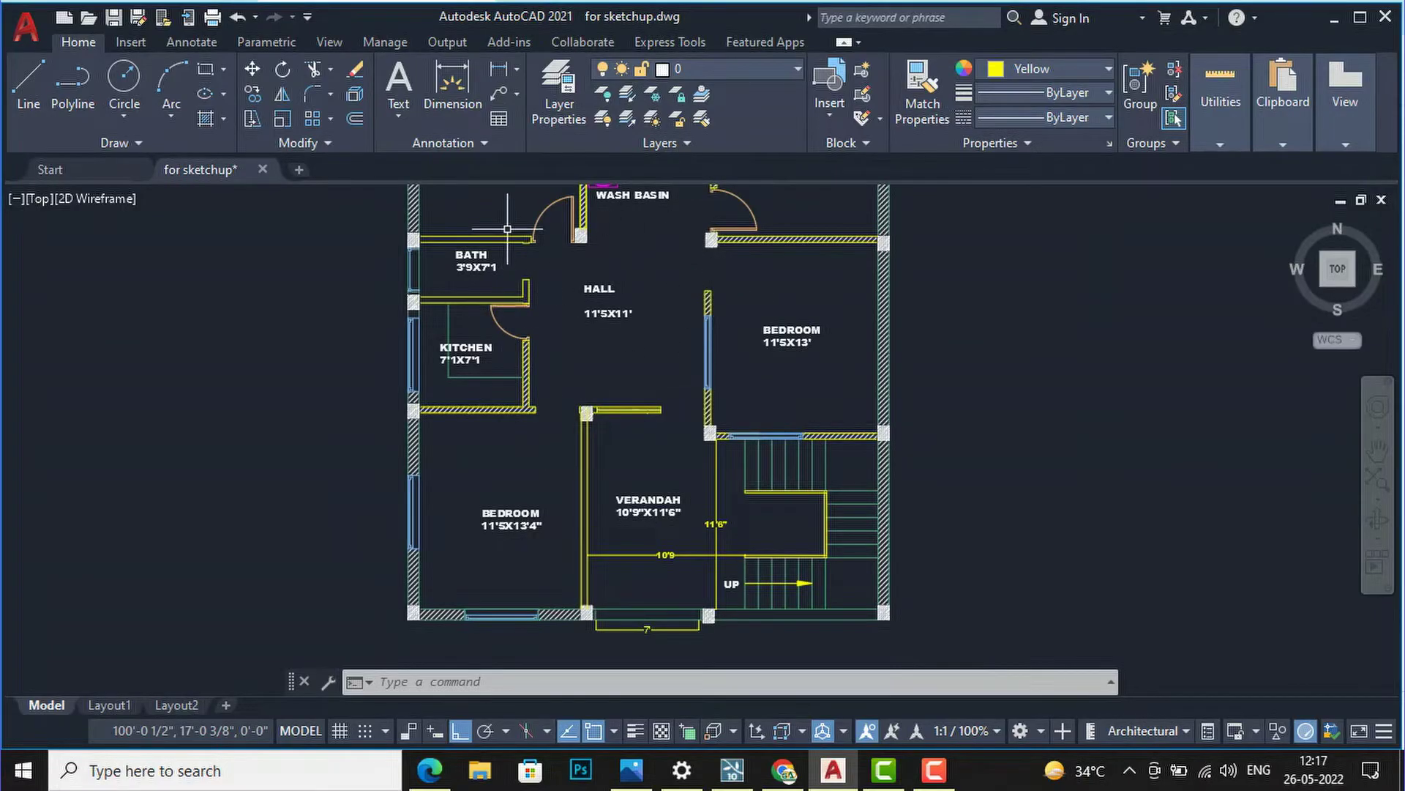
scroll(597, 314, up, 3)
scroll(623, 338, down, 4)
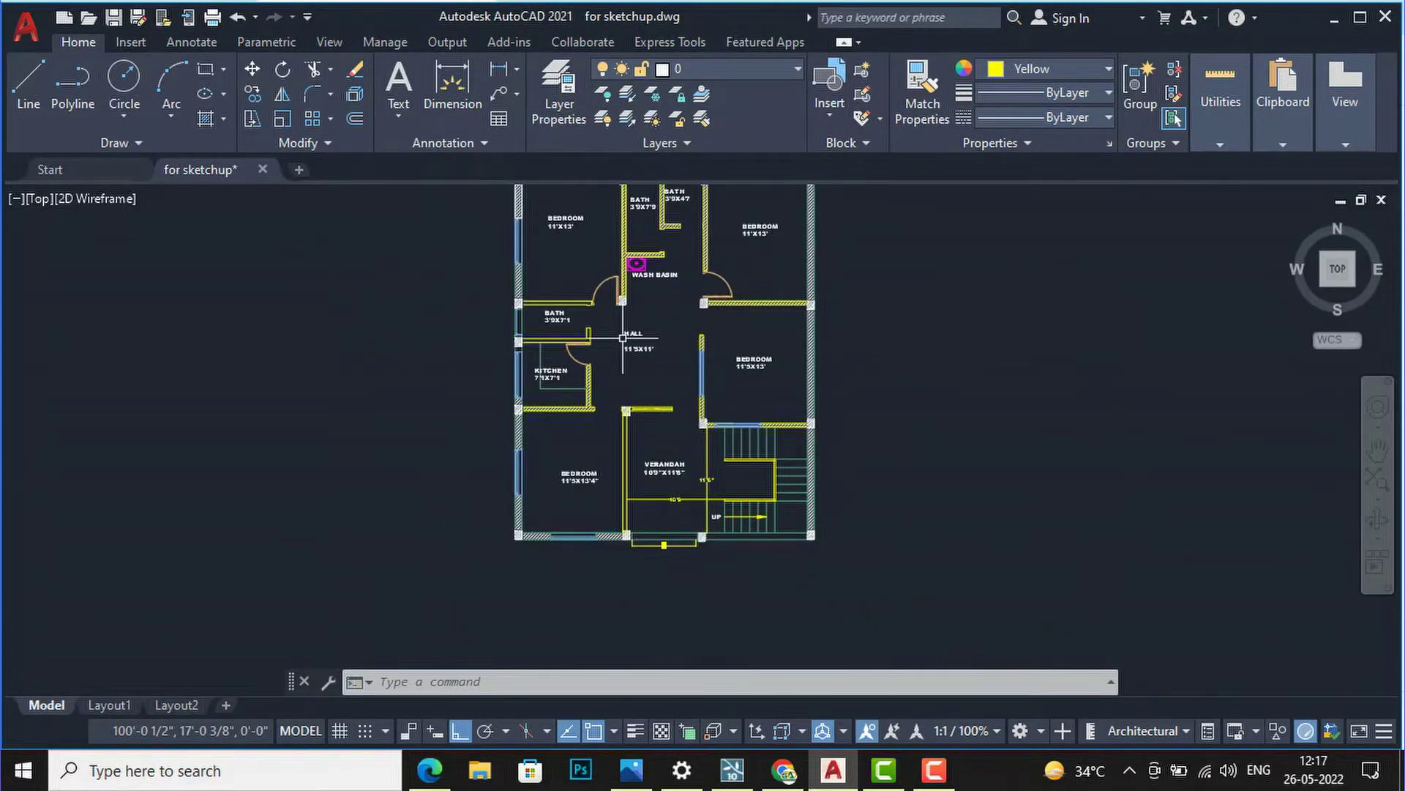
scroll(734, 284, up, 2)
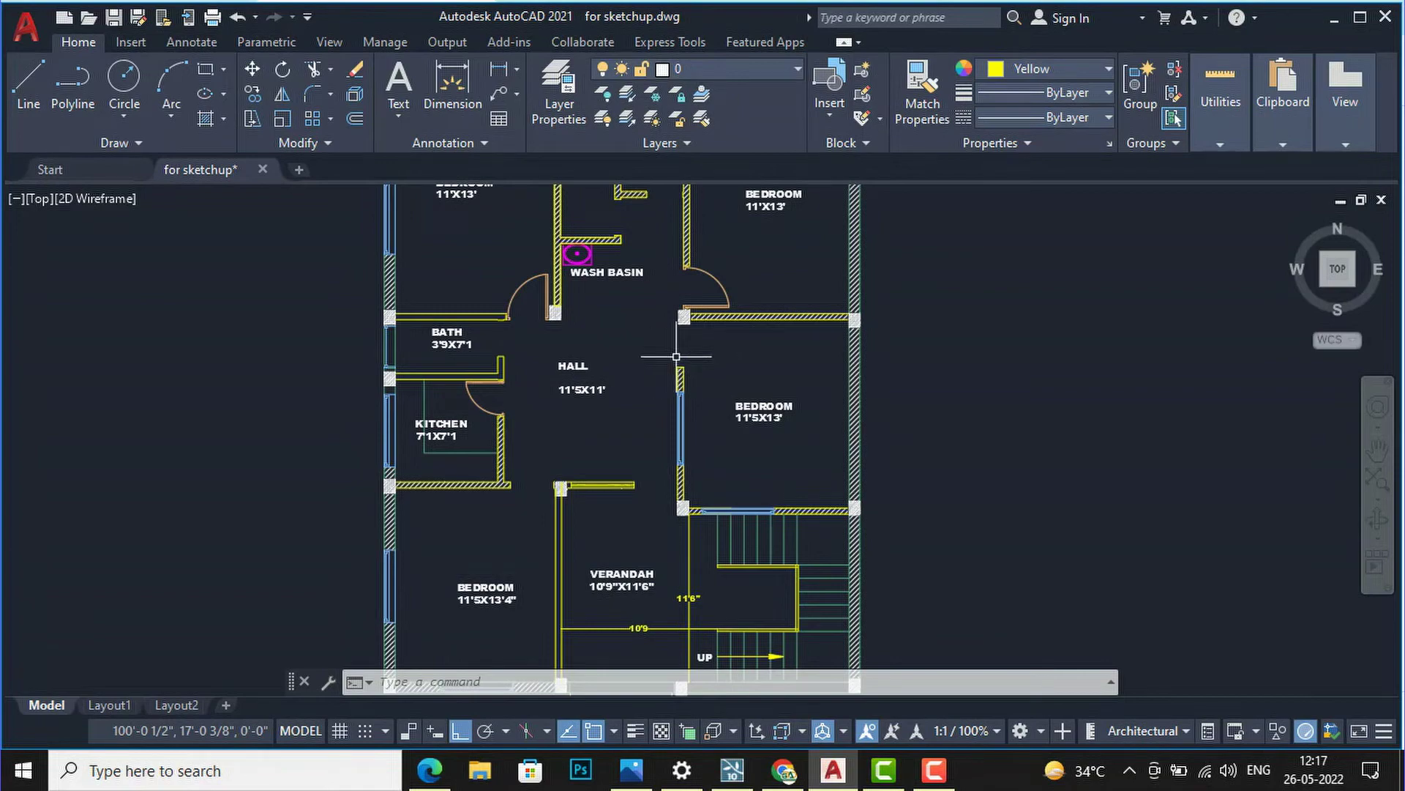
scroll(675, 356, down, 2)
scroll(505, 560, up, 5)
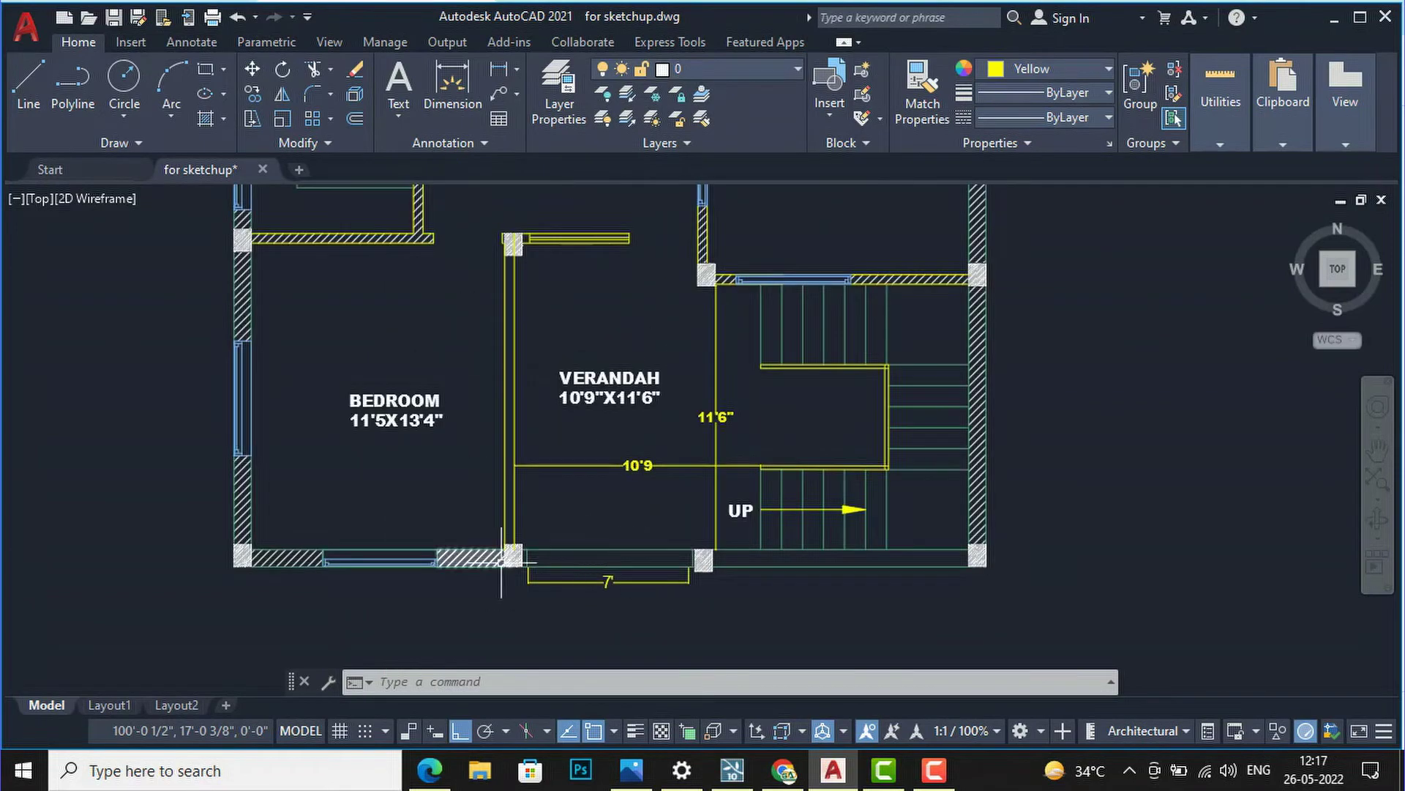
- Draw two connected 1.5" lines in the empty area beside the original door, one going up and one going right
scroll(511, 273, down, 4)
scroll(476, 276, up, 7)
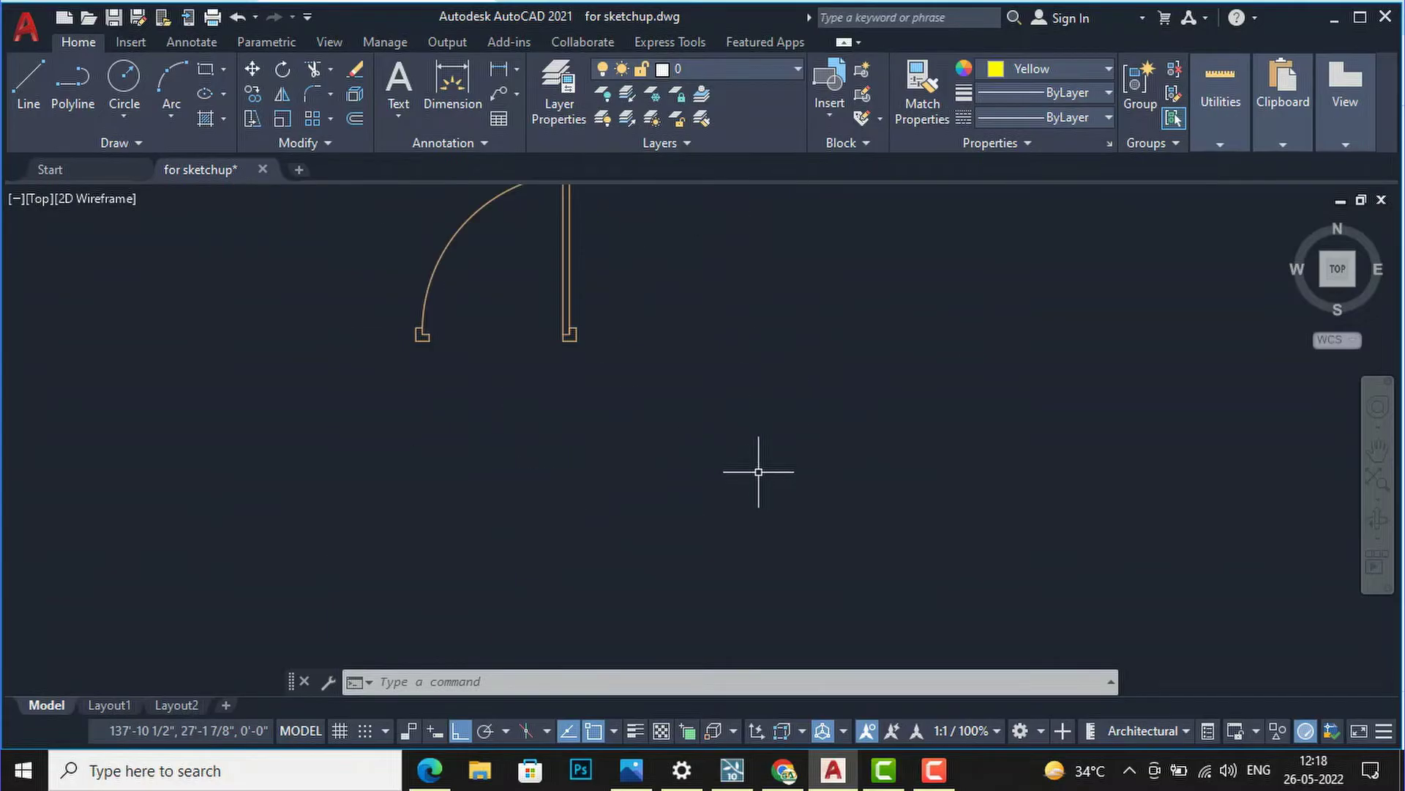
text(l)
key(Return)
click(788, 423)
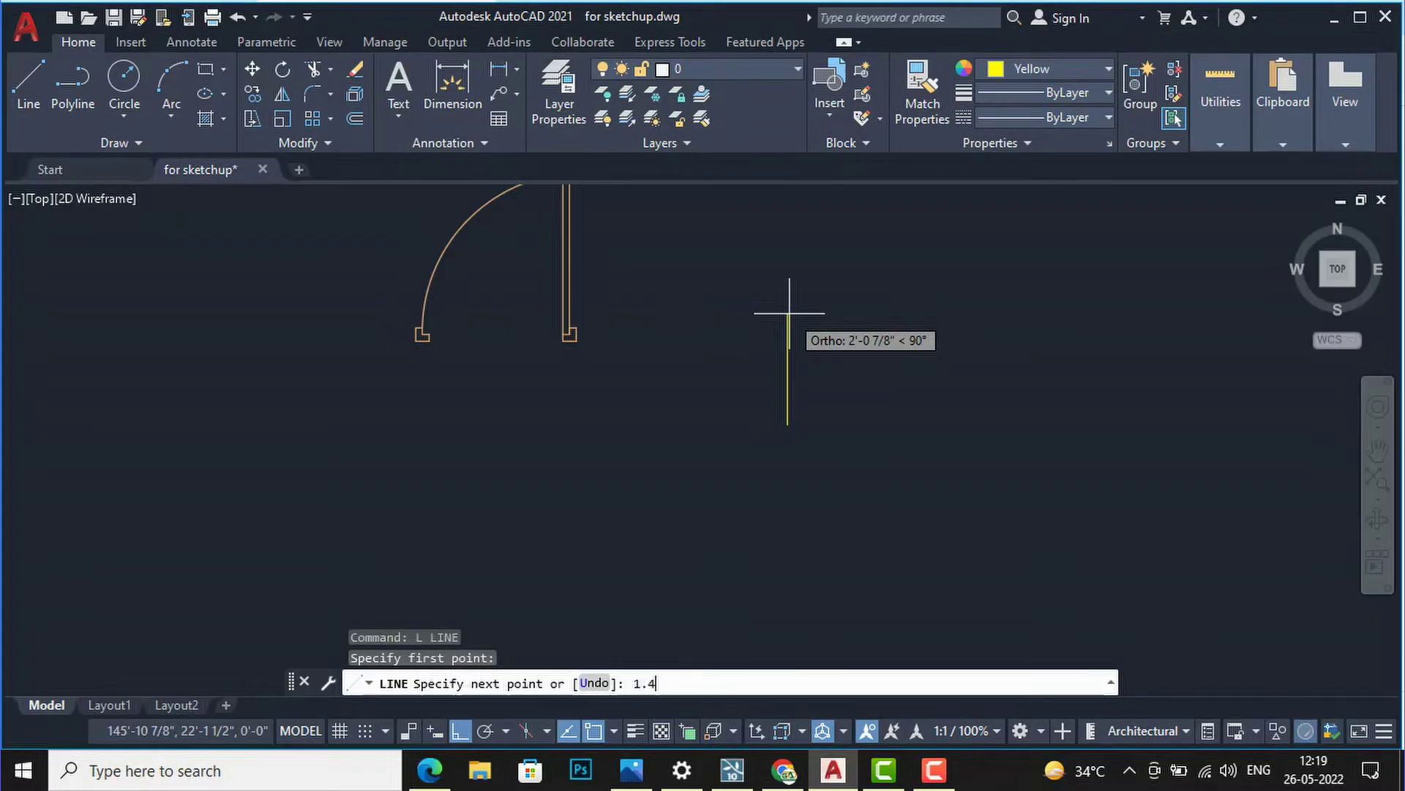
text(1.5)
key(Return)
scroll(809, 402, up, 5)
scroll(708, 407, up, 5)
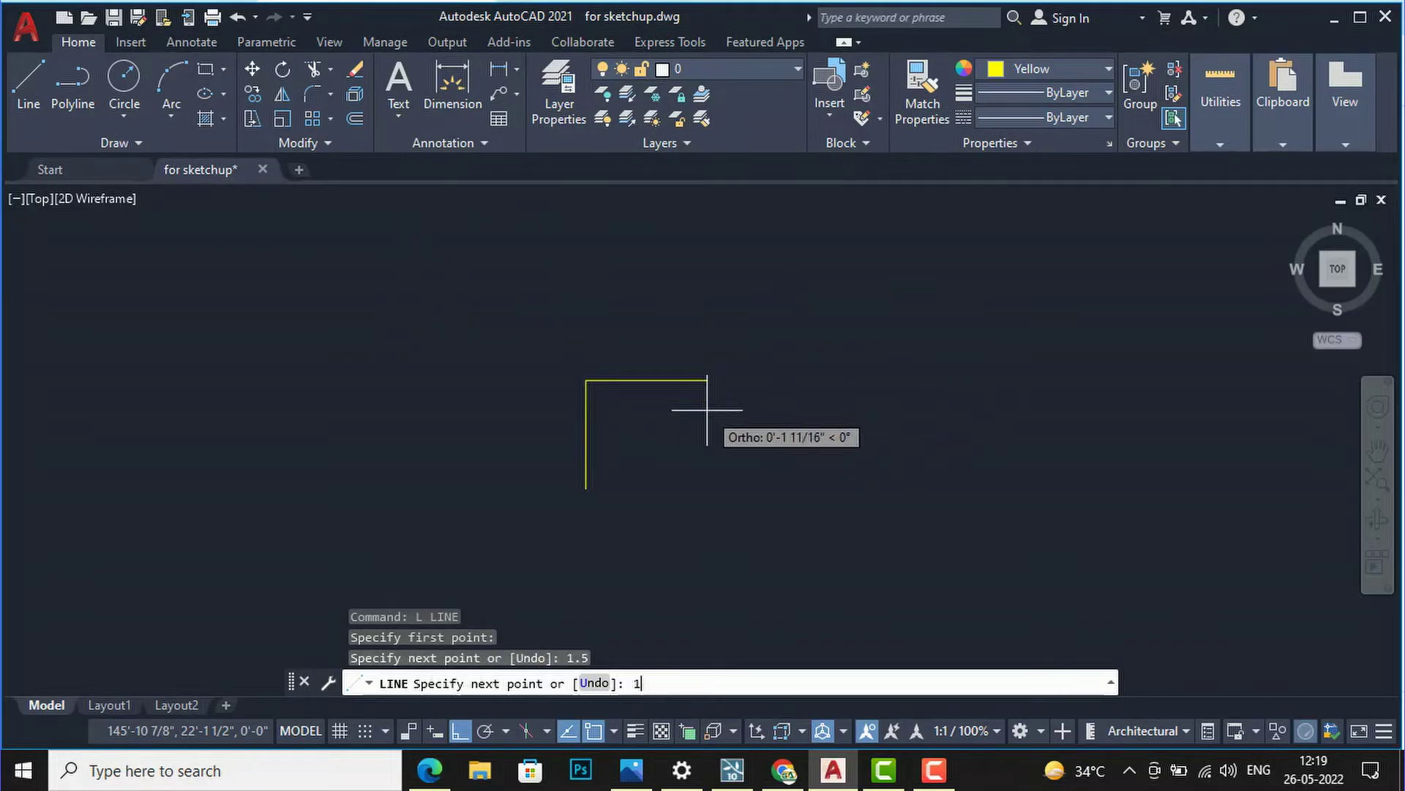
text(1.5)
key(Return)
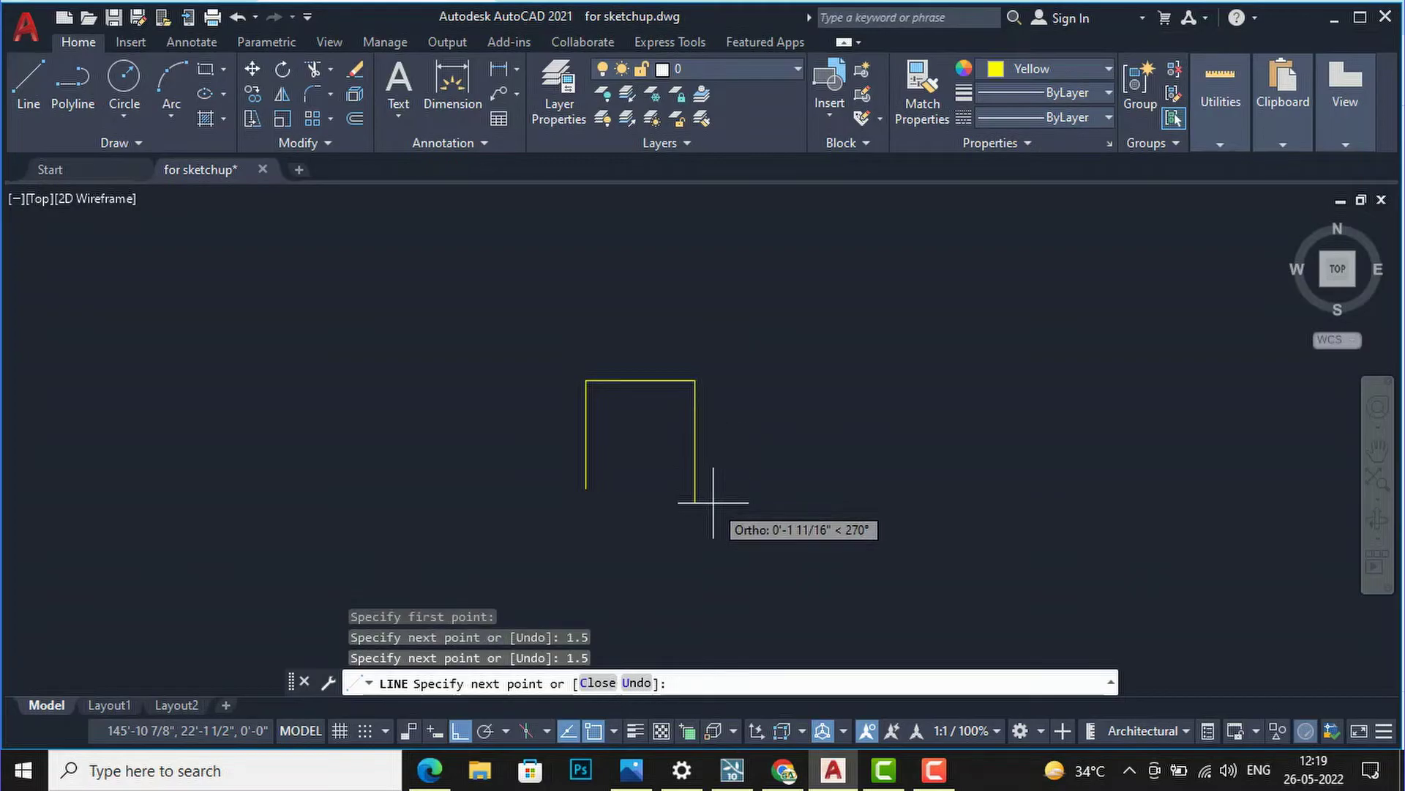
key(Return)
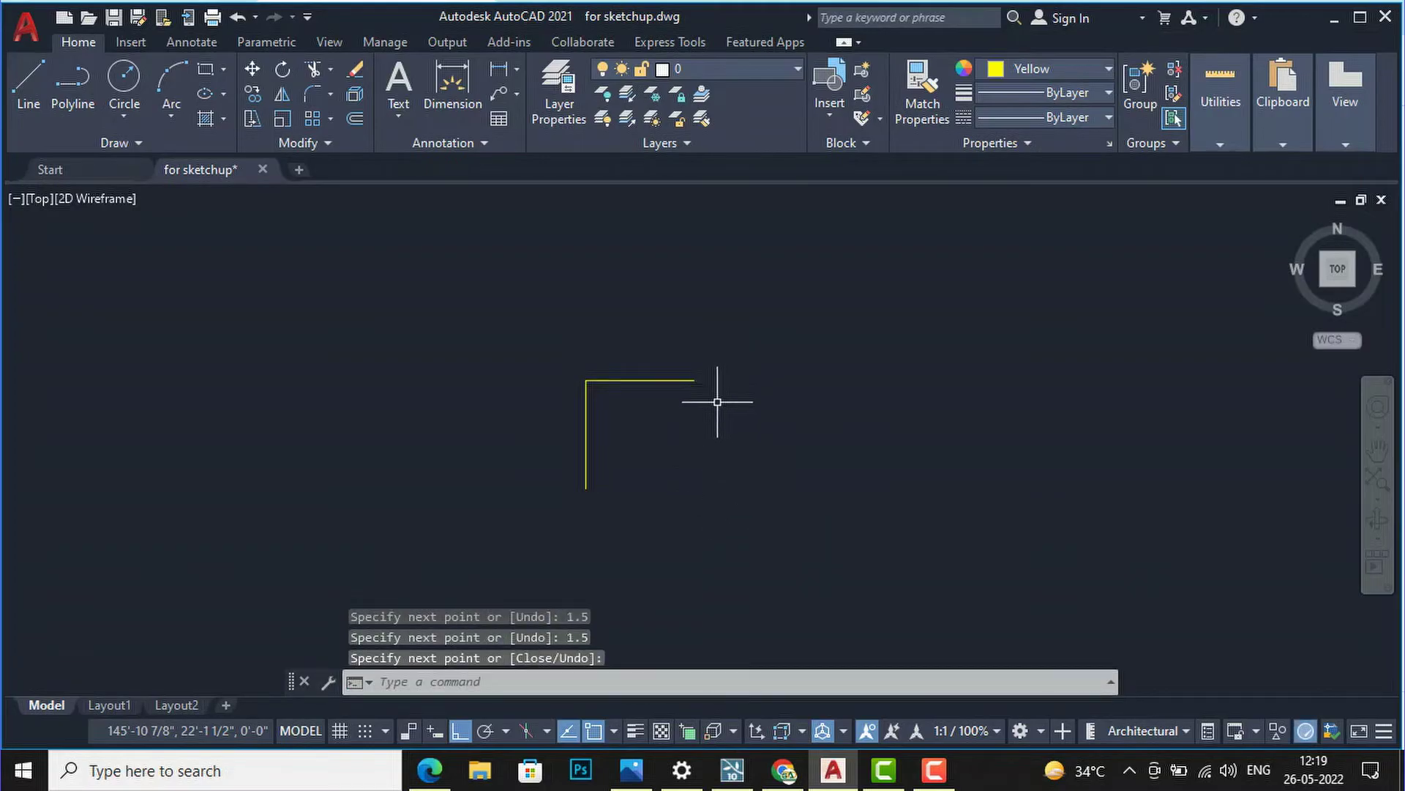
- Continue the profile from the top line's right end with 1.5" lines down, right and down, then a base line left past the profile
text(1.5)
key(Return)
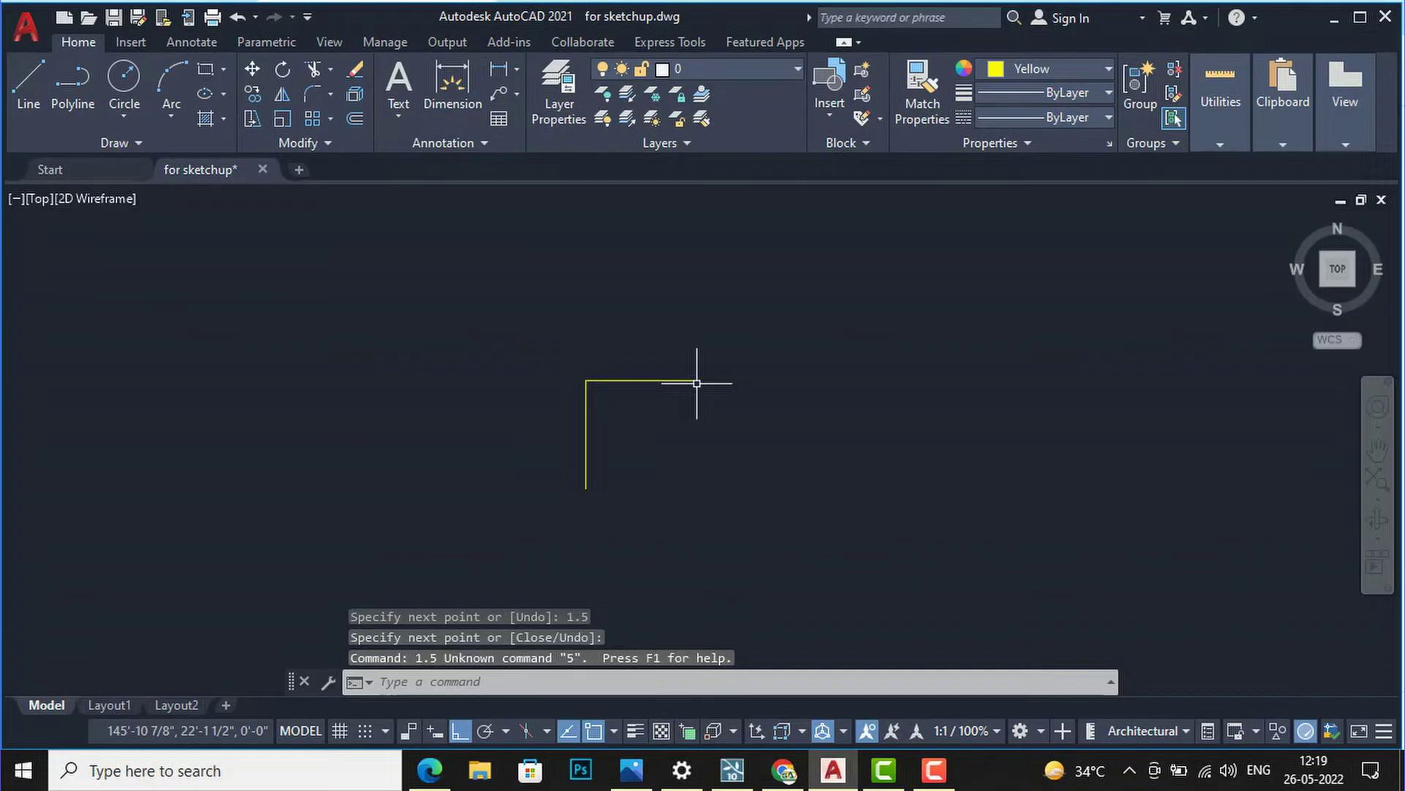
text(L)
key(Return)
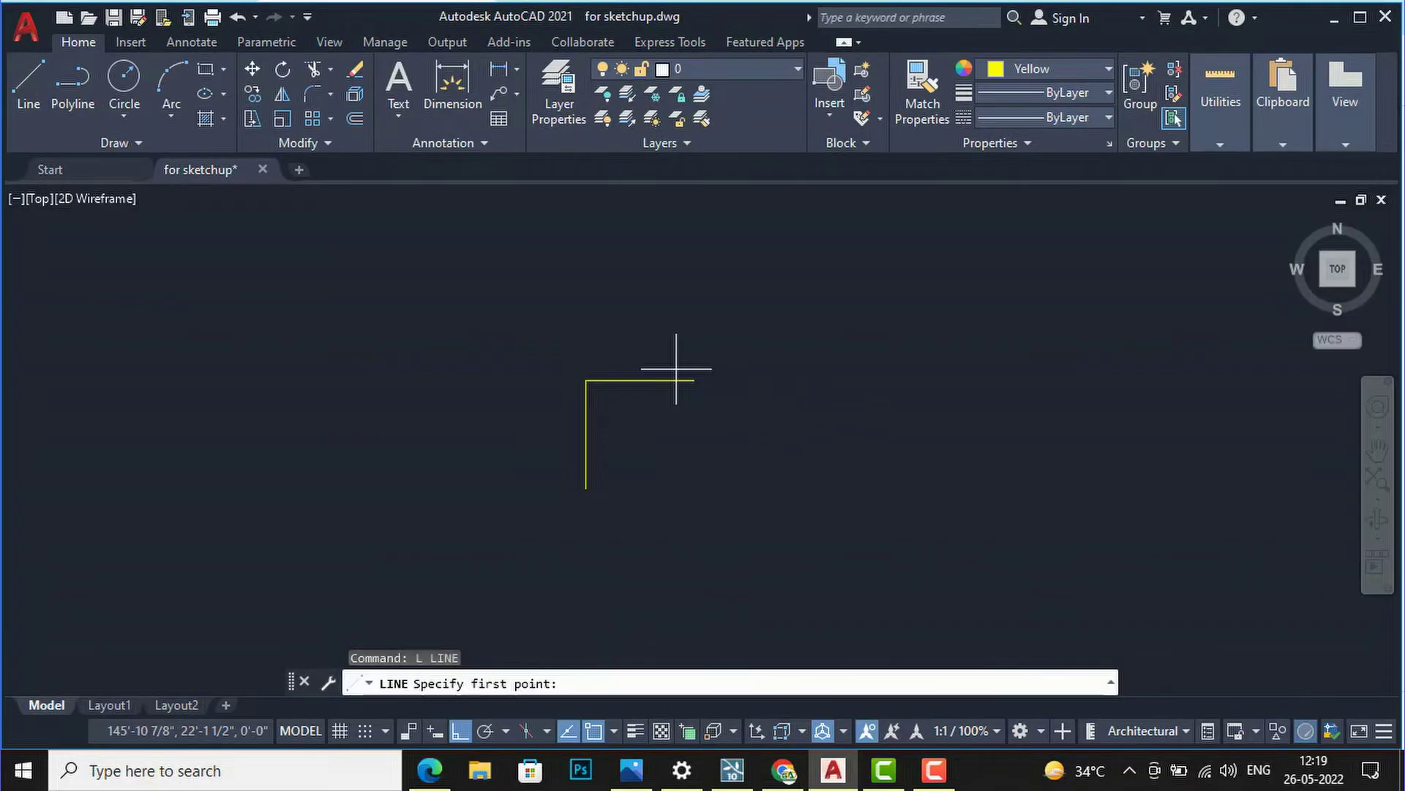
click(696, 381)
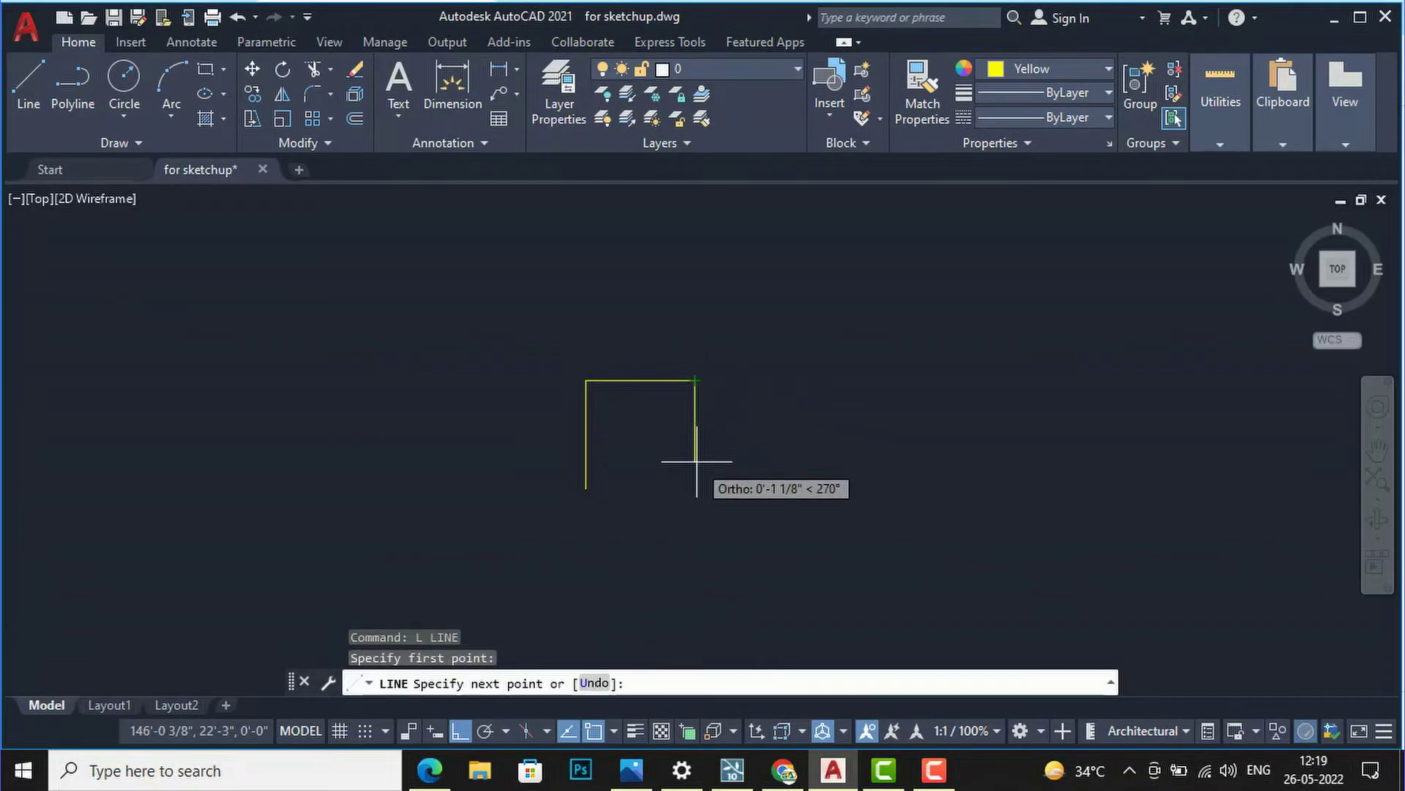
key(Return)
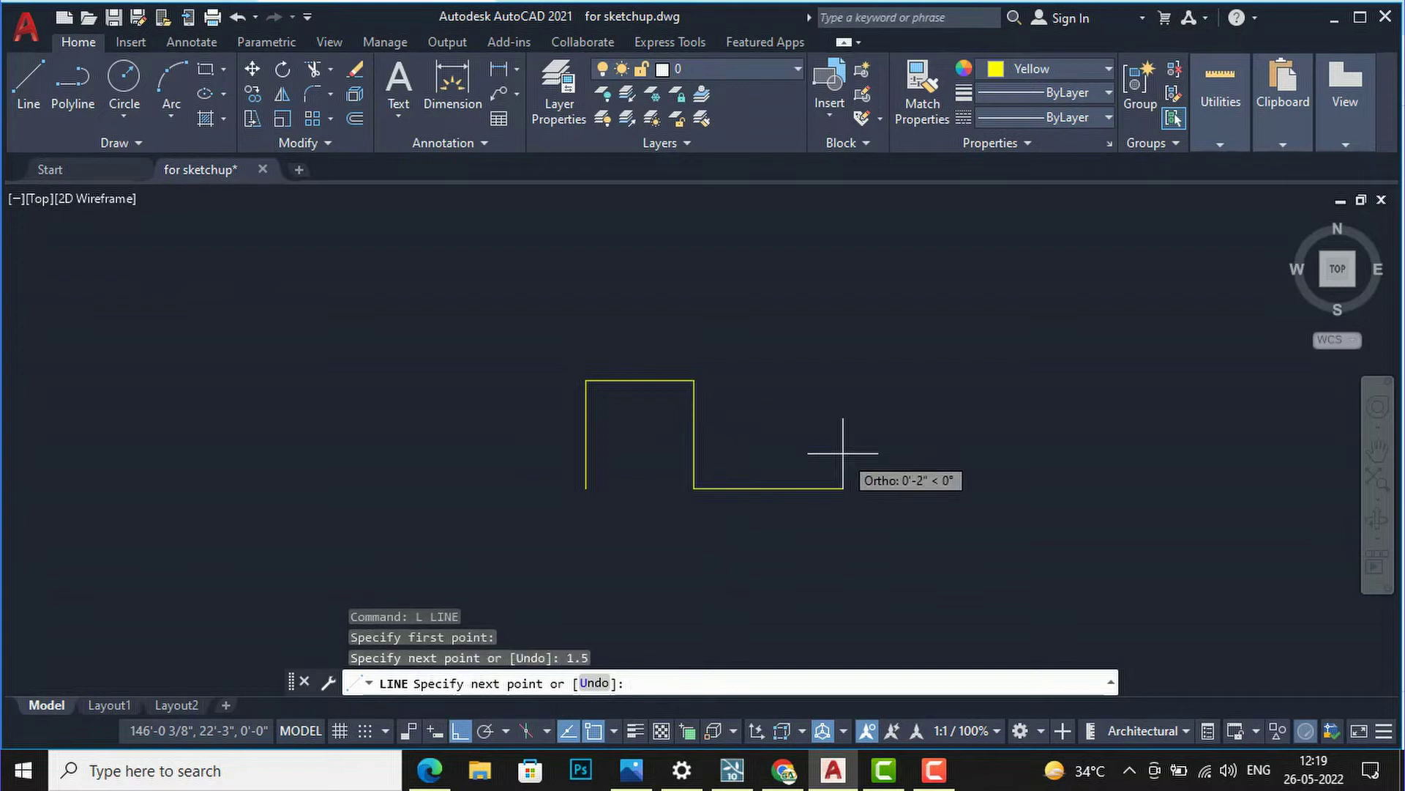
text(1.5)
key(Return)
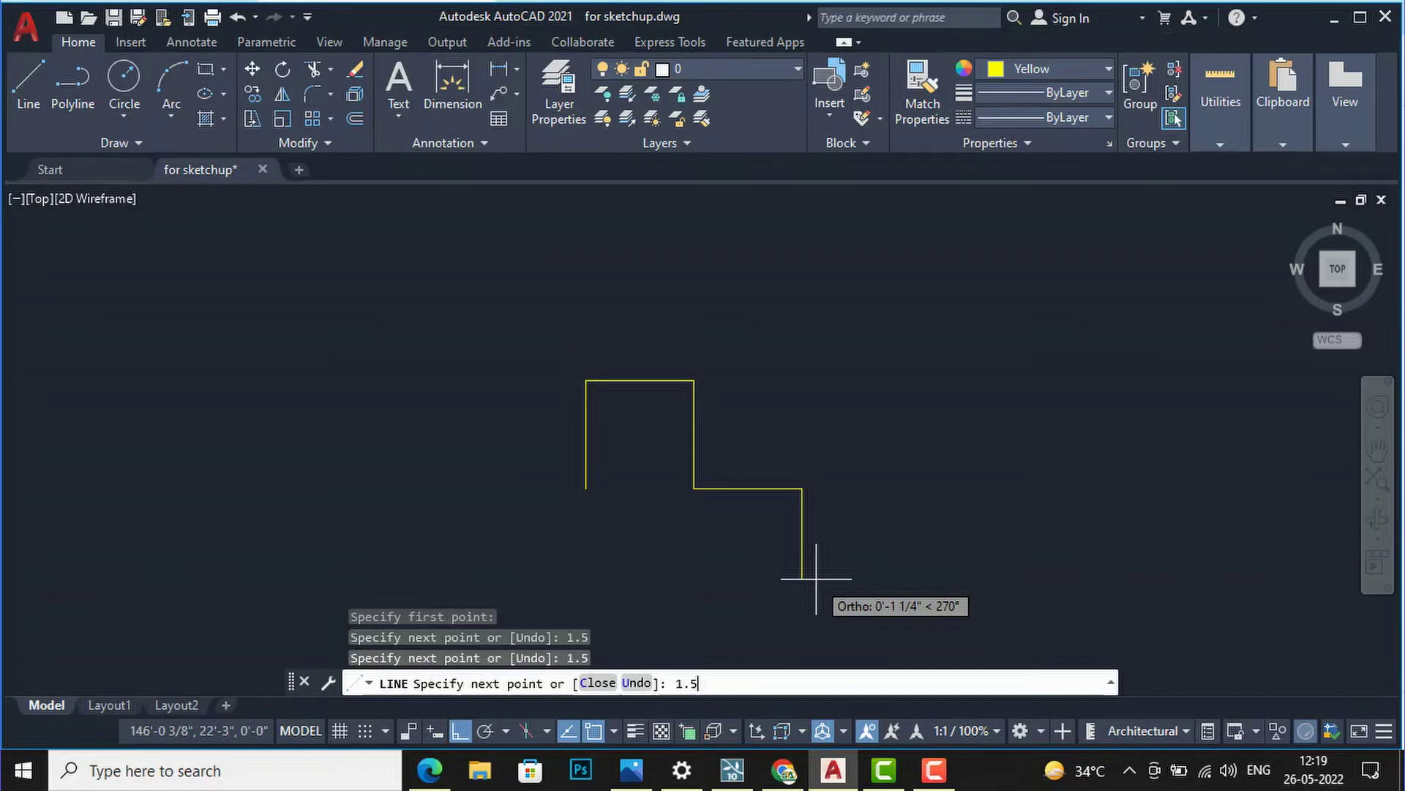
key(Return)
click(489, 552)
key(Return)
- Fillet the base line with the profile's left vertical line at zero radius to close the L-shaped frame outline
scroll(674, 426, down, 3)
scroll(703, 464, up, 3)
text(f)
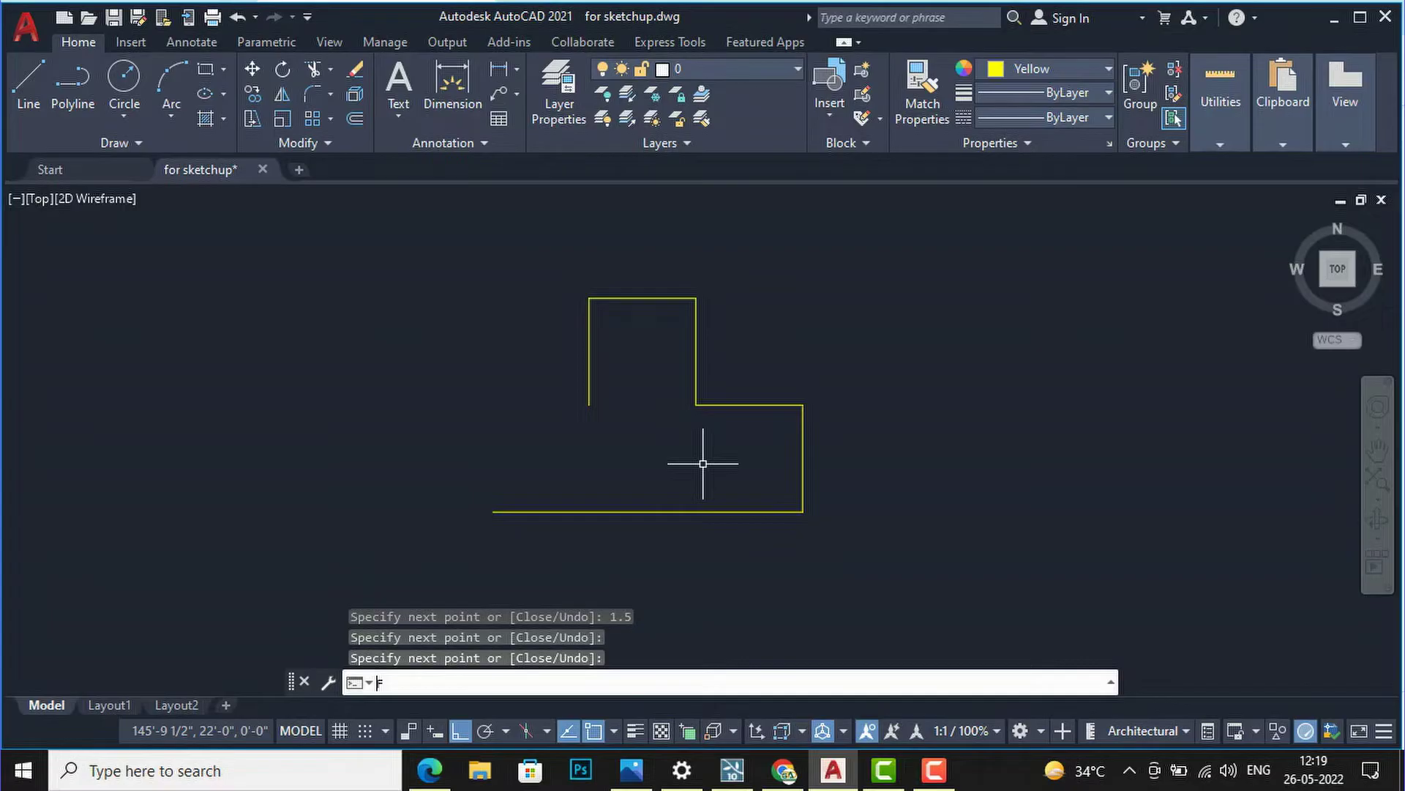
key(Return)
click(596, 511)
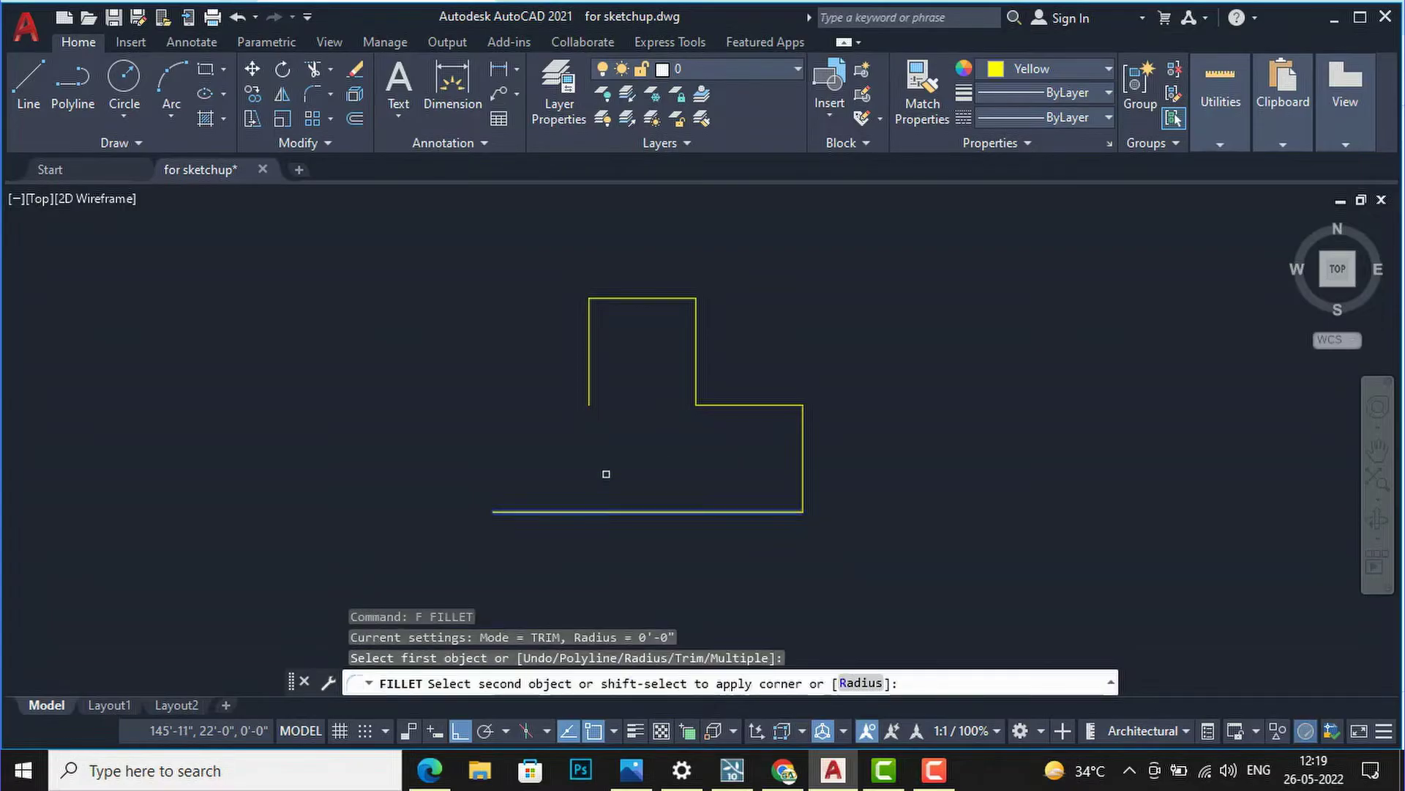
click(590, 363)
- Draw an 8' horizontal line going right from the lower-left corner of the new L-shaped frame profile
scroll(557, 402, down, 5)
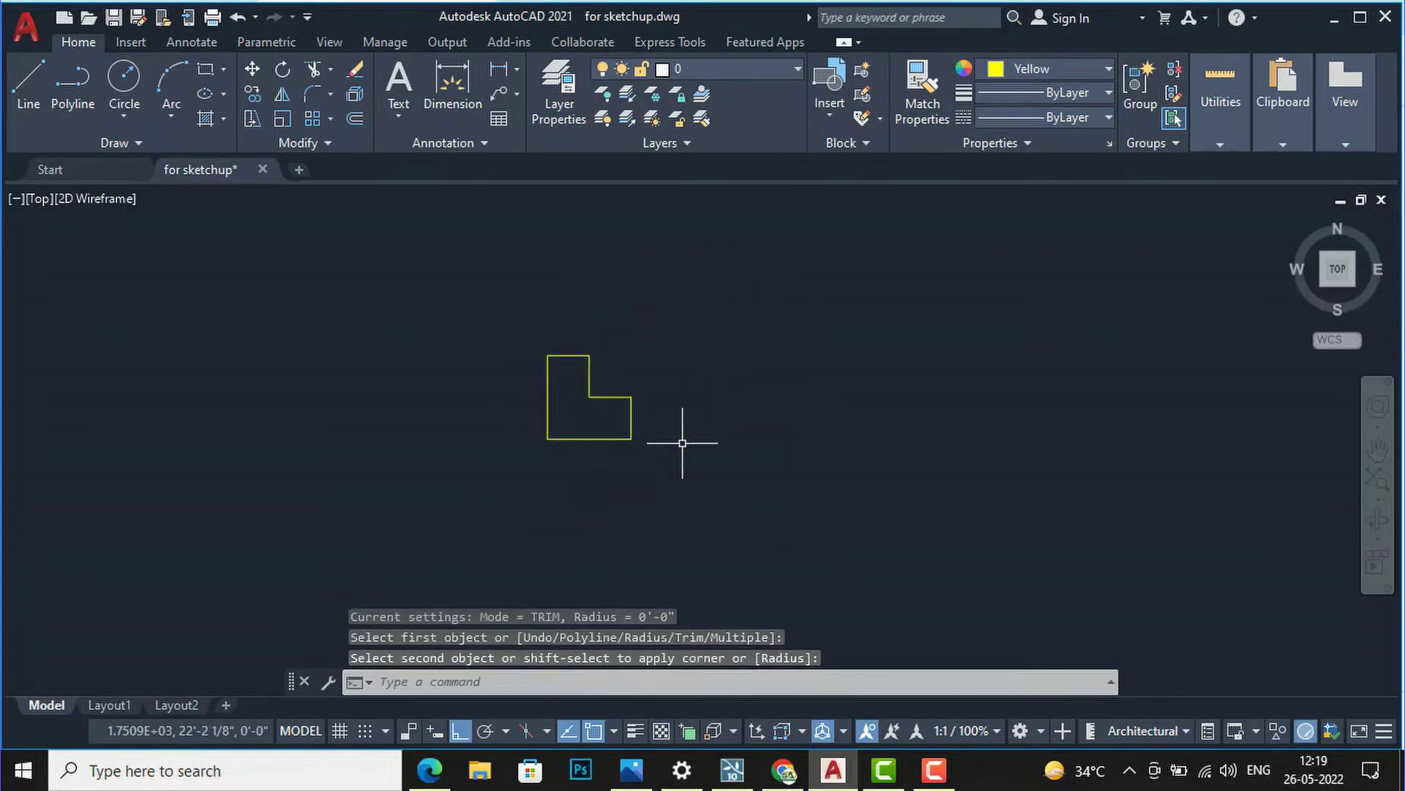
scroll(590, 464, down, 4)
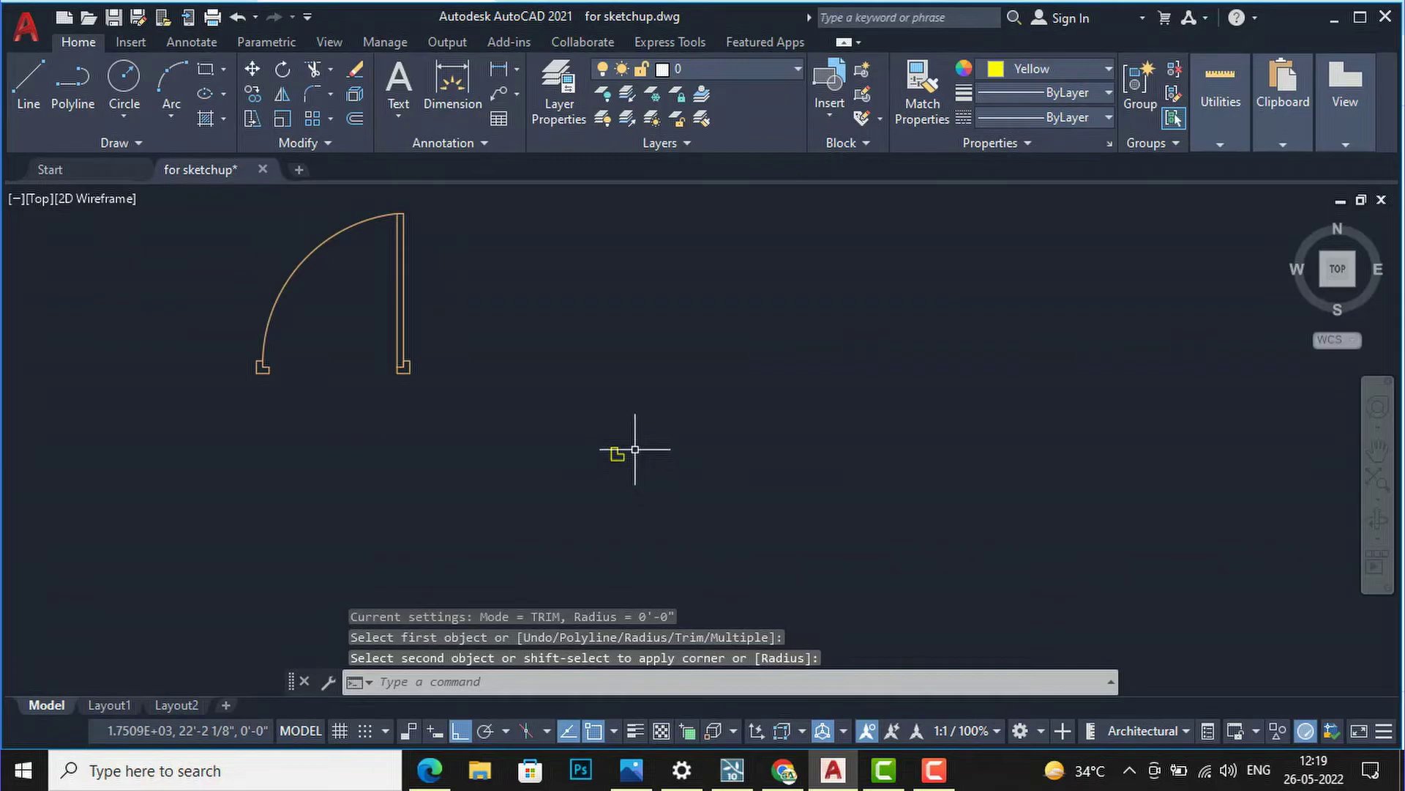
scroll(637, 443, up, 4)
scroll(637, 442, up, 2)
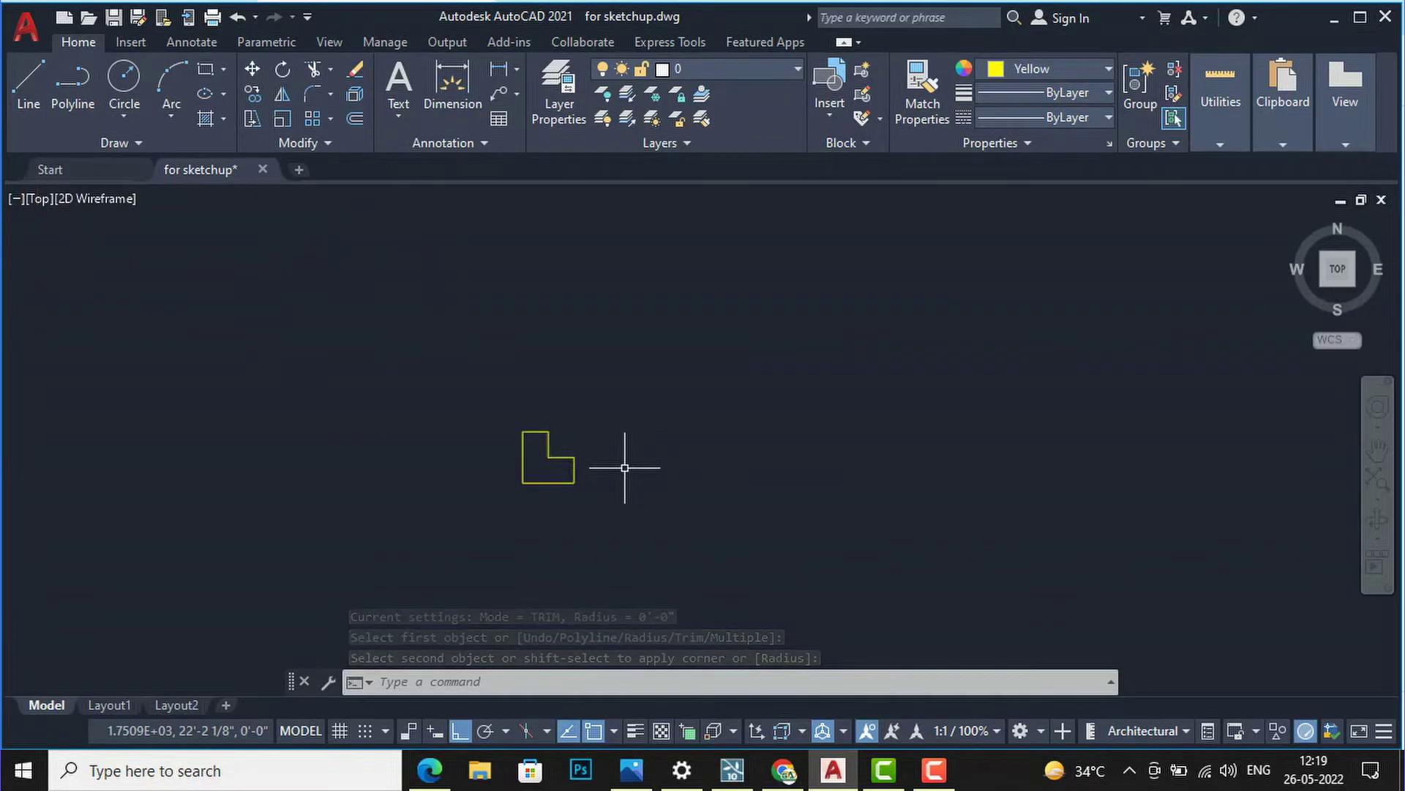
scroll(672, 426, down, 6)
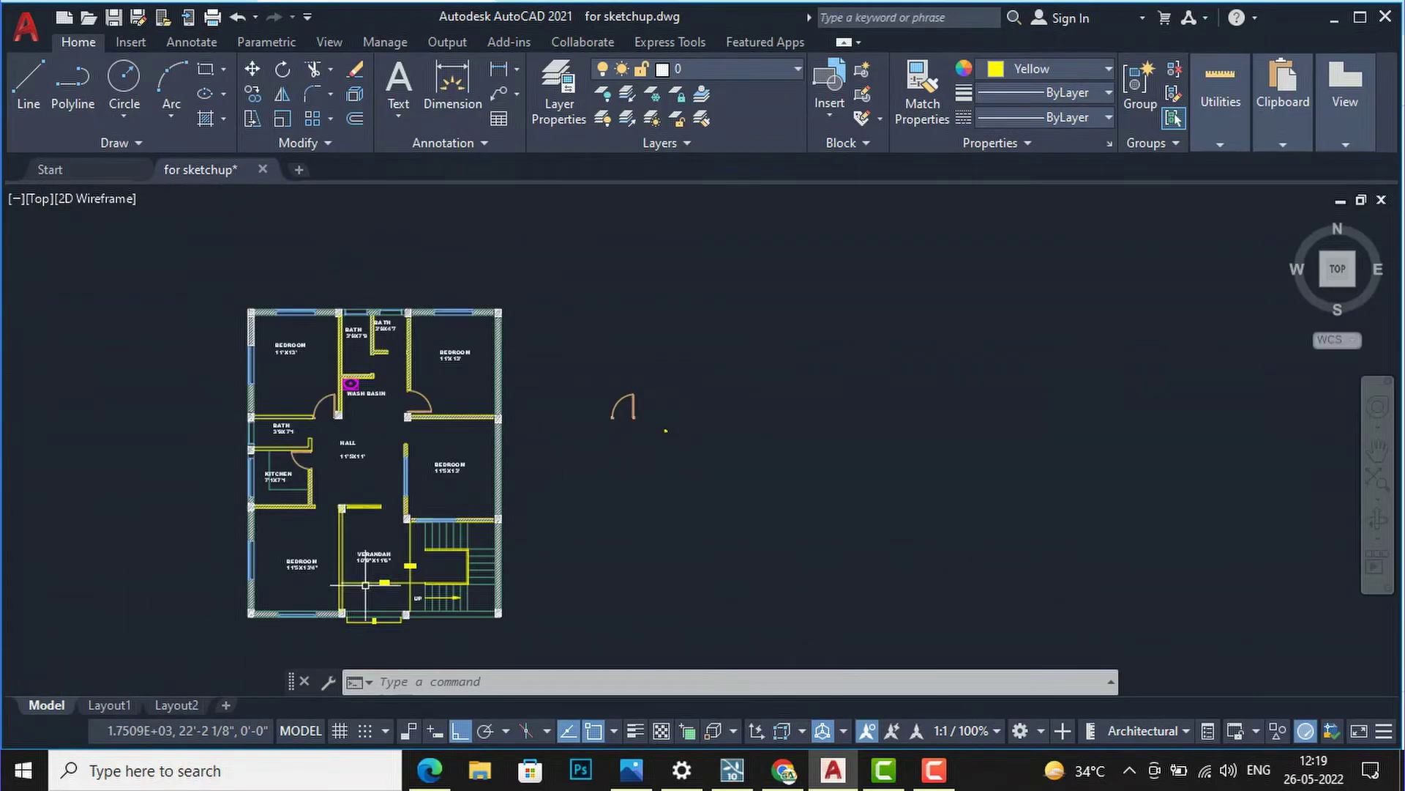
scroll(681, 455, up, 2)
scroll(659, 399, up, 6)
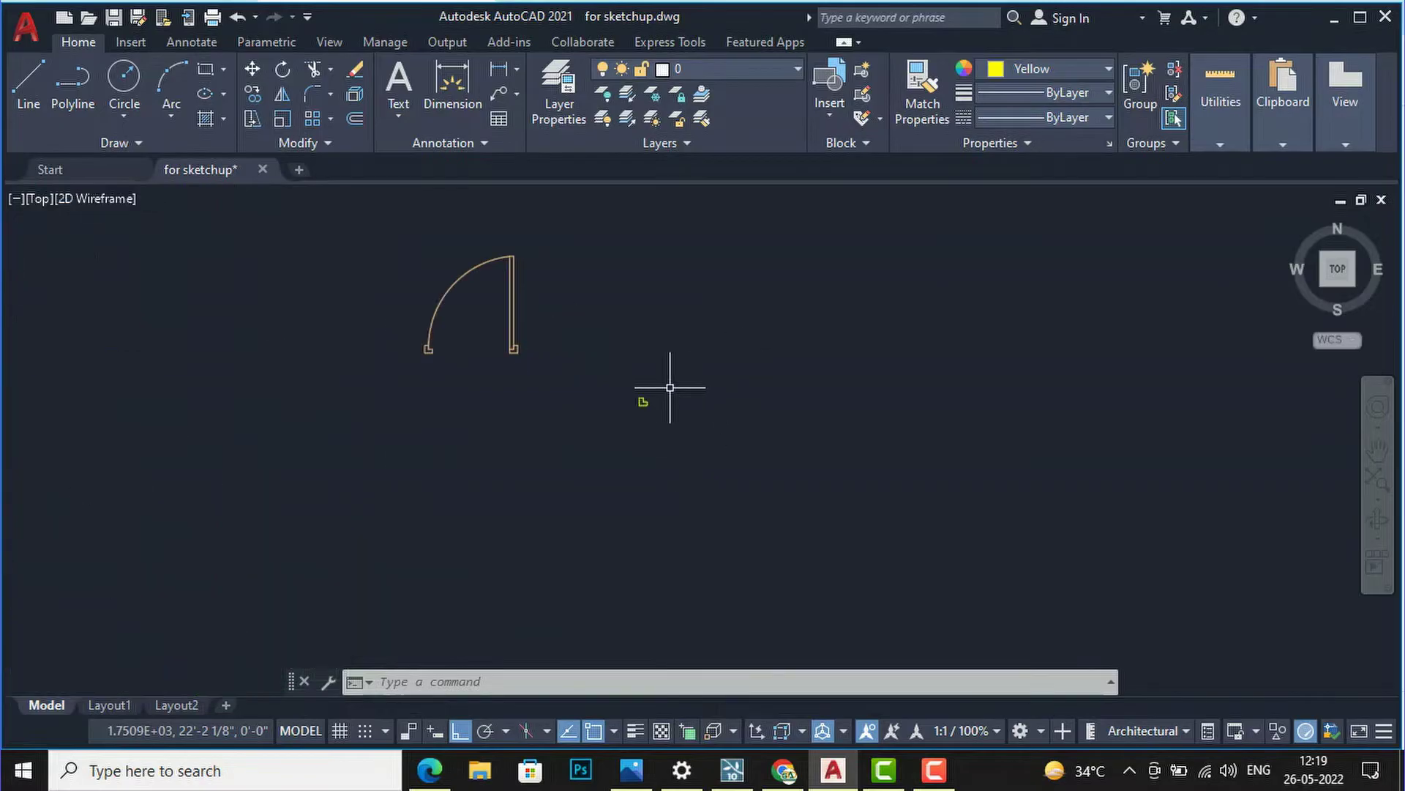
text(L)
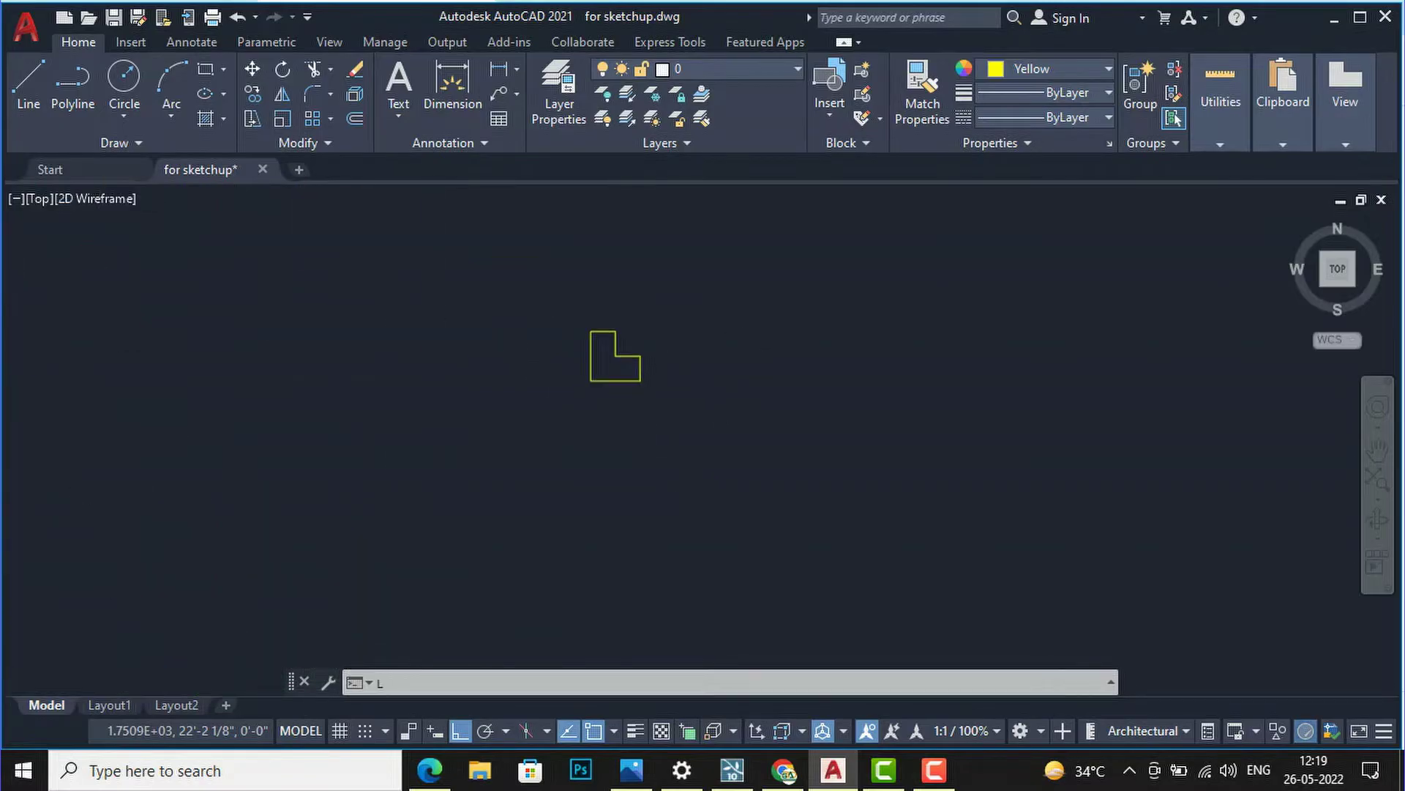
key(Return)
click(590, 381)
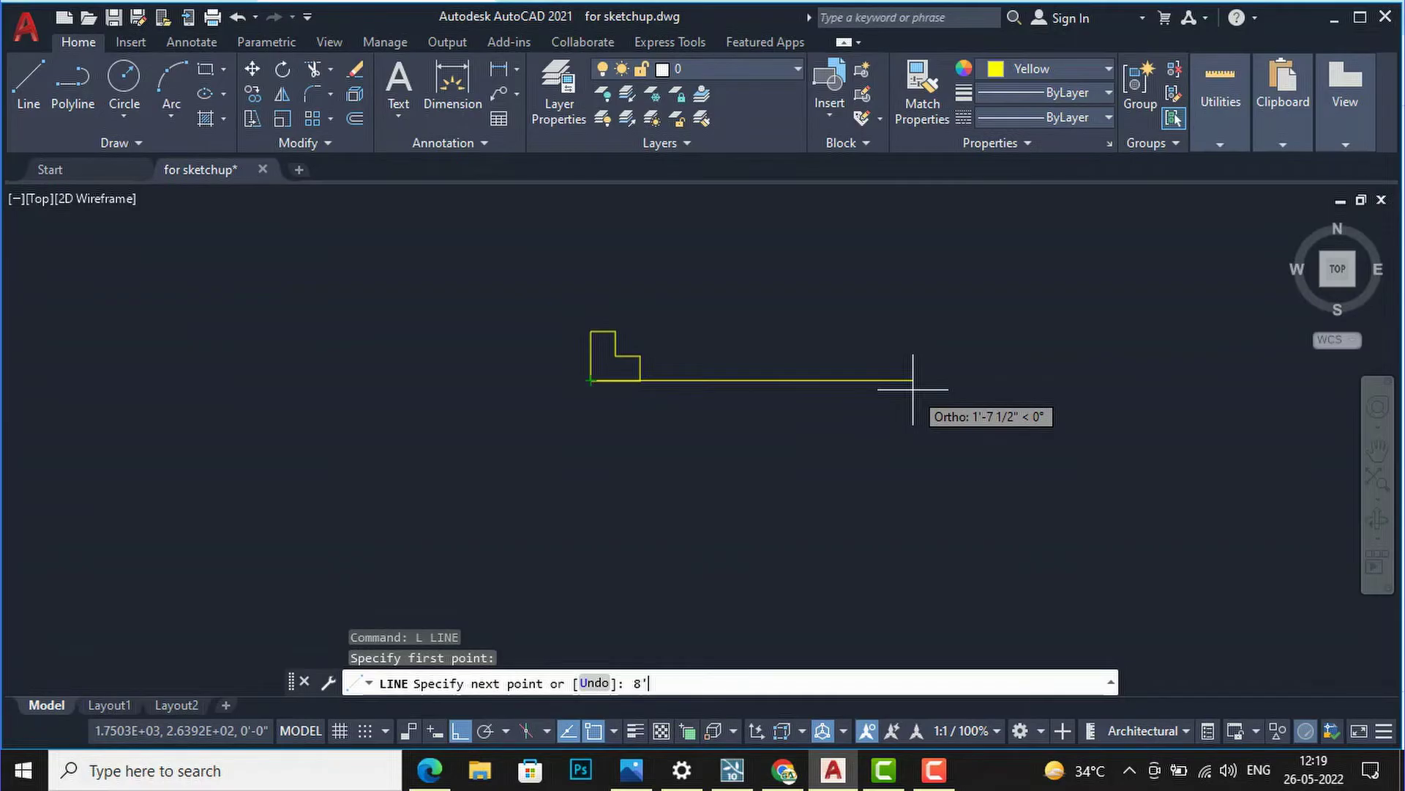
text(8')
key(Return)
scroll(659, 472, down, 6)
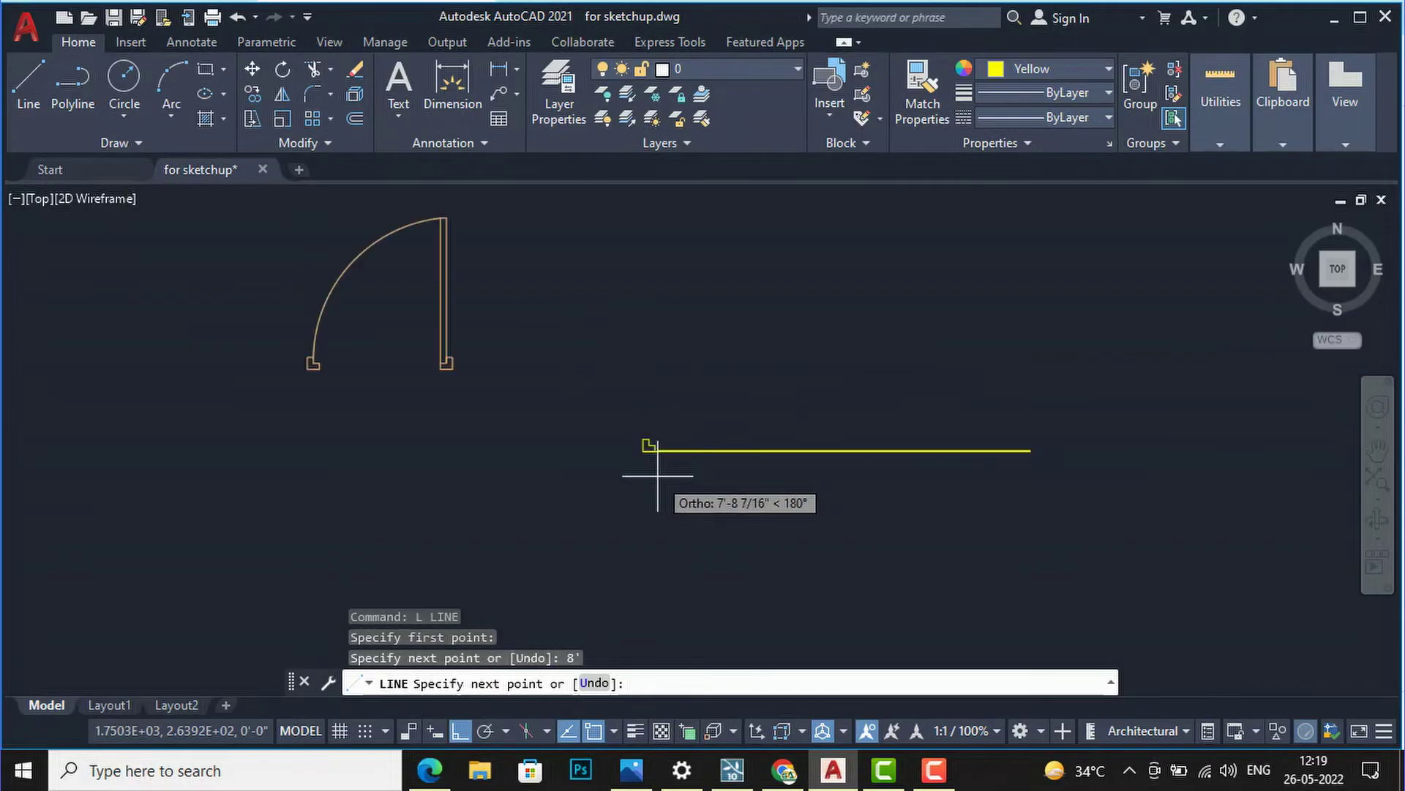
key(Escape)
- Mirror the L-shaped frame profile about a vertical axis through the 8' line's midpoint, keeping the original
scroll(657, 475, up, 2)
click(616, 376)
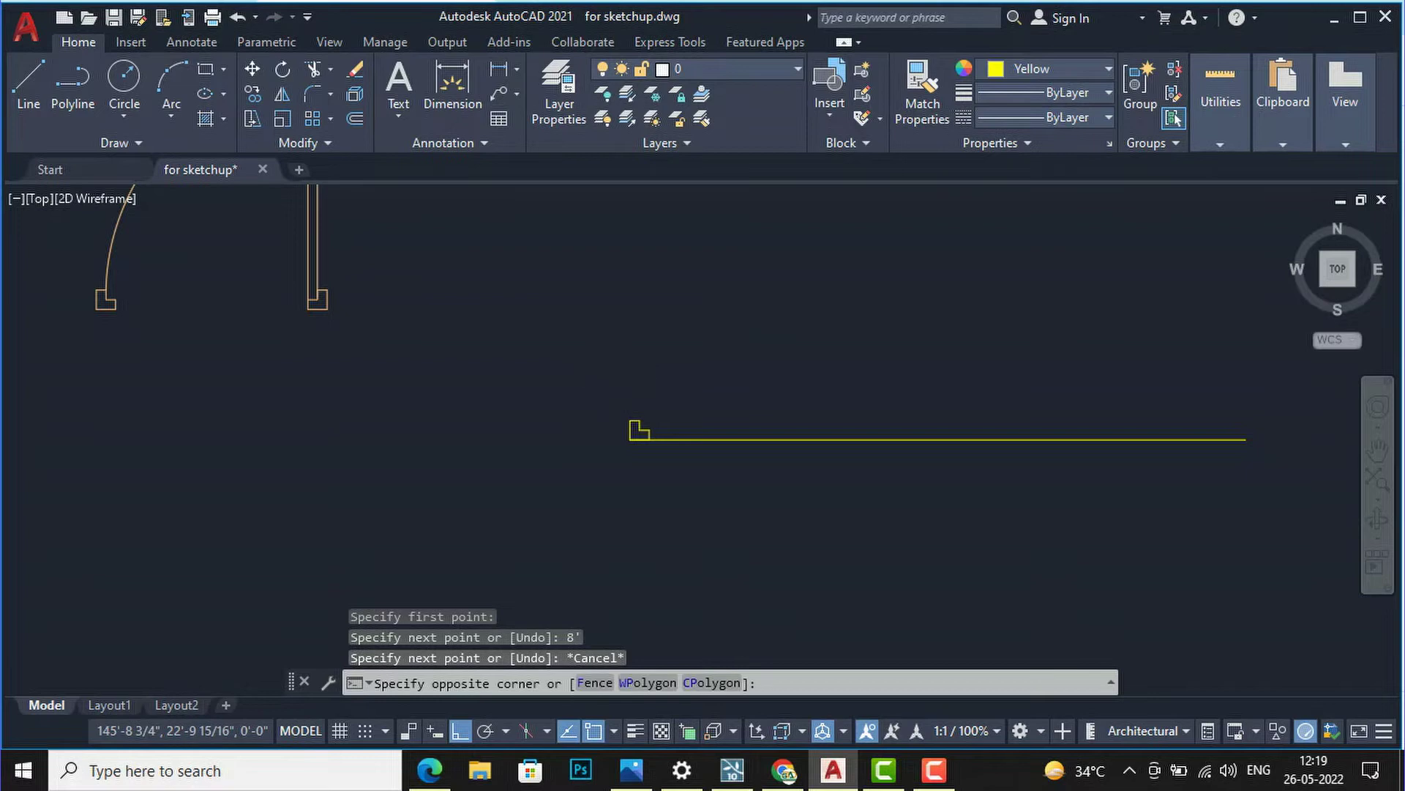
click(659, 451)
text(mirror line:)
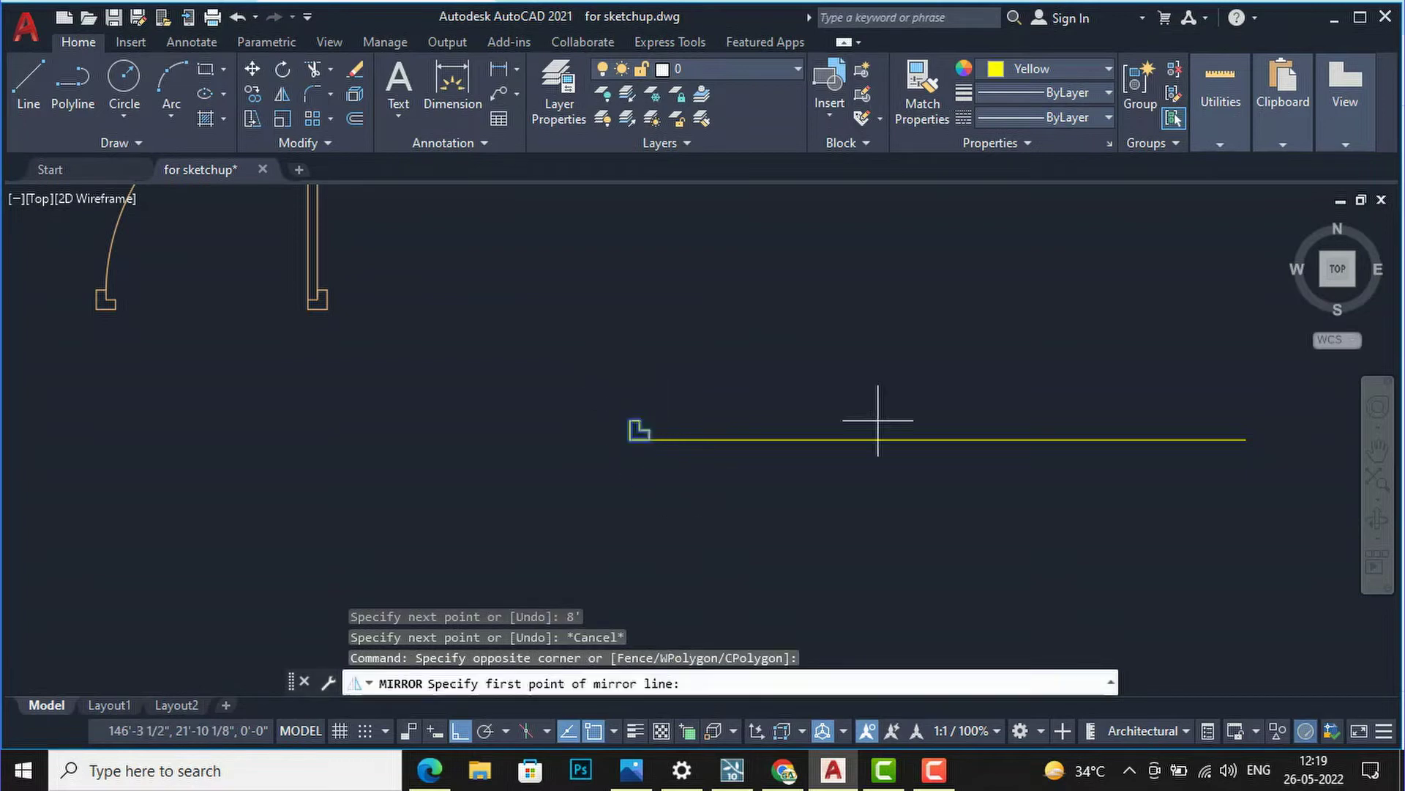
key(Return)
click(937, 439)
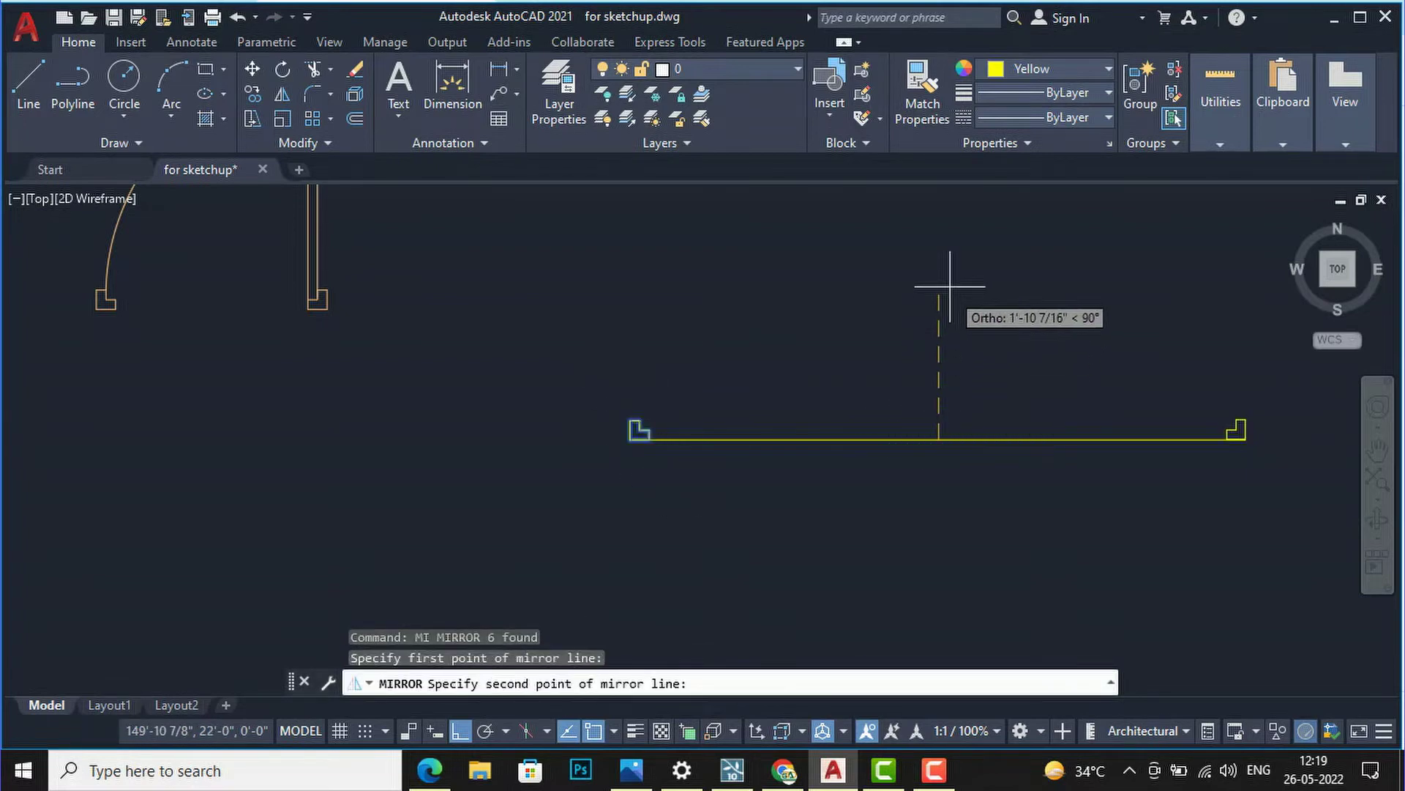
click(942, 274)
key(Return)
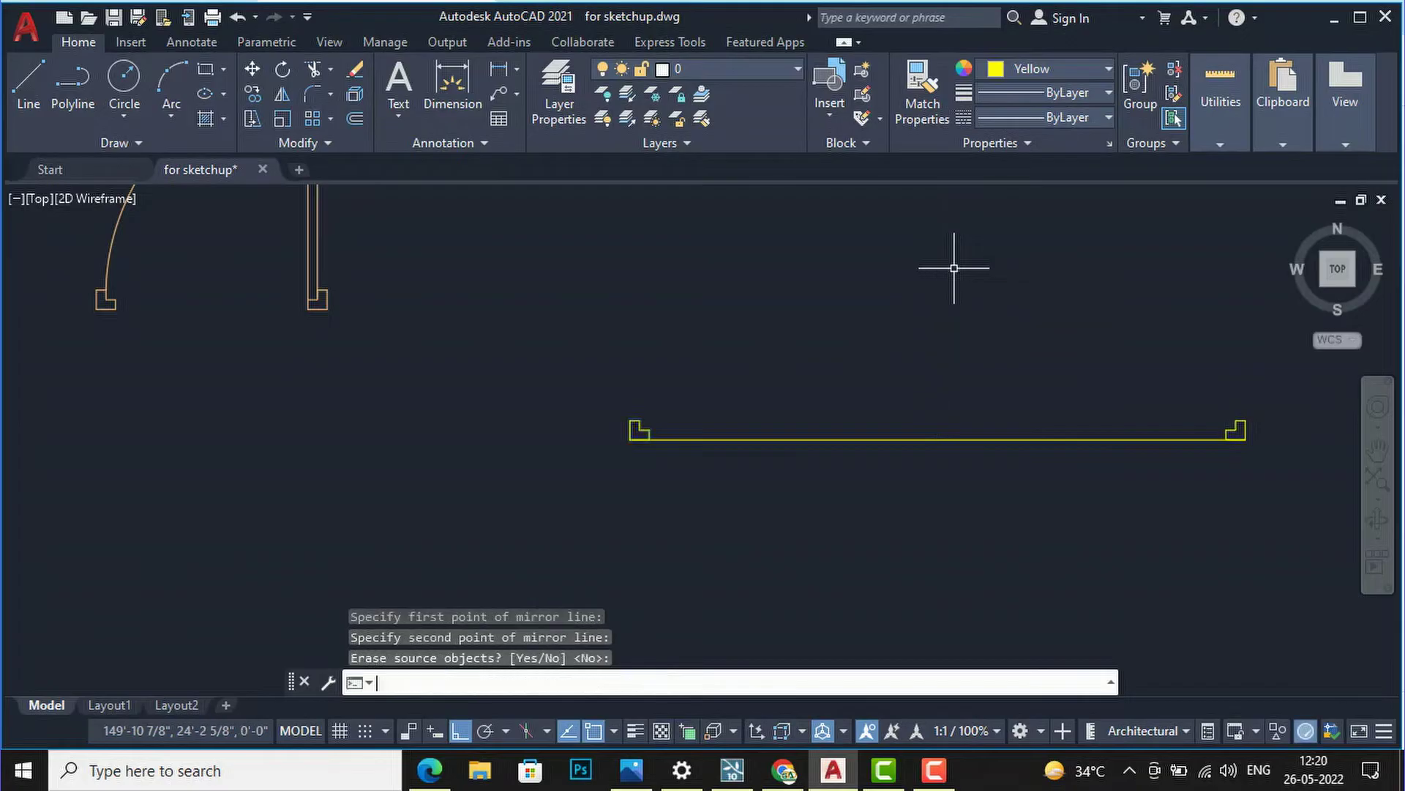
- Draw a 4' line straight up from the inner step corner of the left frame profile
scroll(701, 463, down, 2)
scroll(1113, 390, up, 2)
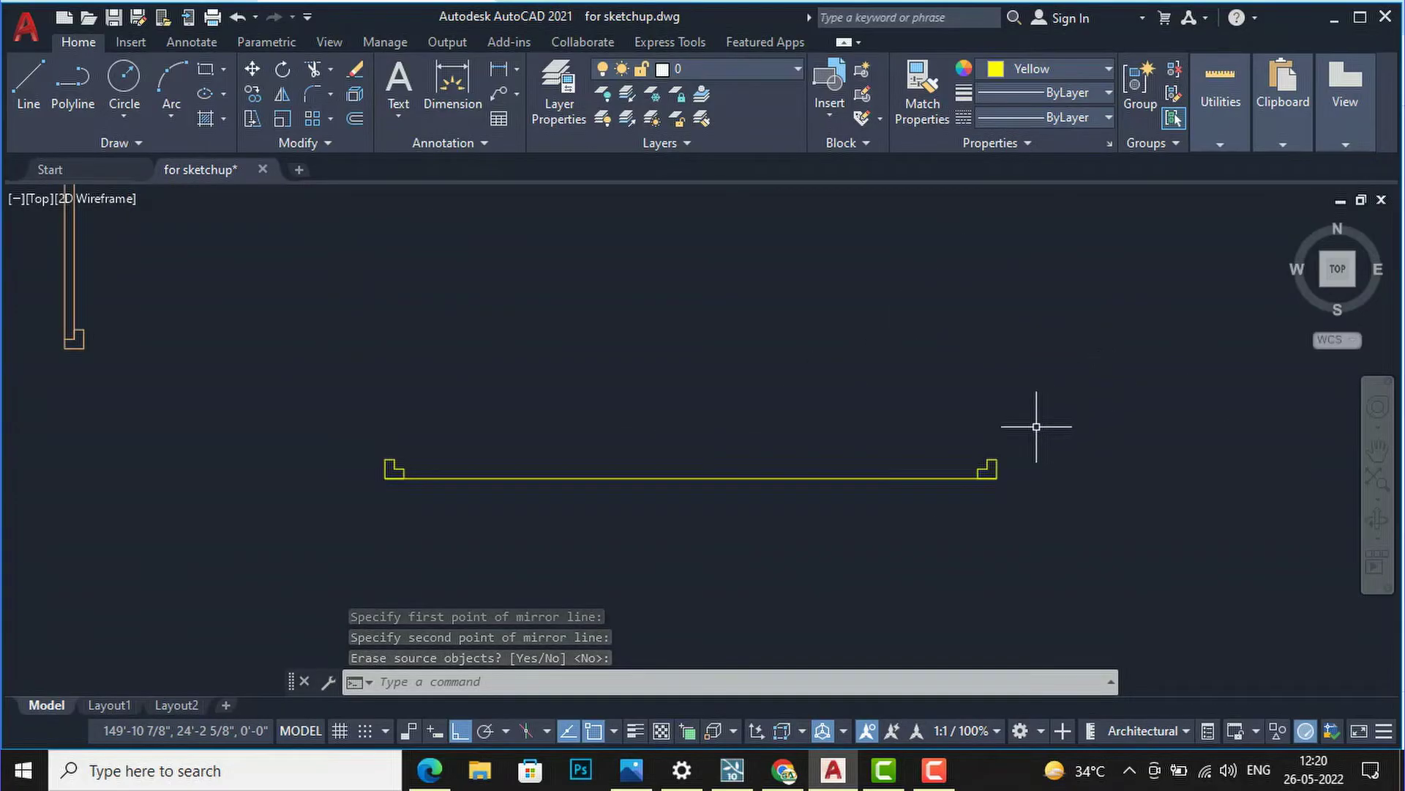
scroll(442, 402, up, 2)
scroll(764, 556, down, 2)
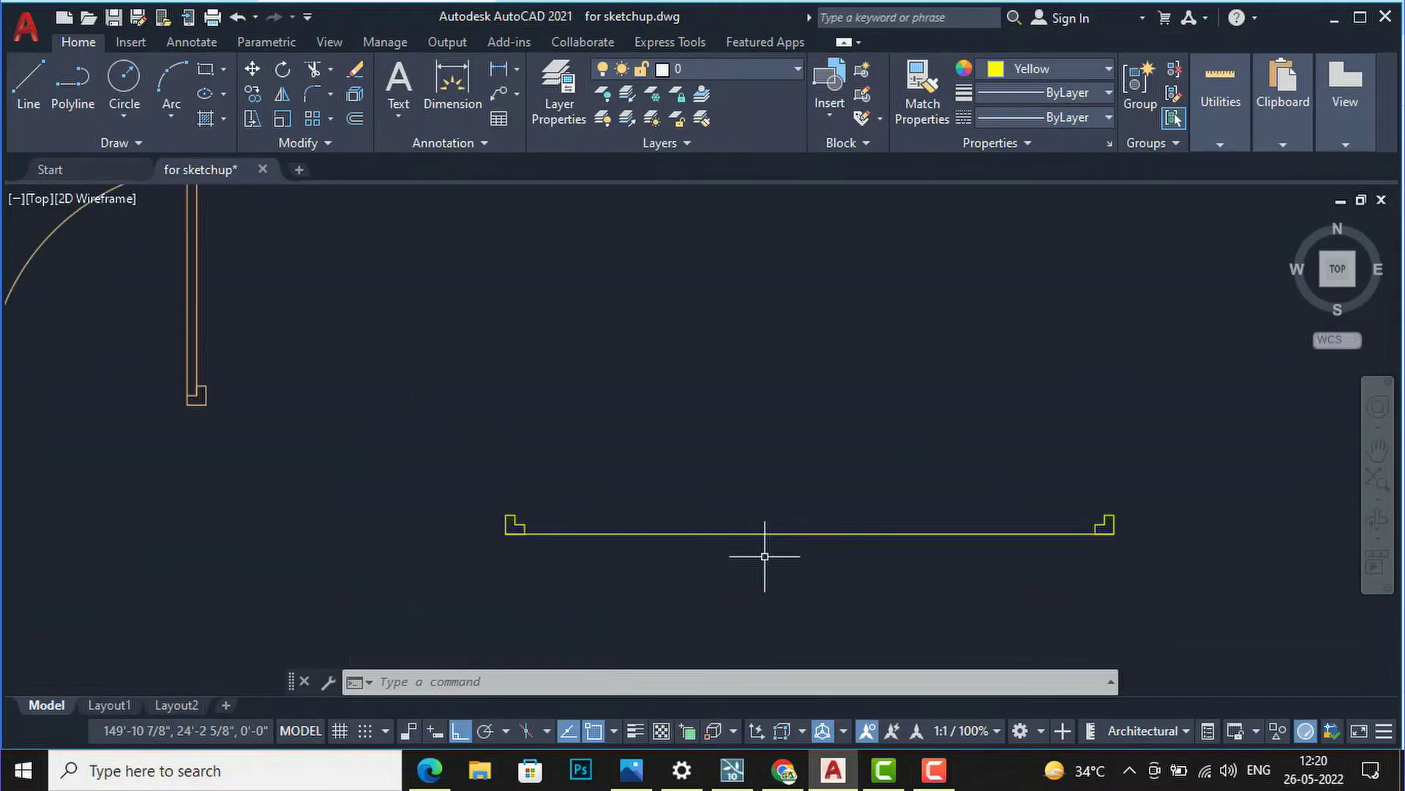
scroll(219, 337, down, 2)
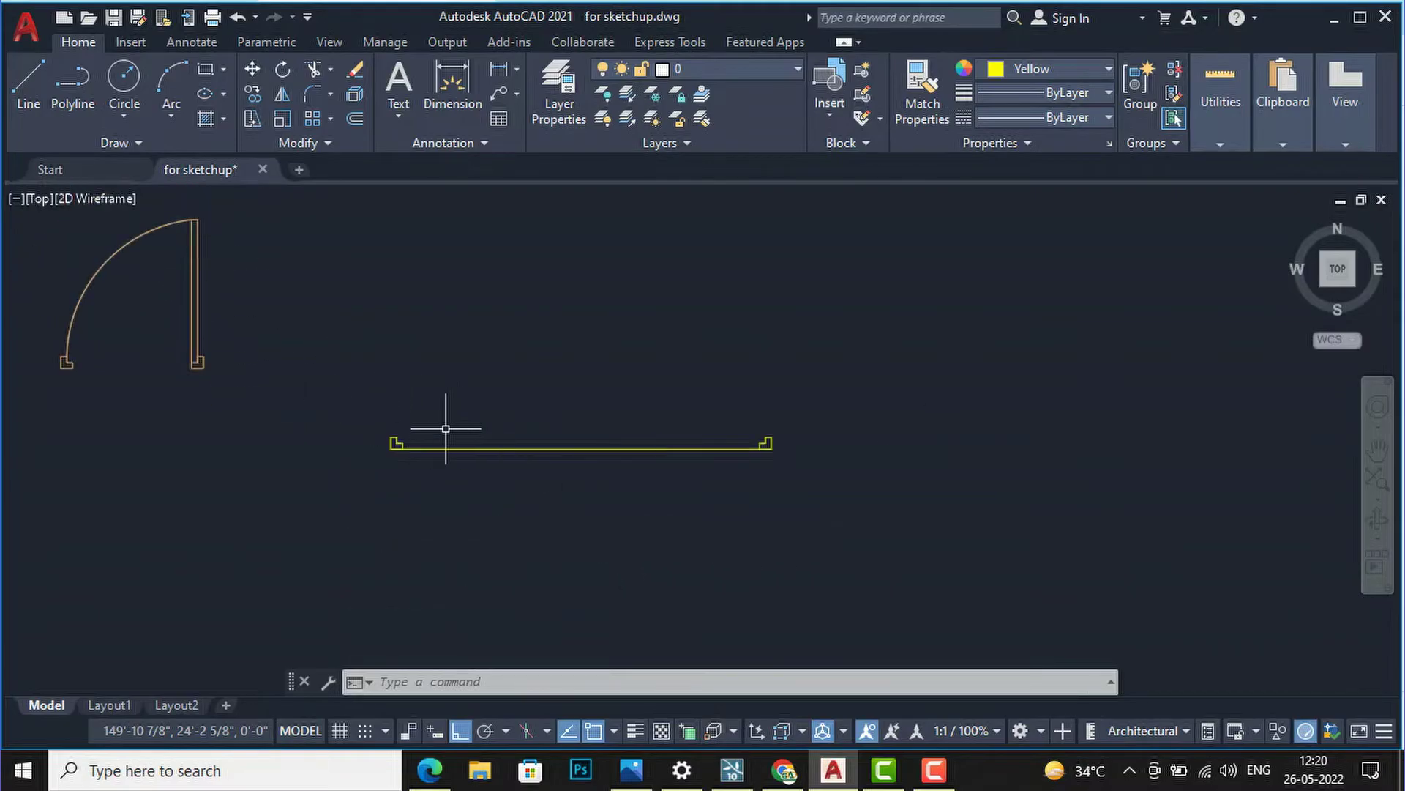
scroll(435, 442, up, 2)
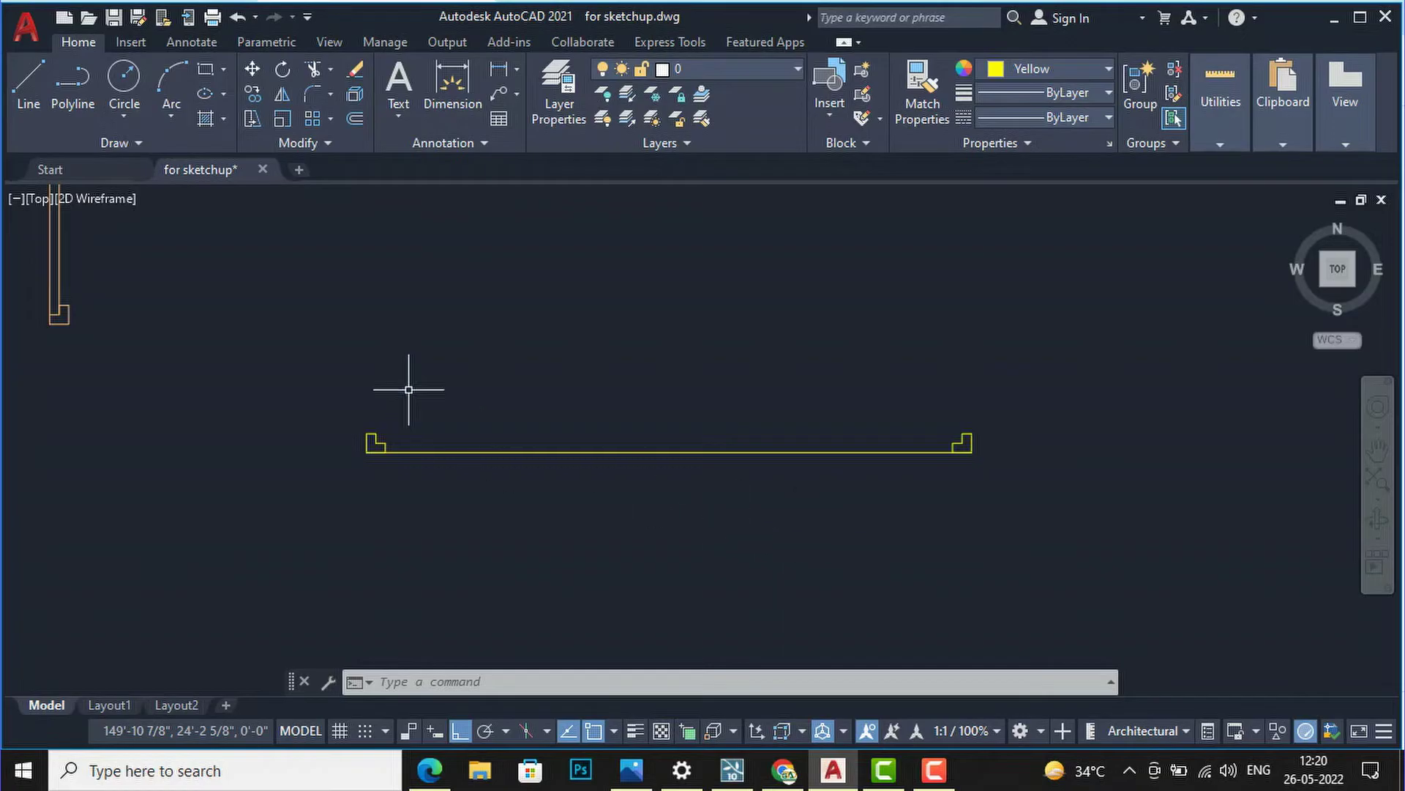
scroll(488, 386, up, 2)
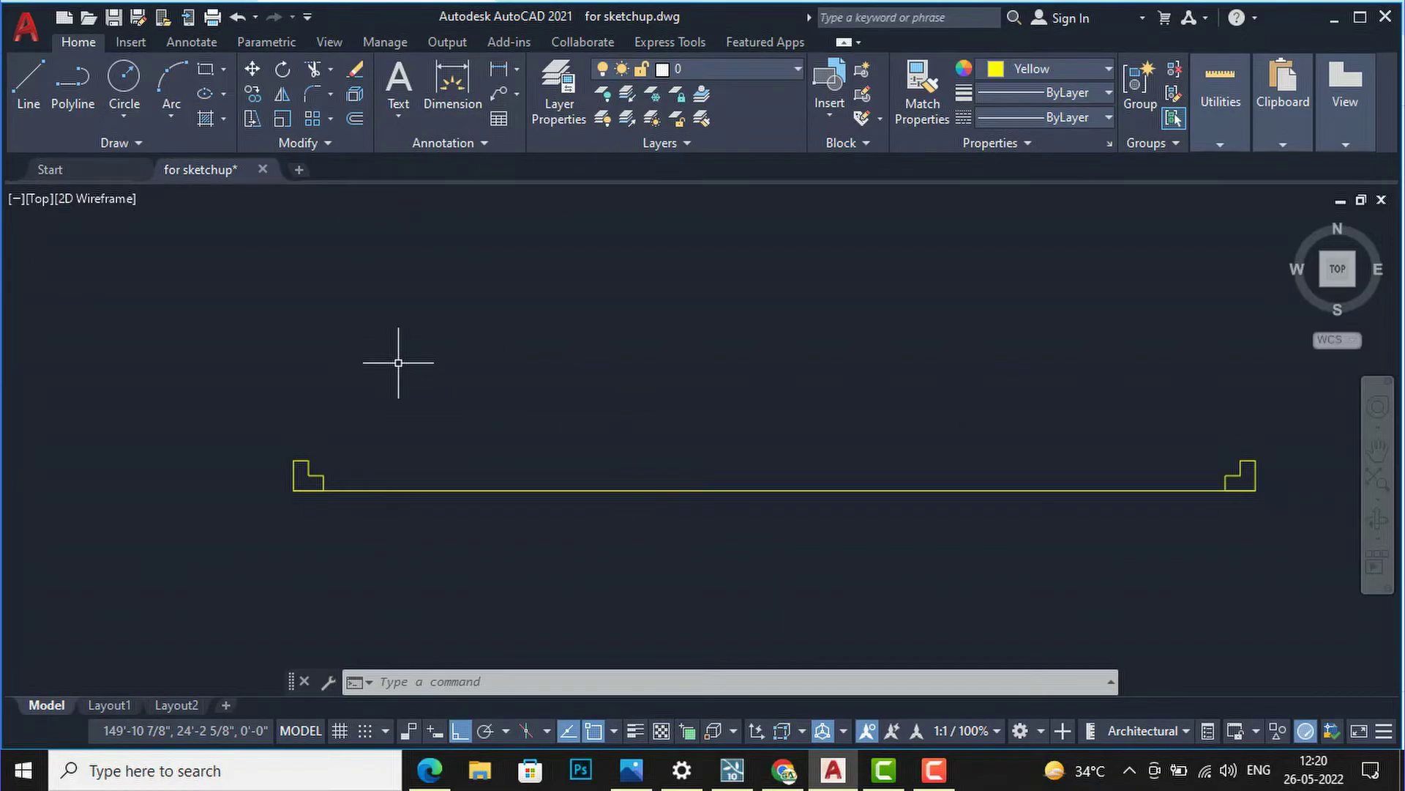
text(L)
key(Return)
scroll(308, 477, up, 2)
scroll(307, 467, up, 2)
scroll(307, 466, up, 2)
click(304, 497)
scroll(314, 494, down, 4)
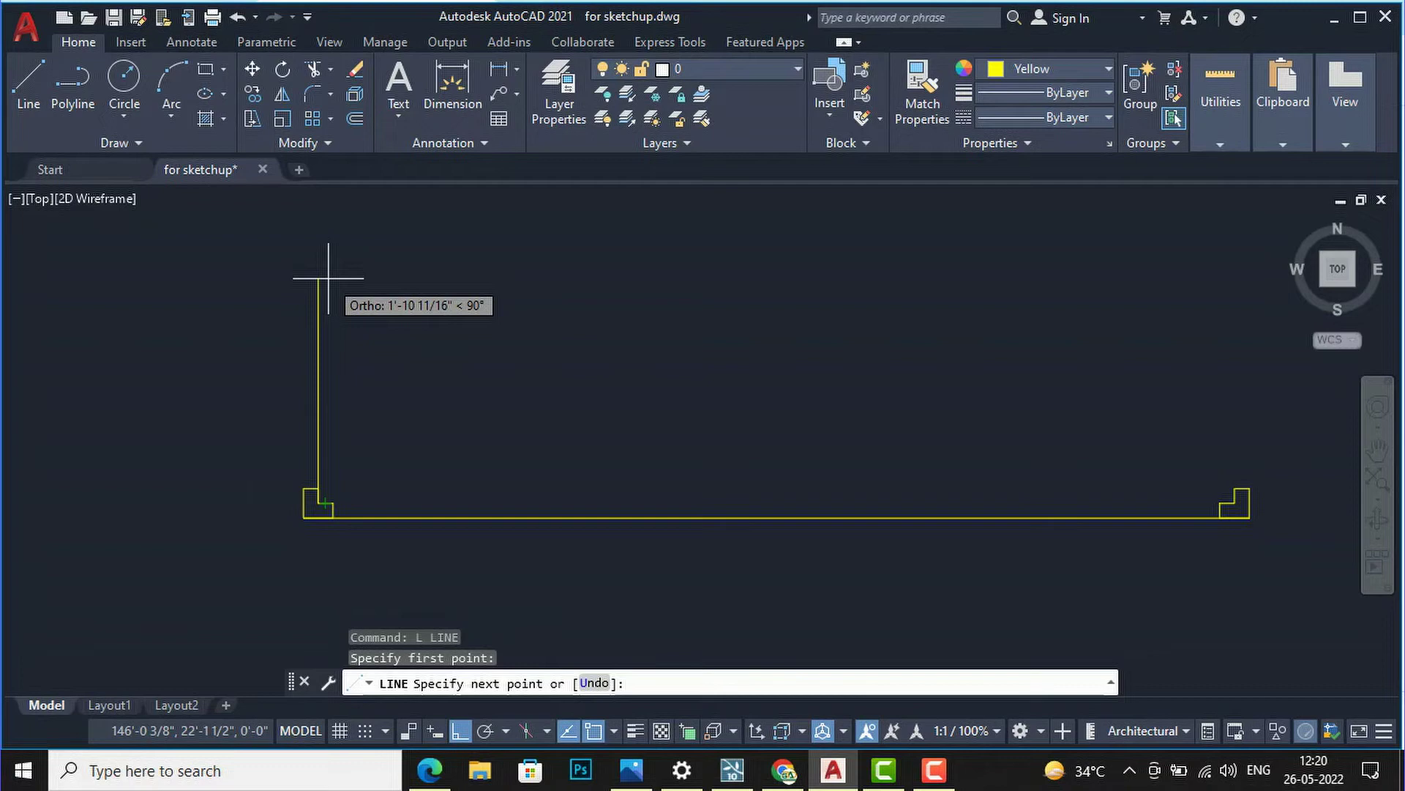
text(4')
key(Return)
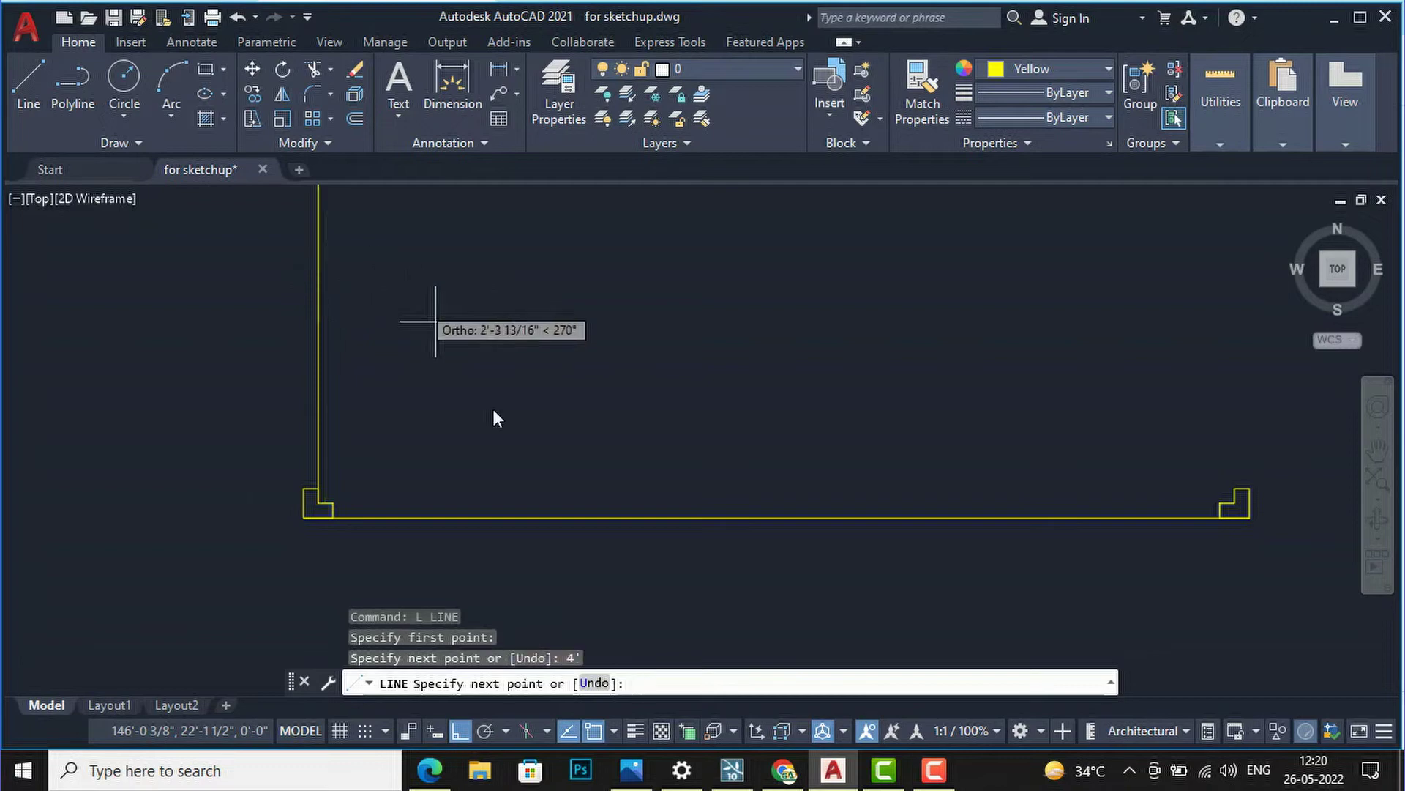
scroll(539, 502, down, 4)
scroll(495, 328, up, 2)
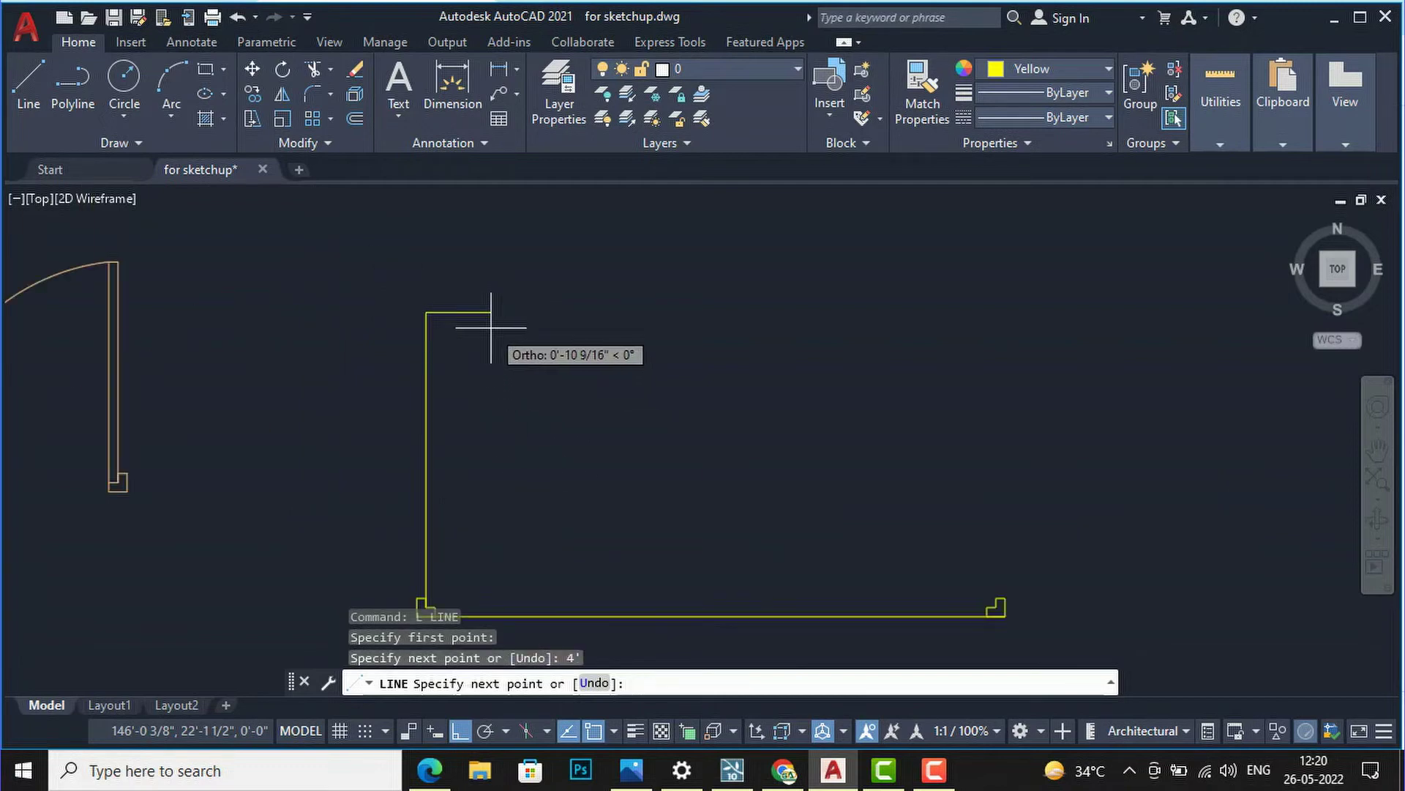
key(Escape)
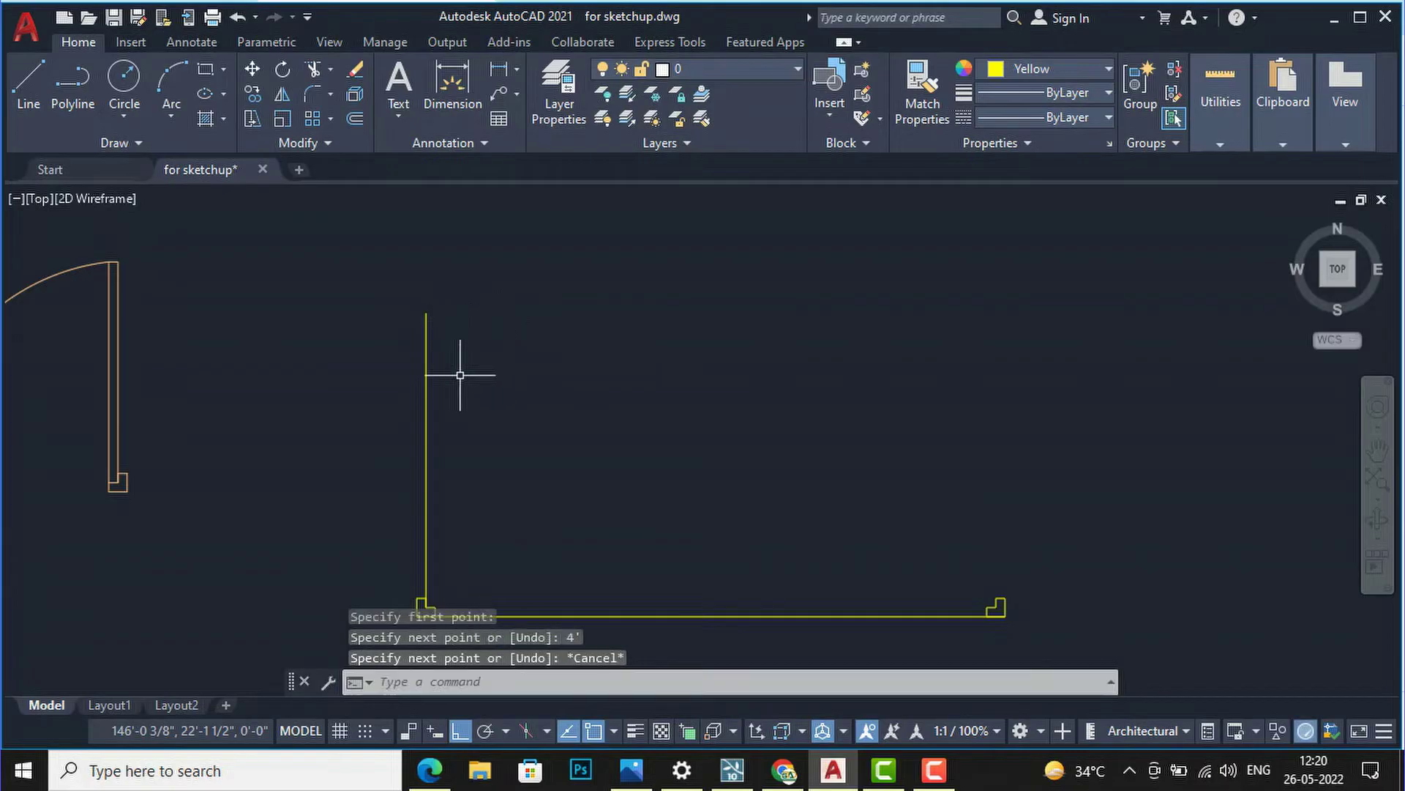
- Offset the 4' vertical line 1.5" to the right to give the door leaf its thickness
text(o)
key(Return)
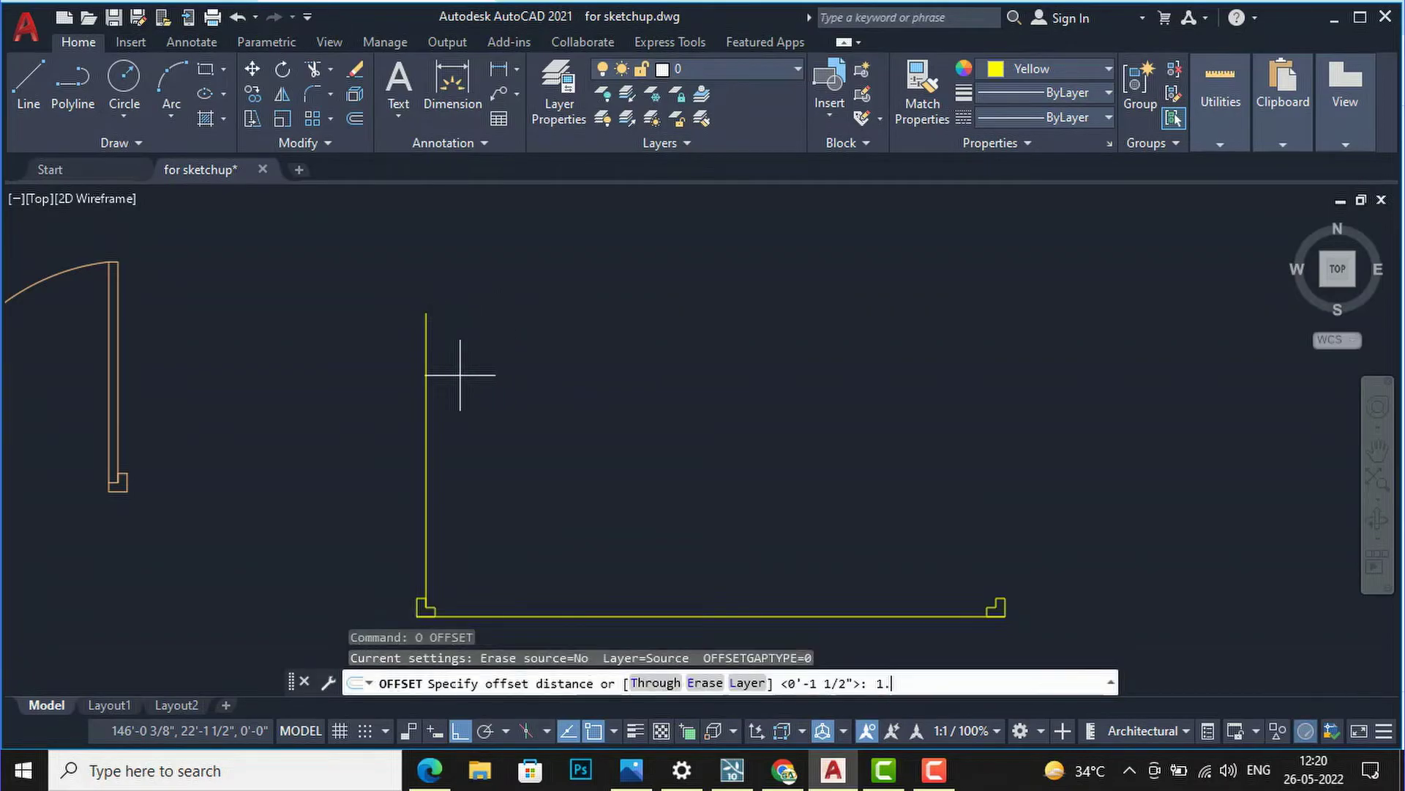
key(Return)
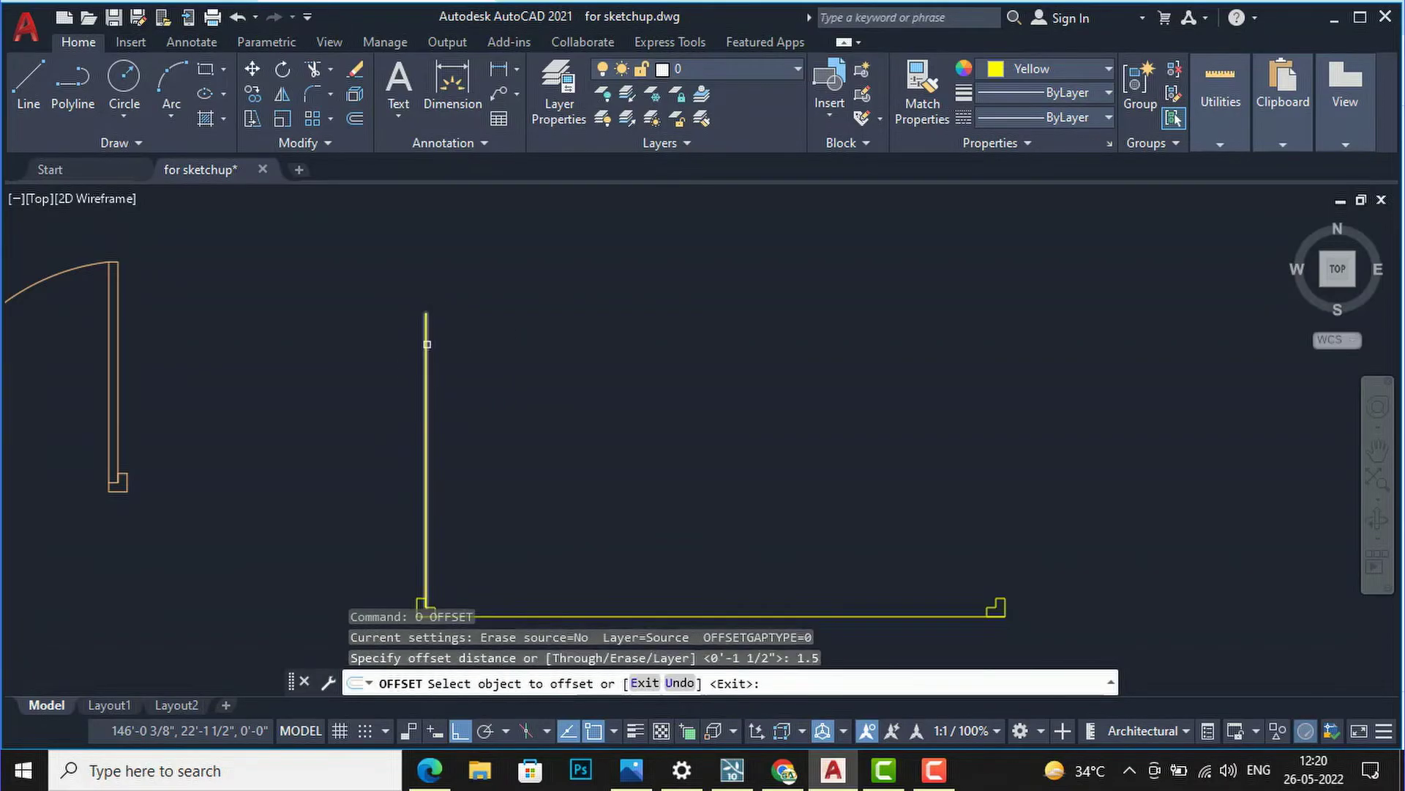
click(423, 353)
click(461, 308)
key(Return)
- Close the top of the door leaf with a short line joining the upper ends of its two vertical lines
scroll(431, 307, up, 3)
text(l)
key(Return)
scroll(431, 308, up, 2)
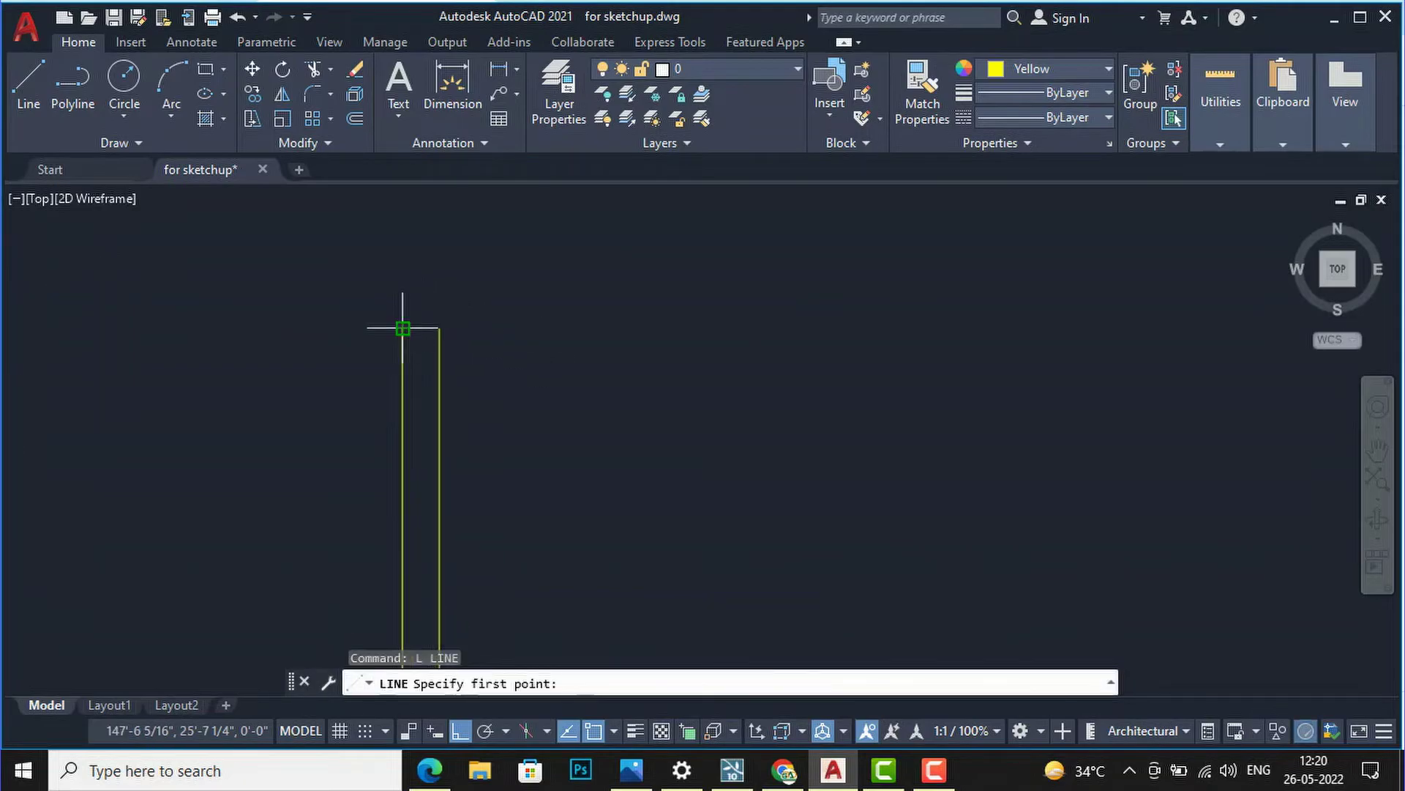
click(403, 328)
click(439, 328)
key(Return)
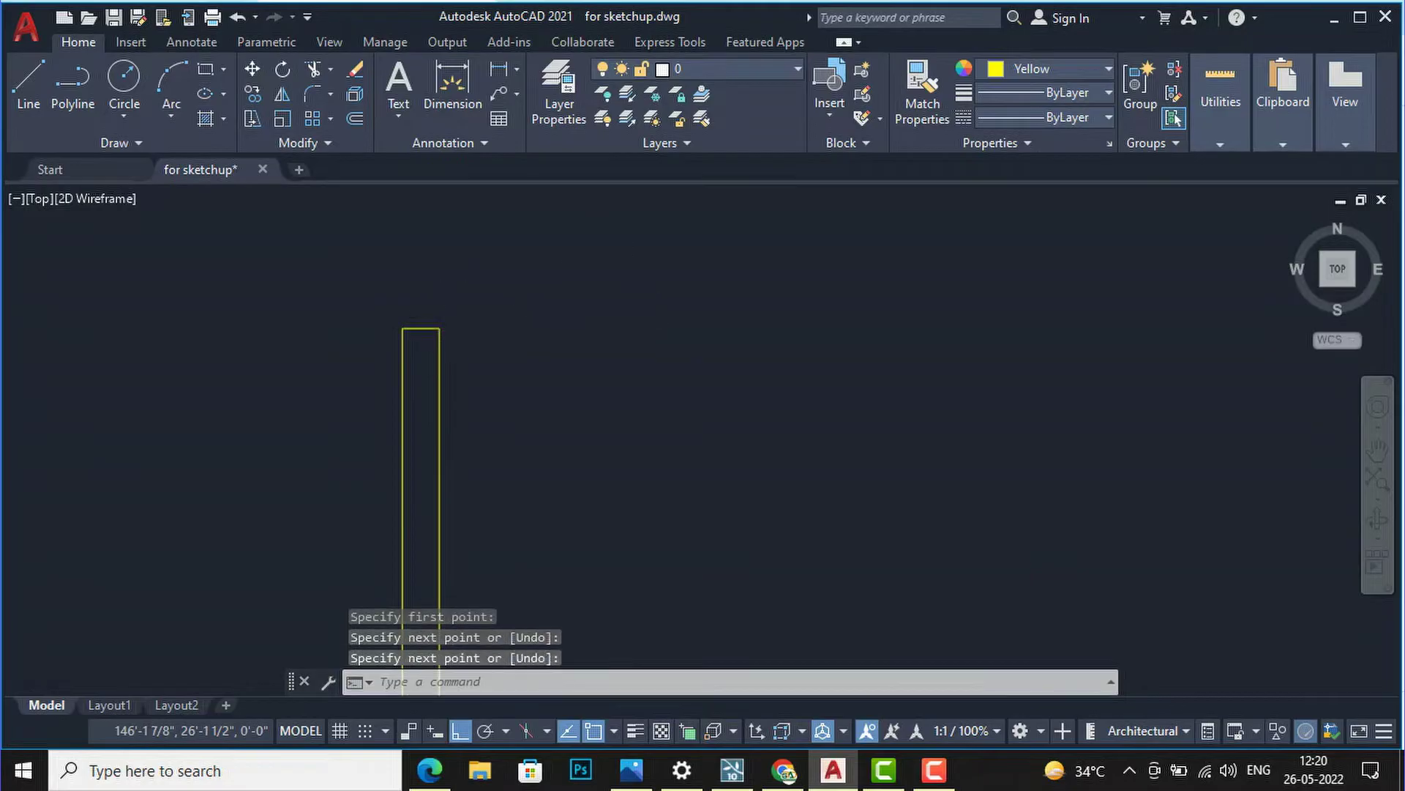
scroll(595, 251, down, 3)
click(697, 534)
click(495, 226)
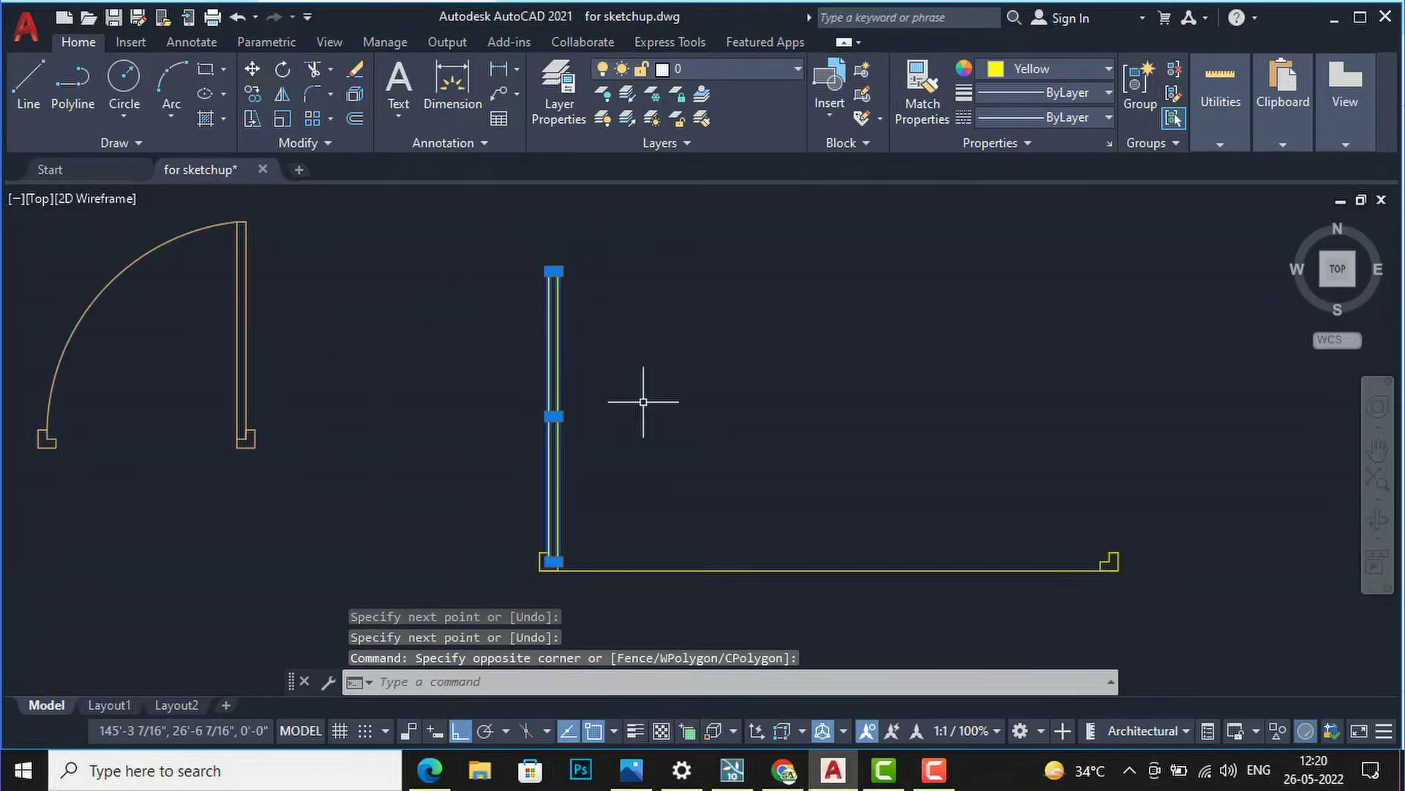
text(mi)
key(Return)
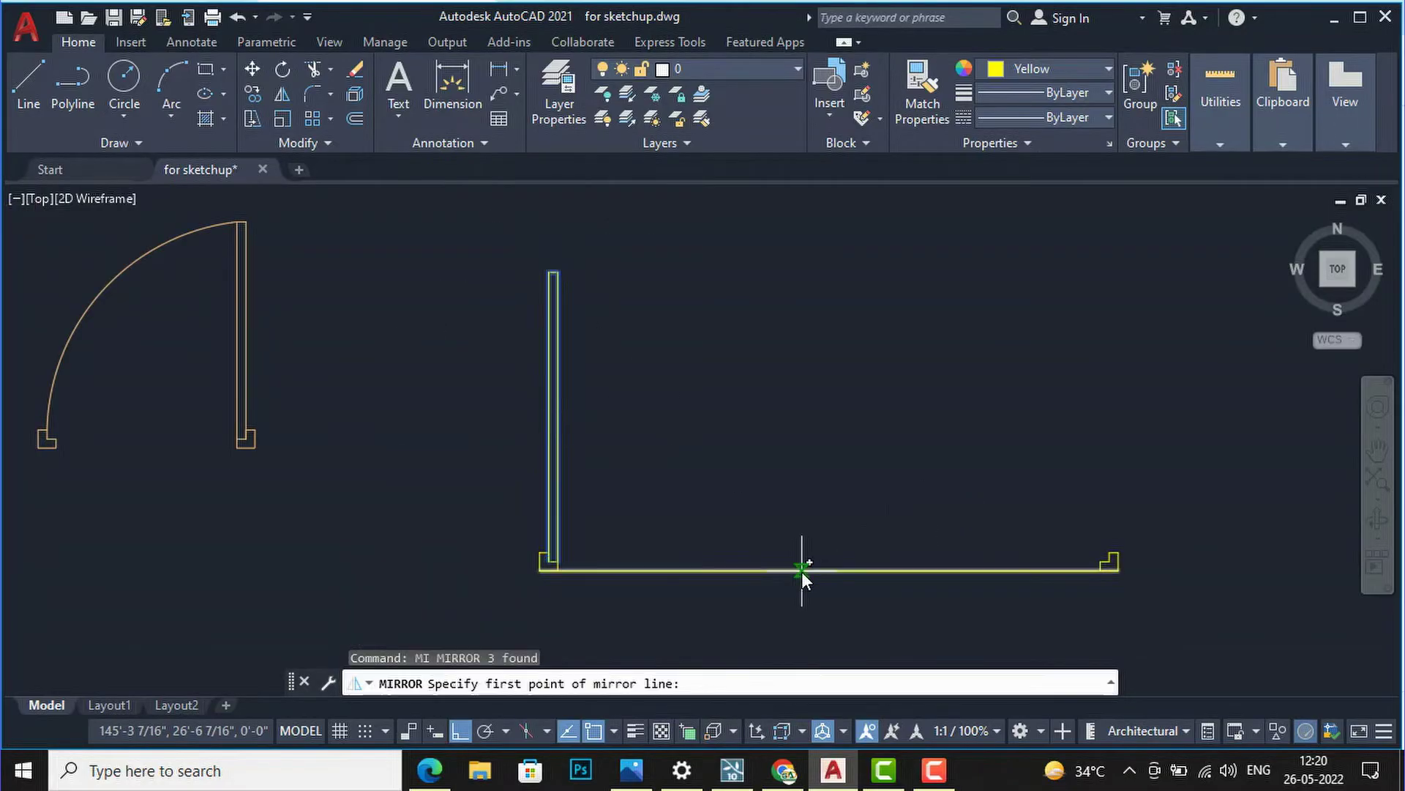
click(829, 570)
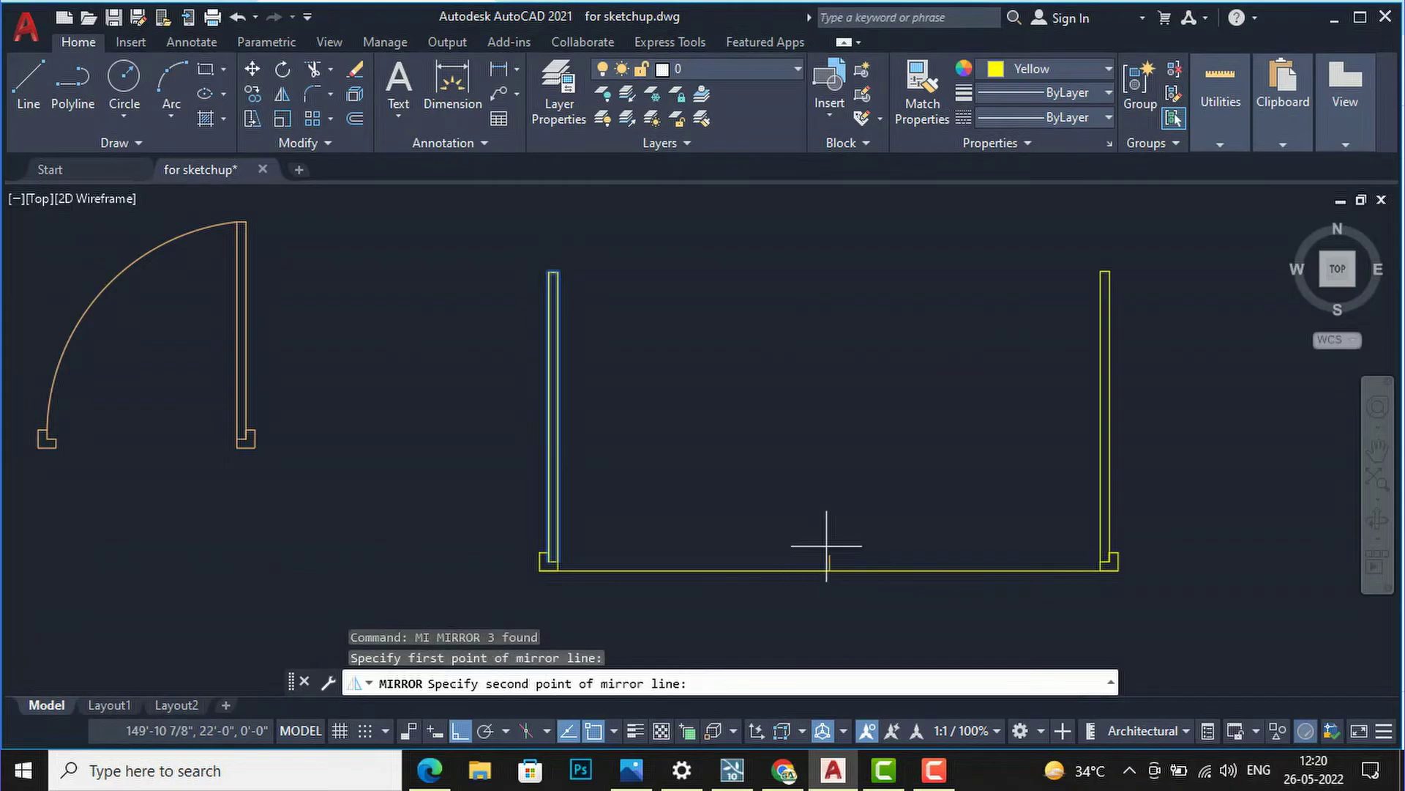
click(854, 288)
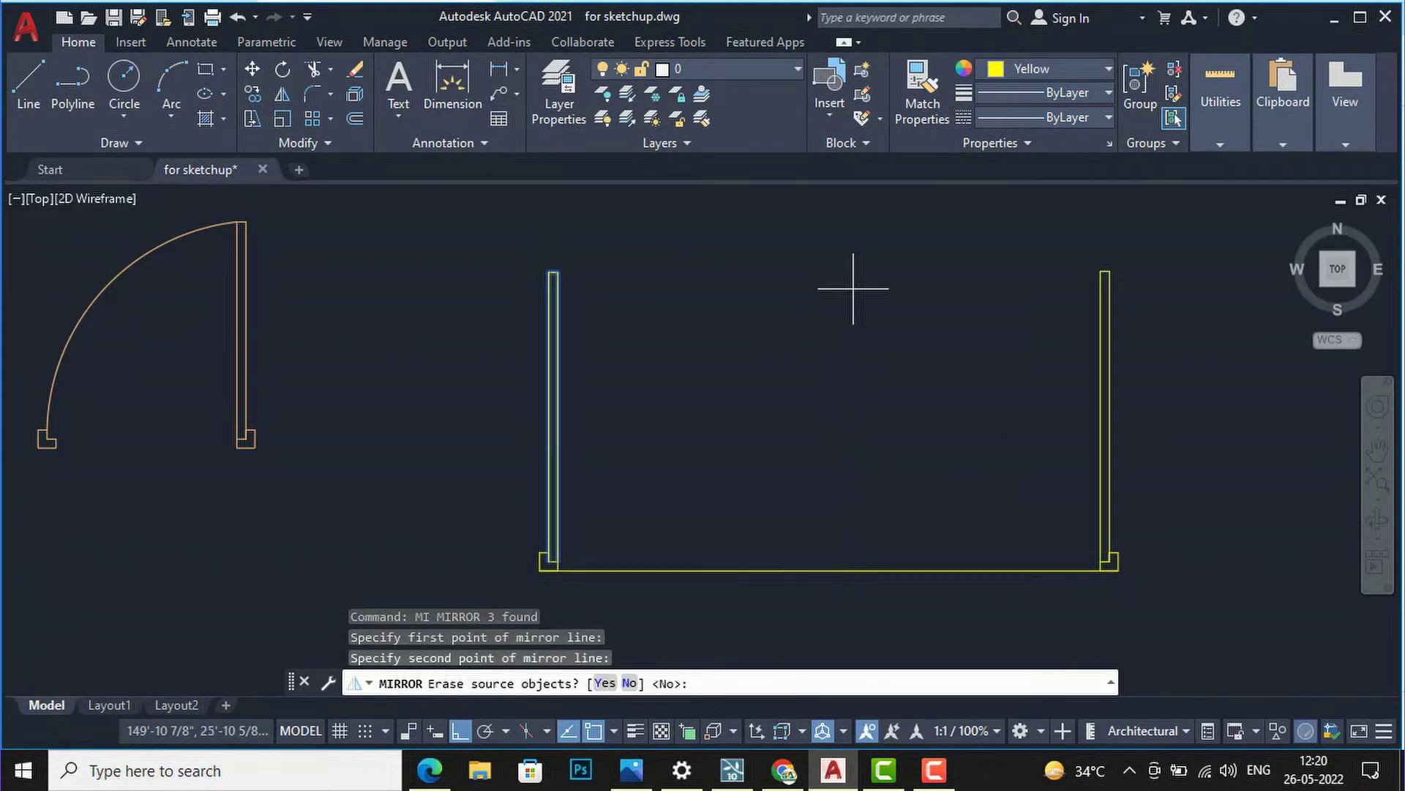
key(Escape)
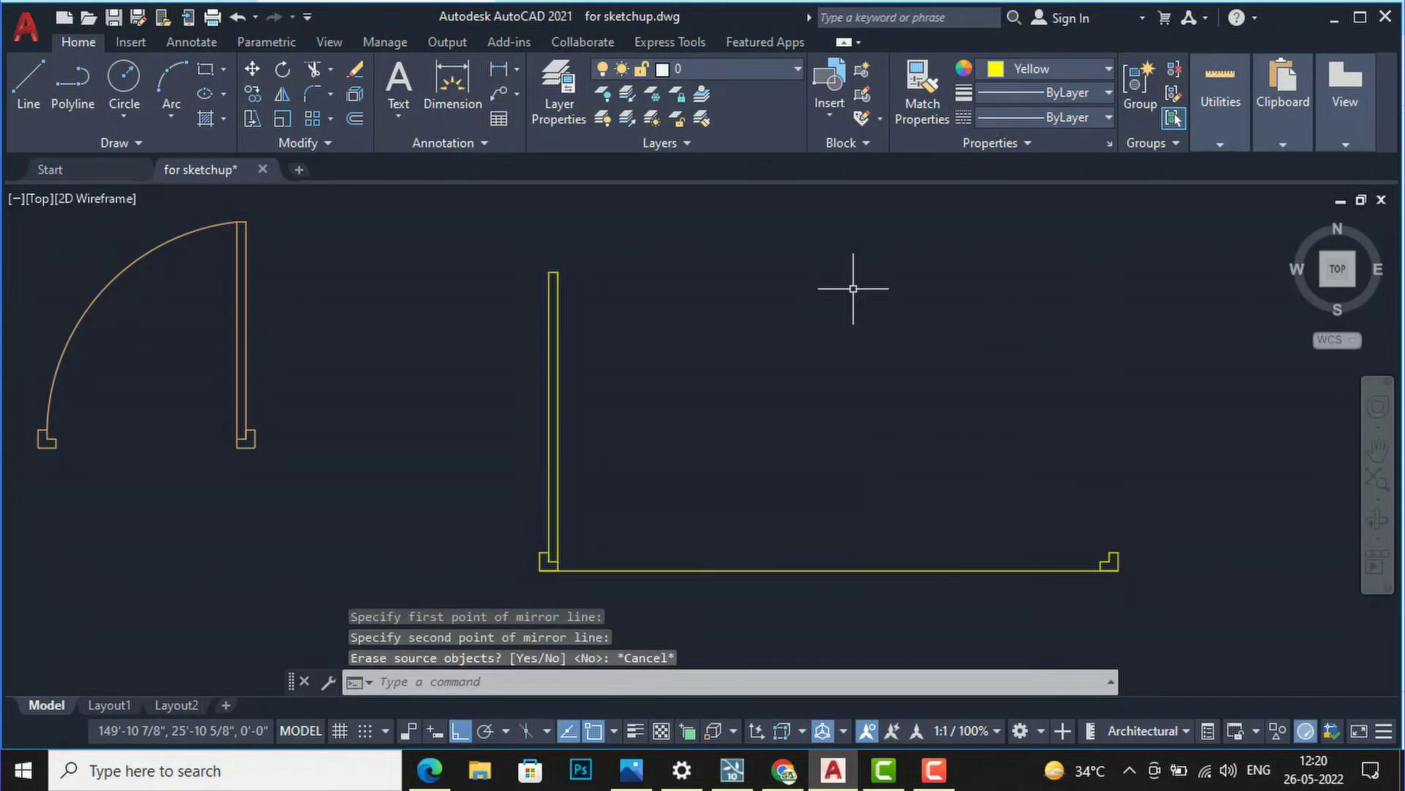
- Mirror the left door leaf about a vertical axis through the 8' line's midpoint, keeping the original
click(696, 461)
click(451, 240)
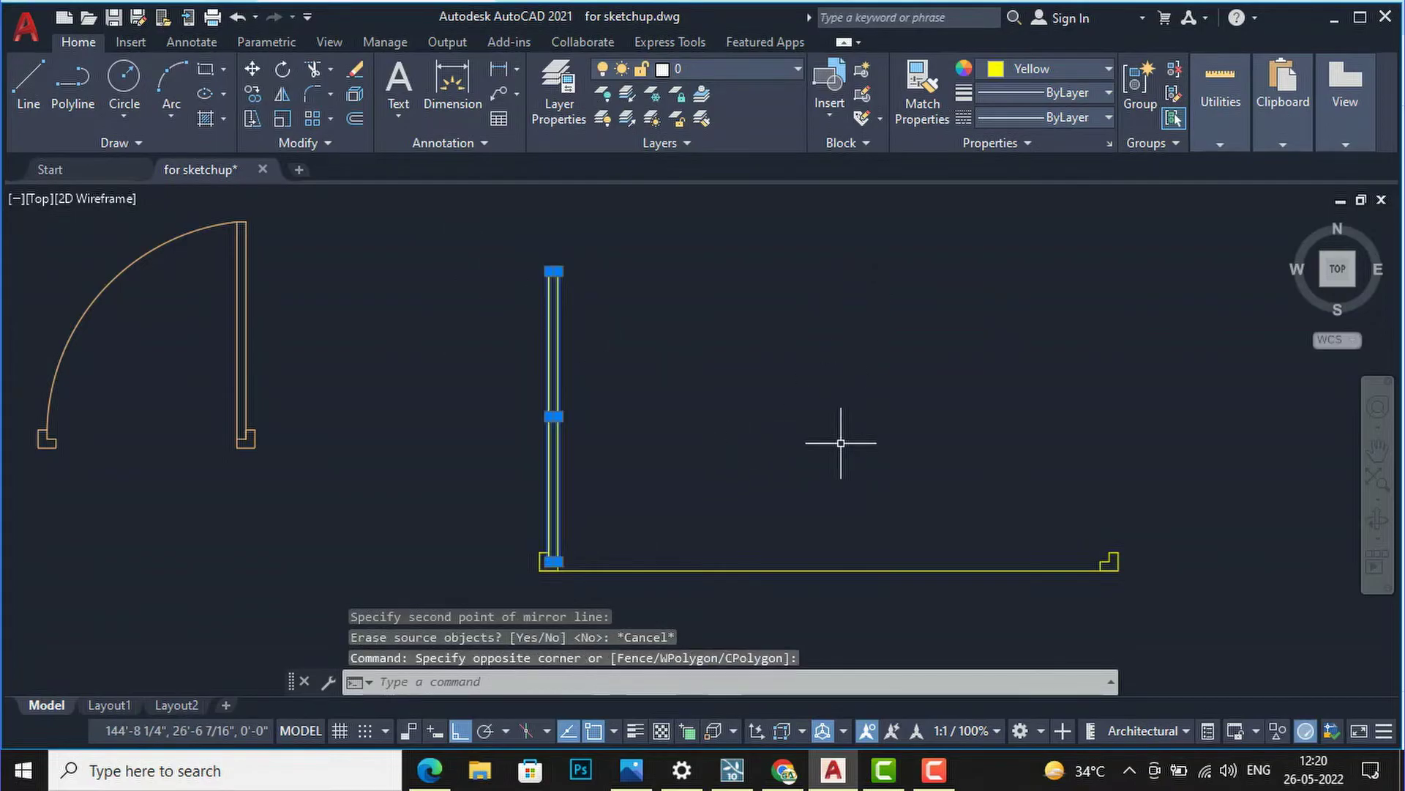
text(mi)
key(Return)
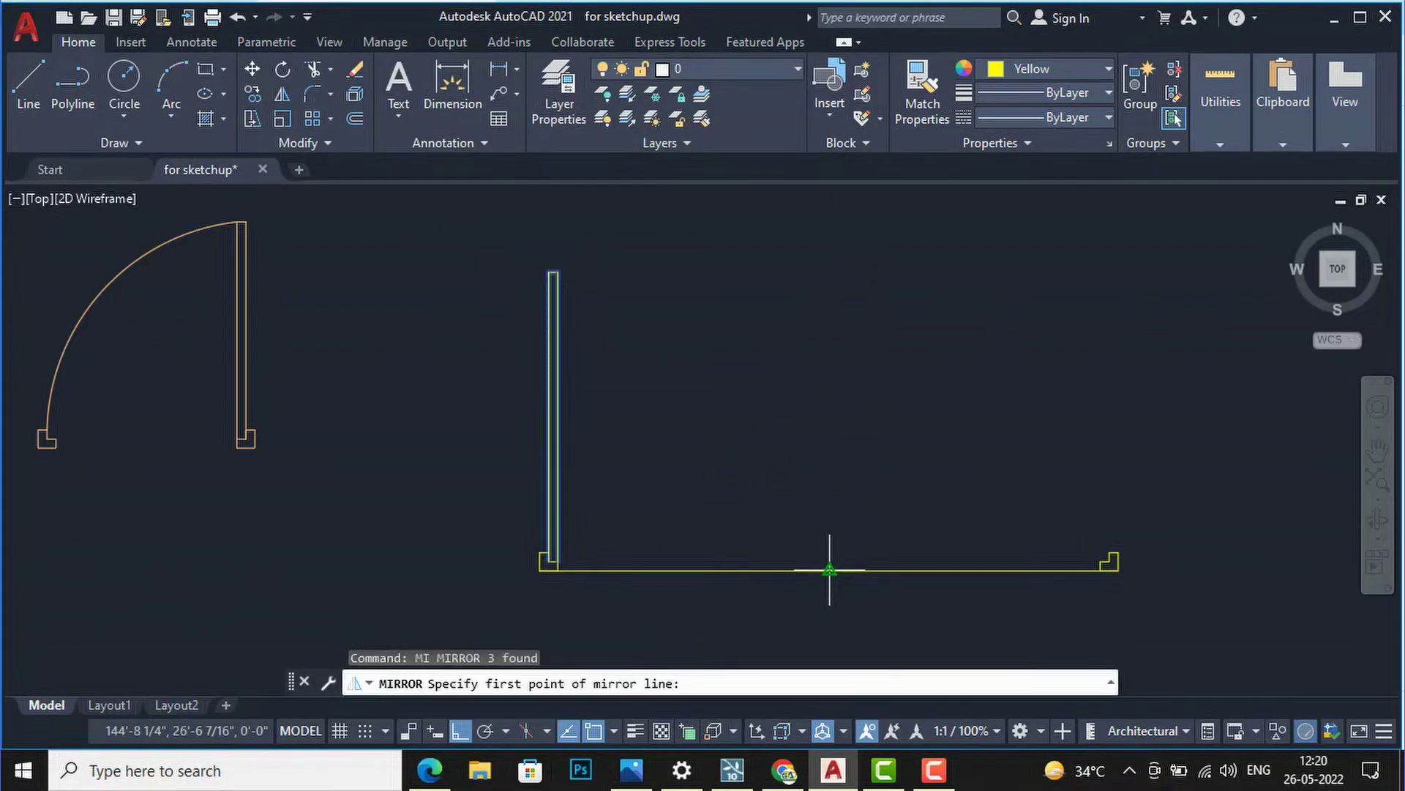
click(829, 570)
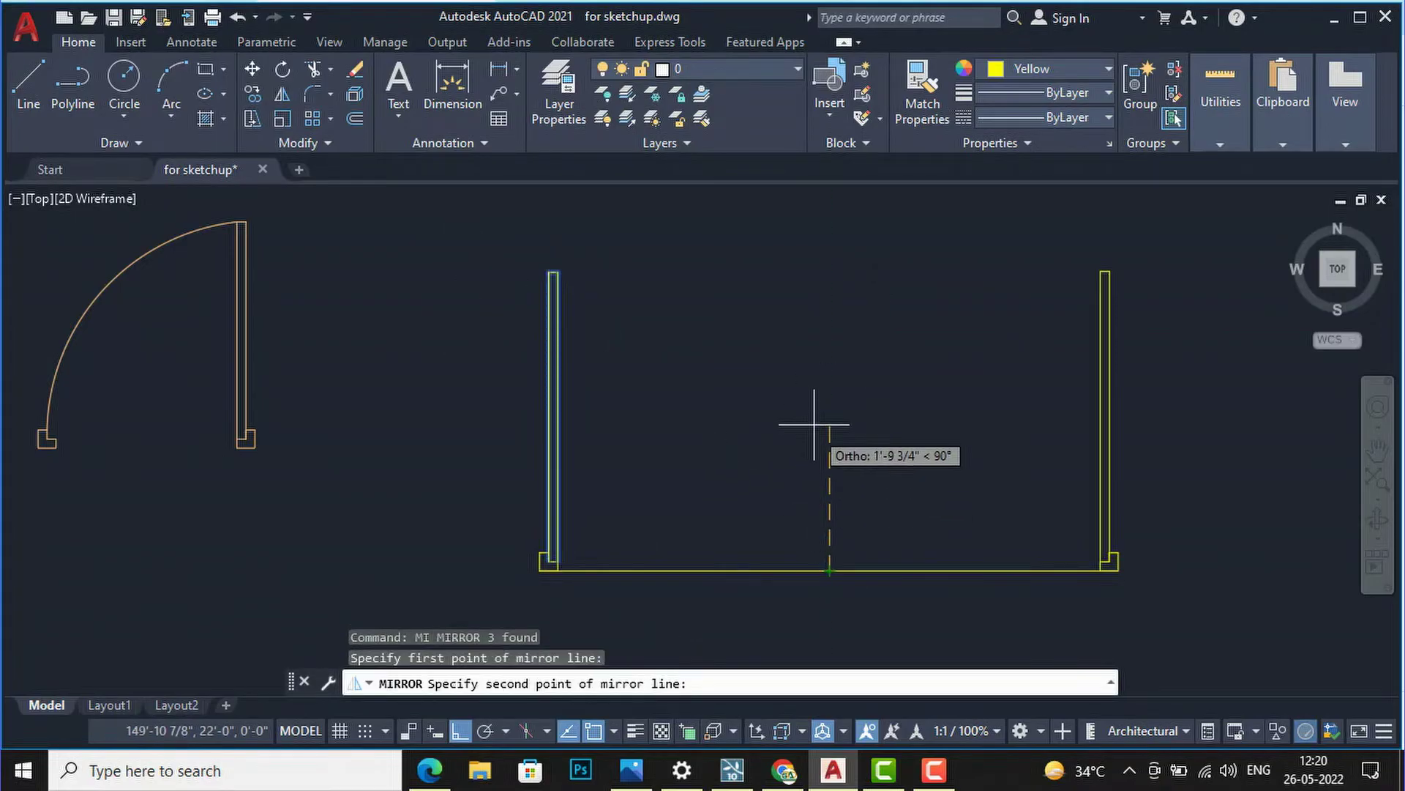
click(830, 286)
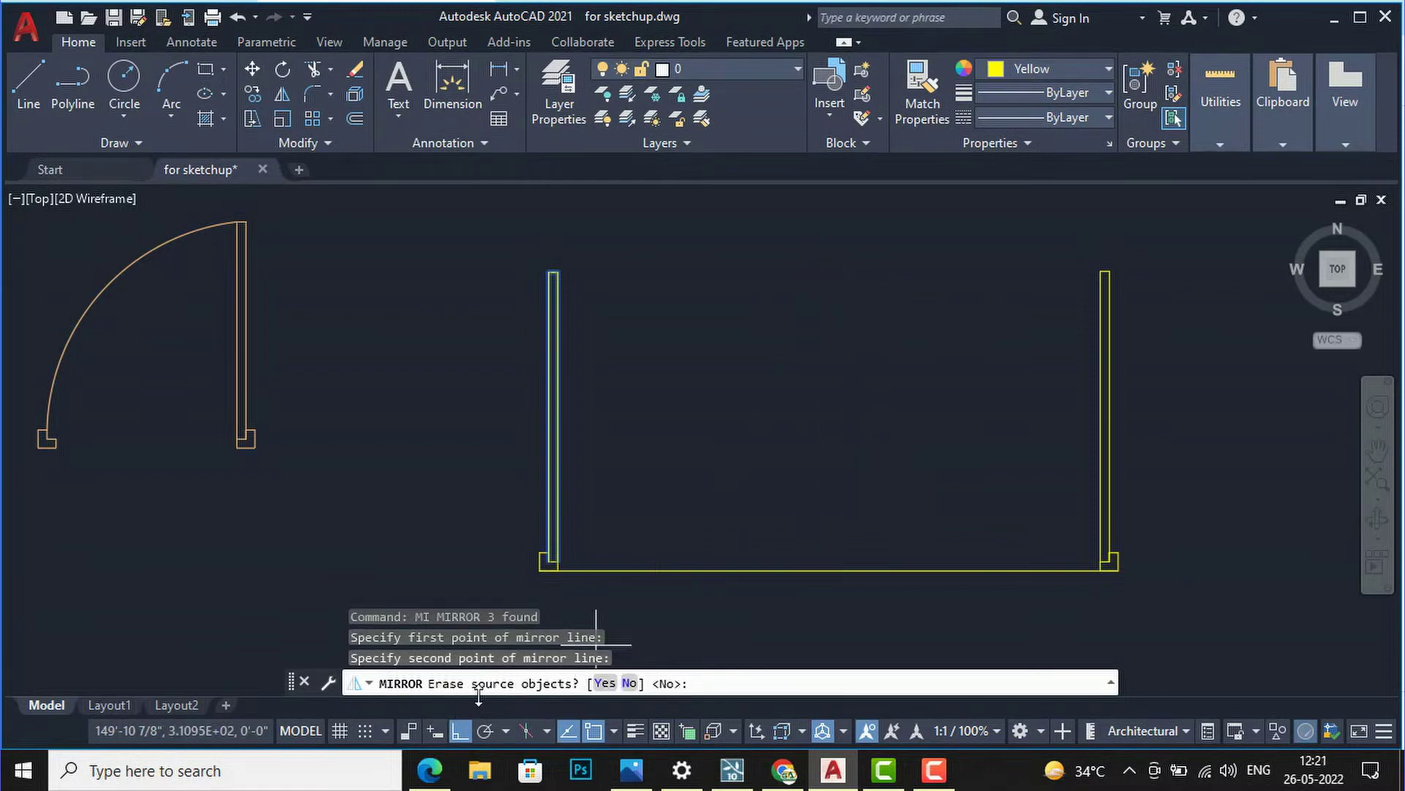
click(631, 683)
scroll(881, 327, down, 2)
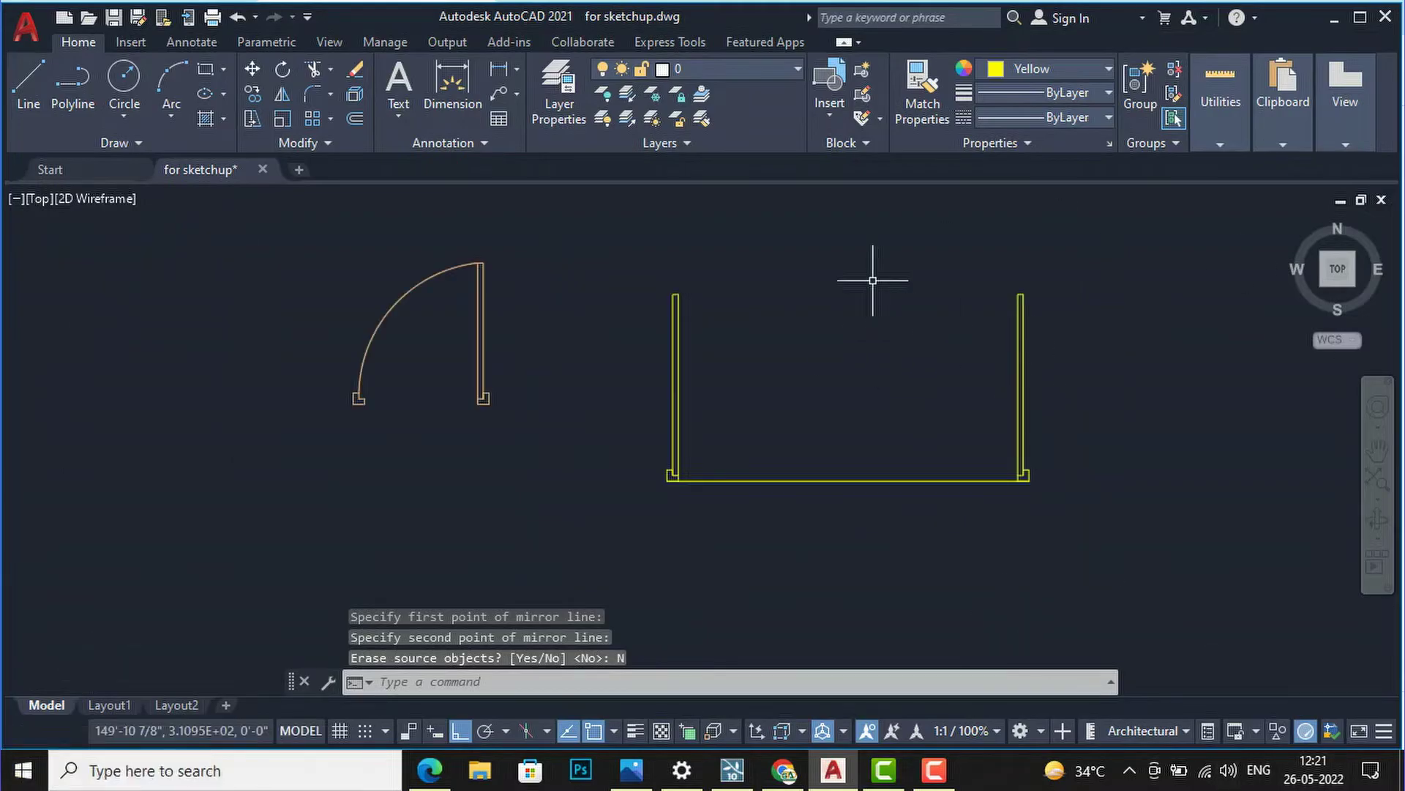
- Draw a short vertical guide line straight up from the midpoint of the 8' line
text(l)
key(Return)
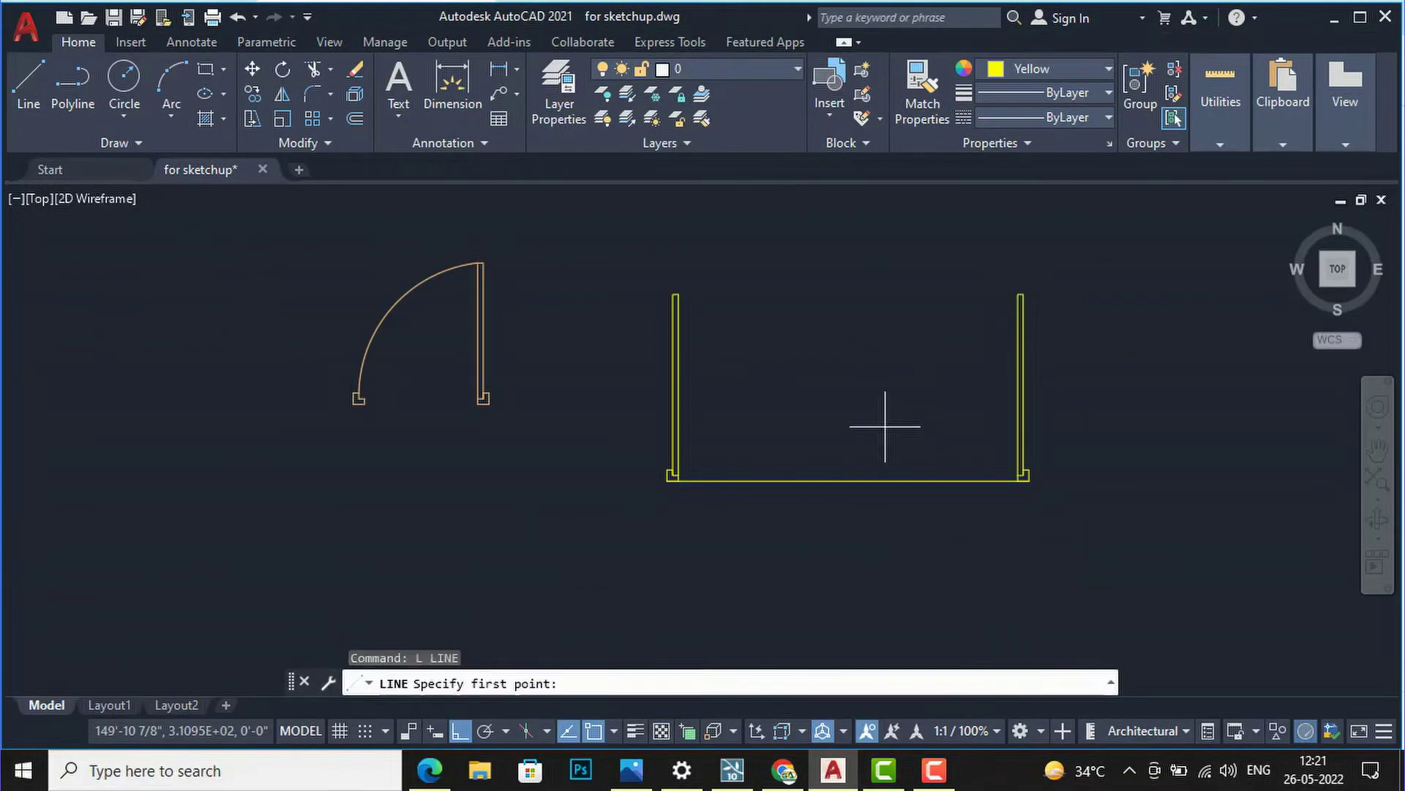
click(847, 480)
click(845, 420)
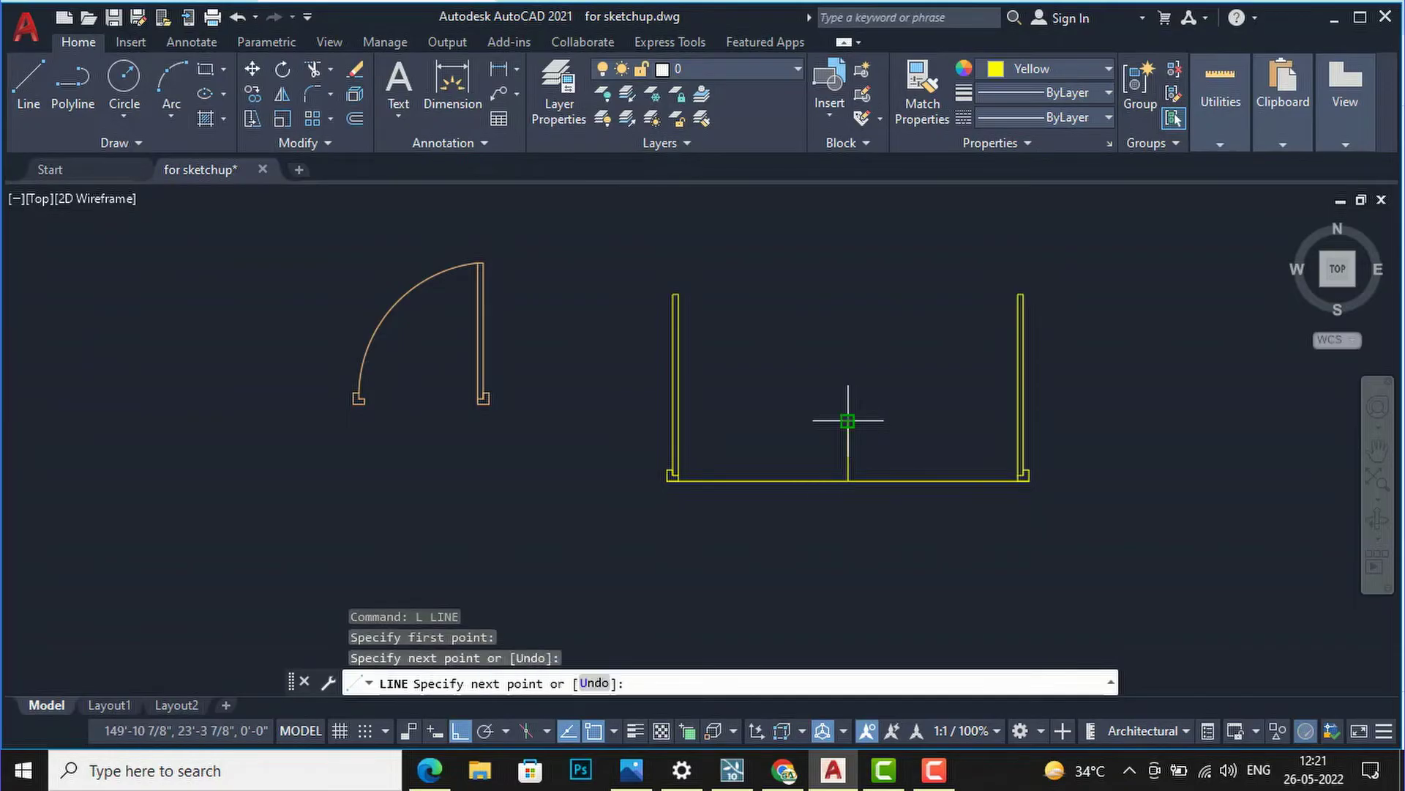
key(Return)
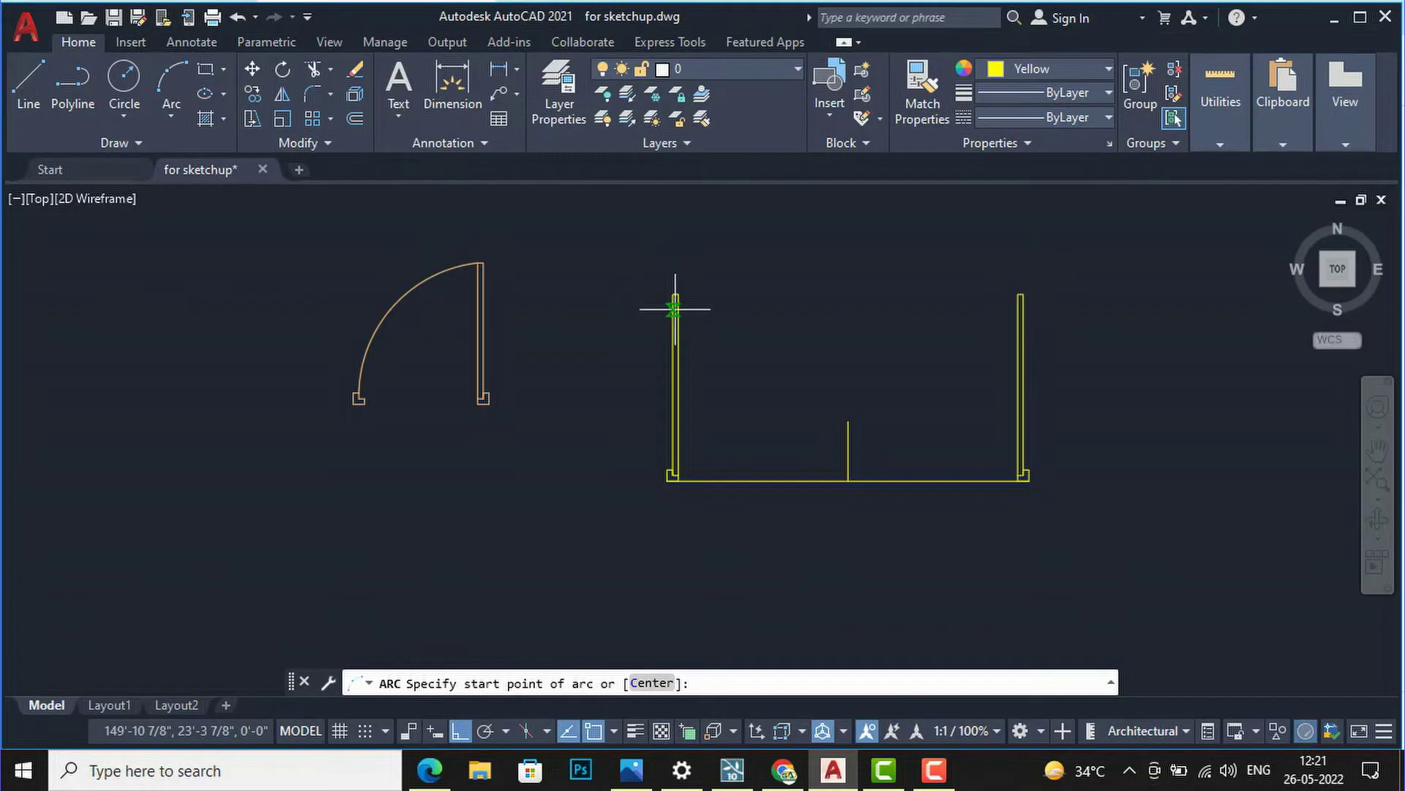
- Draw a three-point swing arc from the left leaf's upper right corner through the 8' line's midpoint, ending a little below that line
scroll(675, 301, up, 4)
click(674, 287)
scroll(672, 284, down, 4)
scroll(834, 469, up, 4)
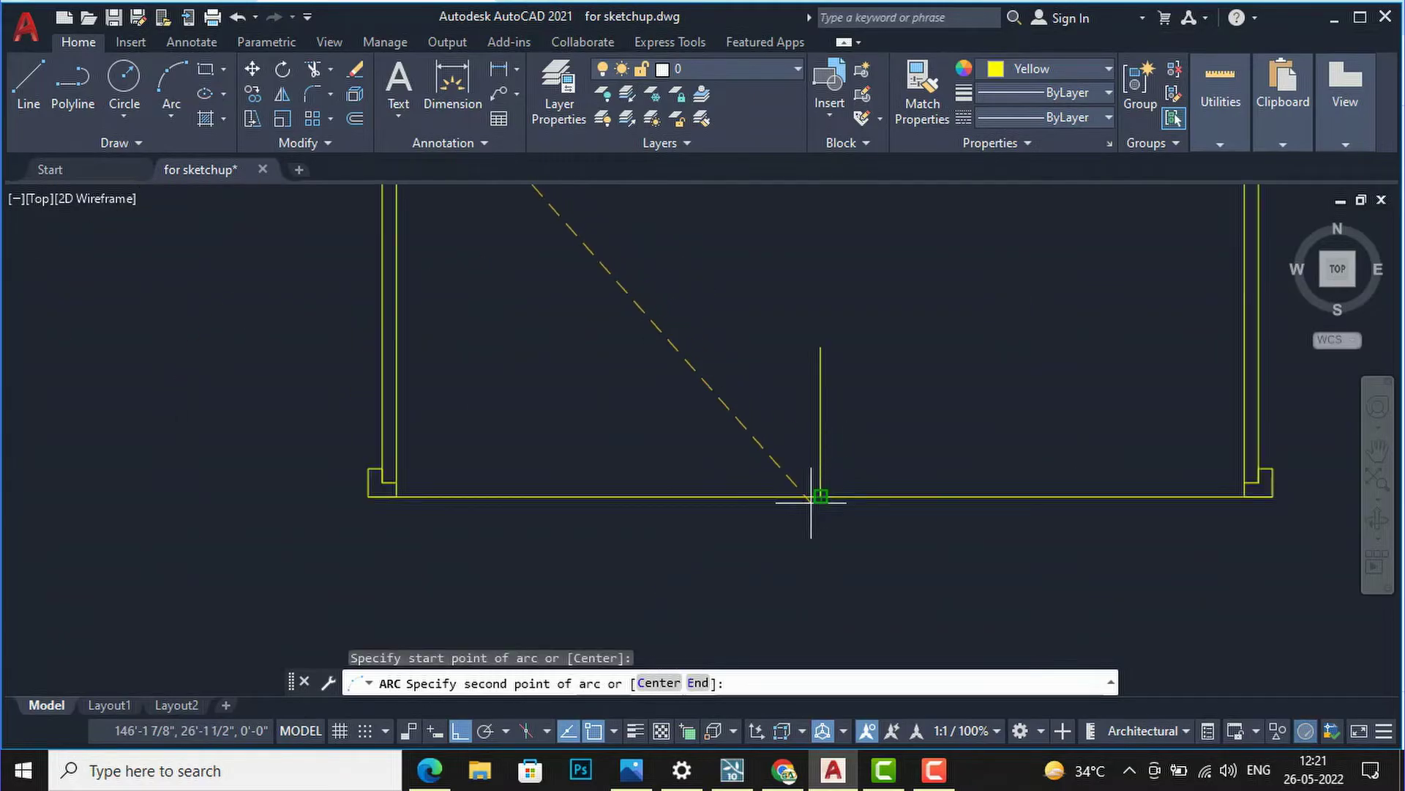
click(821, 495)
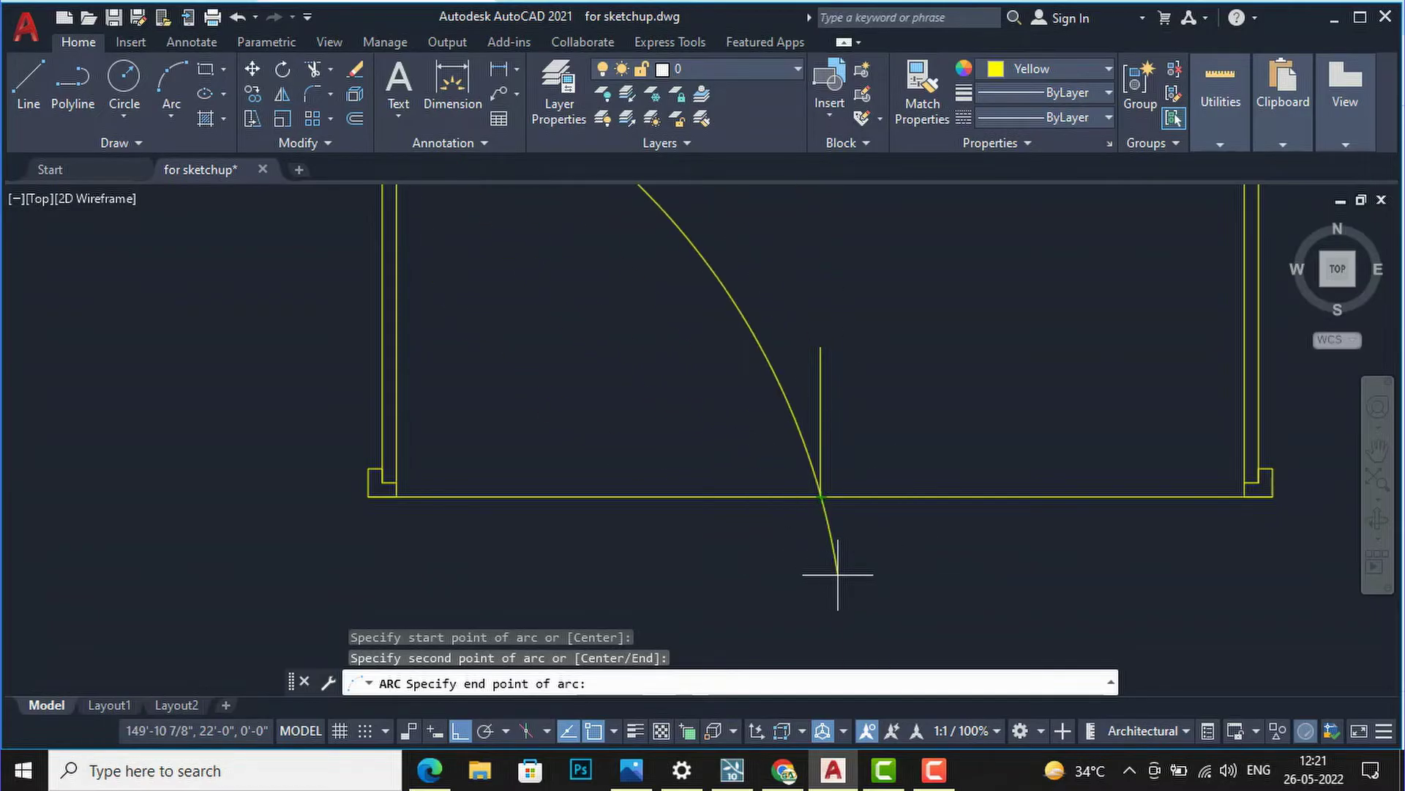
scroll(837, 574, down, 2)
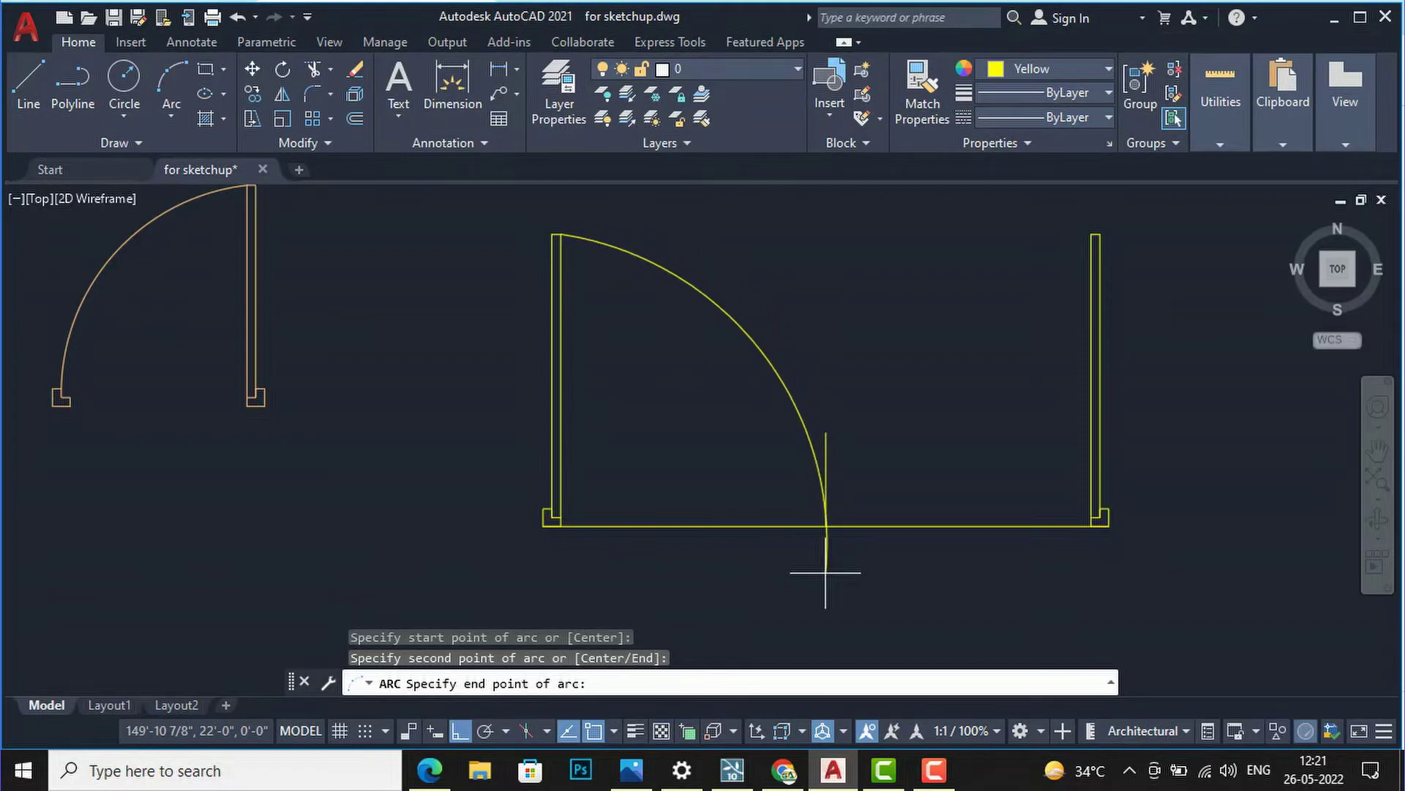
click(825, 573)
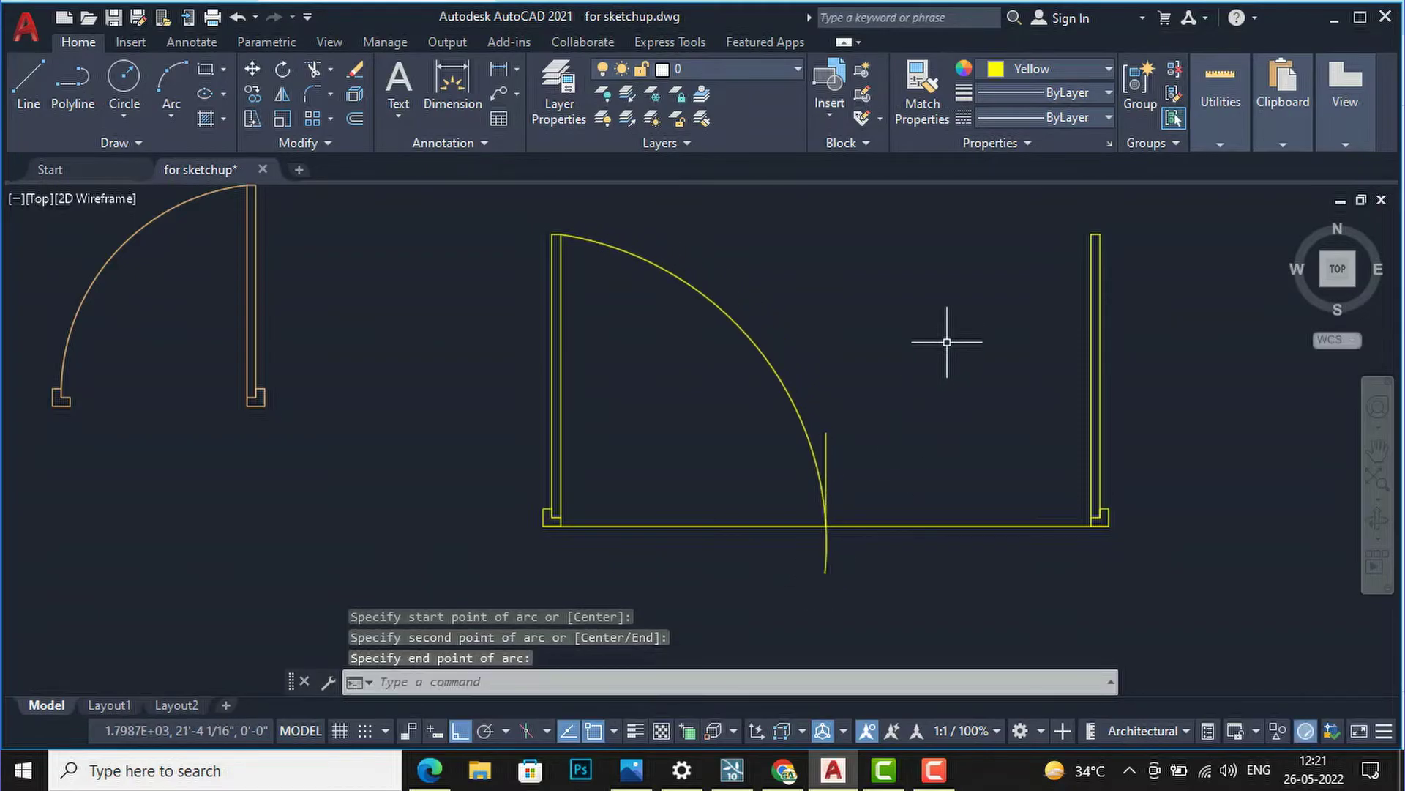
- Trim off the part of the swing arc that extends below the 8' line
scroll(851, 526, up, 2)
text(tr)
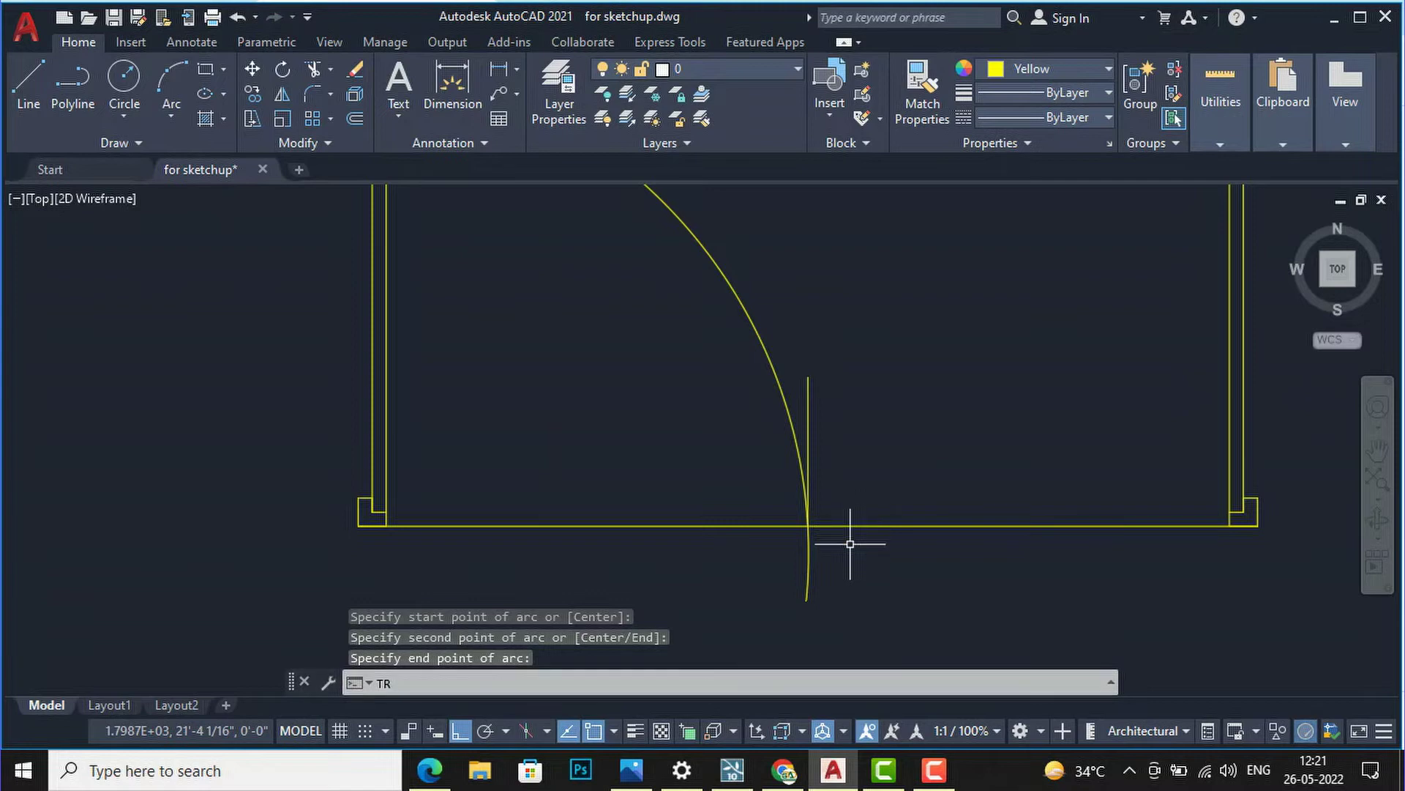
key(Return)
drag(854, 590, 800, 546)
key(Return)
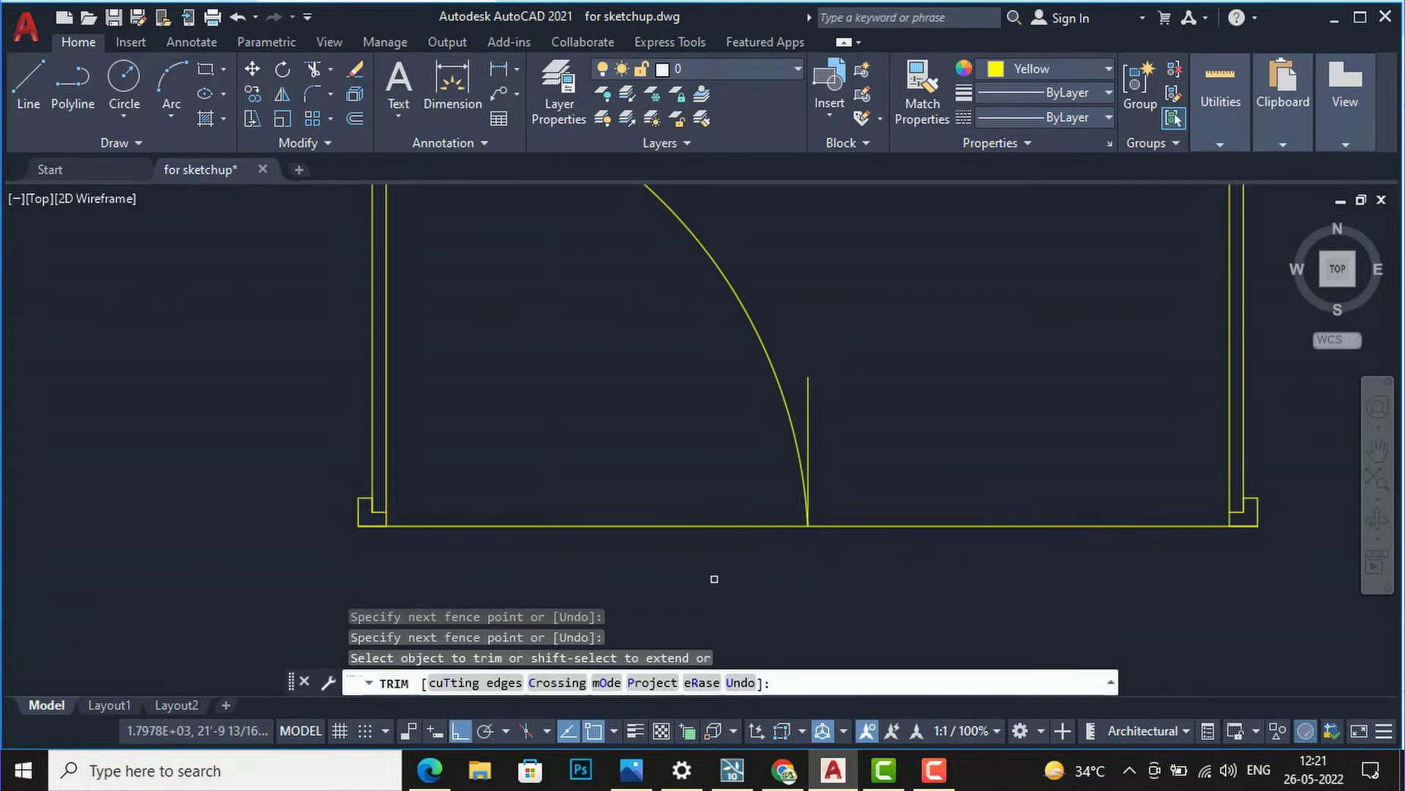
- Mirror the swing arc about a vertical axis through the 8' line's midpoint, keeping the original
scroll(712, 549, down, 4)
click(748, 400)
click(620, 421)
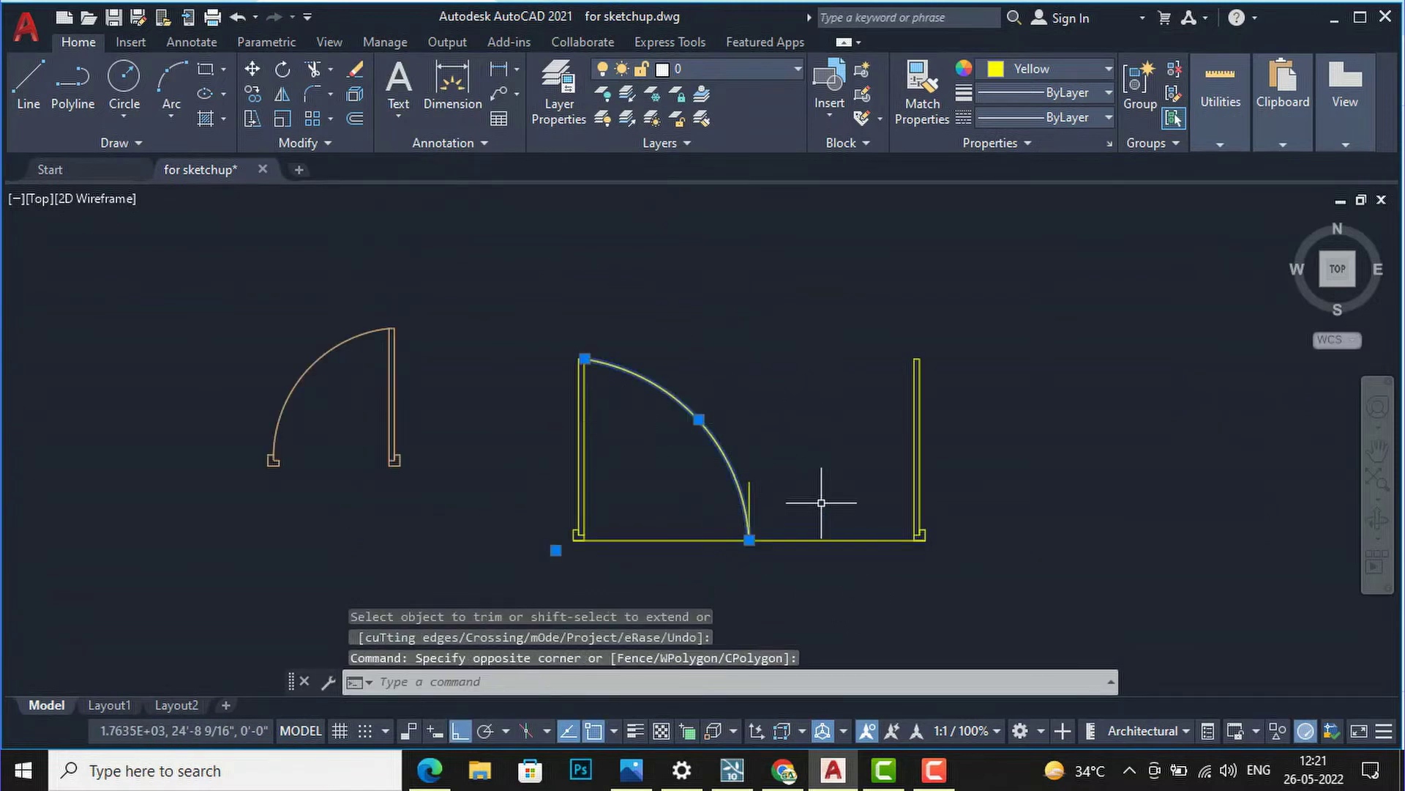
text(mi)
key(Return)
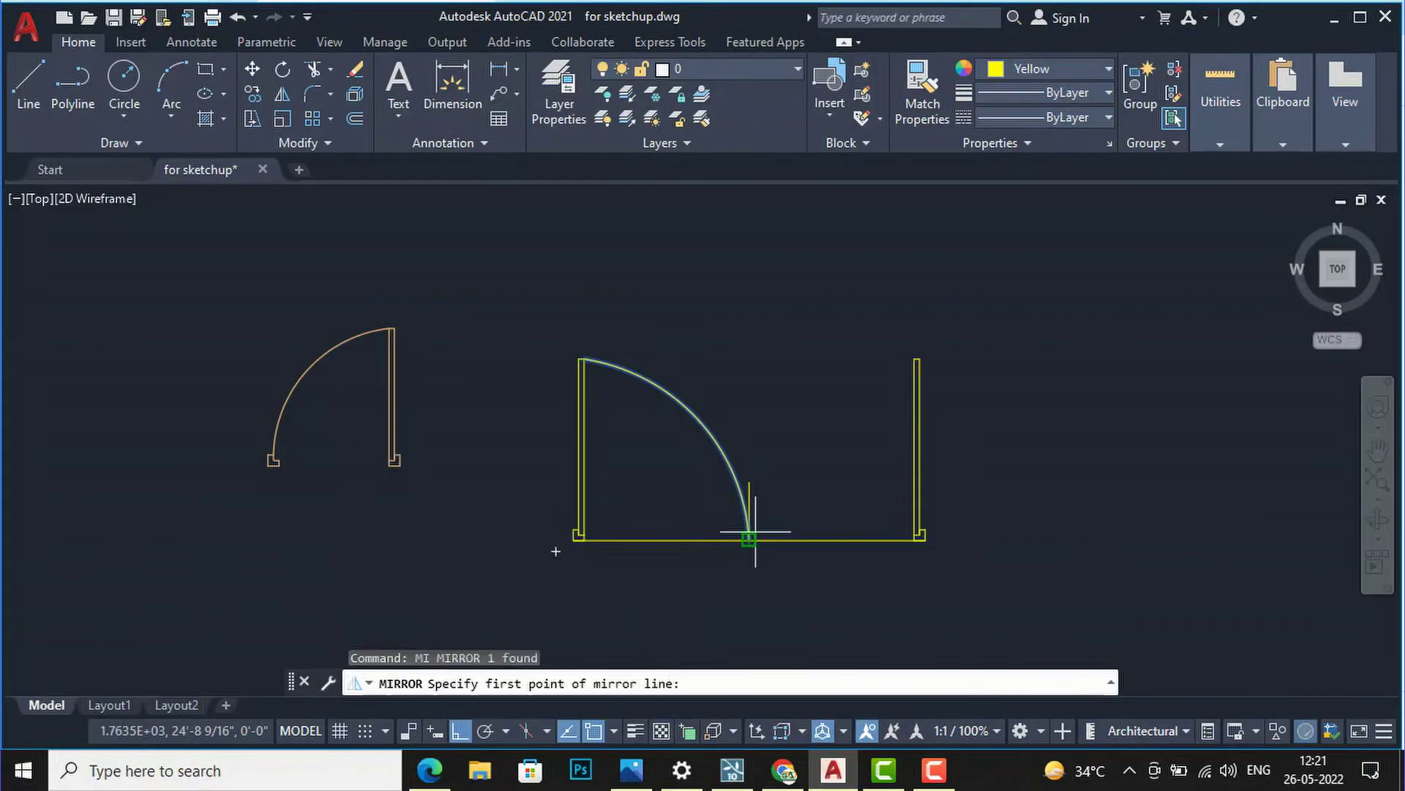
click(749, 539)
click(811, 278)
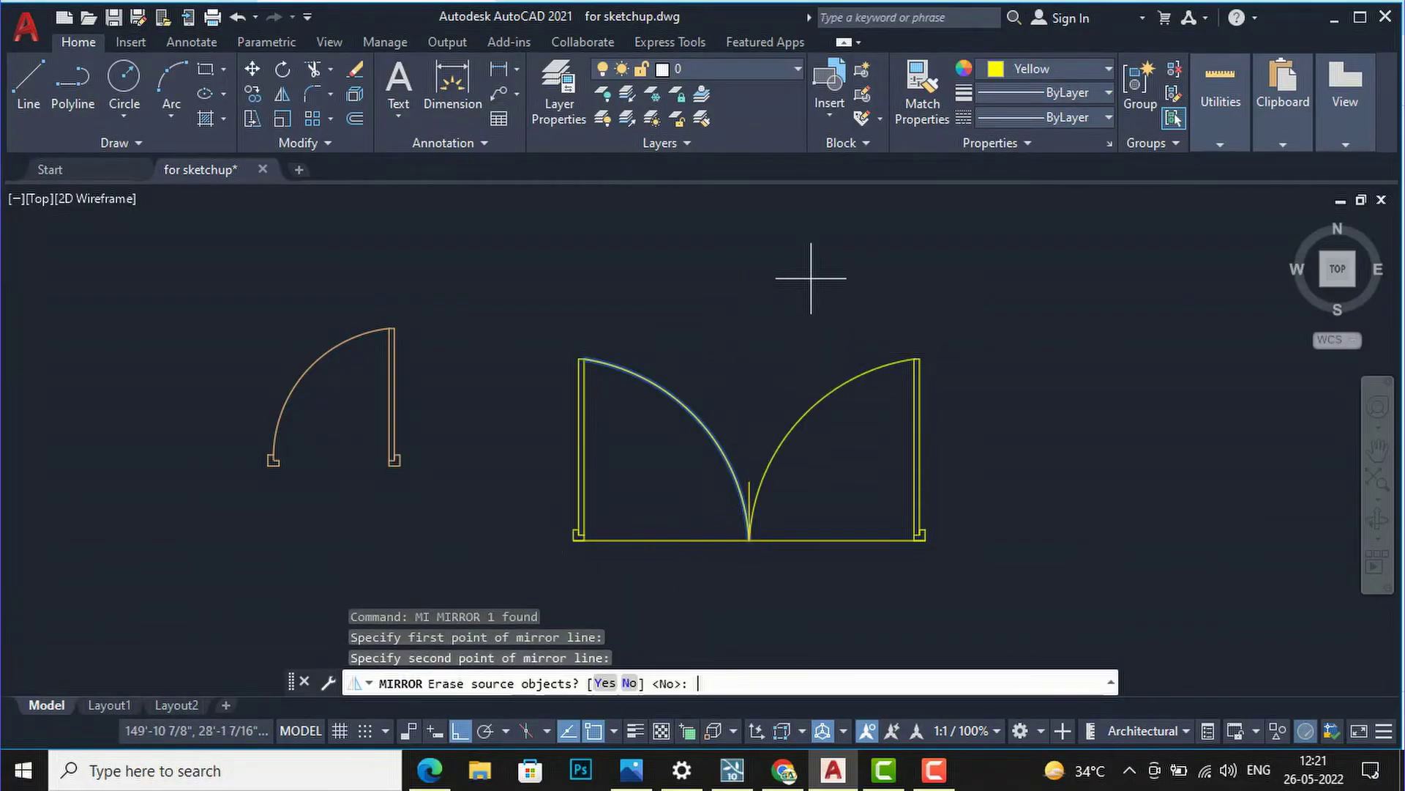
key(Return)
- Erase the short vertical guide line between the arcs and the 8' horizontal line joining the two frames
scroll(762, 476, up, 3)
click(748, 472)
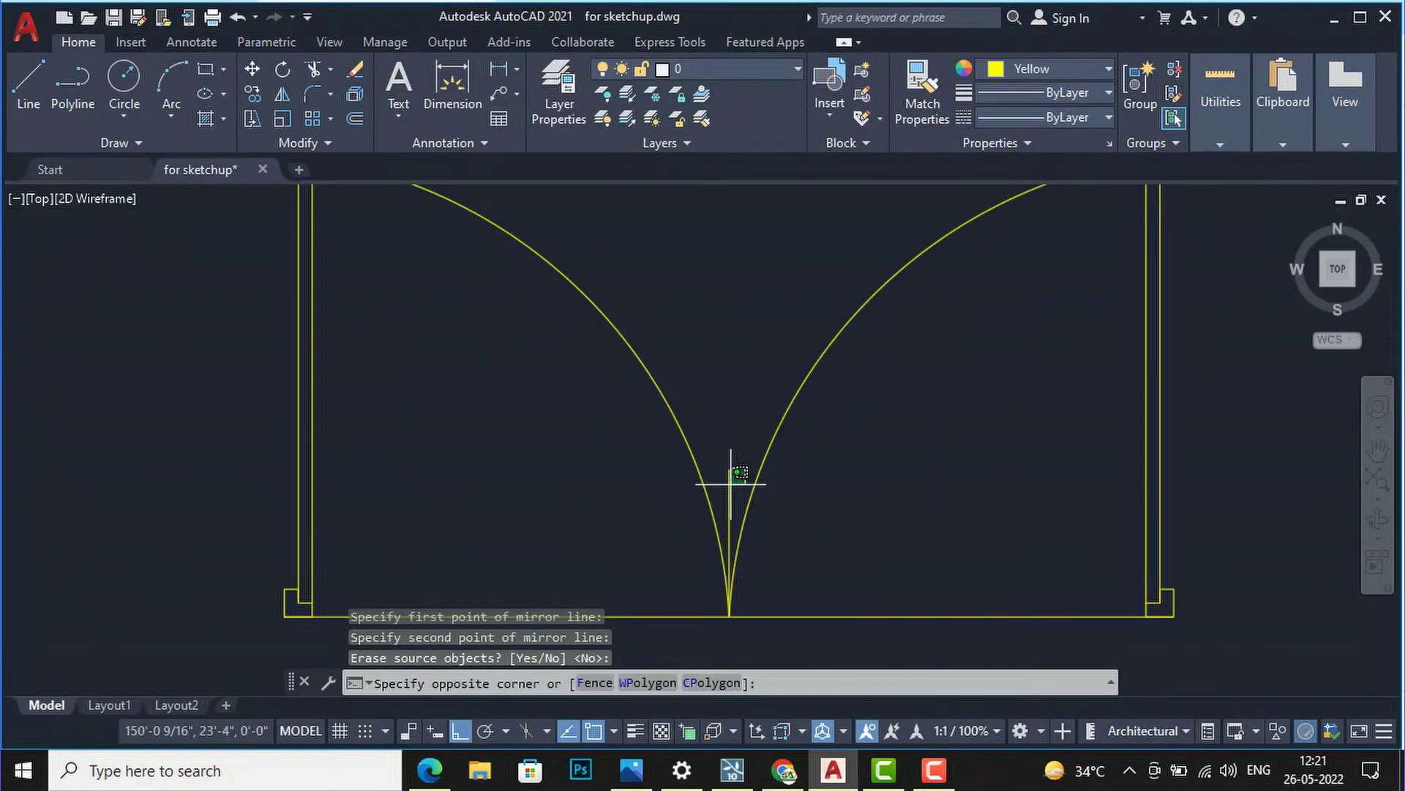
click(721, 483)
key(Delete)
scroll(797, 293, down, 4)
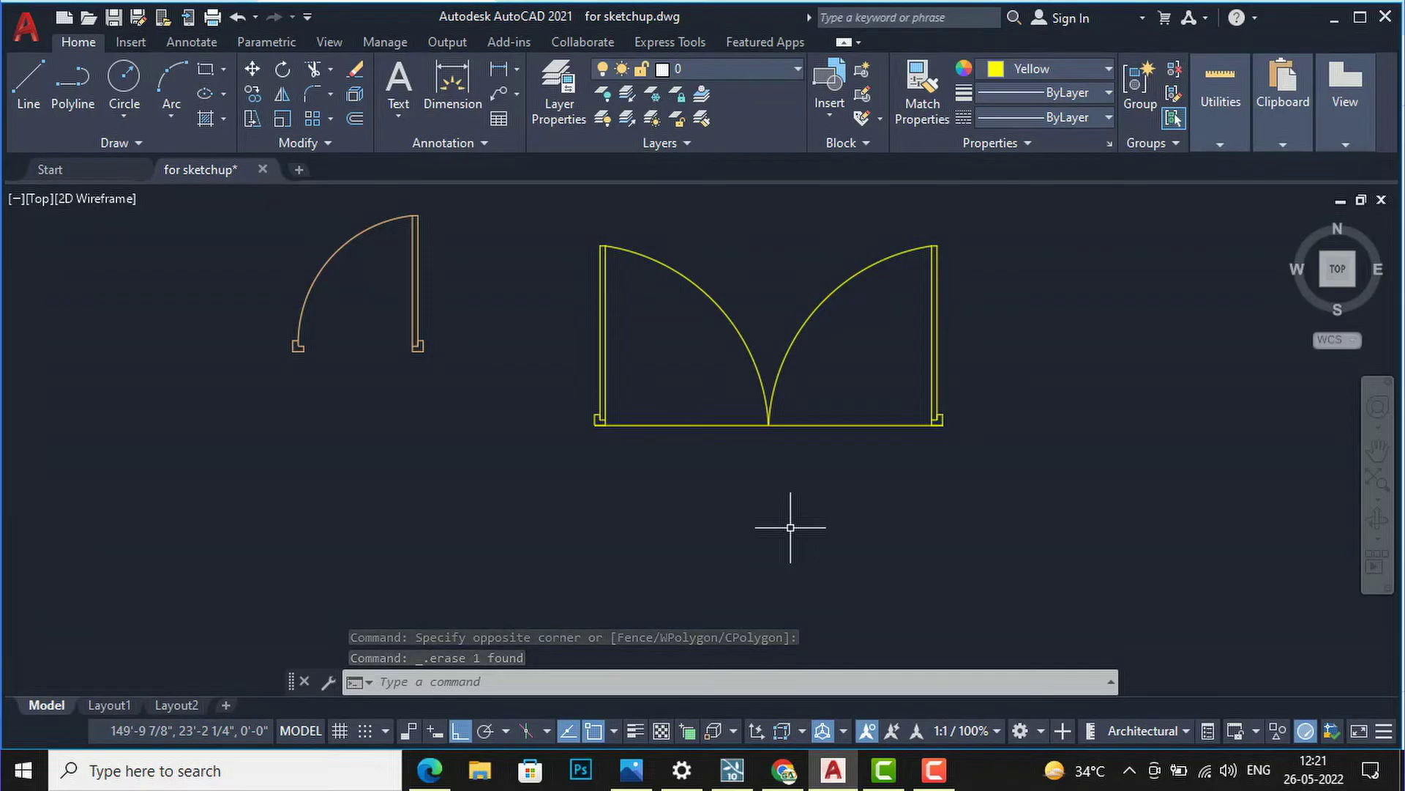
scroll(790, 528, down, 2)
scroll(772, 455, up, 2)
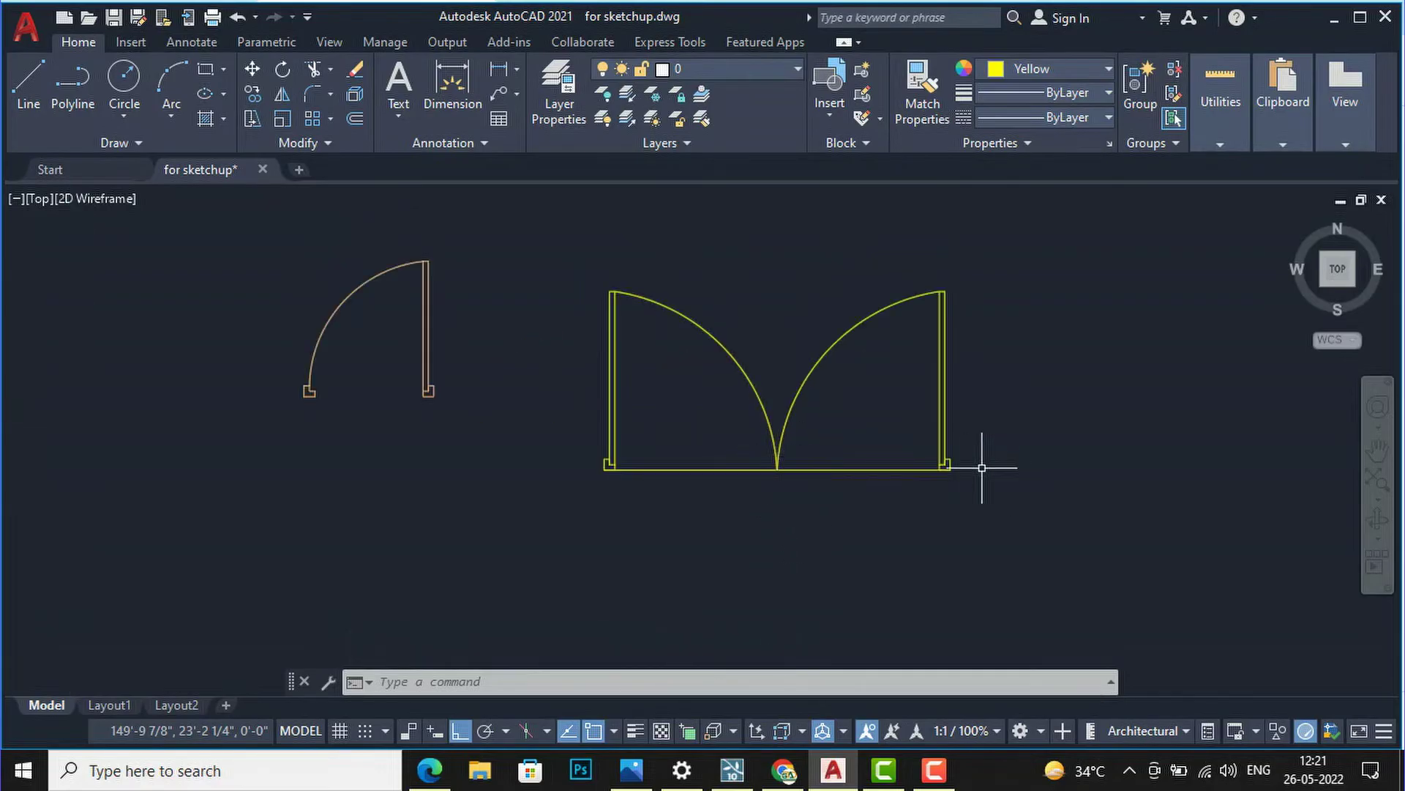
click(832, 522)
click(822, 438)
key(Delete)
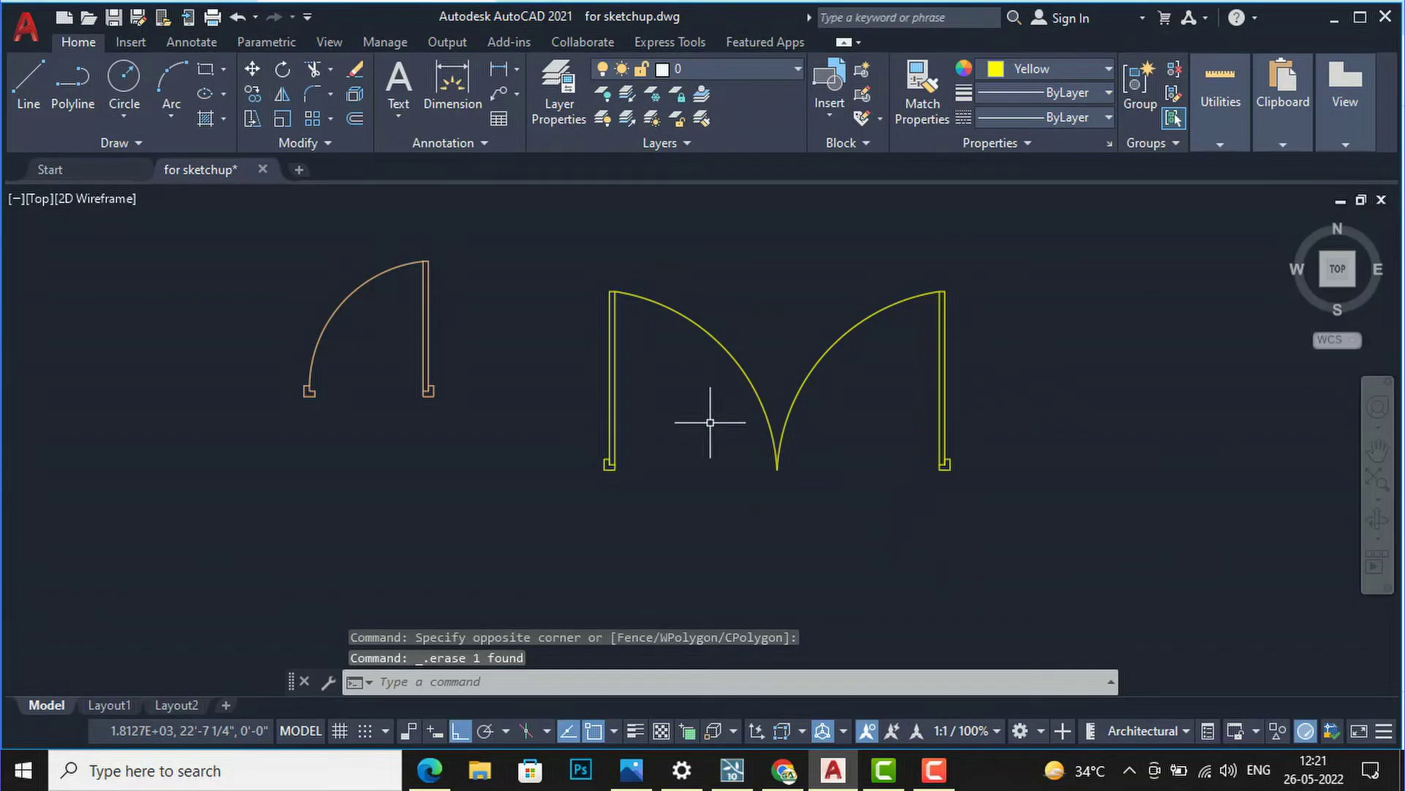
- Convert the complete double door, with frames, leaves and arcs, into a block named DOUBLE DOOR
click(1002, 551)
click(539, 209)
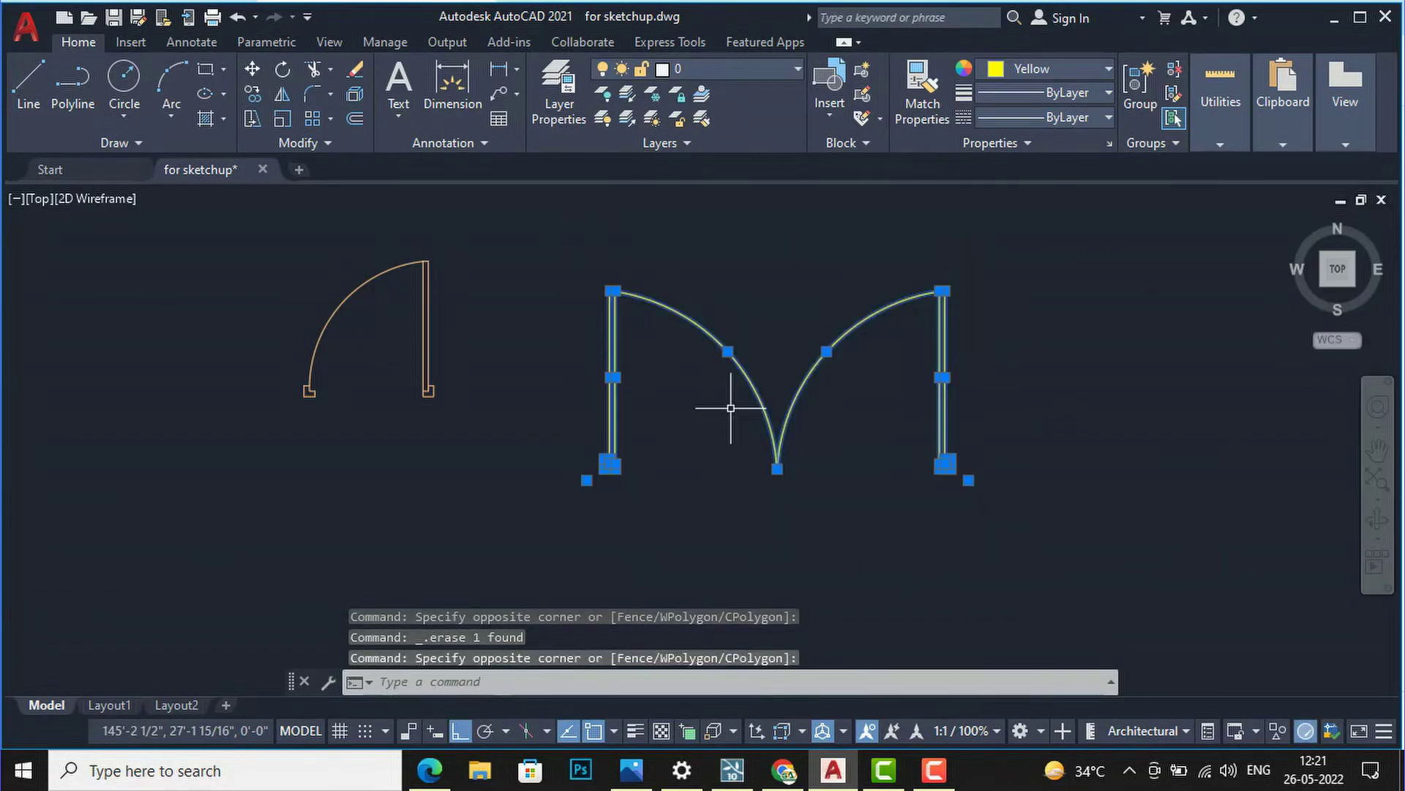
text(b)
key(Return)
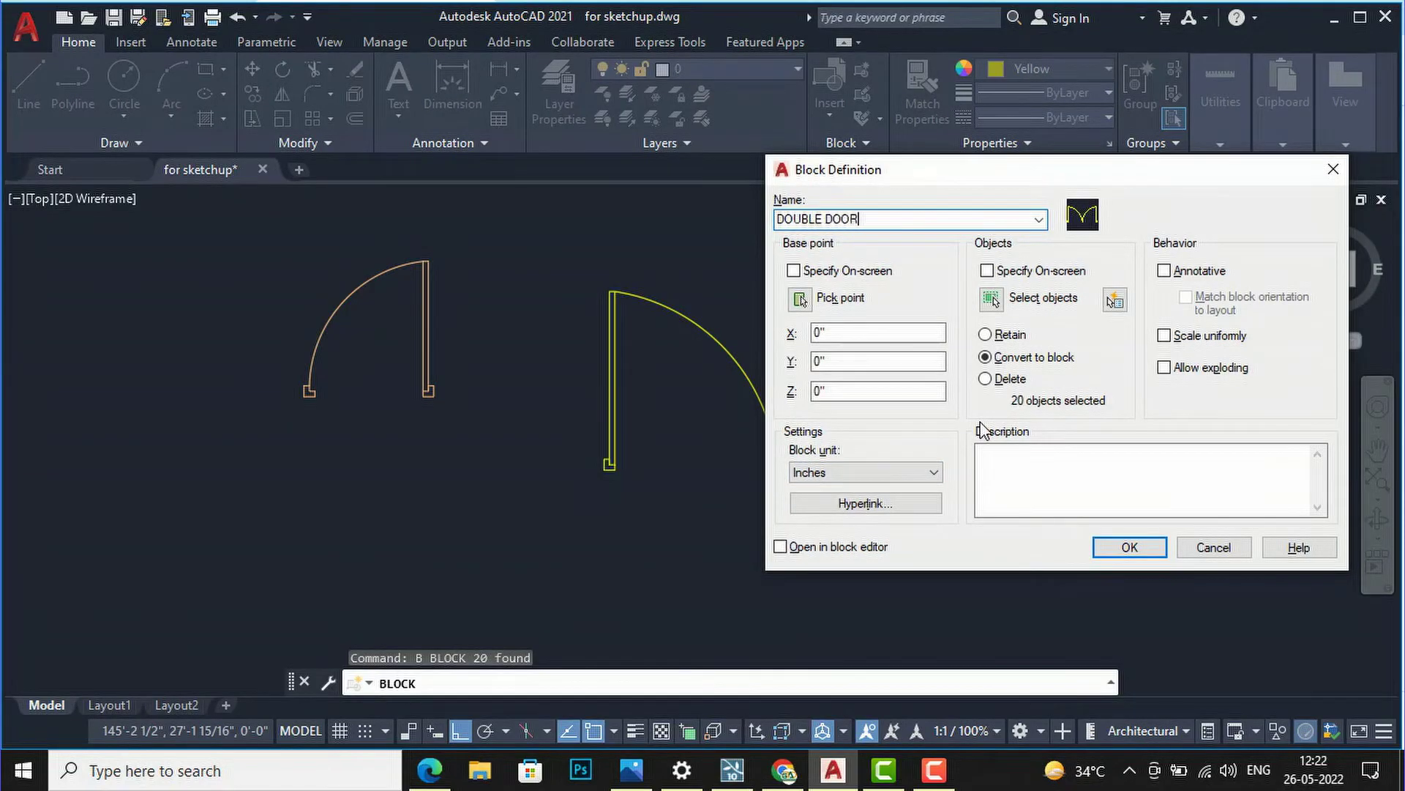
click(1104, 555)
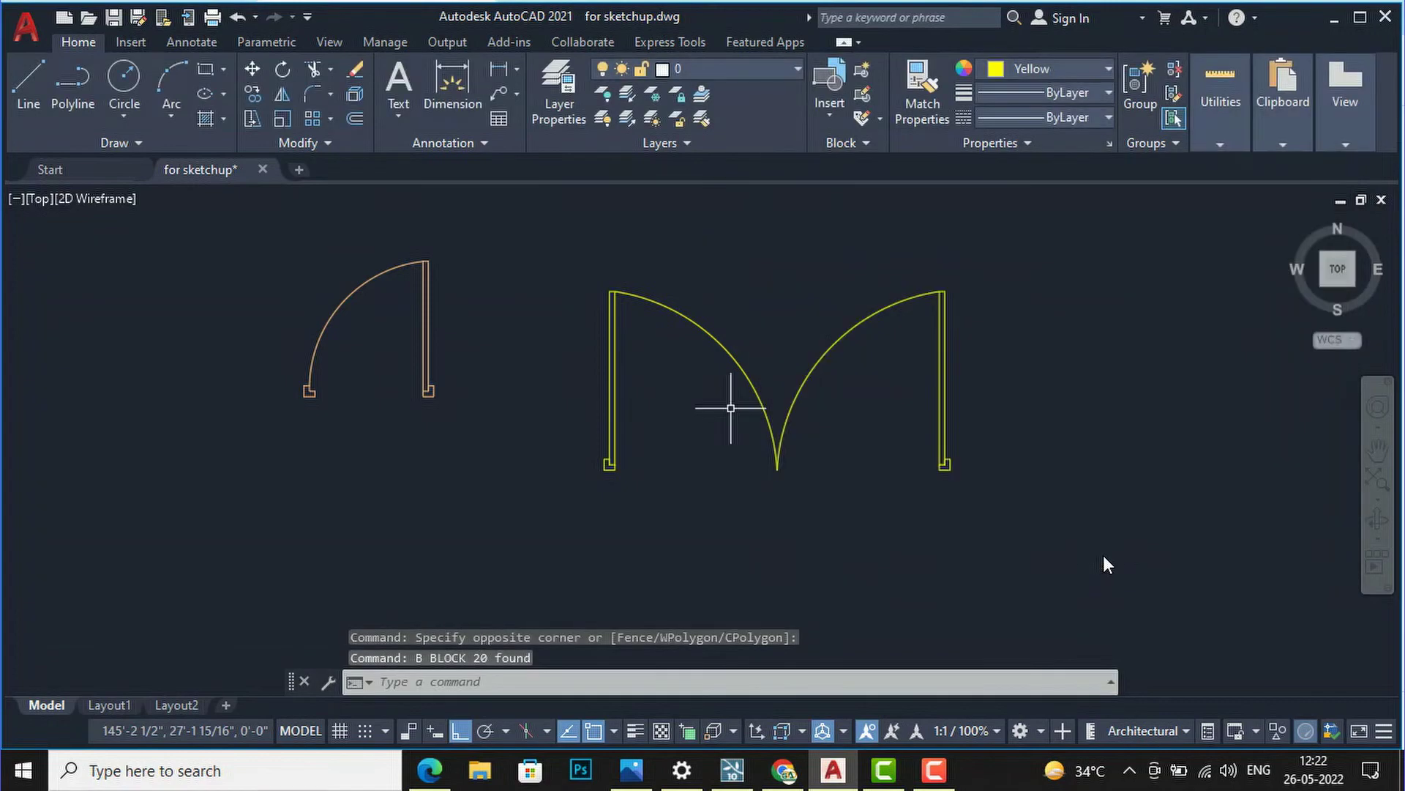
- Move the double door block by its left frame's lower corner to the lower right corner of the column beside the verandah's 7' opening
scroll(762, 417, down, 2)
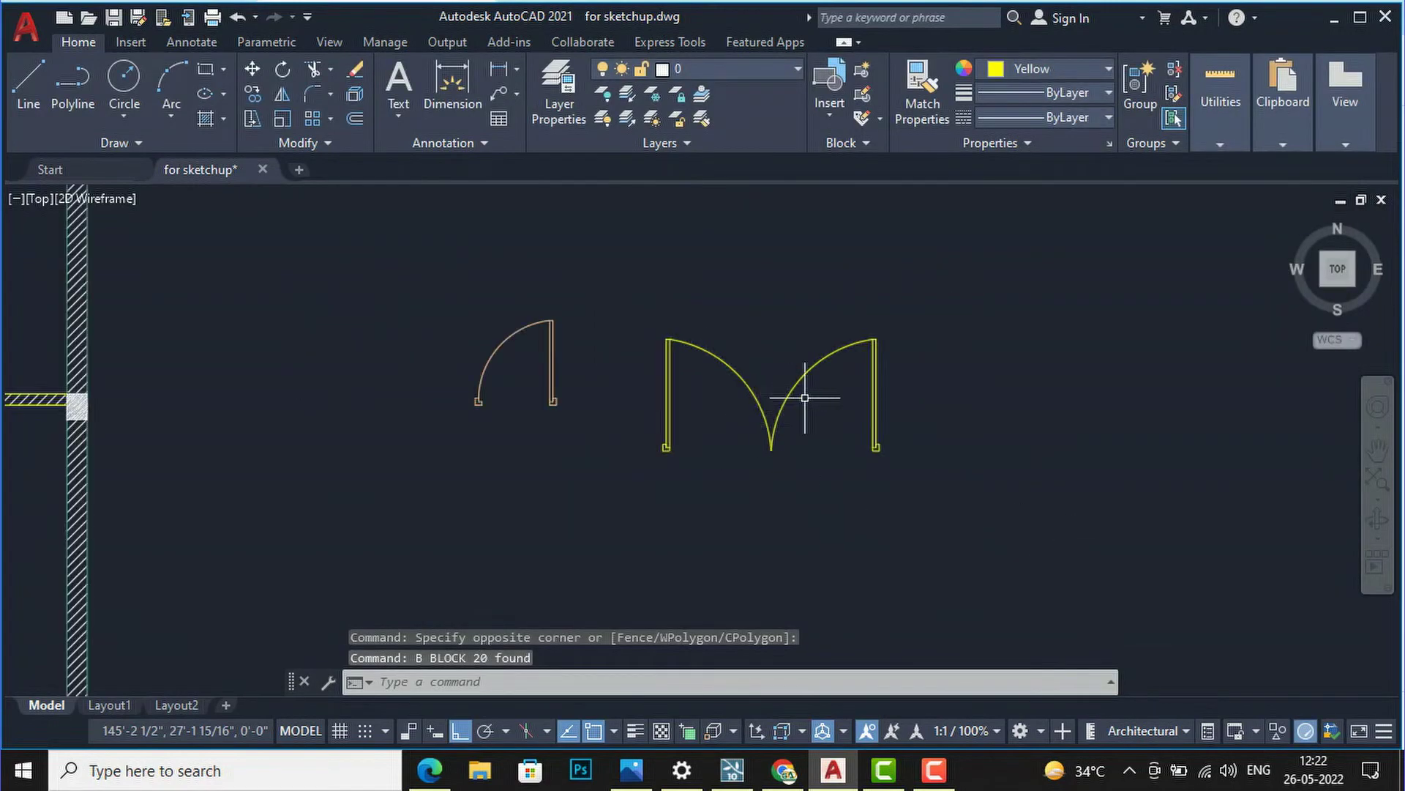
scroll(915, 392, down, 4)
click(992, 458)
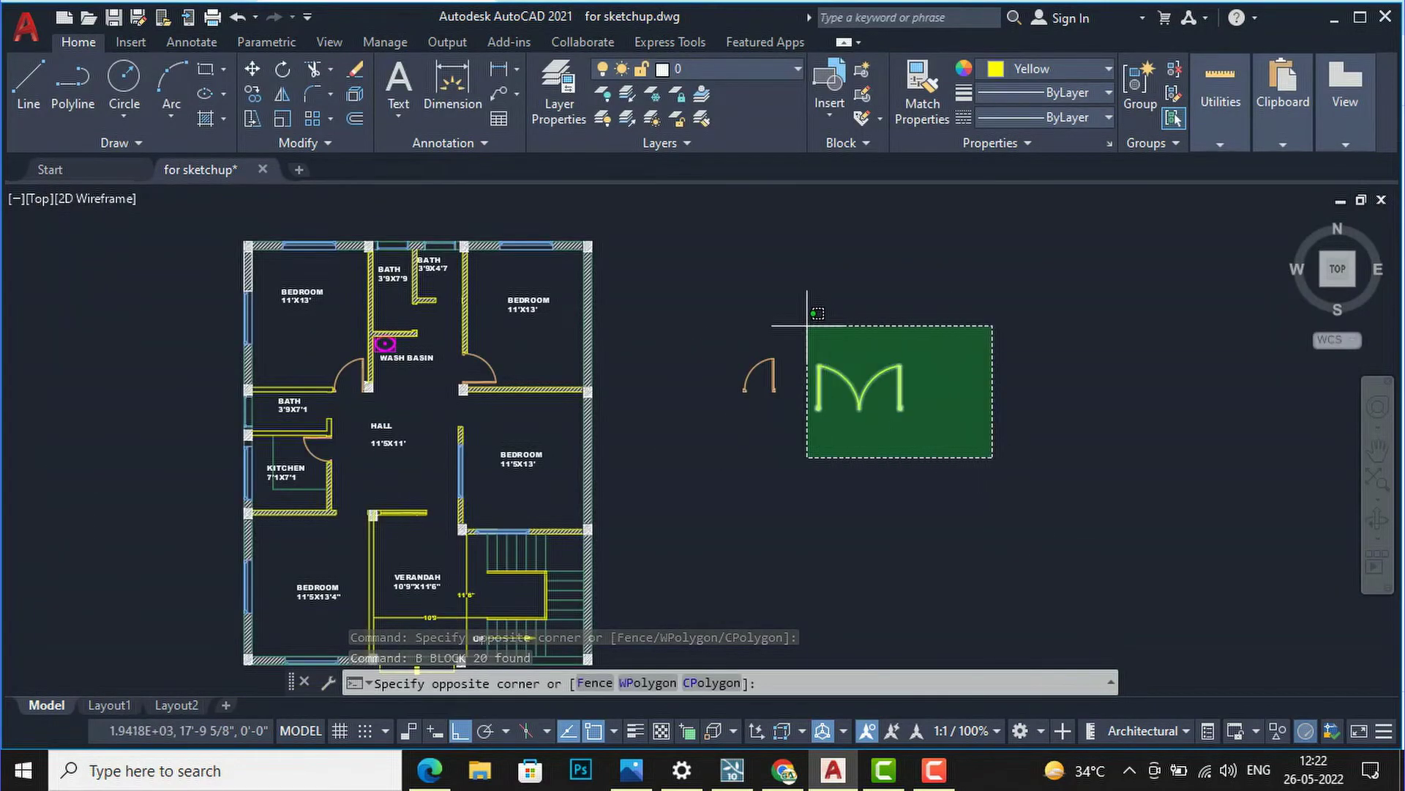
click(807, 325)
text(m)
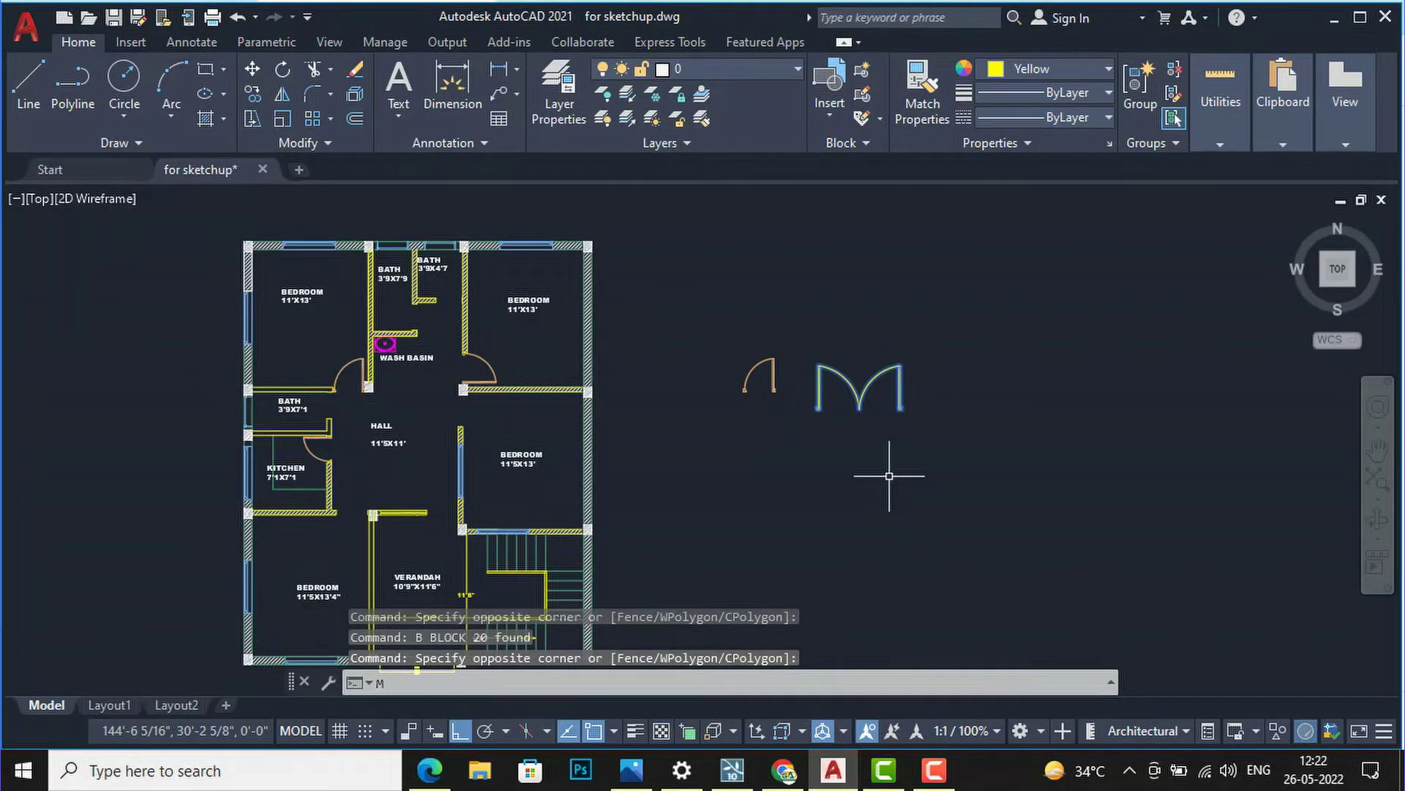
key(Return)
click(817, 409)
scroll(915, 322, down, 3)
scroll(798, 410, up, 6)
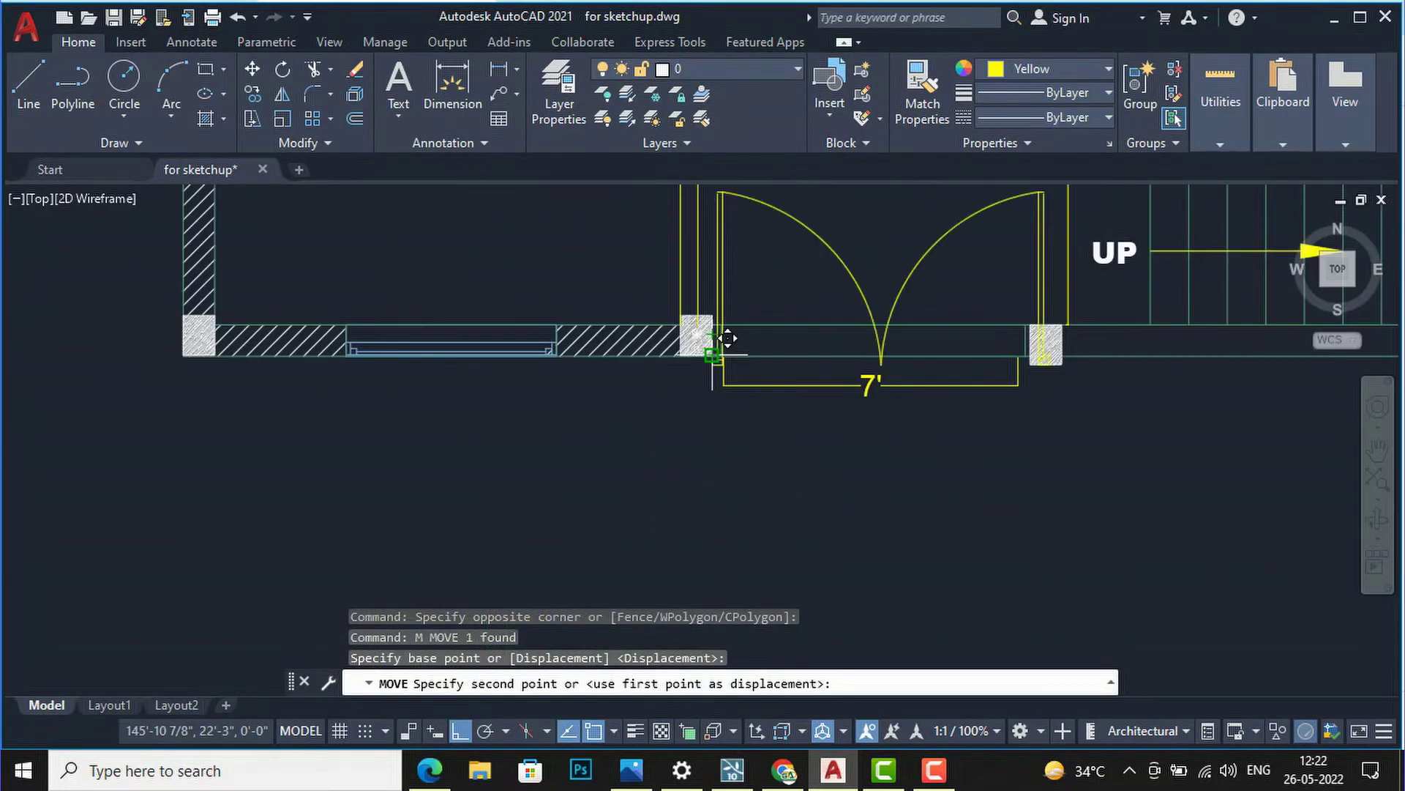
click(712, 353)
scroll(882, 550, down, 2)
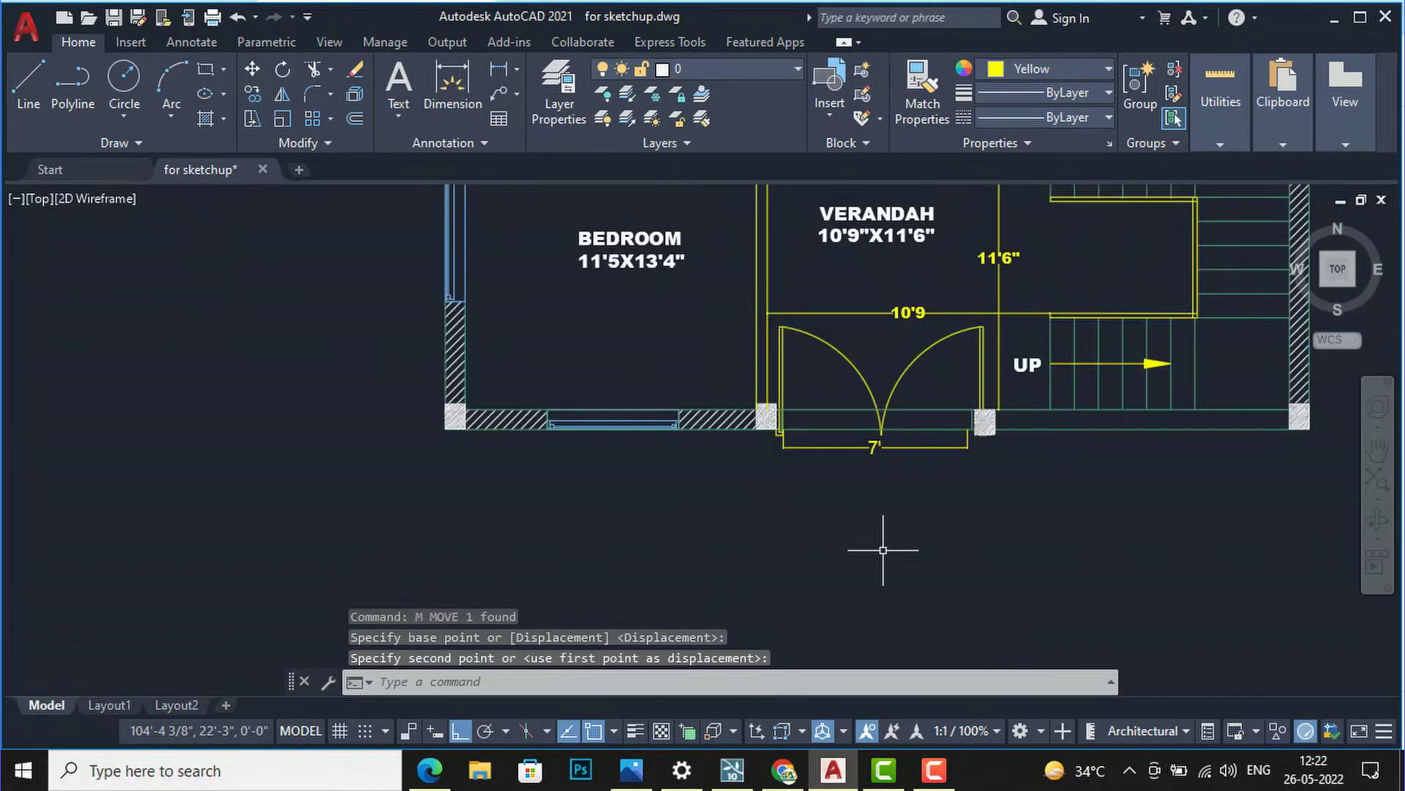
key(Escape)
scroll(907, 410, up, 2)
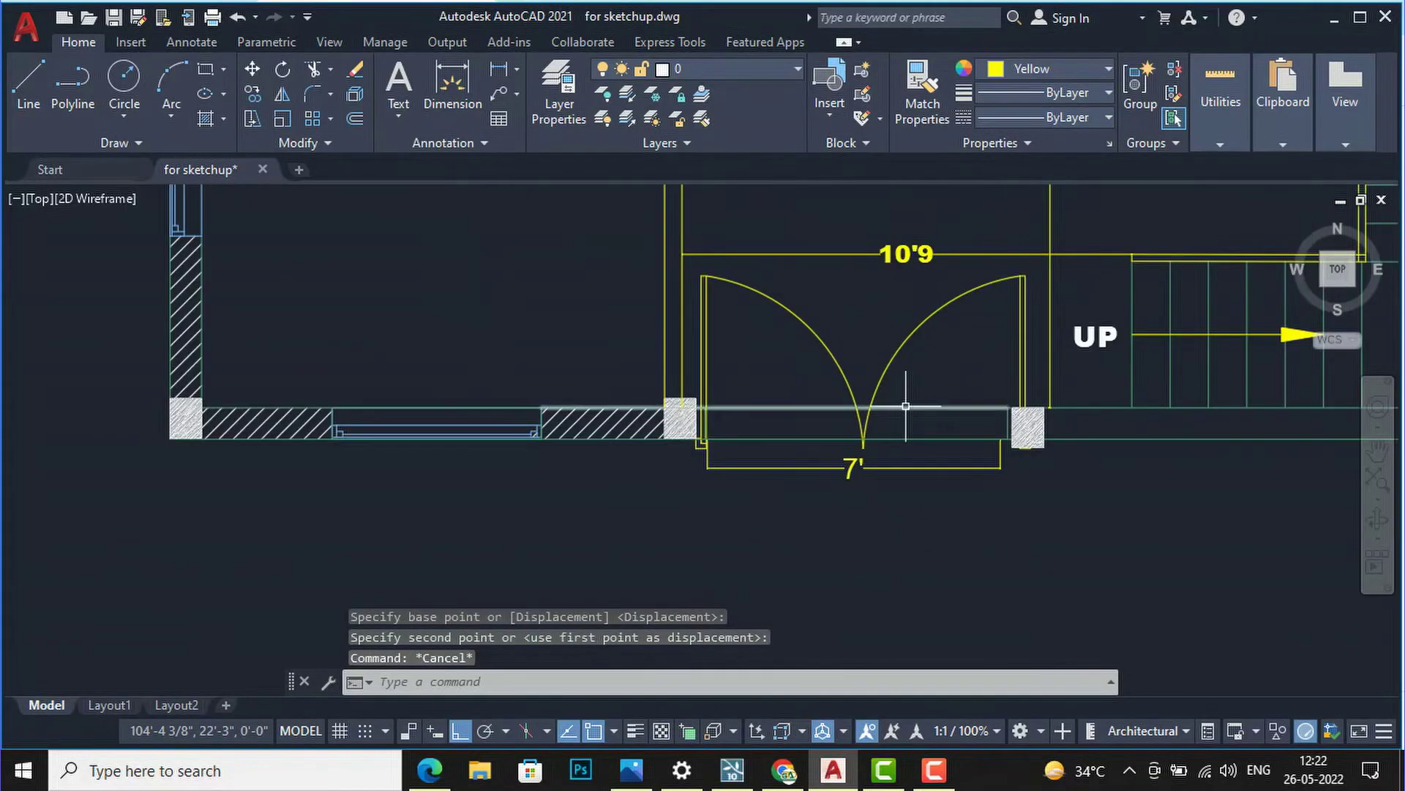
- Scale the double door block by reference from its left frame's lower corner, fitting its full width between the entrance's two columns
click(956, 342)
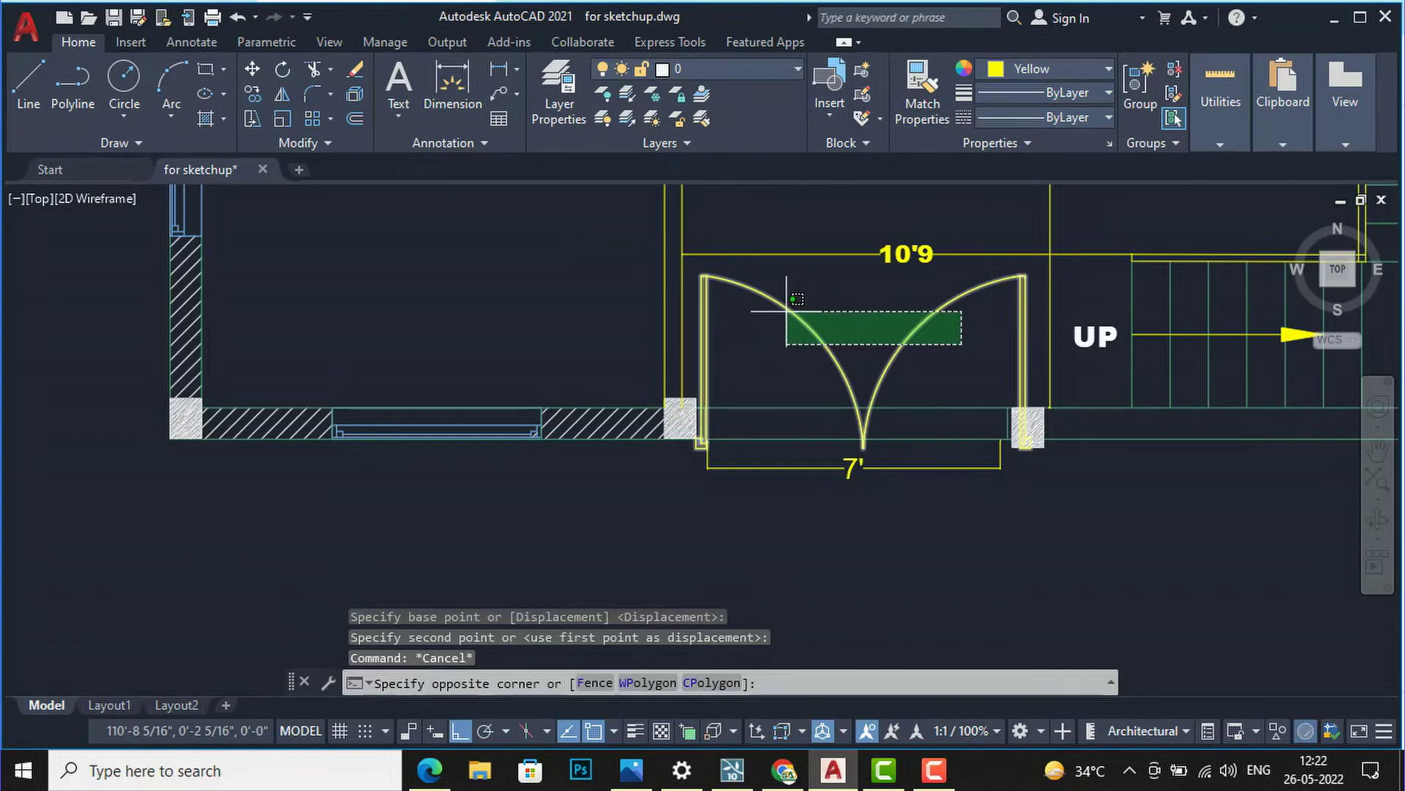
key(Escape)
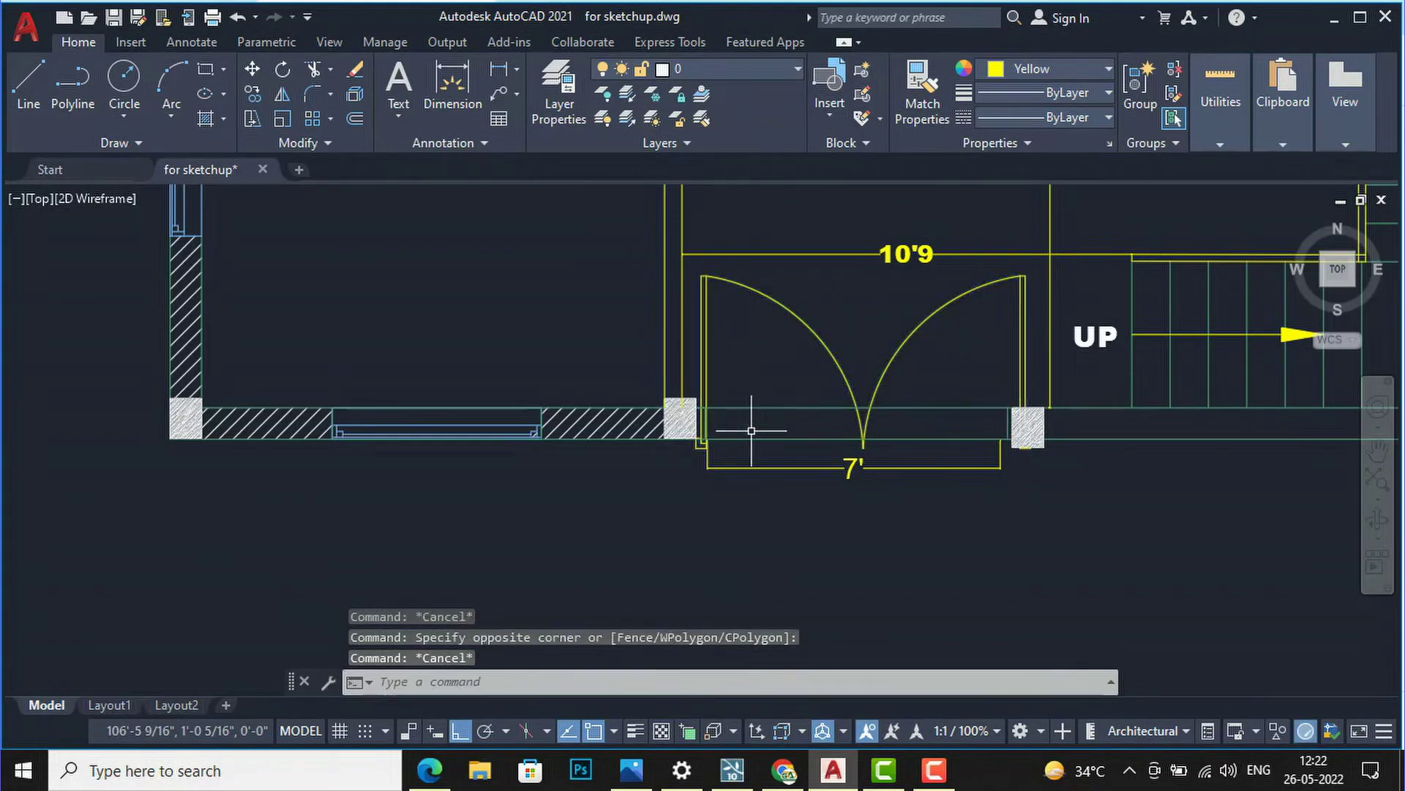
click(838, 322)
click(791, 297)
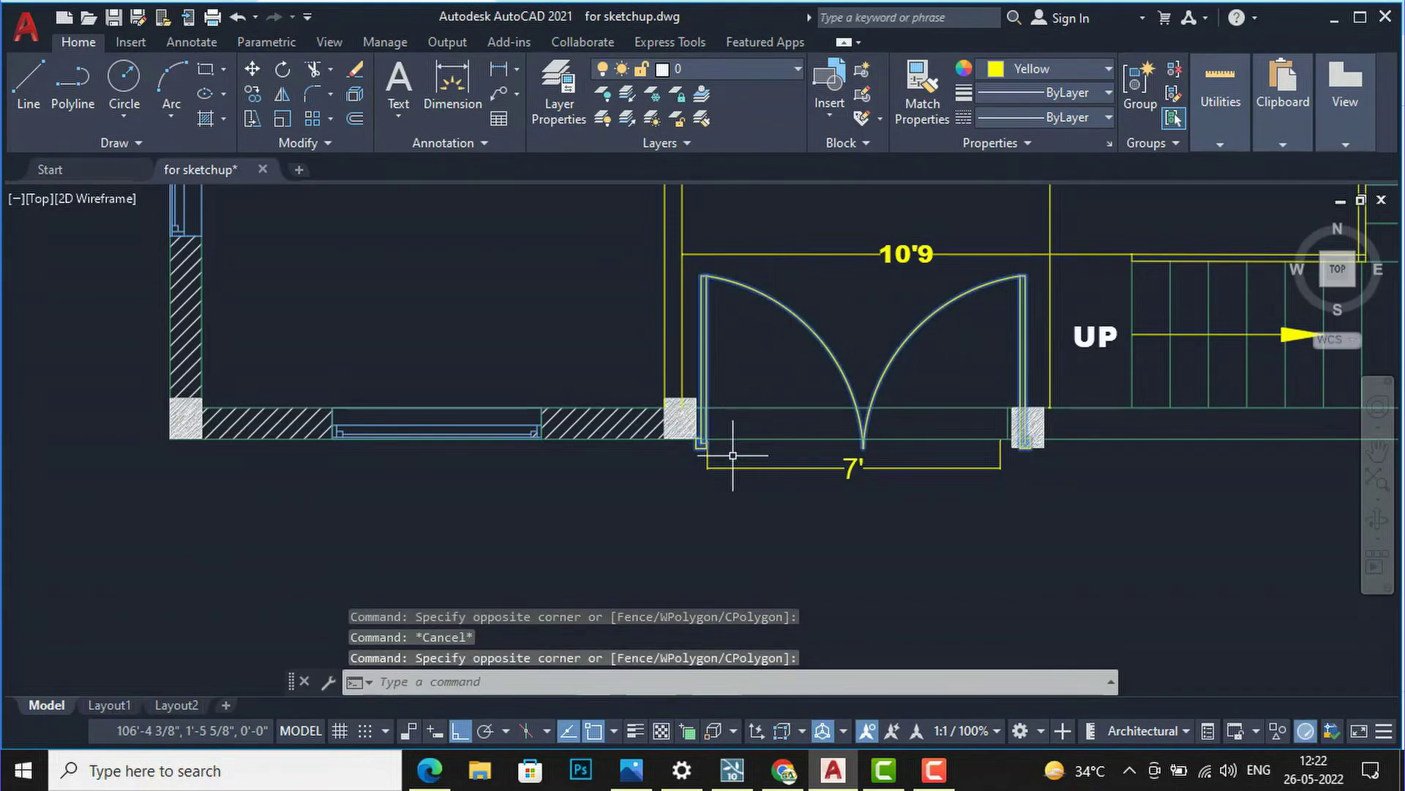
scroll(730, 455, up, 3)
text(sc)
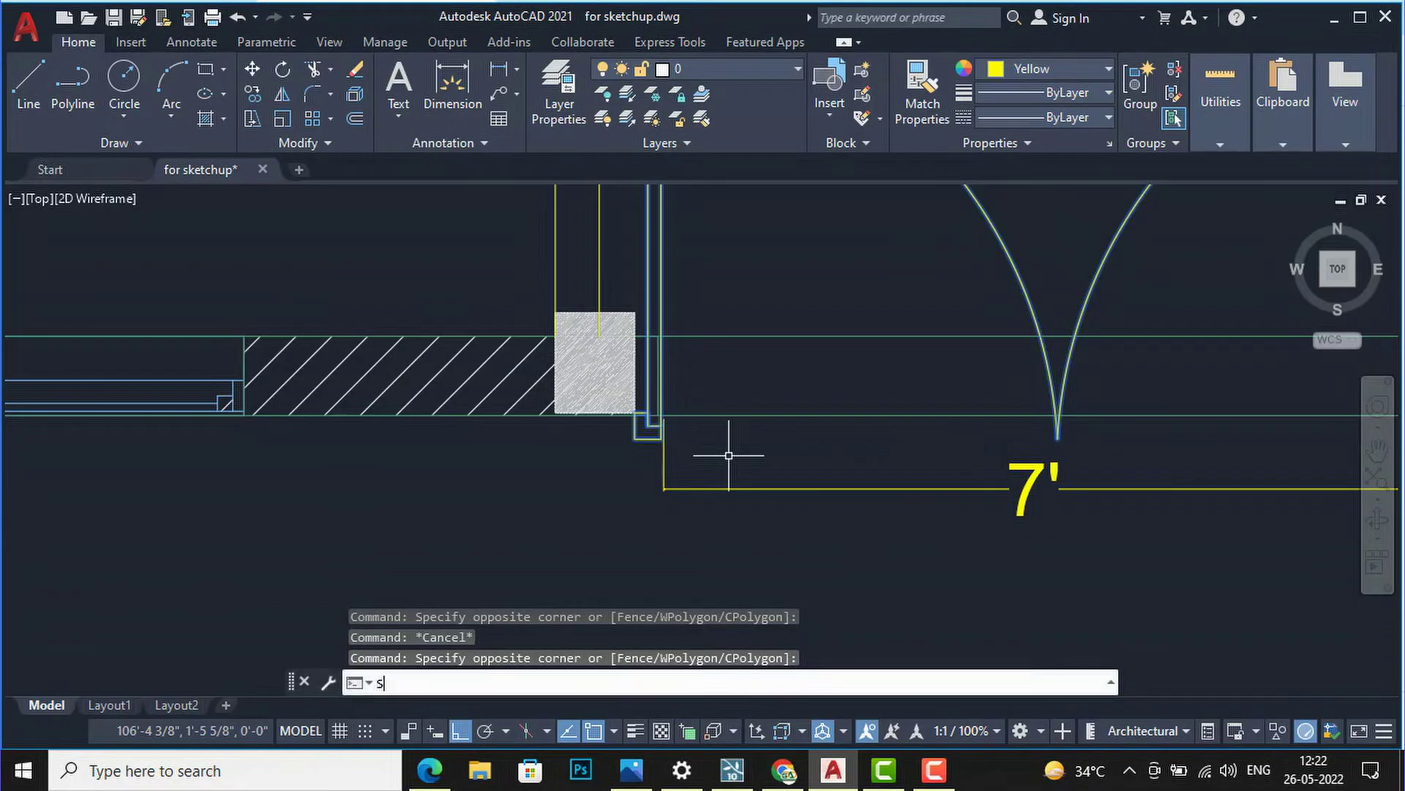
key(Return)
click(636, 438)
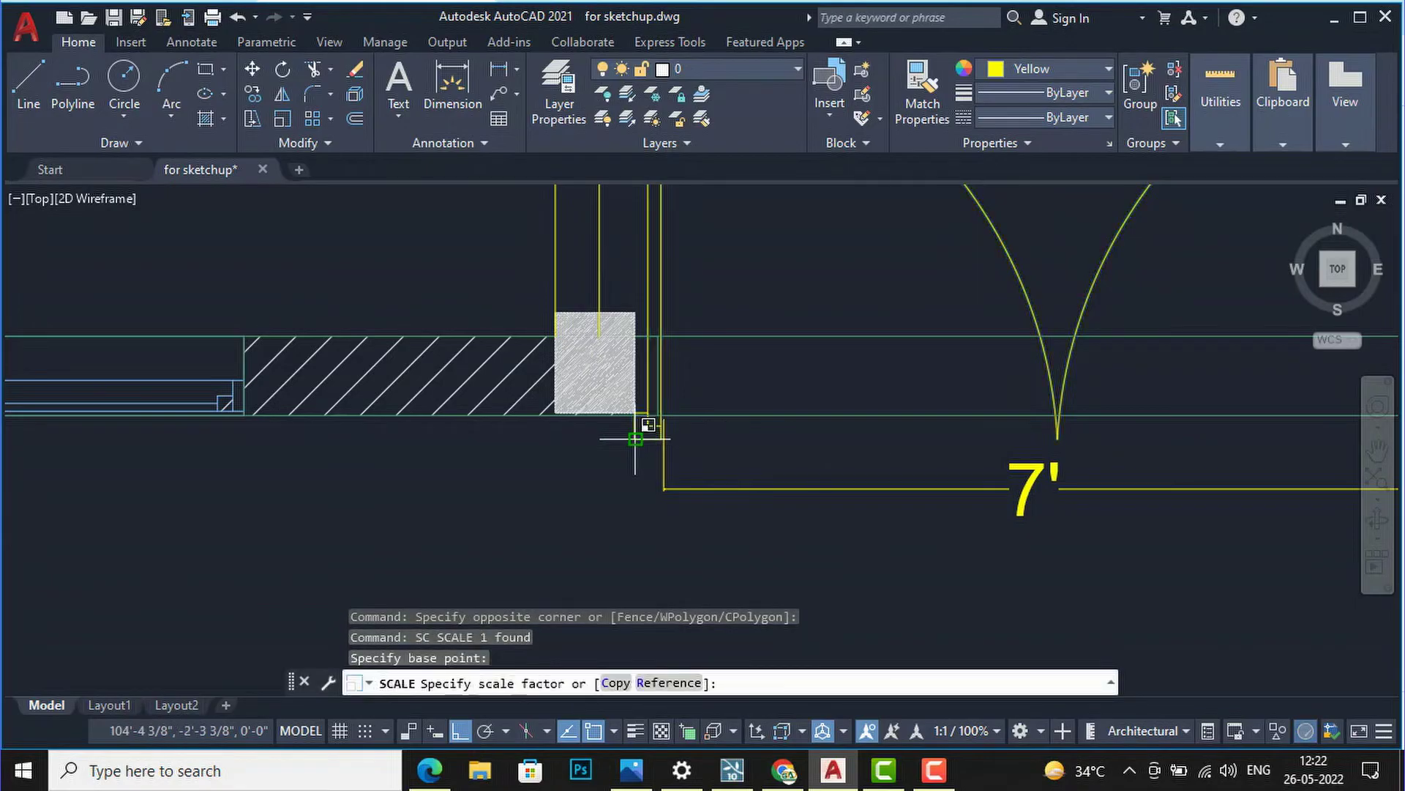
text(R)
key(Return)
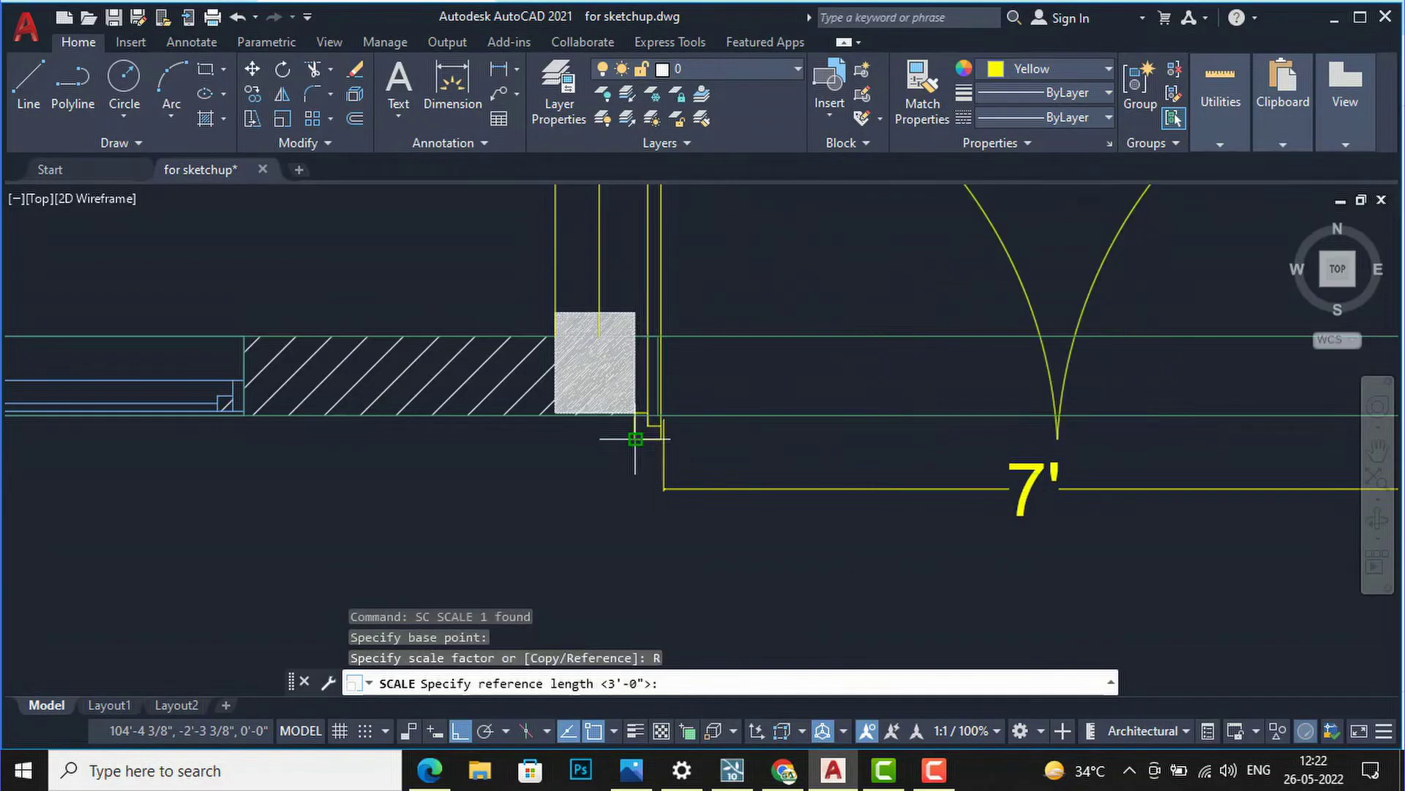
click(635, 439)
scroll(517, 470, down, 4)
scroll(853, 471, up, 4)
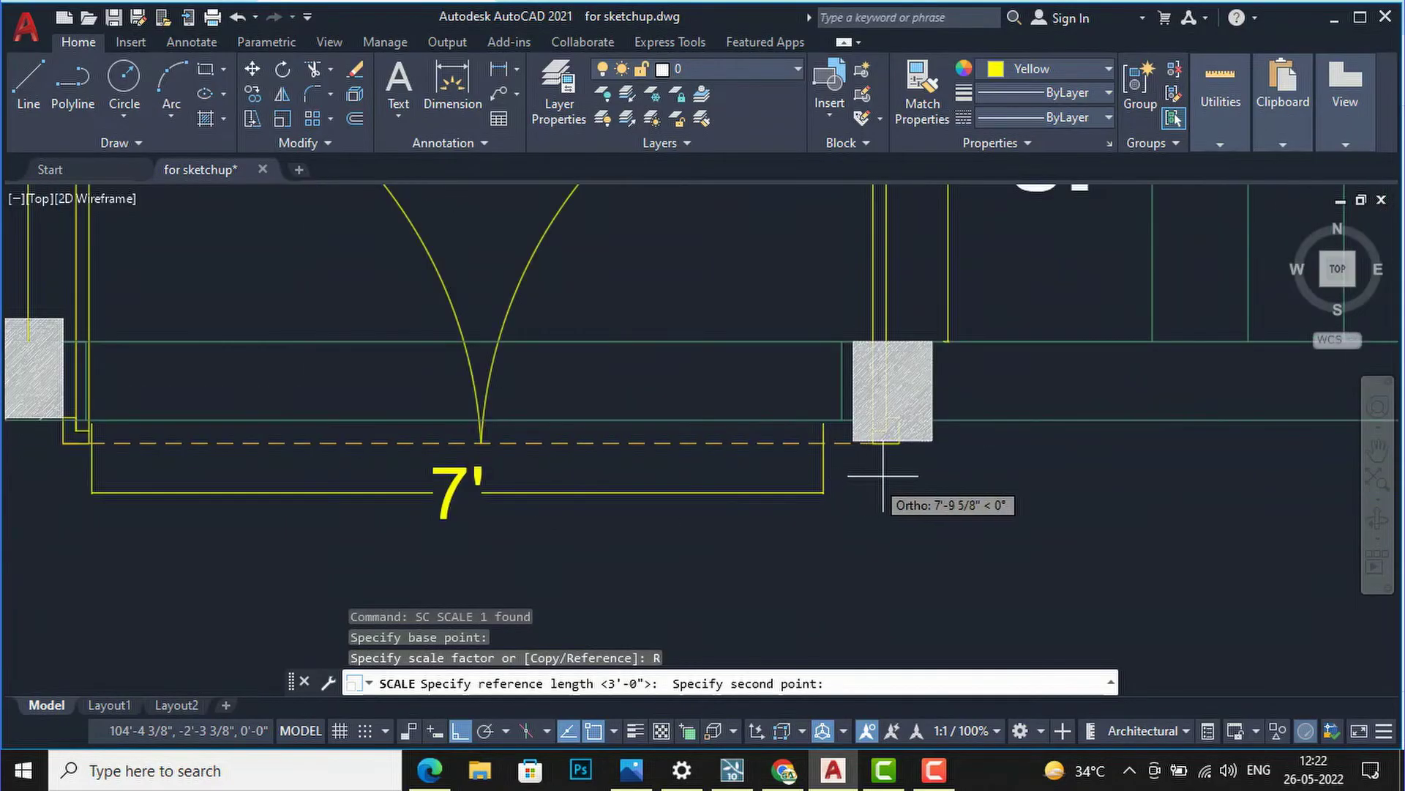
click(899, 443)
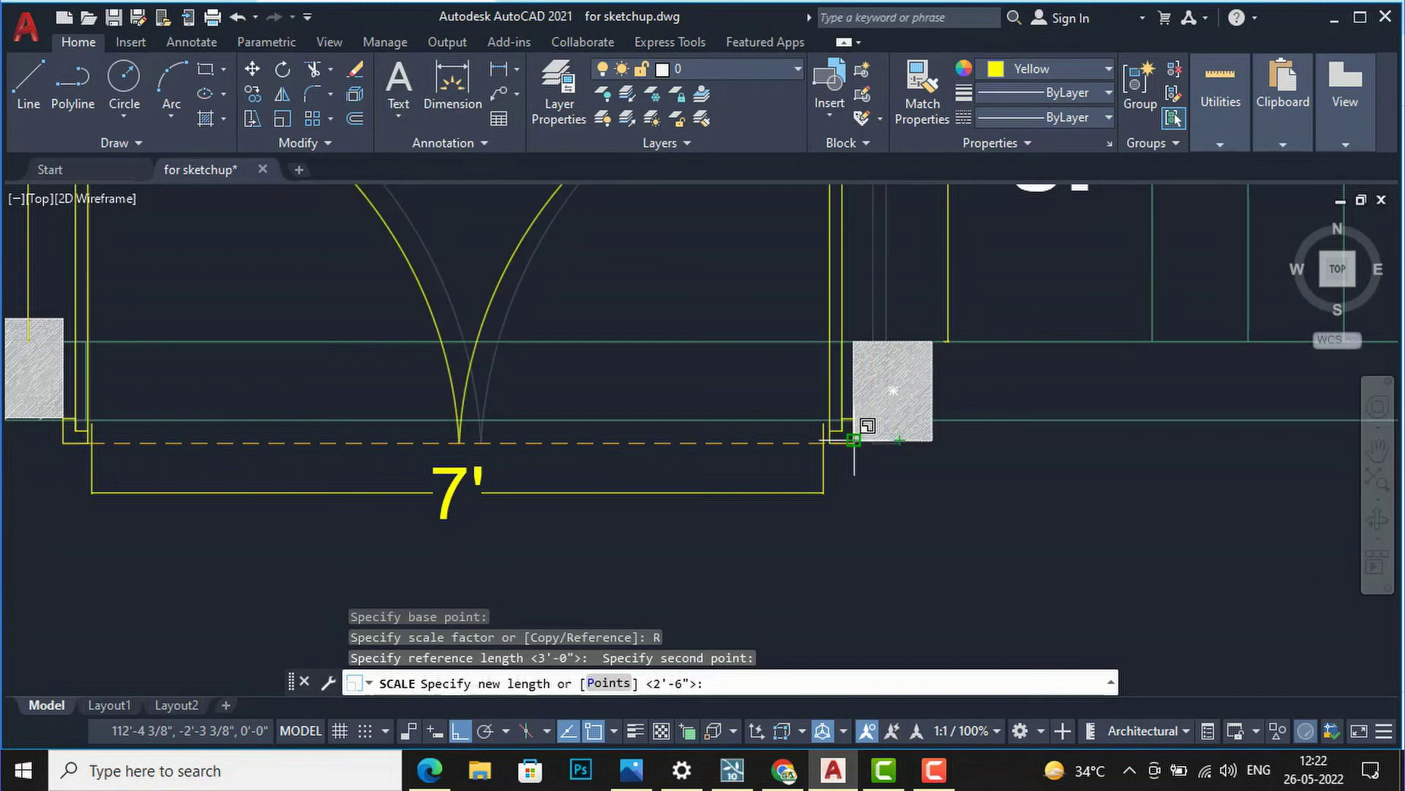
click(828, 444)
- Move the scaled double door by its left frame's lower corner up to the lower right corner of the adjoining column
scroll(790, 577, down, 2)
scroll(754, 505, down, 3)
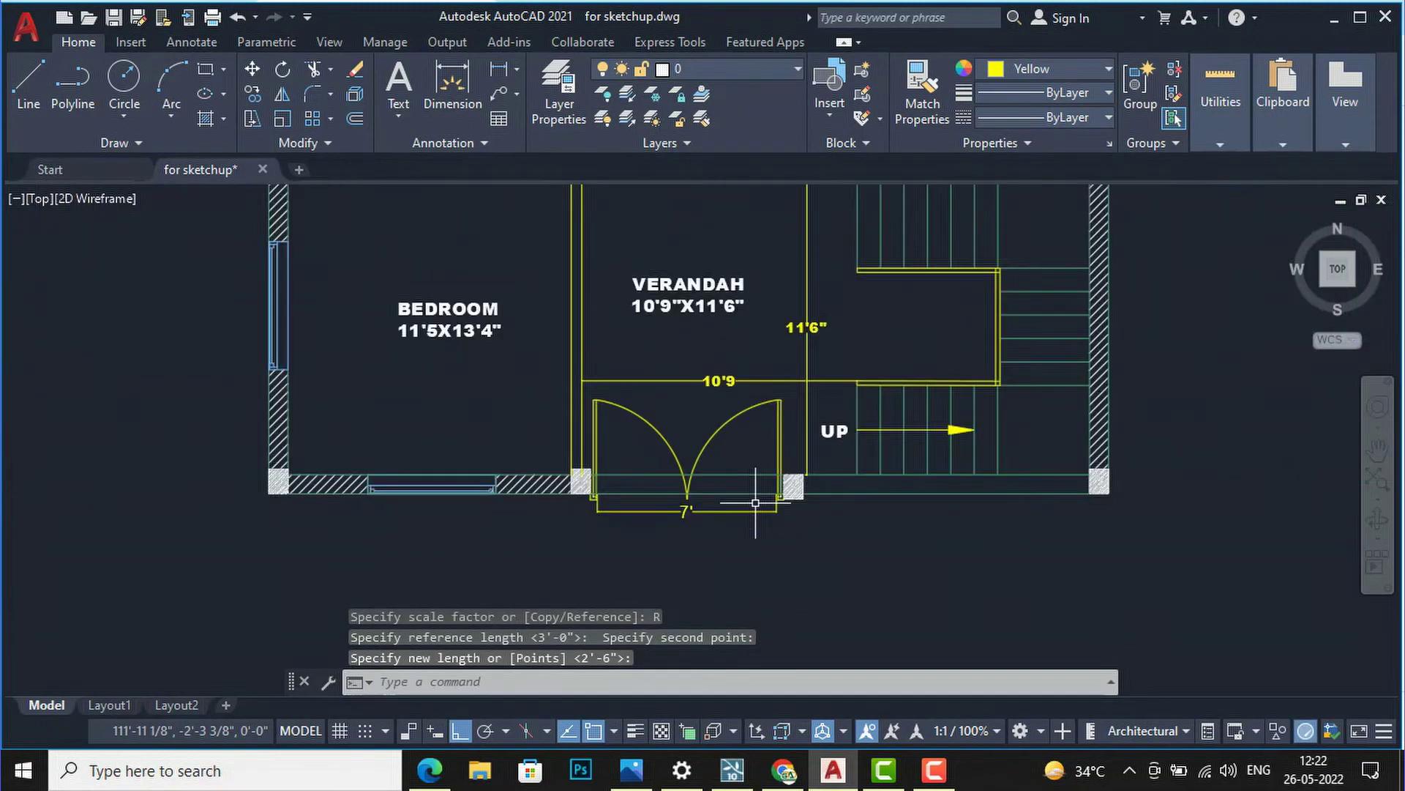
scroll(677, 435, up, 2)
click(673, 433)
click(633, 410)
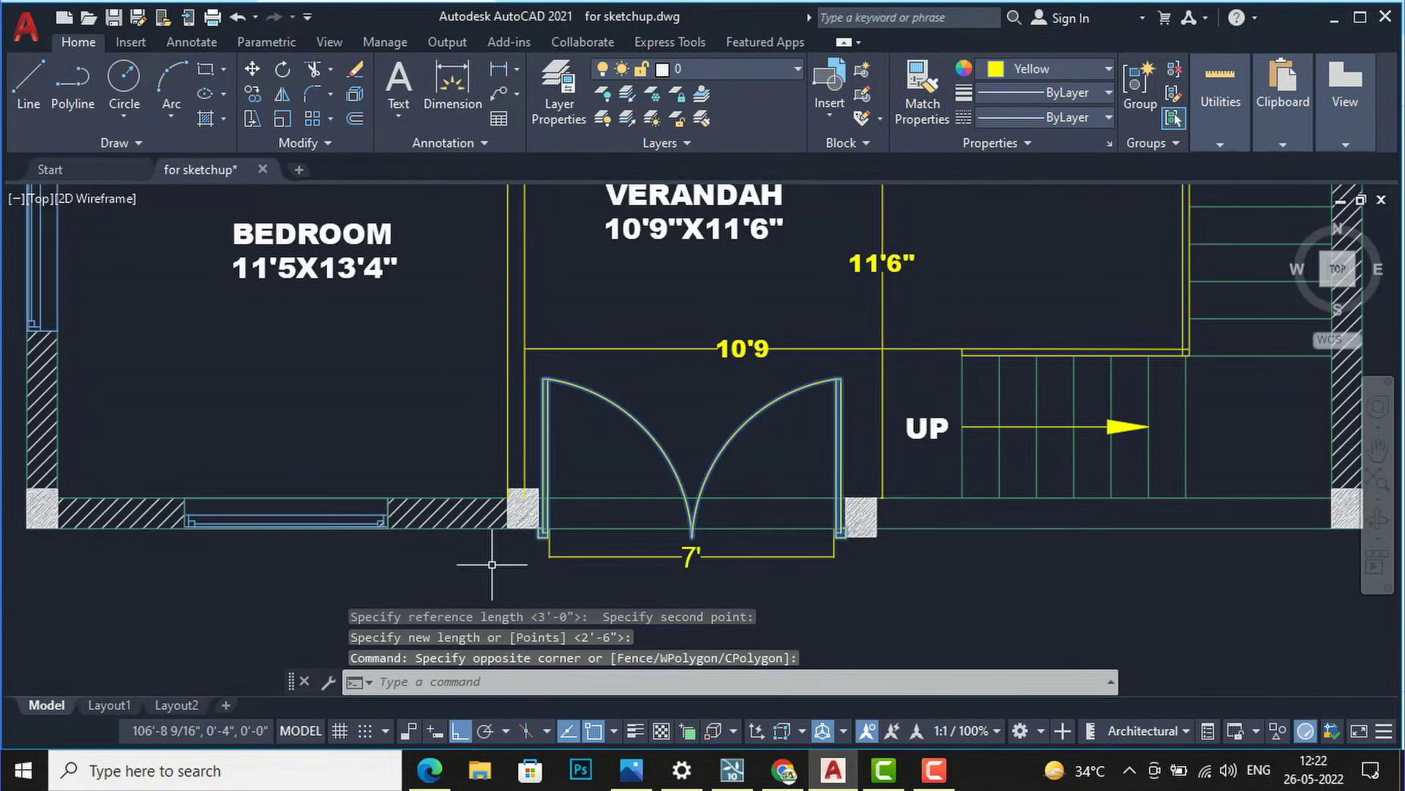
scroll(498, 564, up, 4)
text(m)
key(Return)
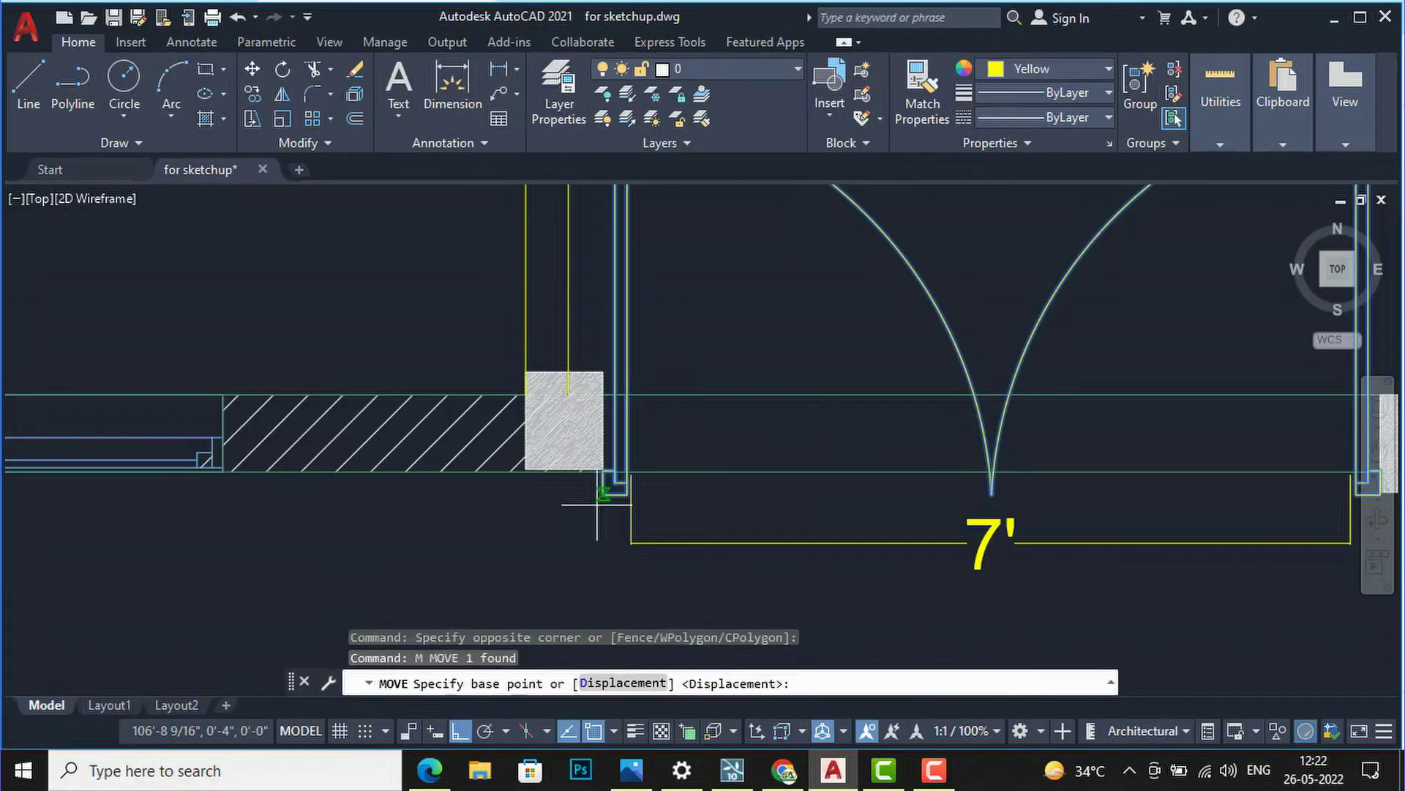
click(603, 495)
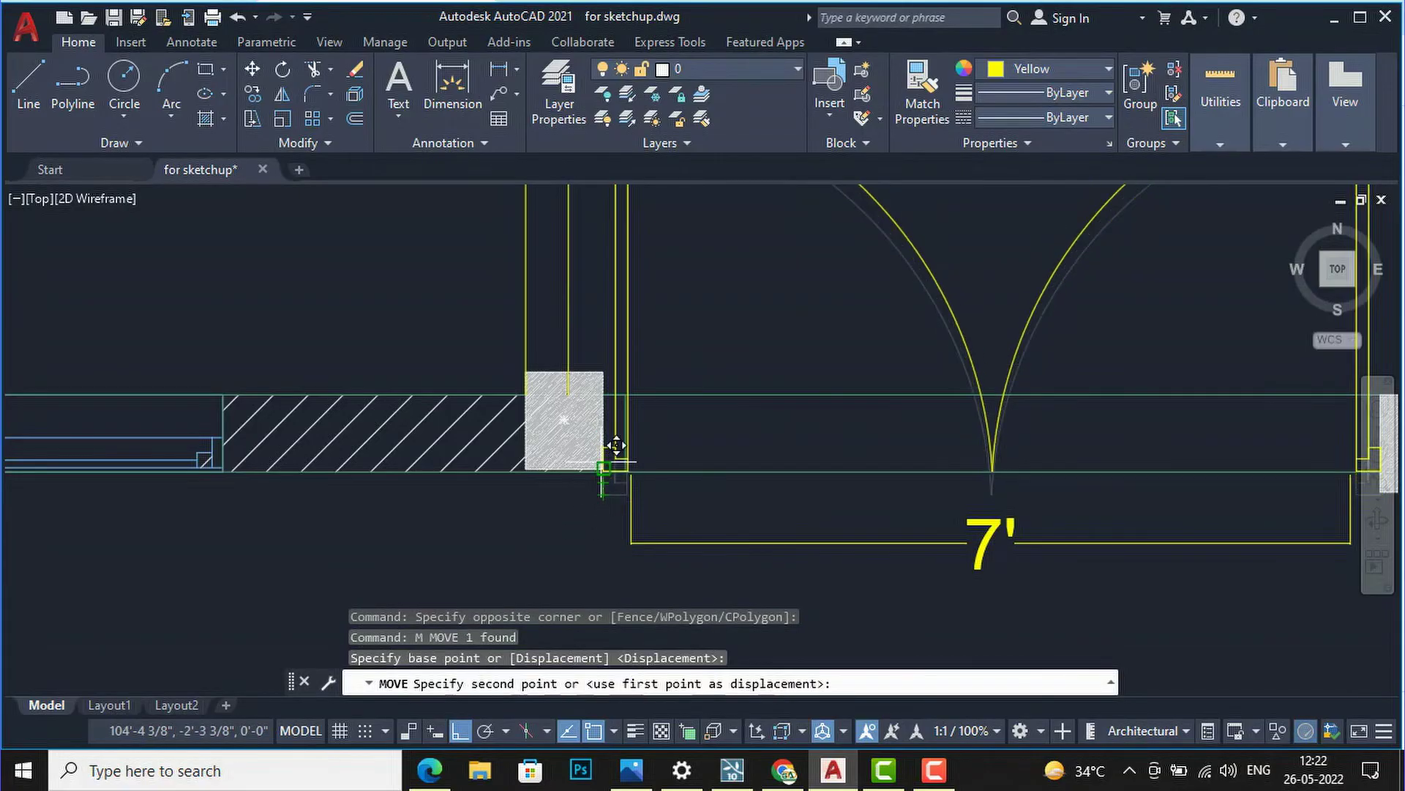
click(616, 444)
- Show the tool palettes and bring up the Architectural samples
scroll(559, 486, down, 6)
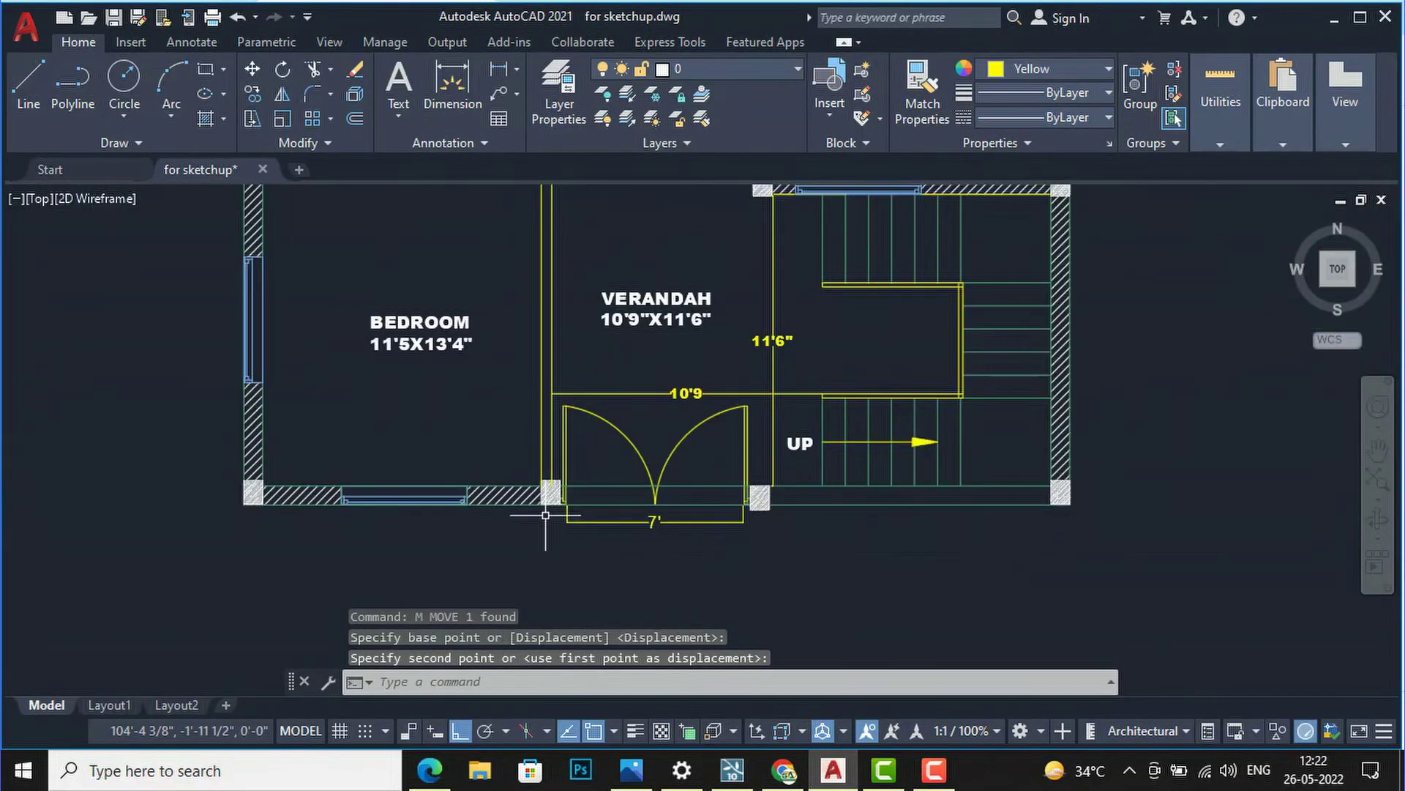
scroll(700, 524, down, 2)
scroll(737, 369, up, 2)
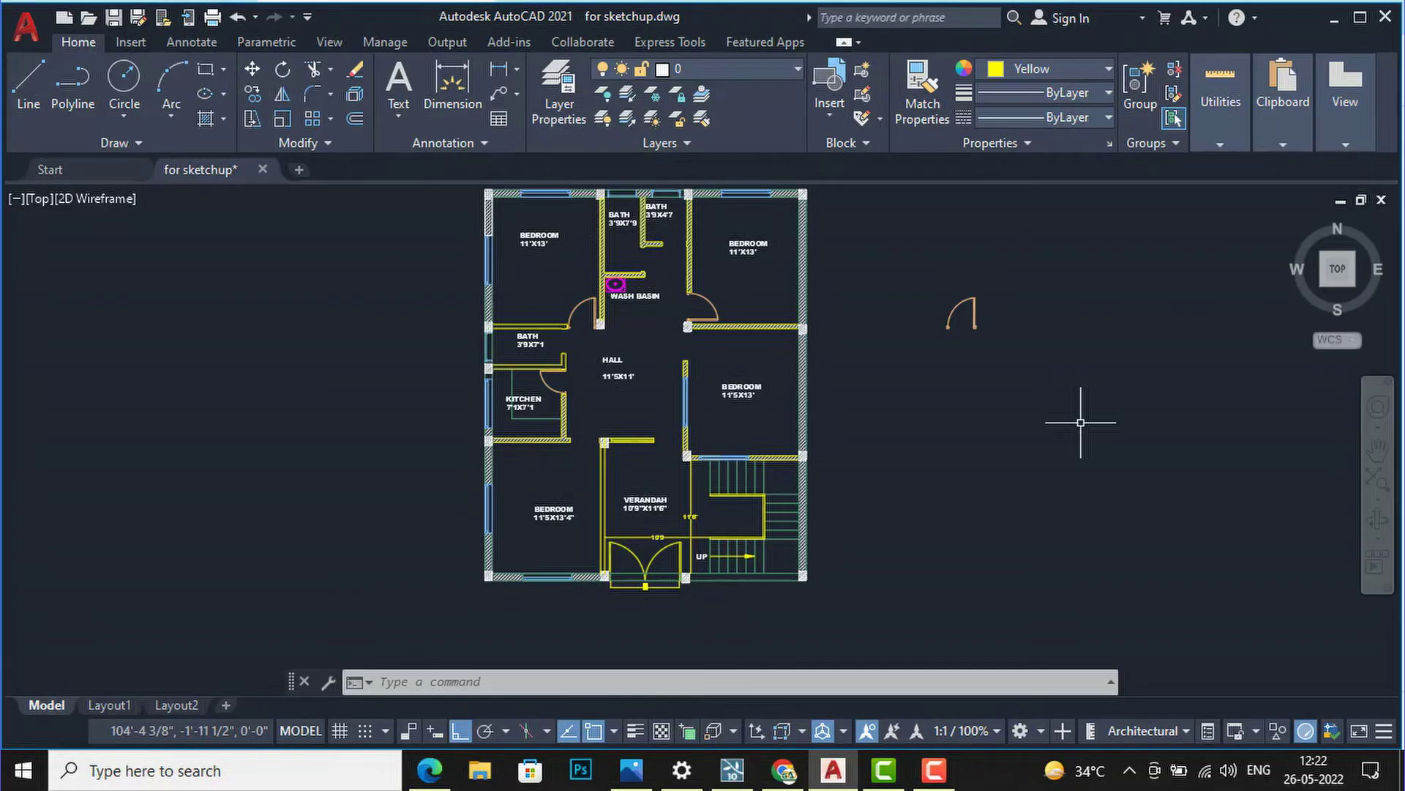
key(ctrl+3)
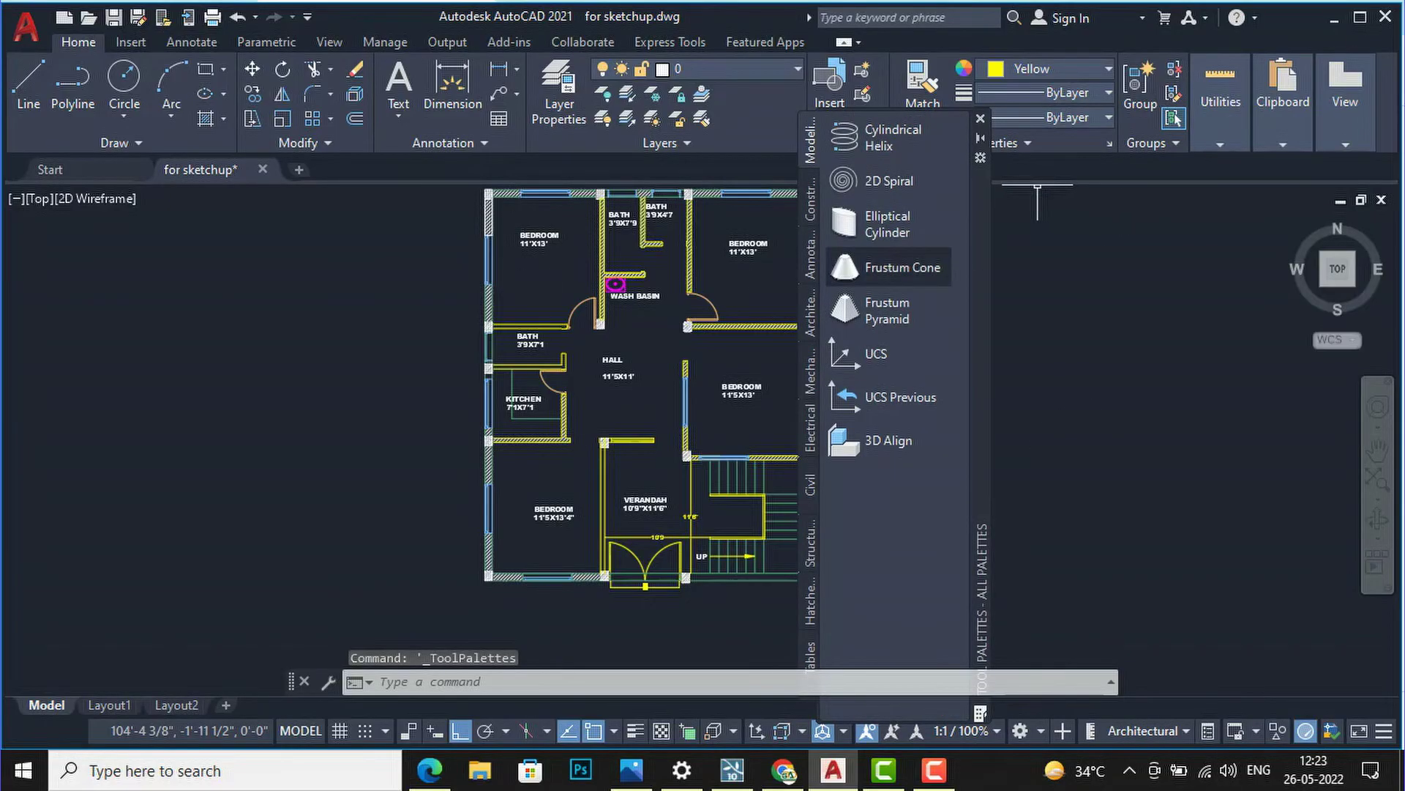
click(329, 42)
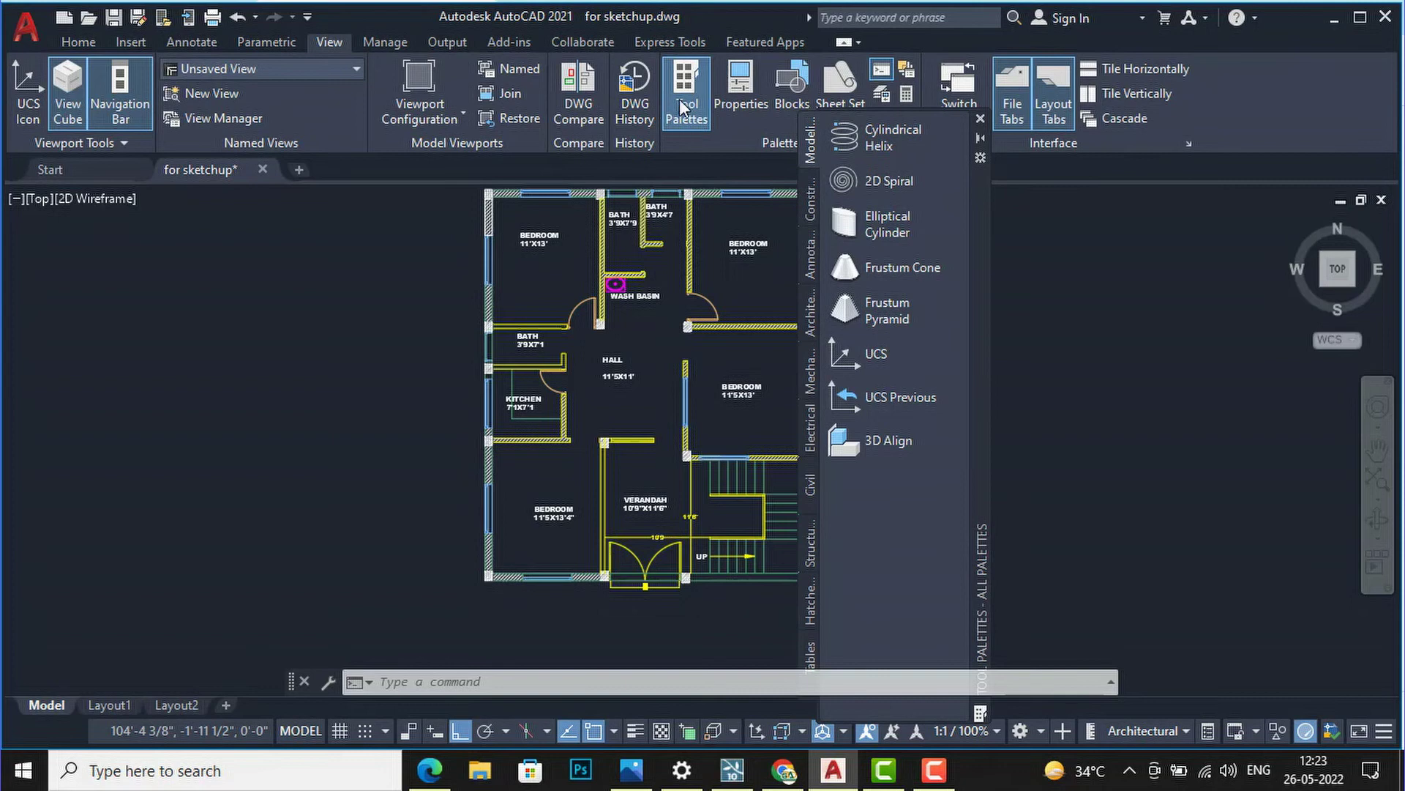
click(811, 315)
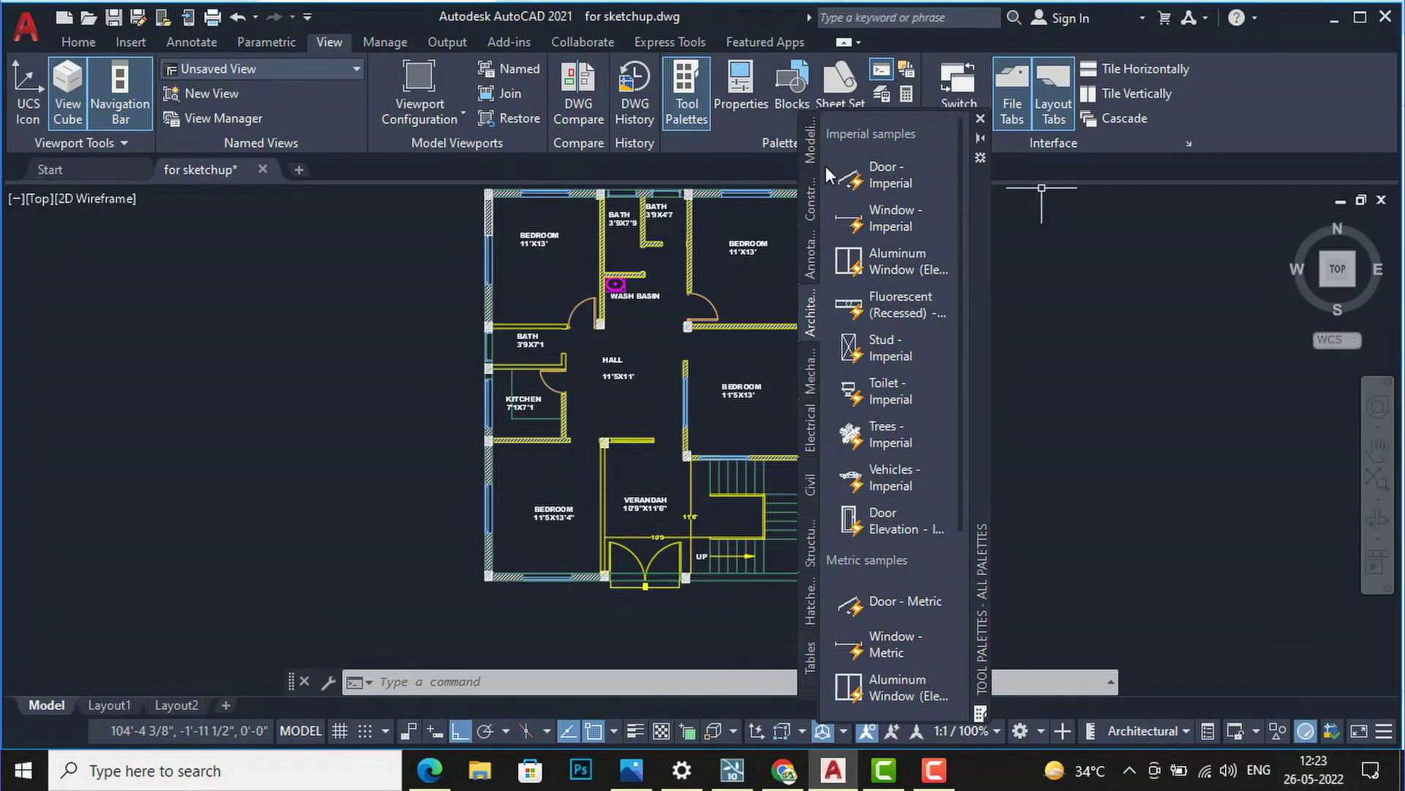
- Insert the Door - Imperial sample in the empty space to the right of the loose single door outside the plan
click(873, 180)
scroll(439, 384, up, 3)
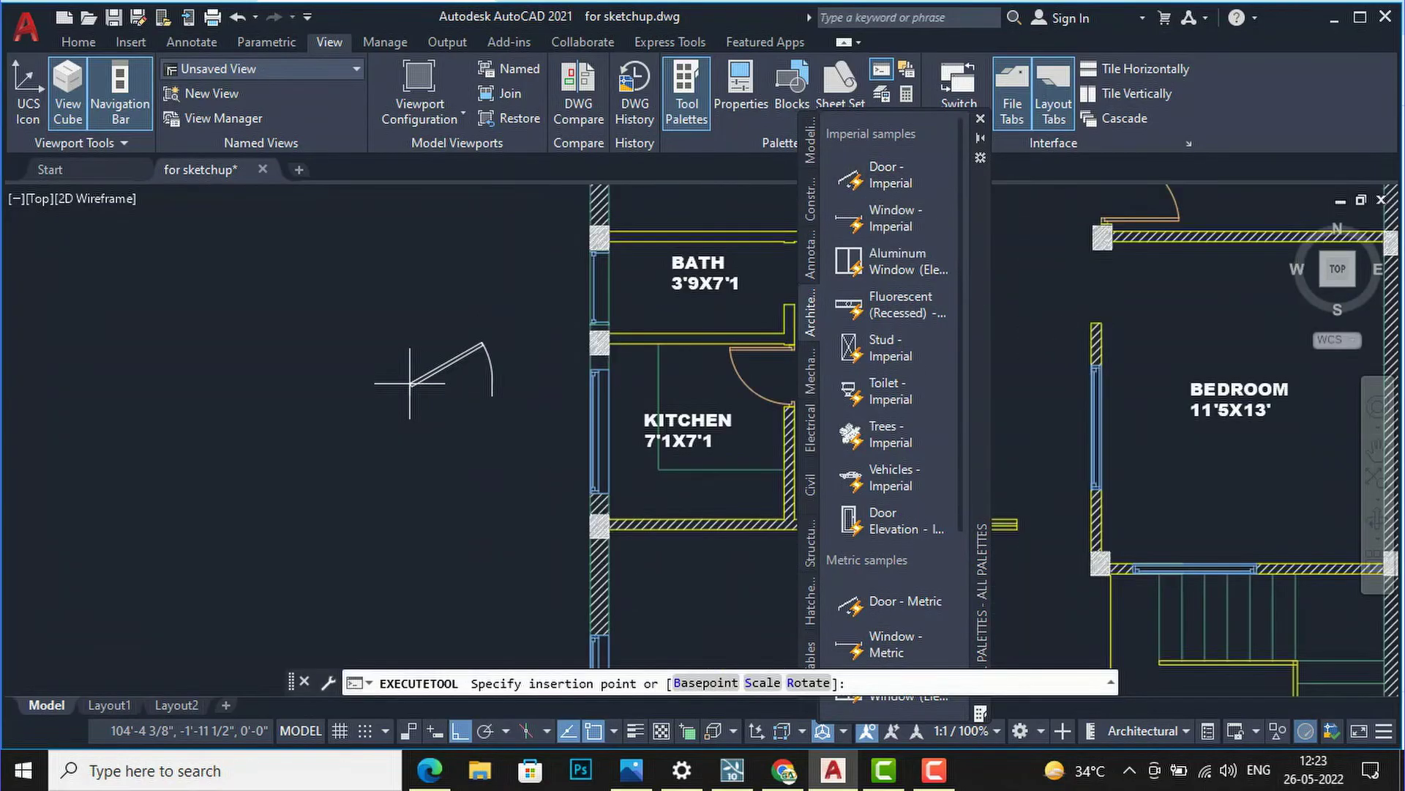
scroll(717, 370, down, 3)
scroll(439, 372, up, 2)
scroll(468, 351, down, 3)
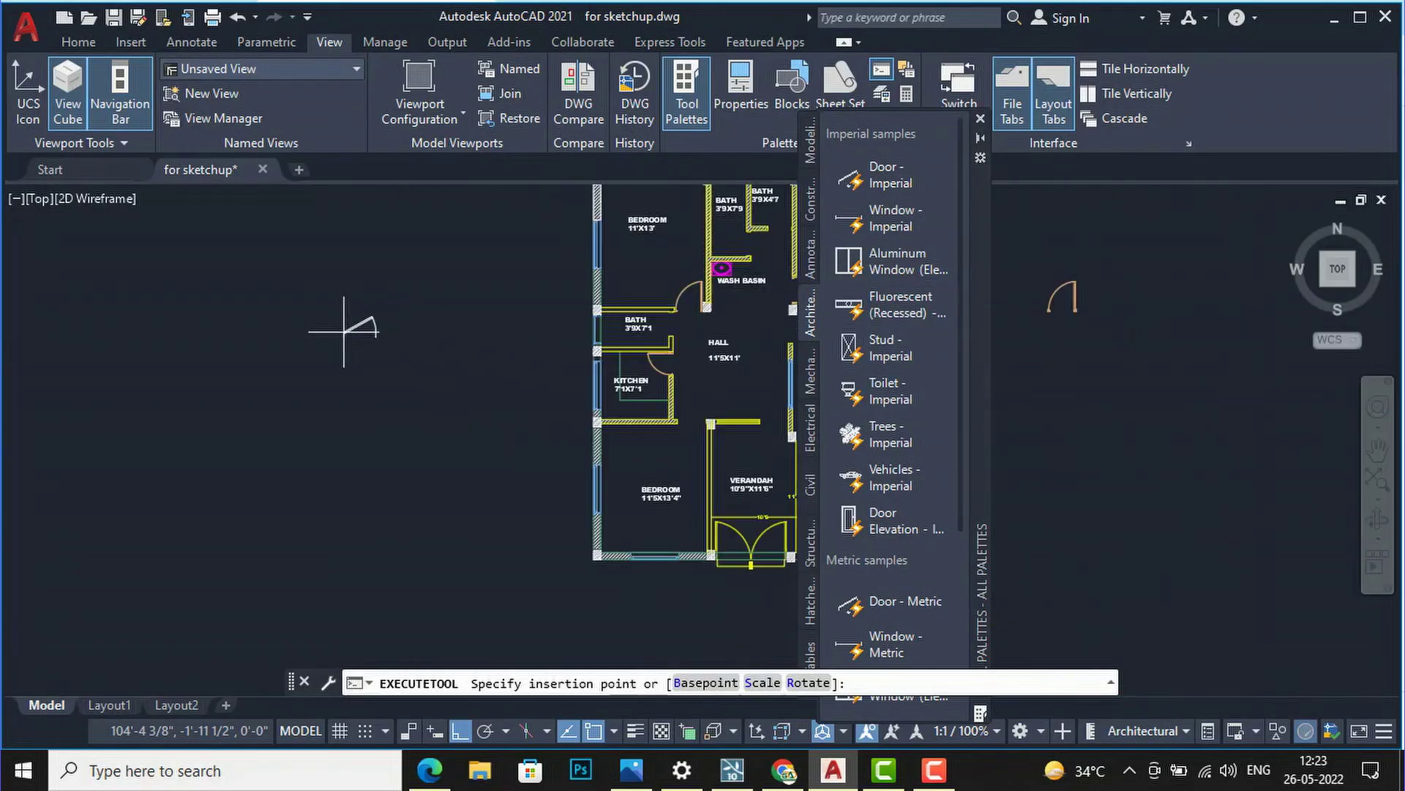
scroll(344, 334, down, 3)
scroll(643, 314, up, 5)
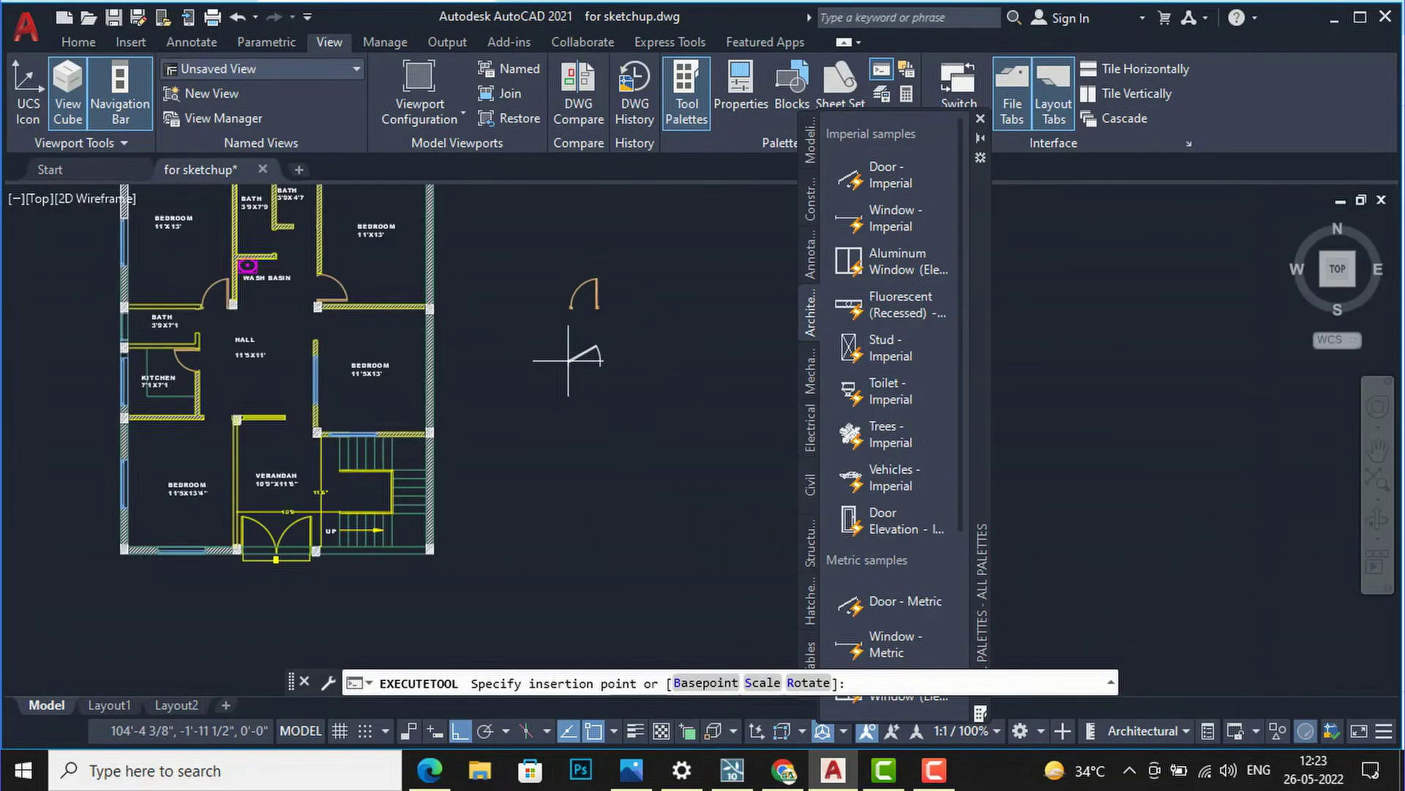
scroll(636, 271, up, 3)
scroll(636, 271, up, 2)
scroll(147, 395, down, 4)
scroll(208, 388, up, 4)
scroll(188, 424, down, 2)
click(373, 427)
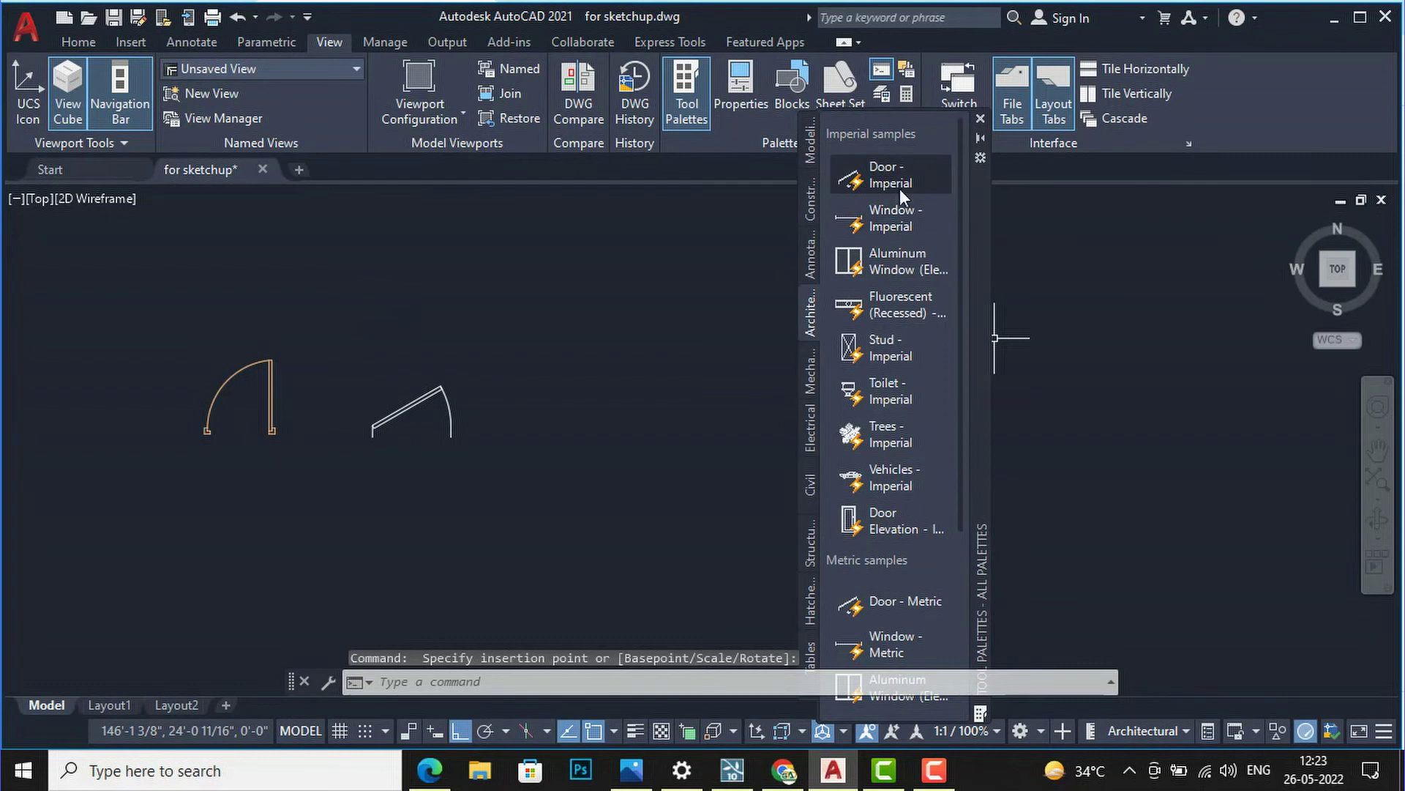
- Set the inserted imperial door's opening angle to Open 90º and deselect it
scroll(407, 440, up, 4)
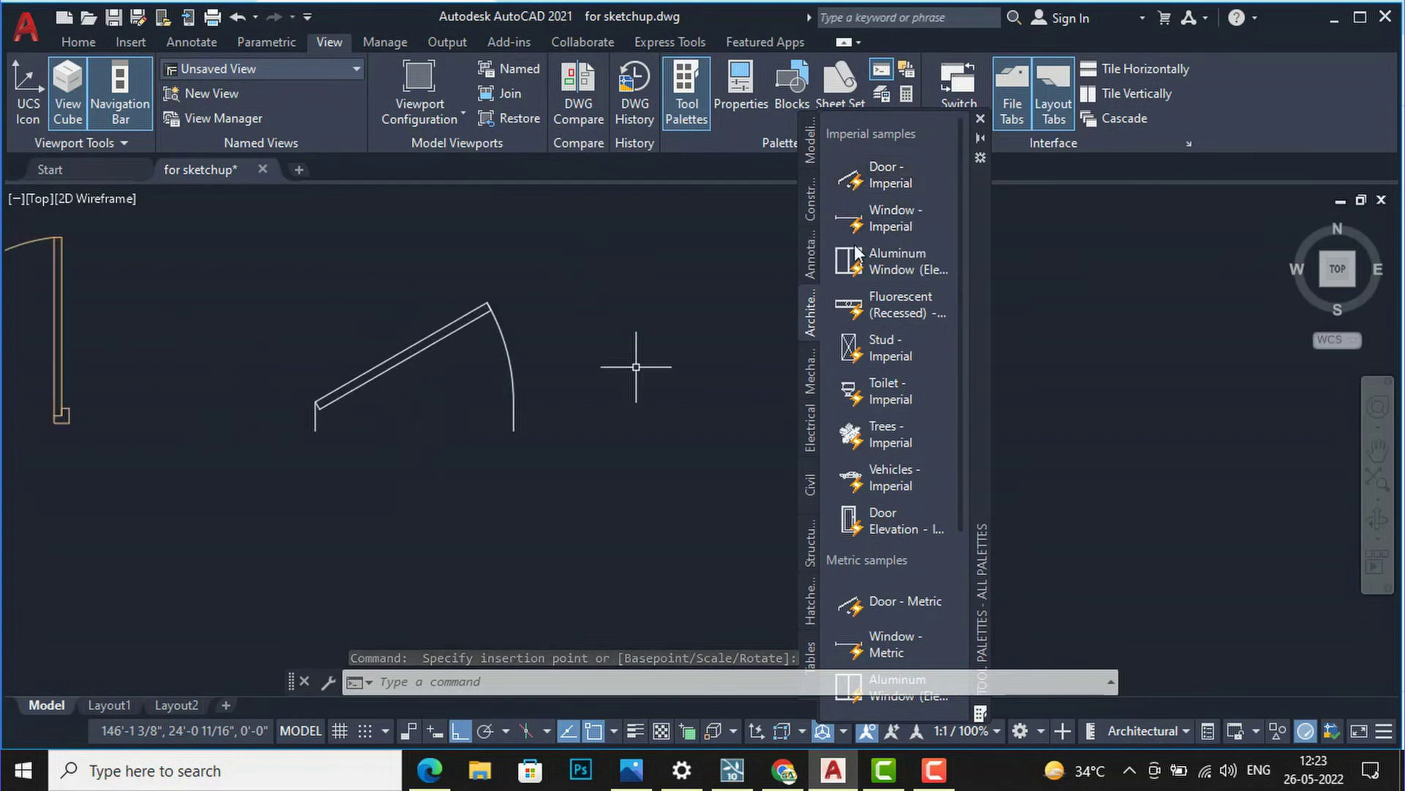
click(357, 380)
scroll(311, 404, up, 2)
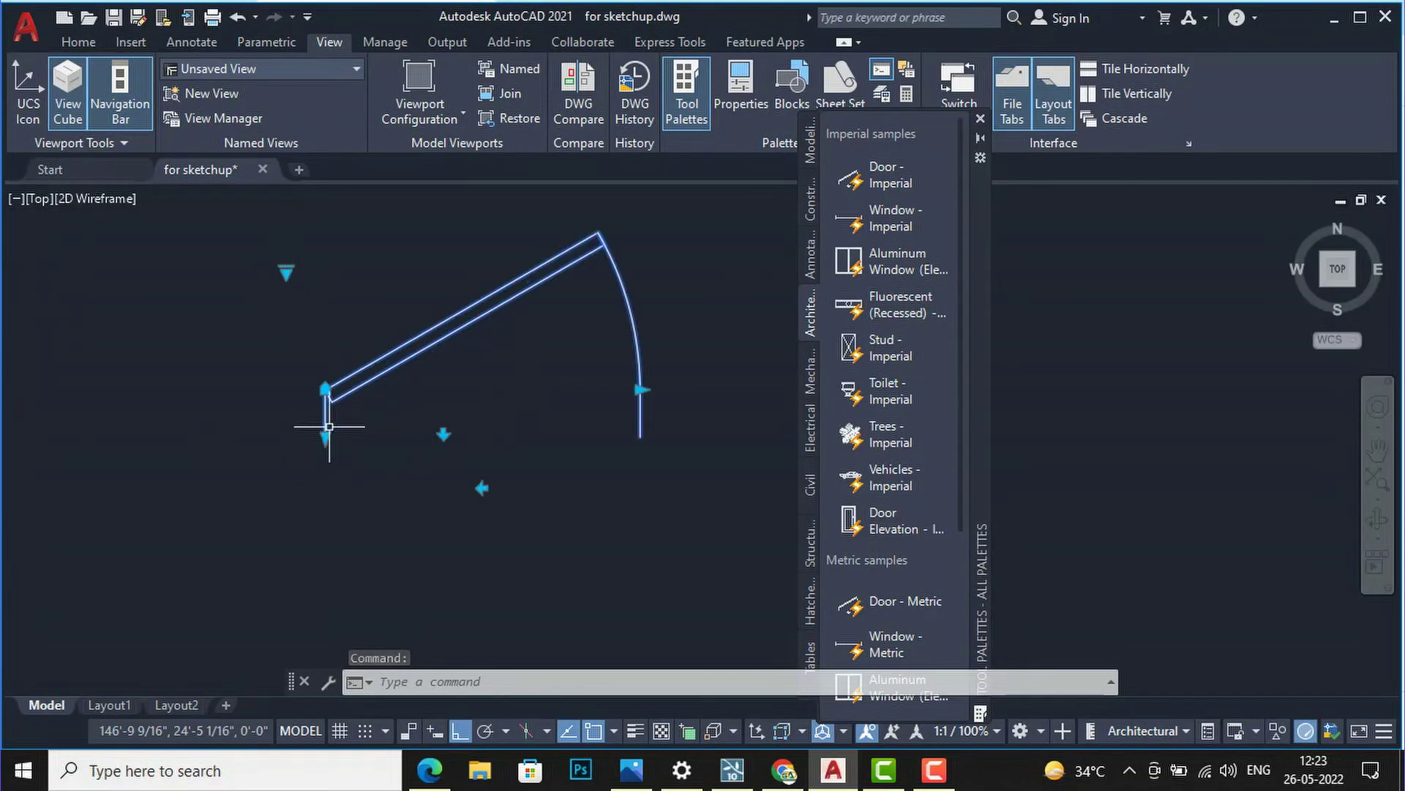
scroll(481, 464, up, 2)
scroll(637, 433, down, 4)
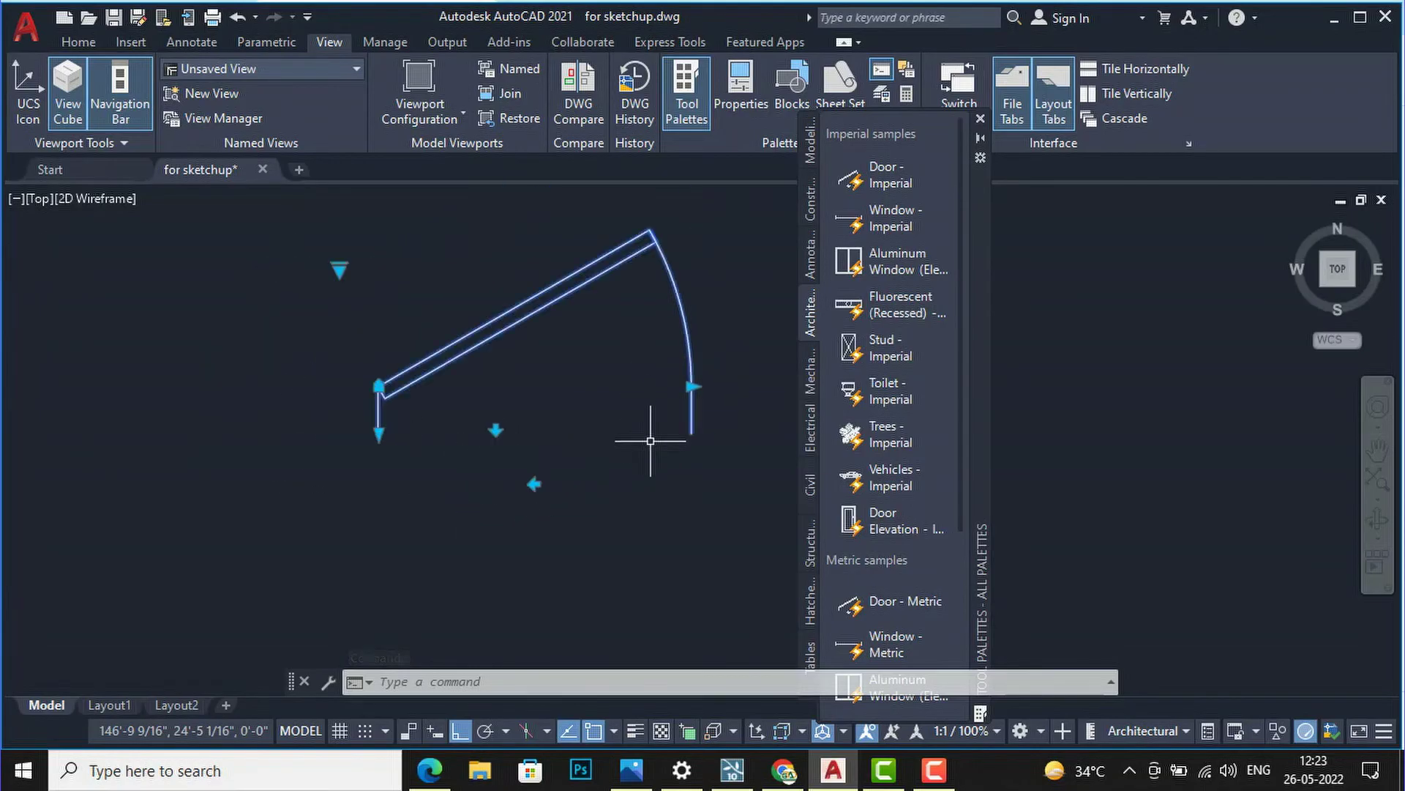
scroll(439, 344, up, 2)
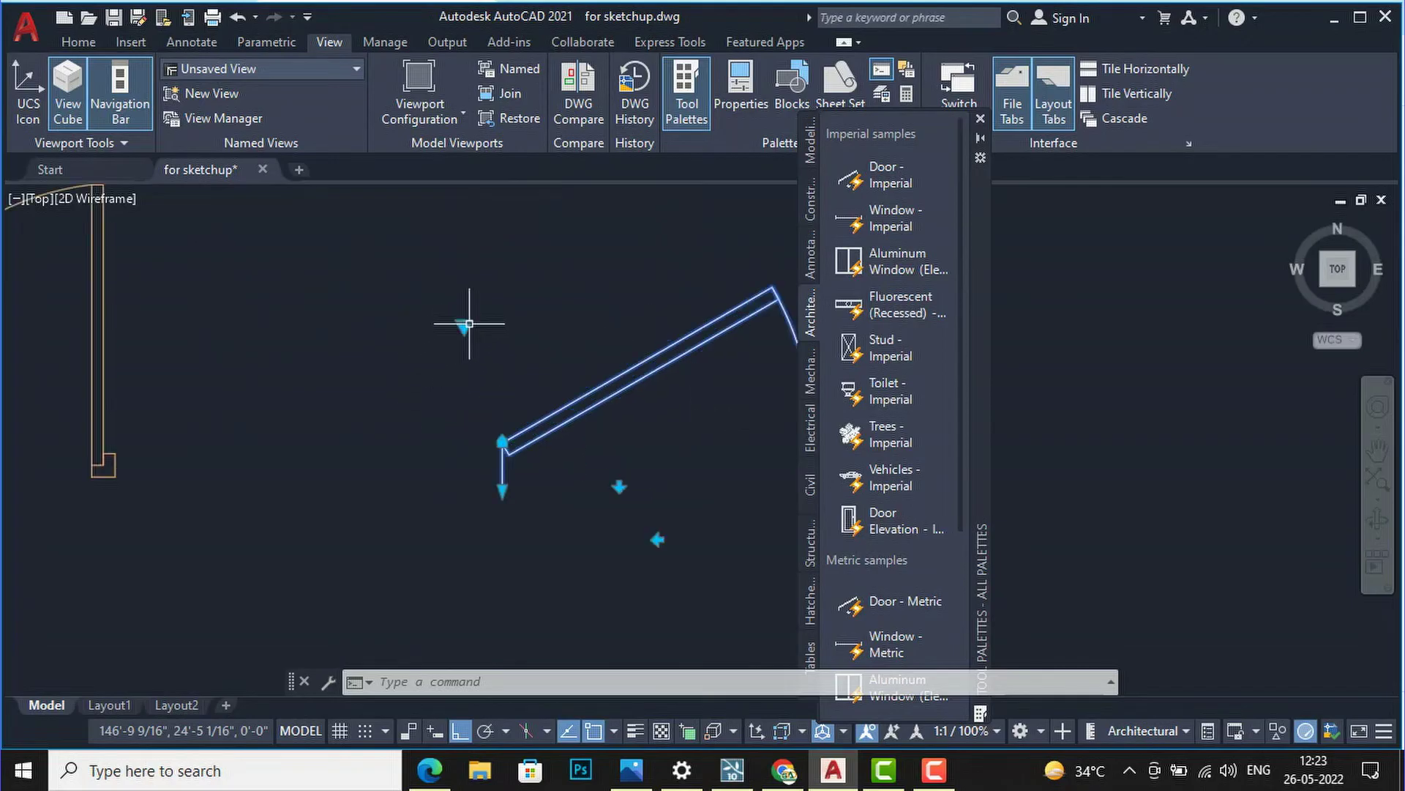
click(464, 326)
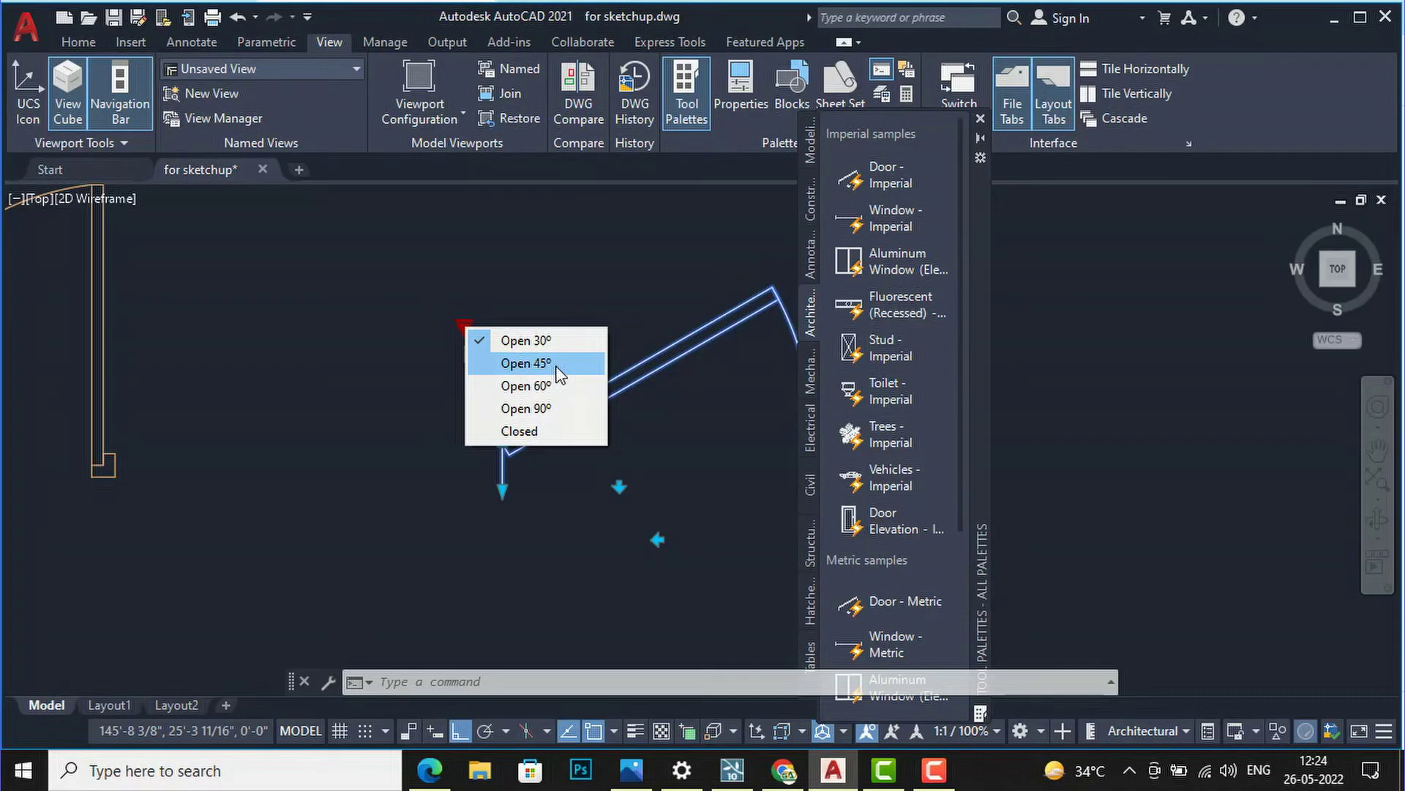
click(550, 410)
scroll(418, 455, down, 4)
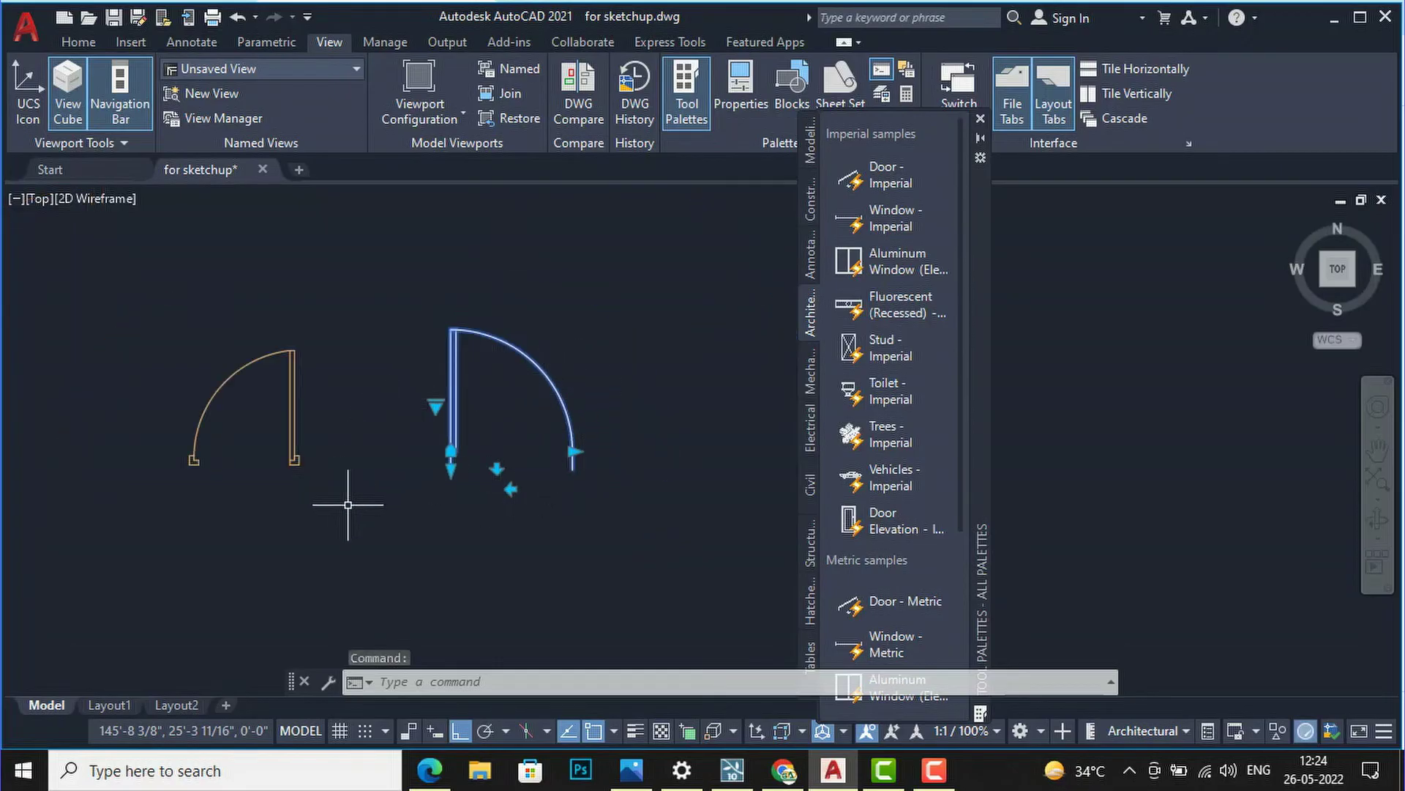
key(Escape)
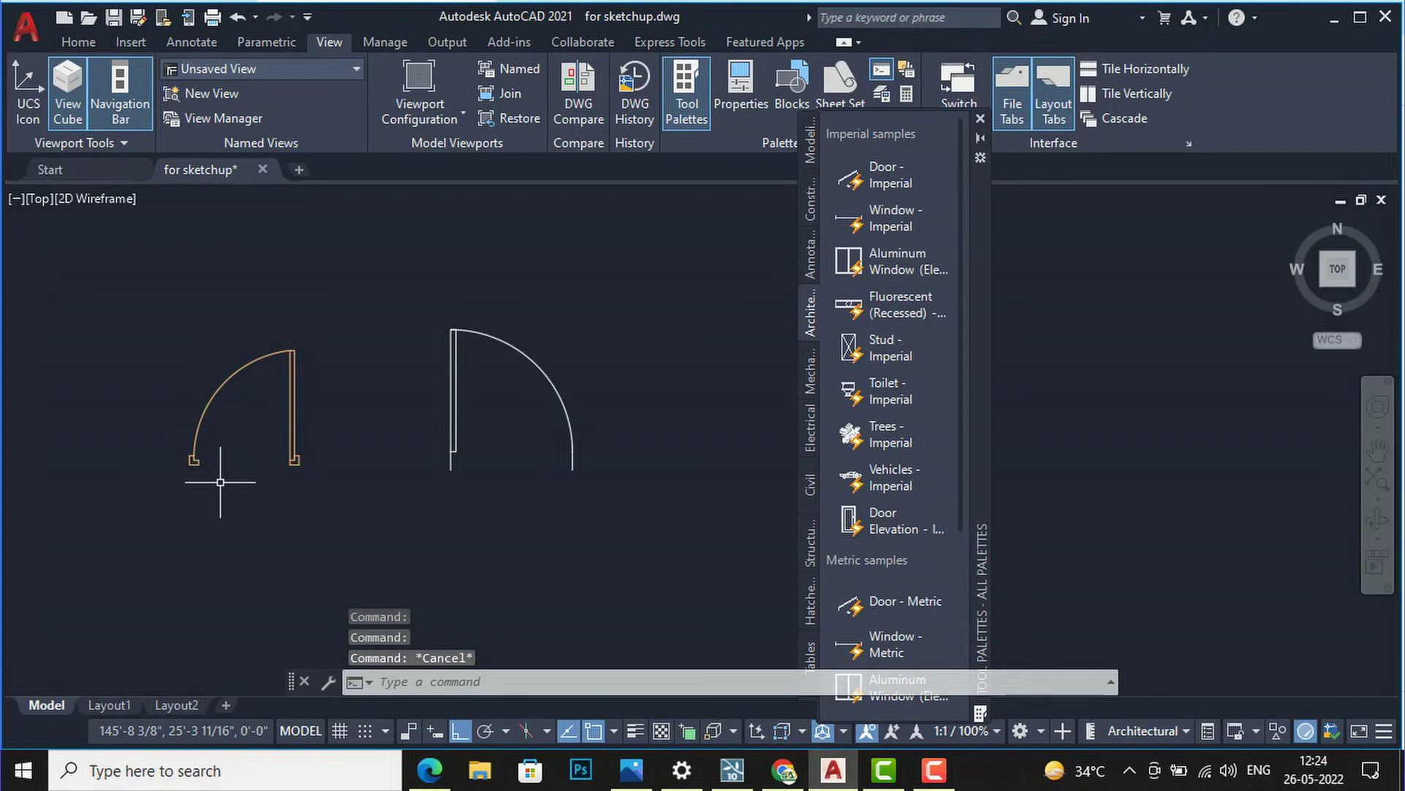
- Switch the imperial door's opening angle to Open 60º, Open 45º and back to Open 90º
scroll(469, 456, up, 2)
scroll(658, 399, down, 4)
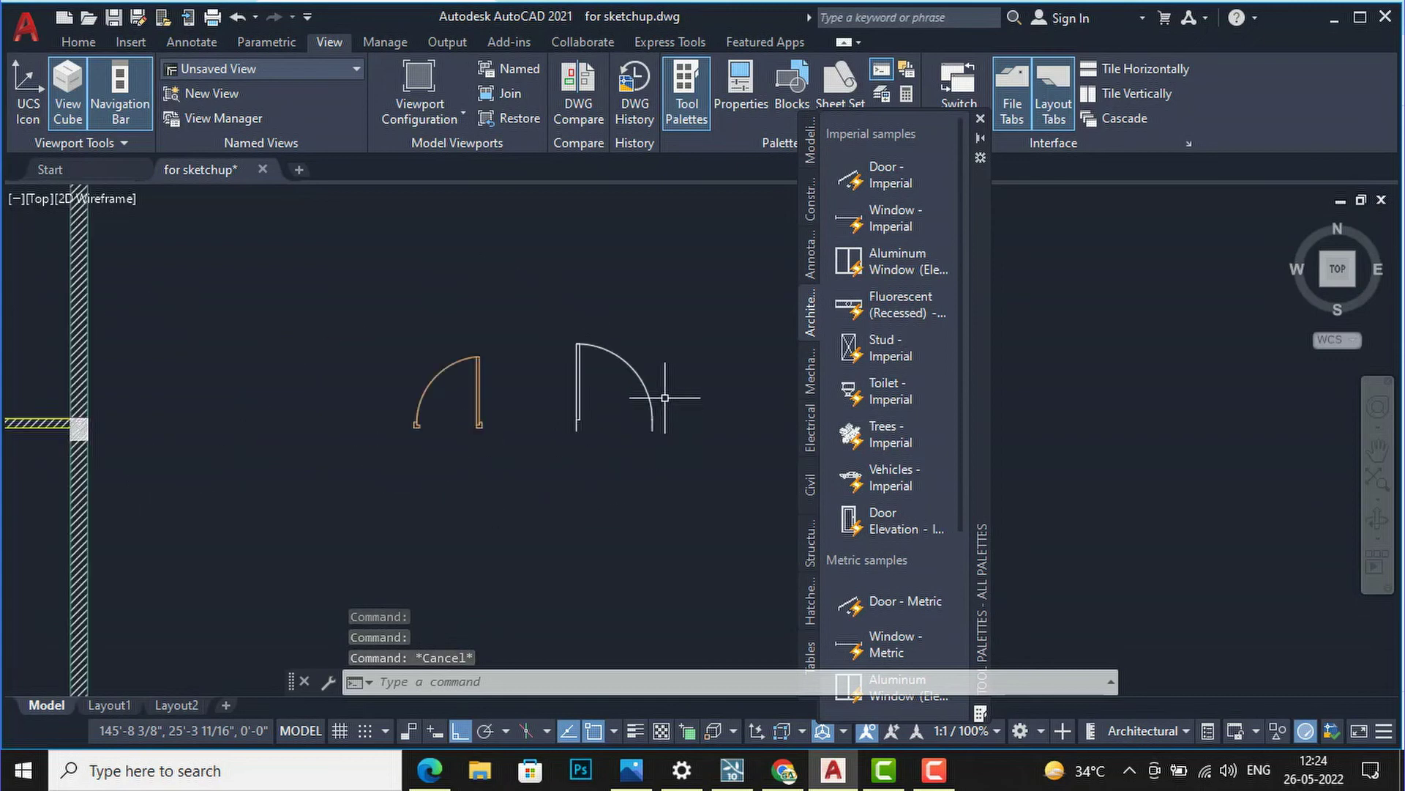
scroll(625, 336, down, 1)
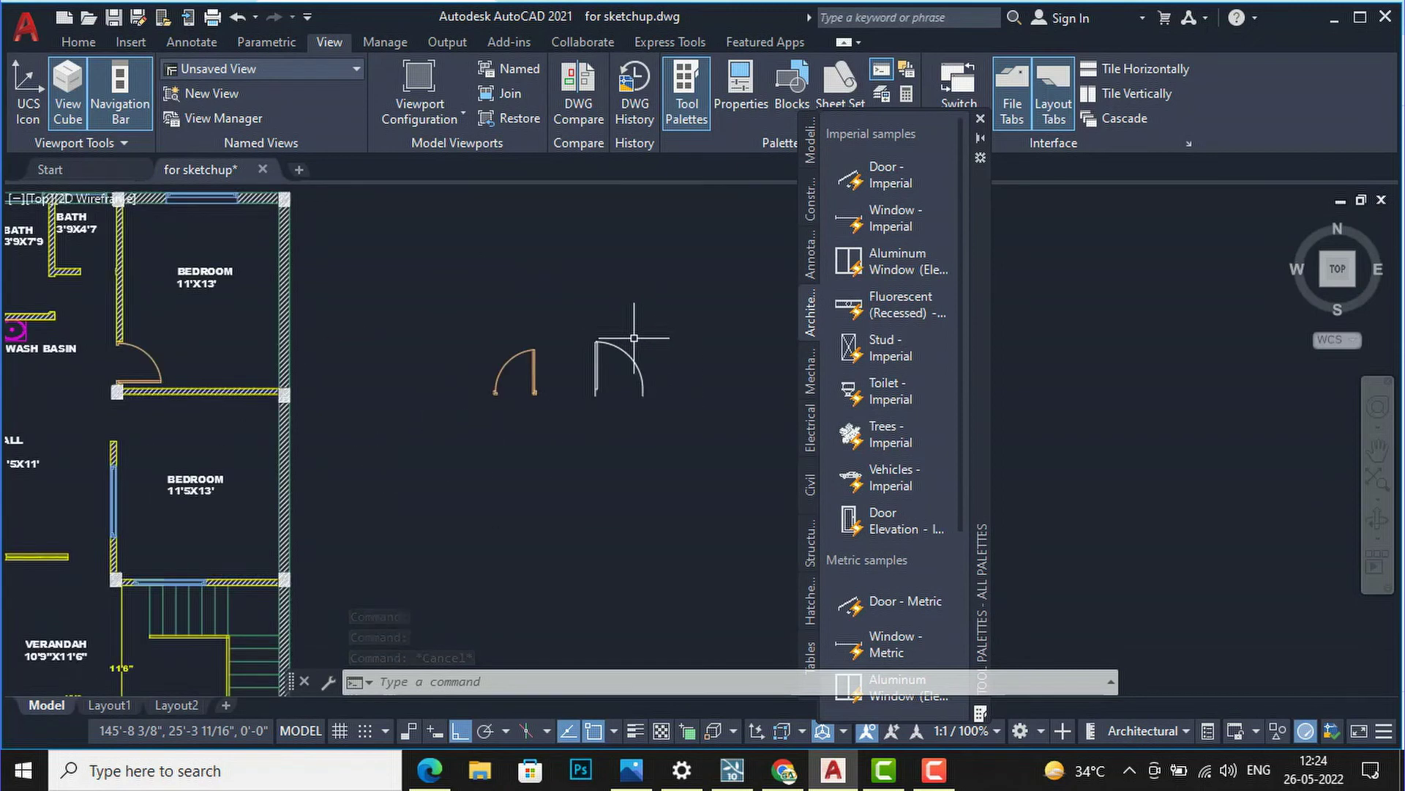
click(594, 356)
click(596, 392)
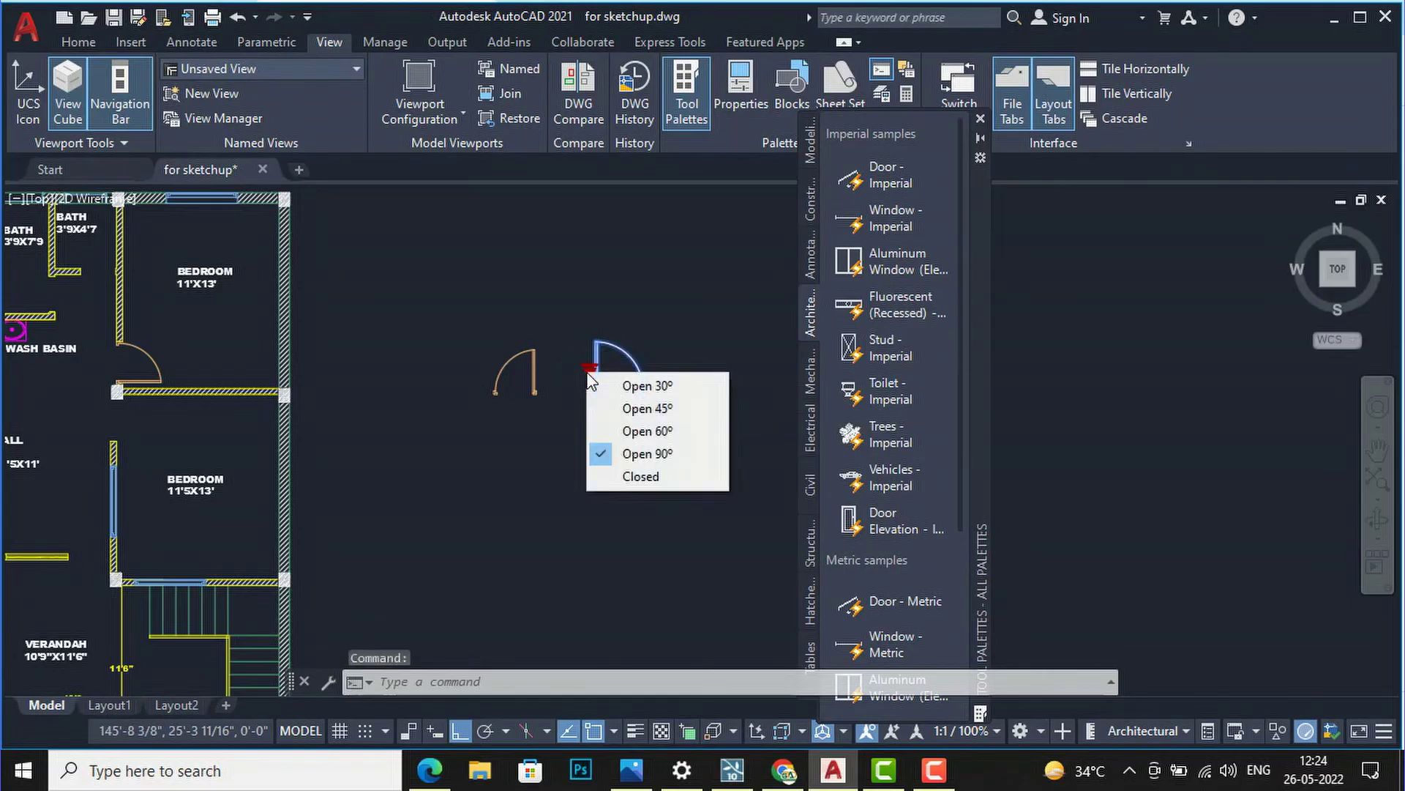
click(613, 432)
scroll(603, 416, up, 3)
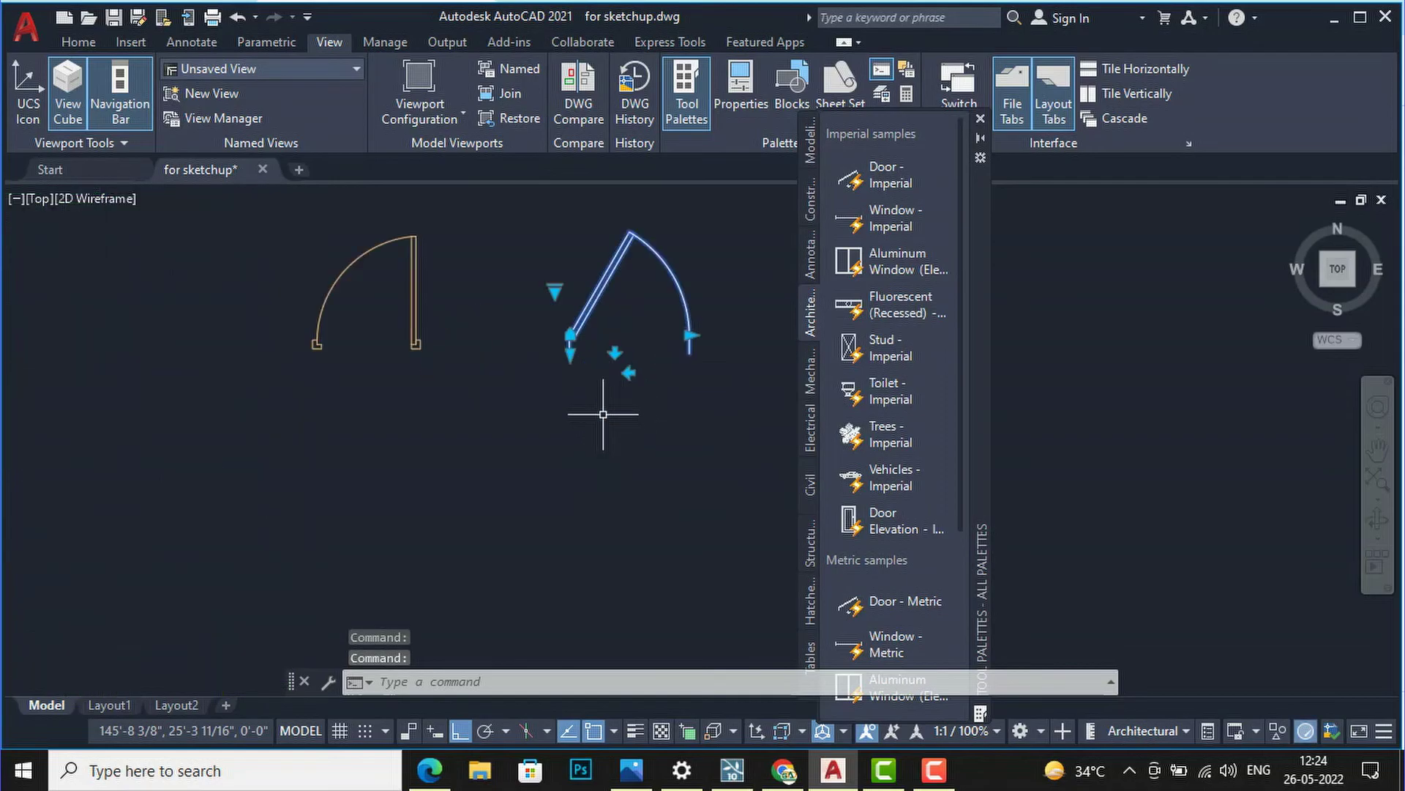
click(557, 290)
click(588, 328)
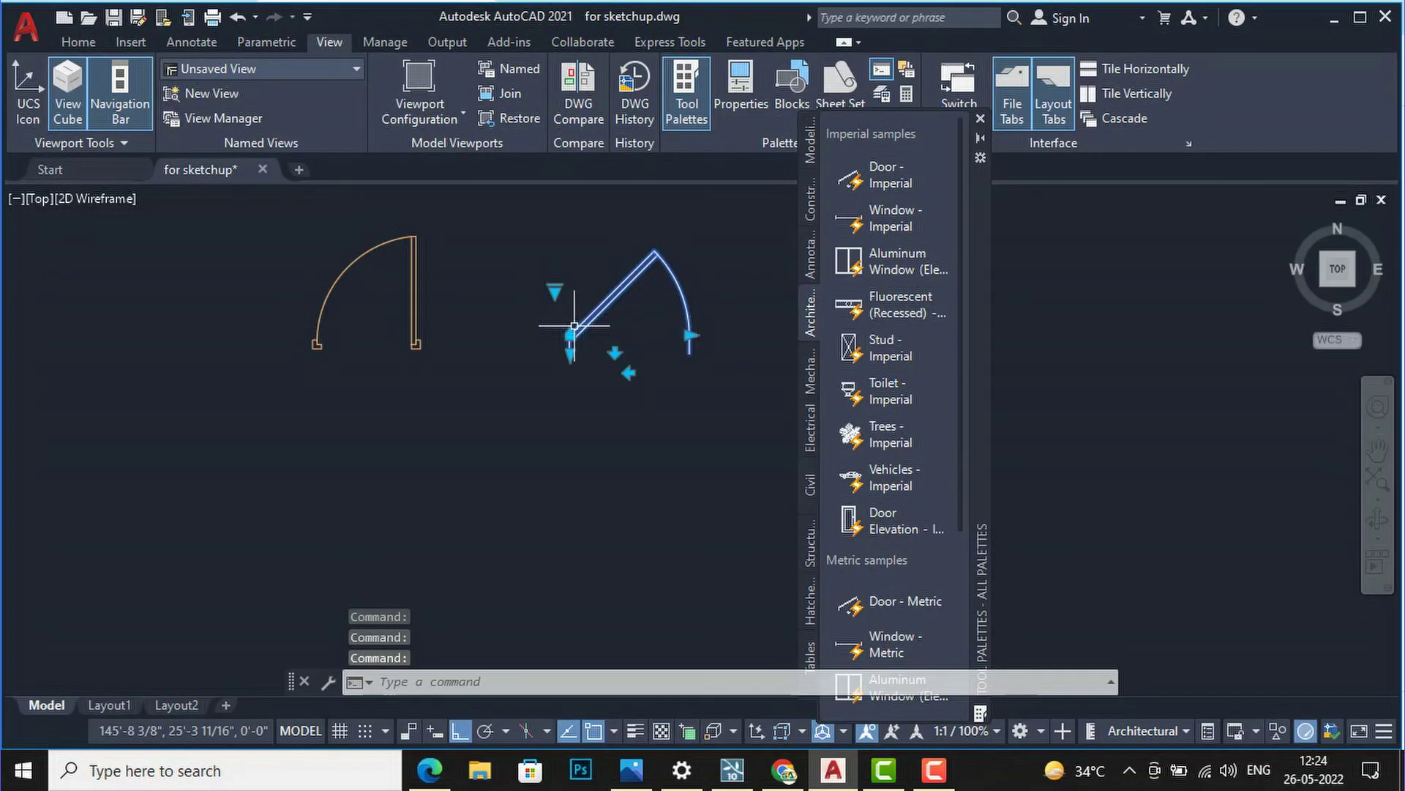
click(555, 290)
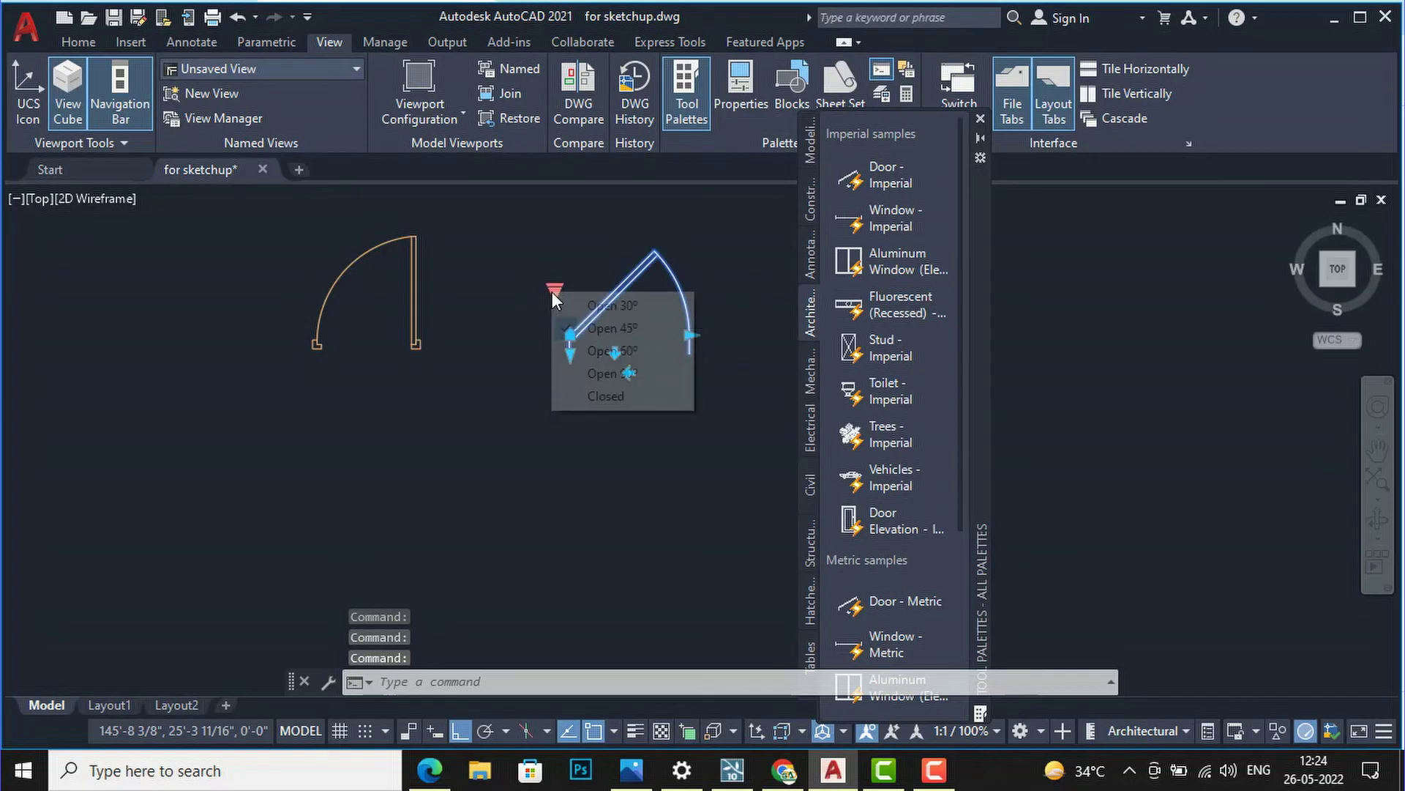
click(575, 374)
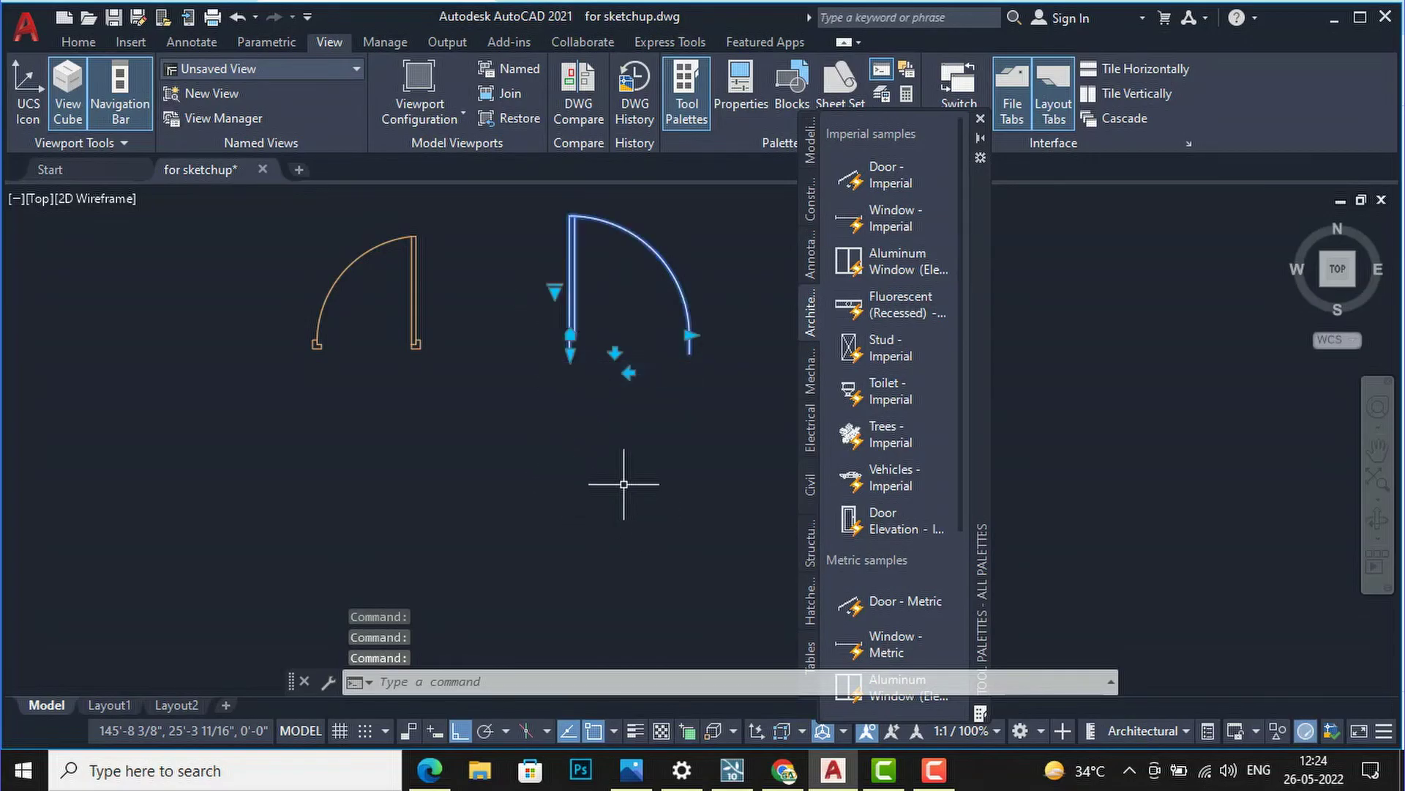
key(Escape)
scroll(586, 432, down, 2)
scroll(615, 399, up, 2)
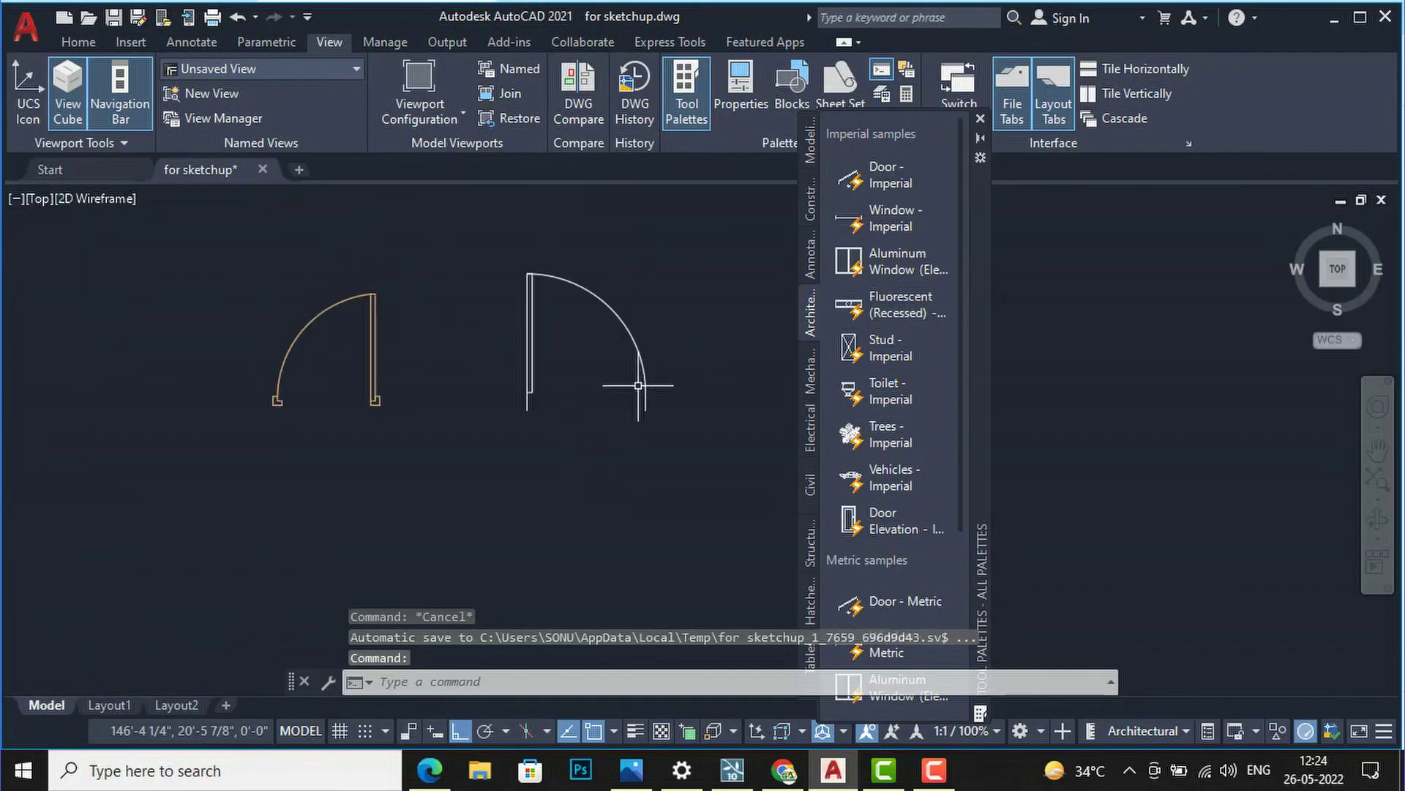
scroll(582, 370, down, 2)
click(663, 406)
click(546, 293)
text(mi)
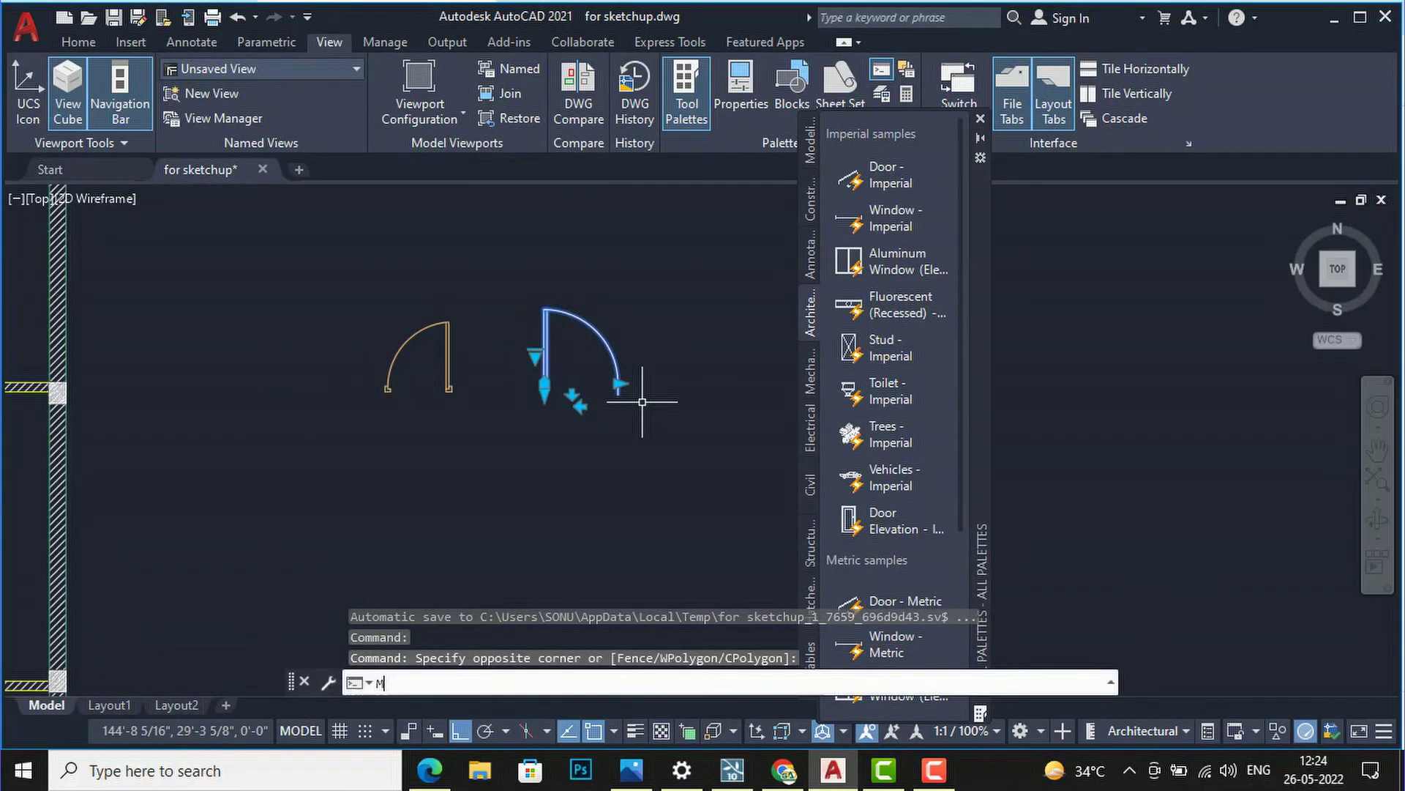
key(Return)
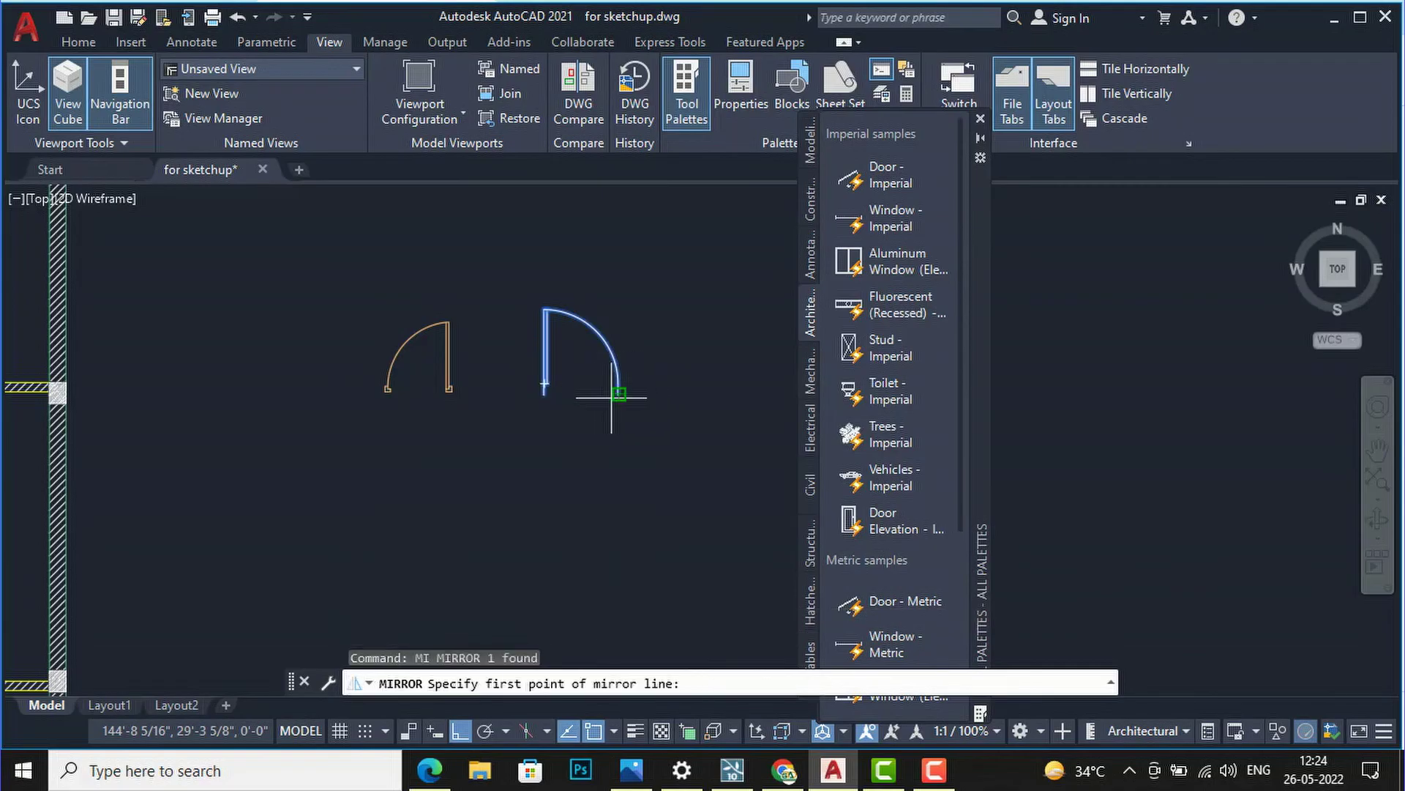
click(619, 388)
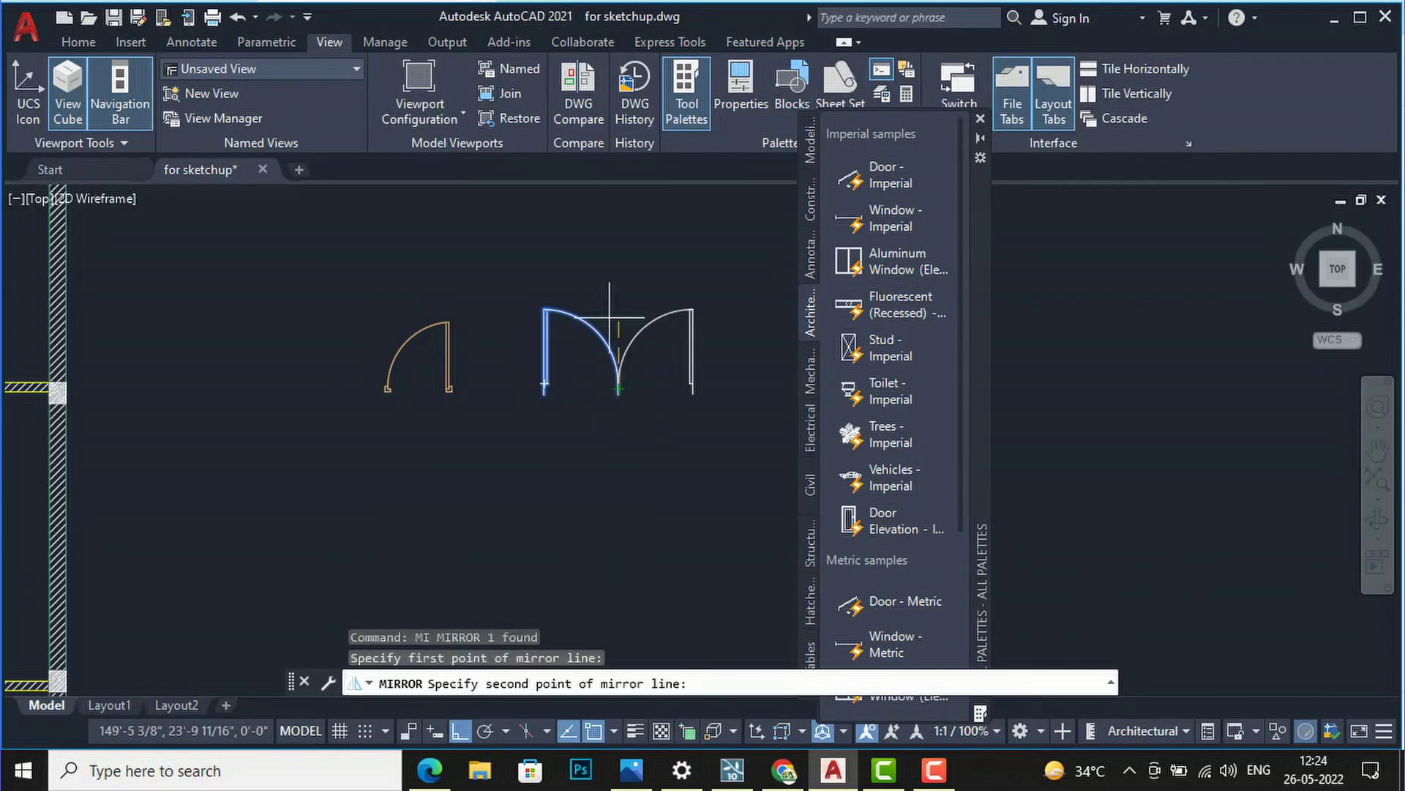
click(611, 270)
key(Escape)
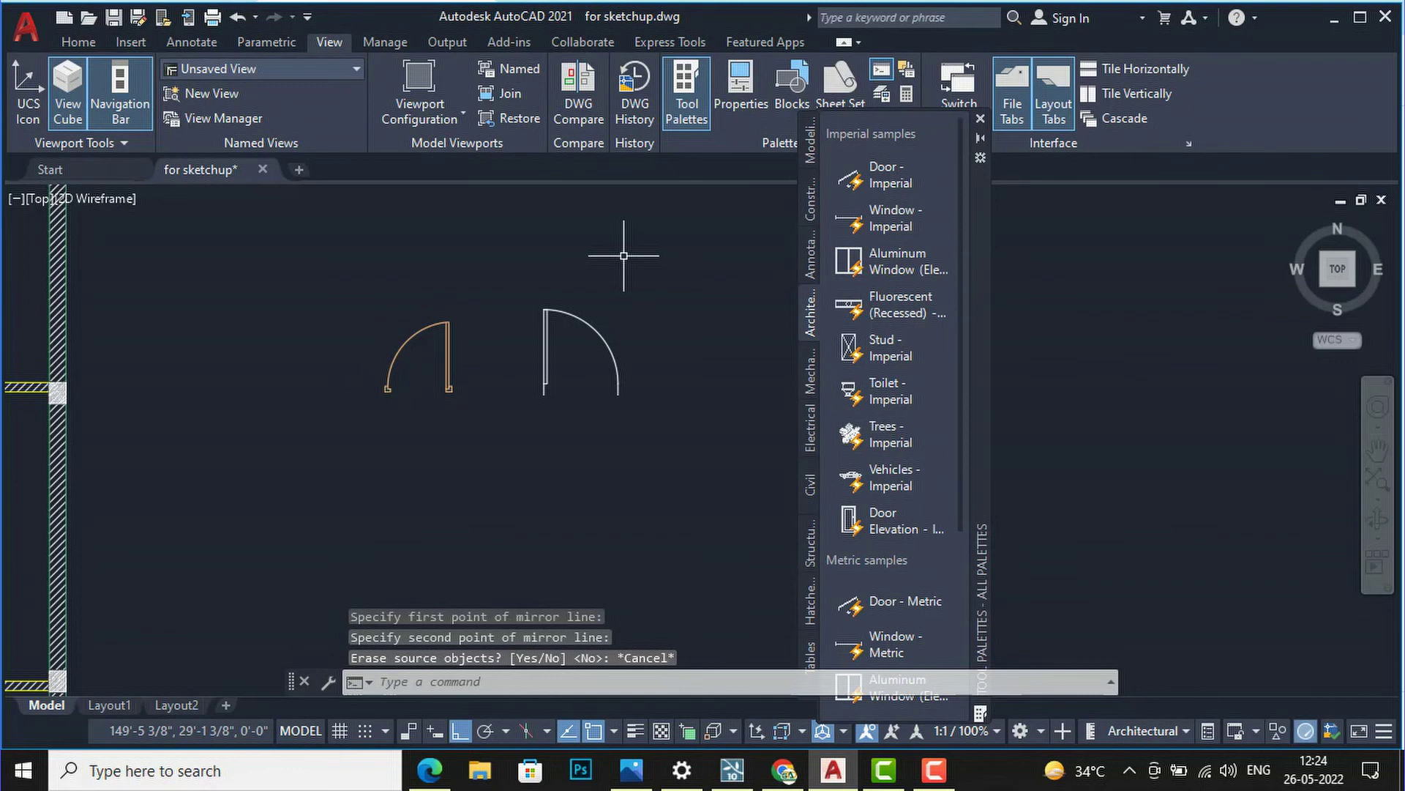
text(mi)
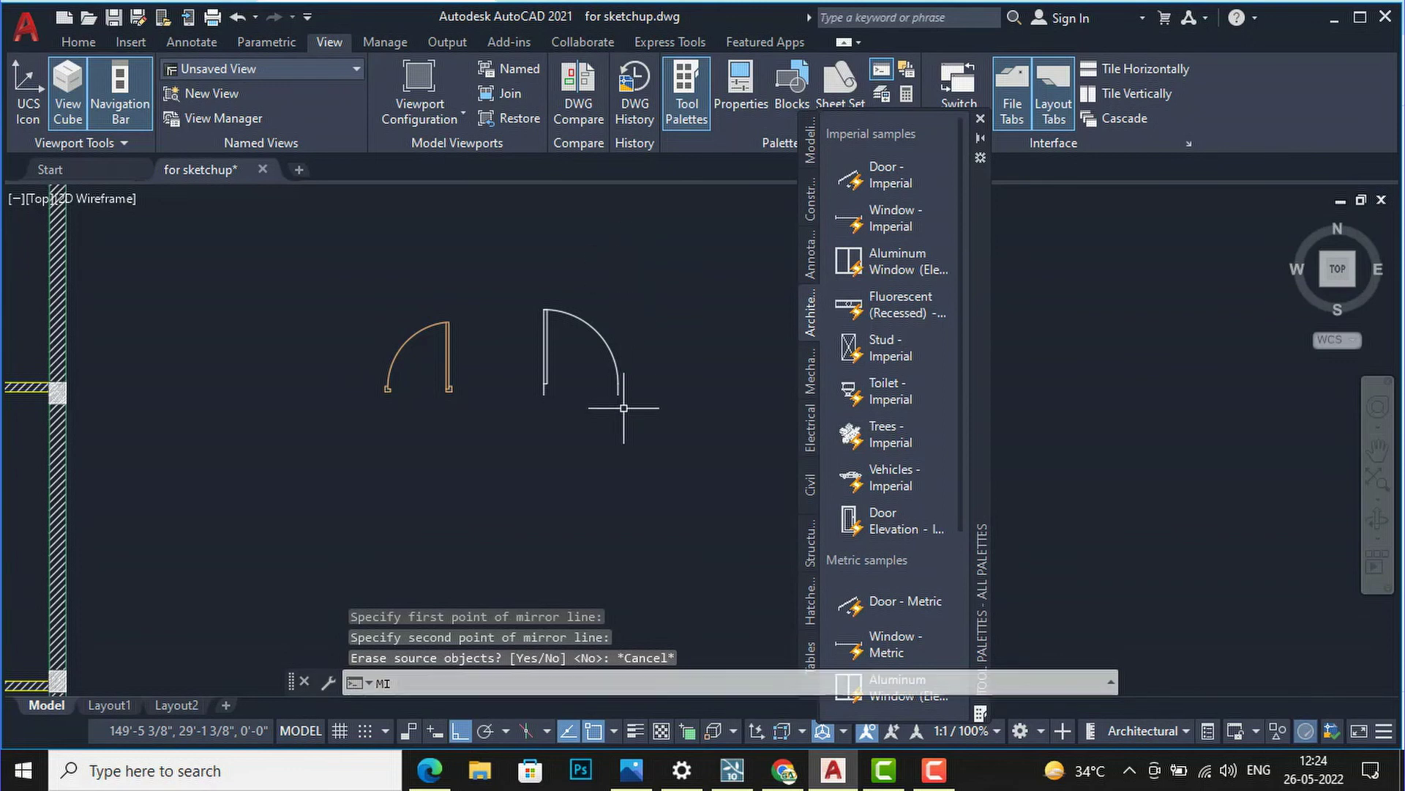
key(Return)
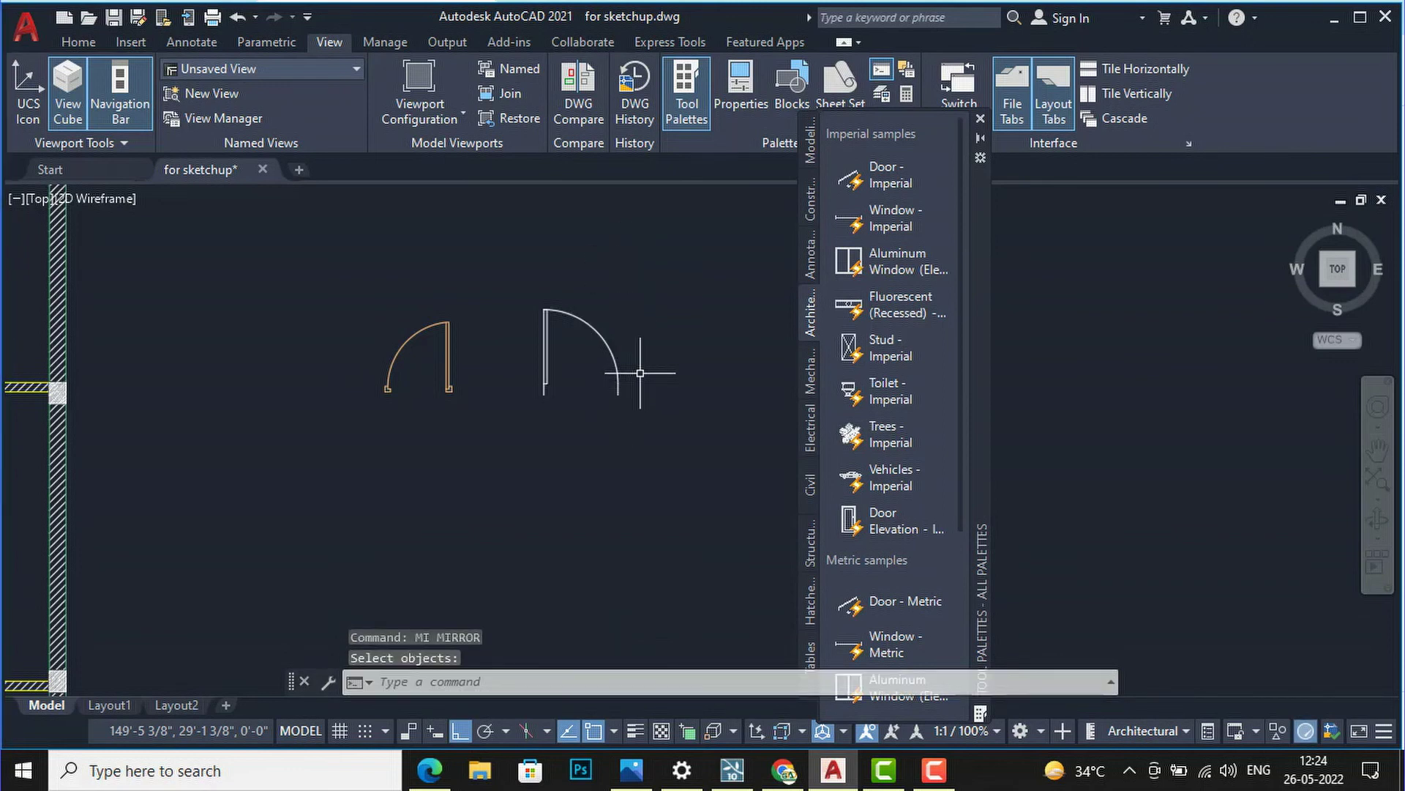
key(Escape)
- Mirror the imperial door about a vertical line through the free end of its swing arc, keeping the source, to form a double door
click(668, 399)
click(529, 277)
text(M)
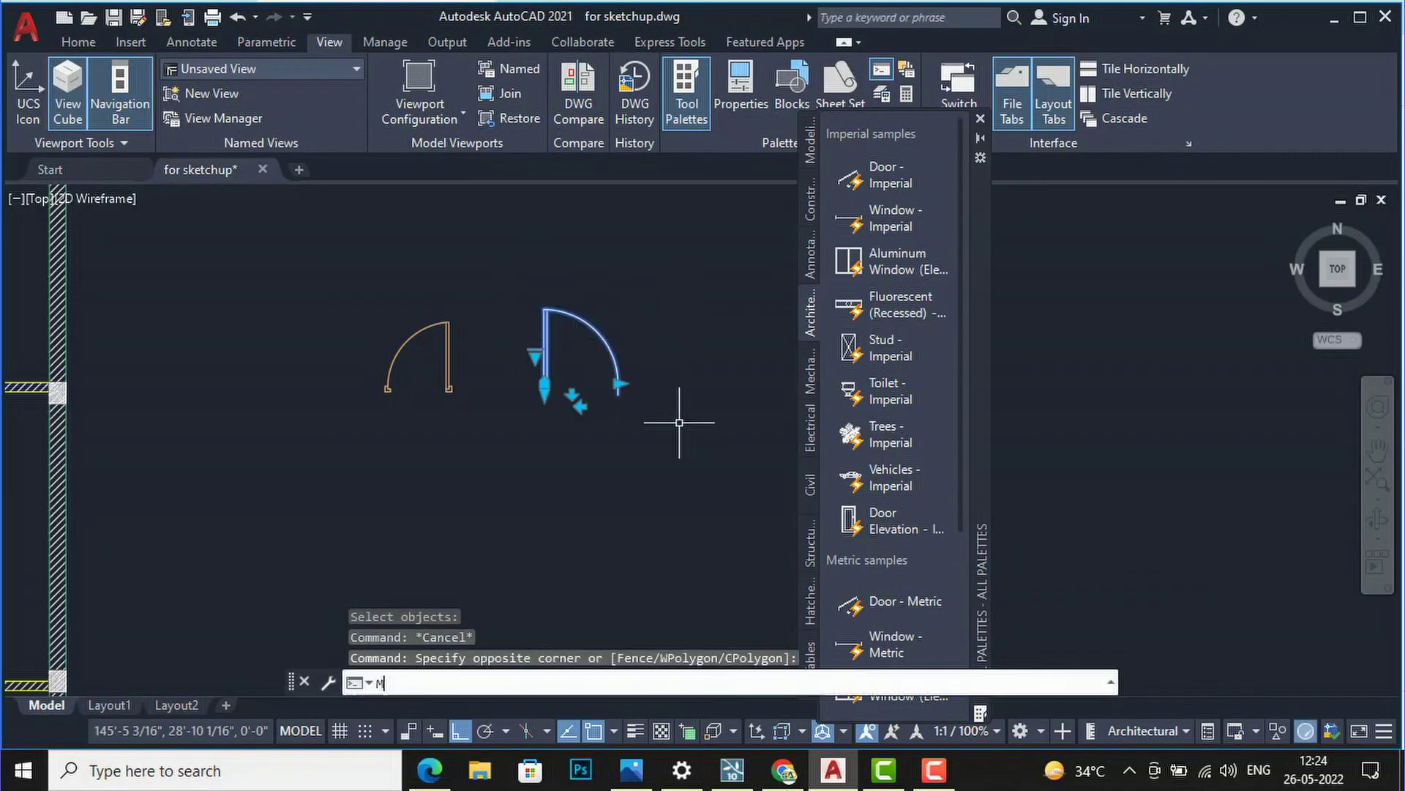
text(I)
key(Return)
click(618, 388)
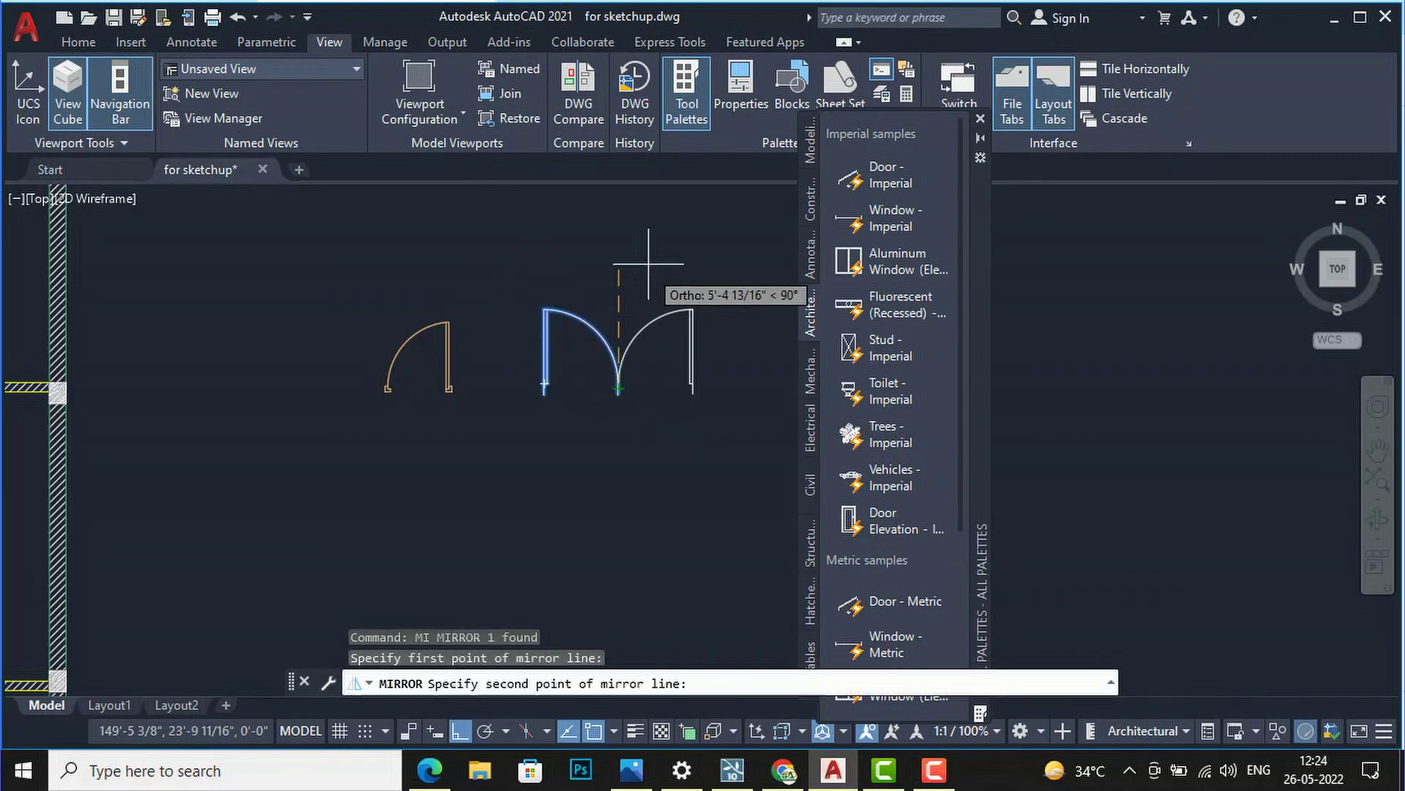
click(649, 259)
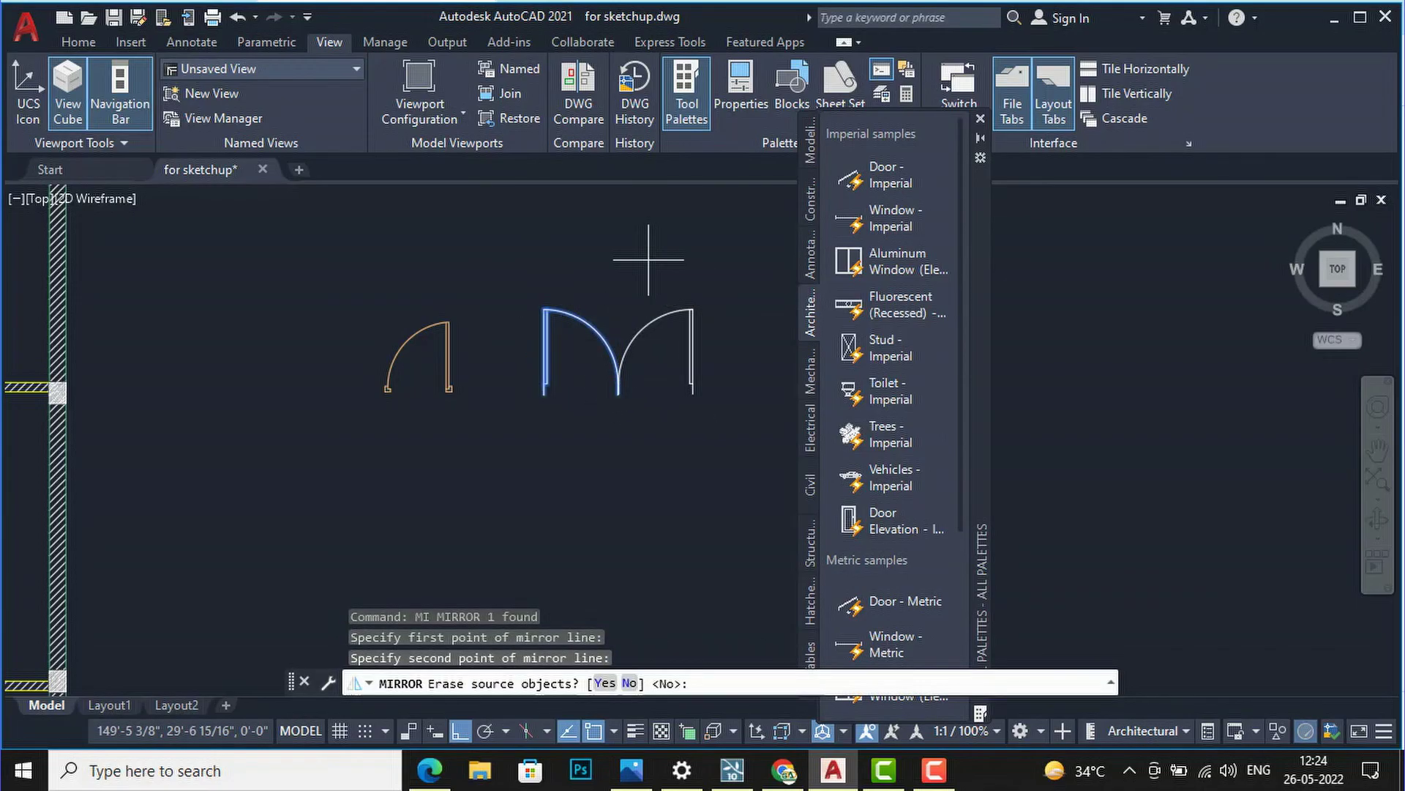
text(N)
key(Return)
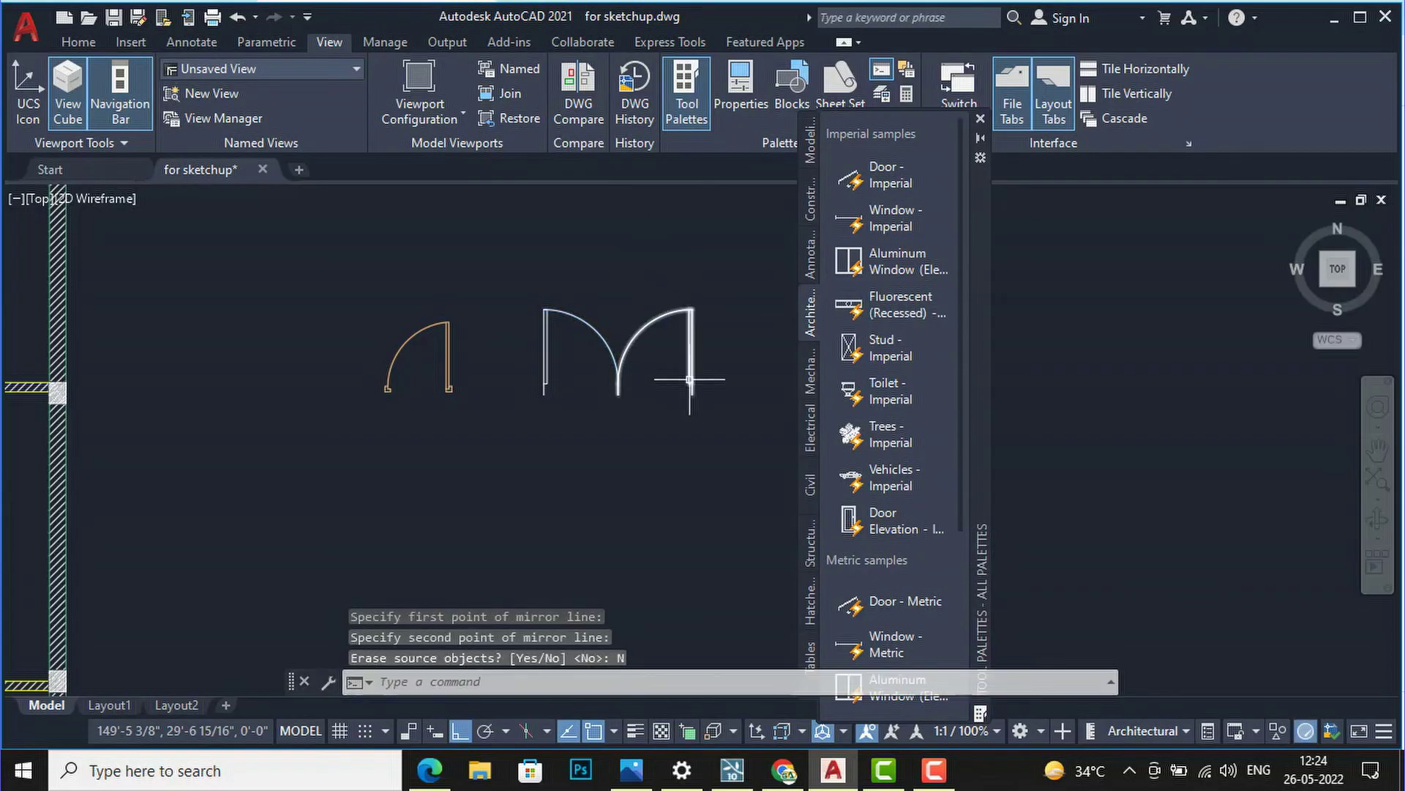
scroll(657, 348, down, 2)
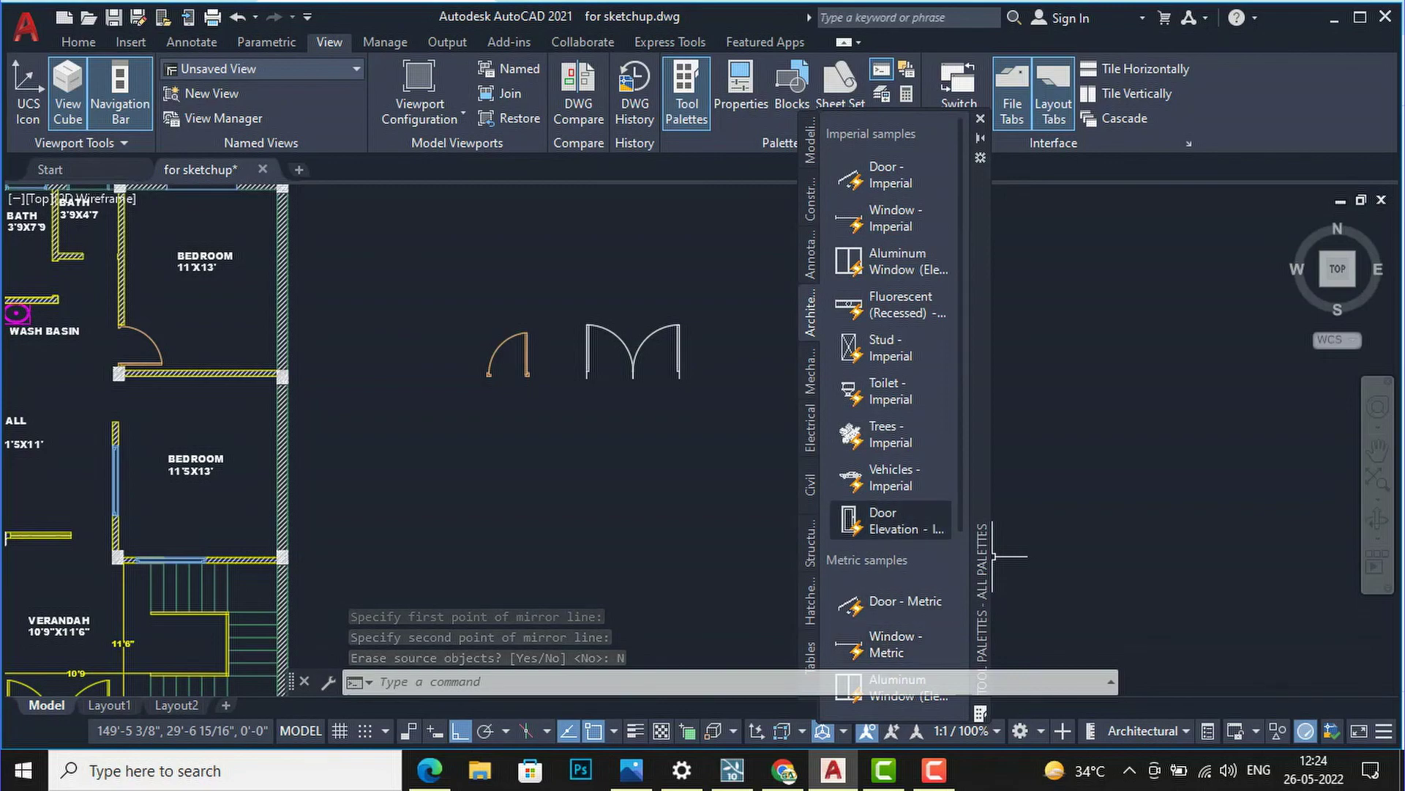
scroll(667, 430, down, 1)
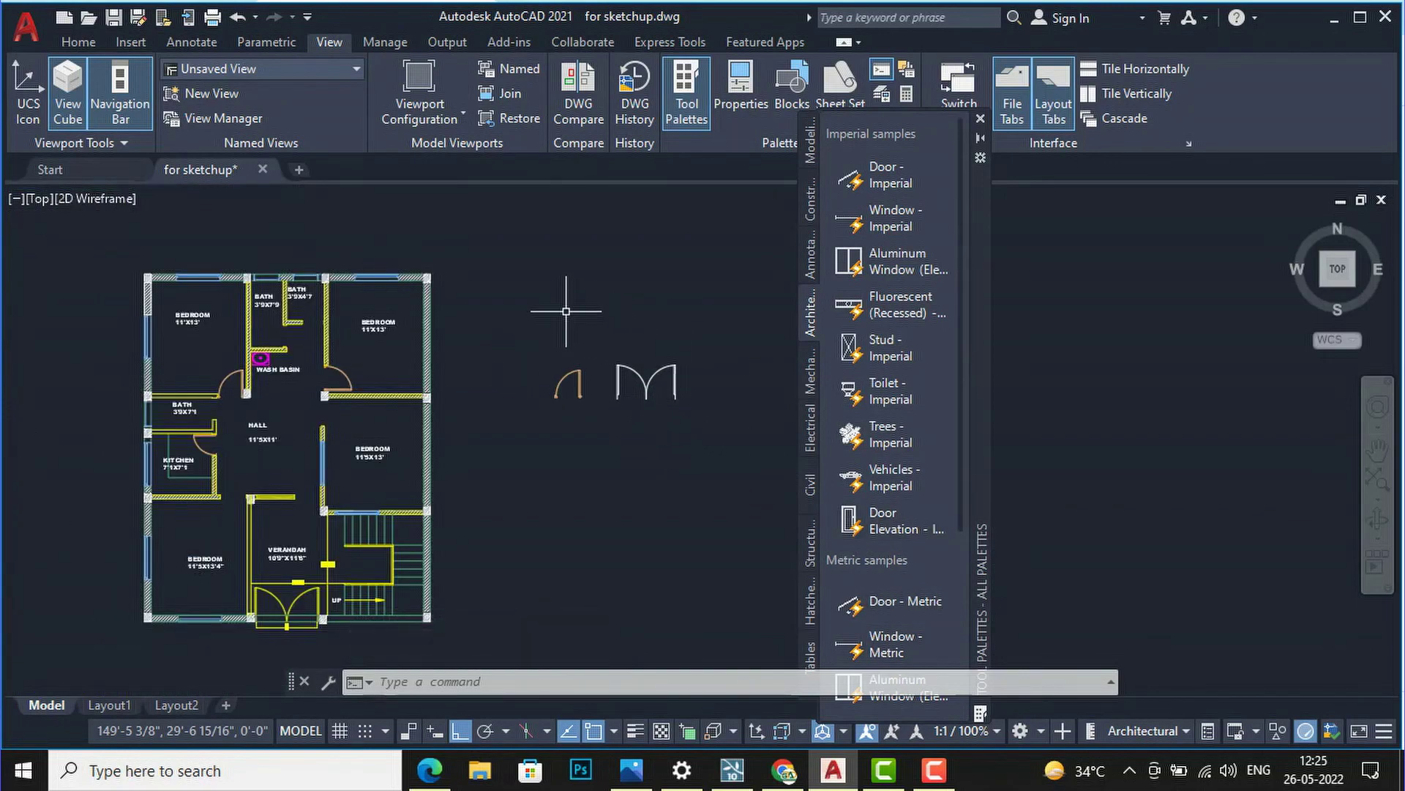
- Switch to Chrome and search Google for "2D BLOCK DOOR"
click(778, 761)
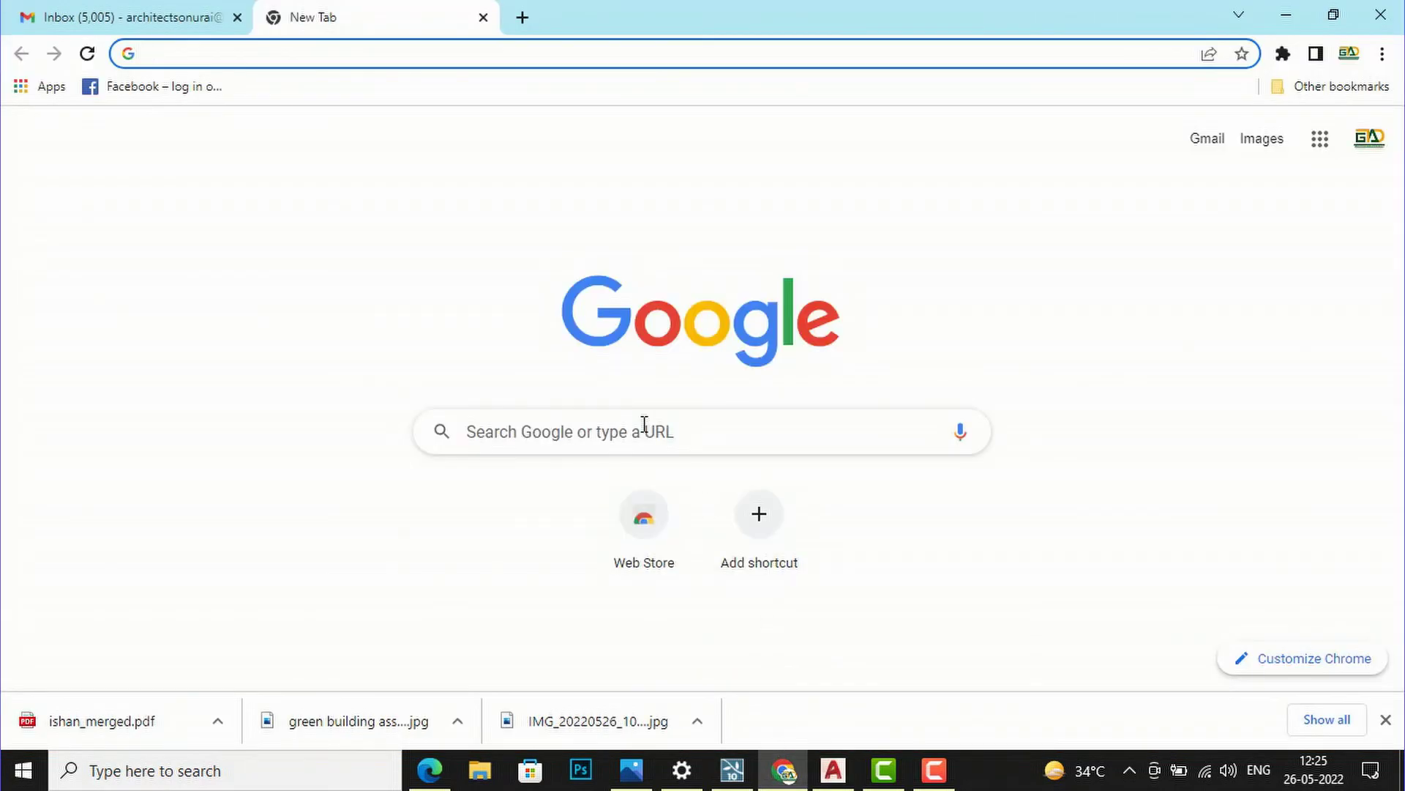
click(525, 449)
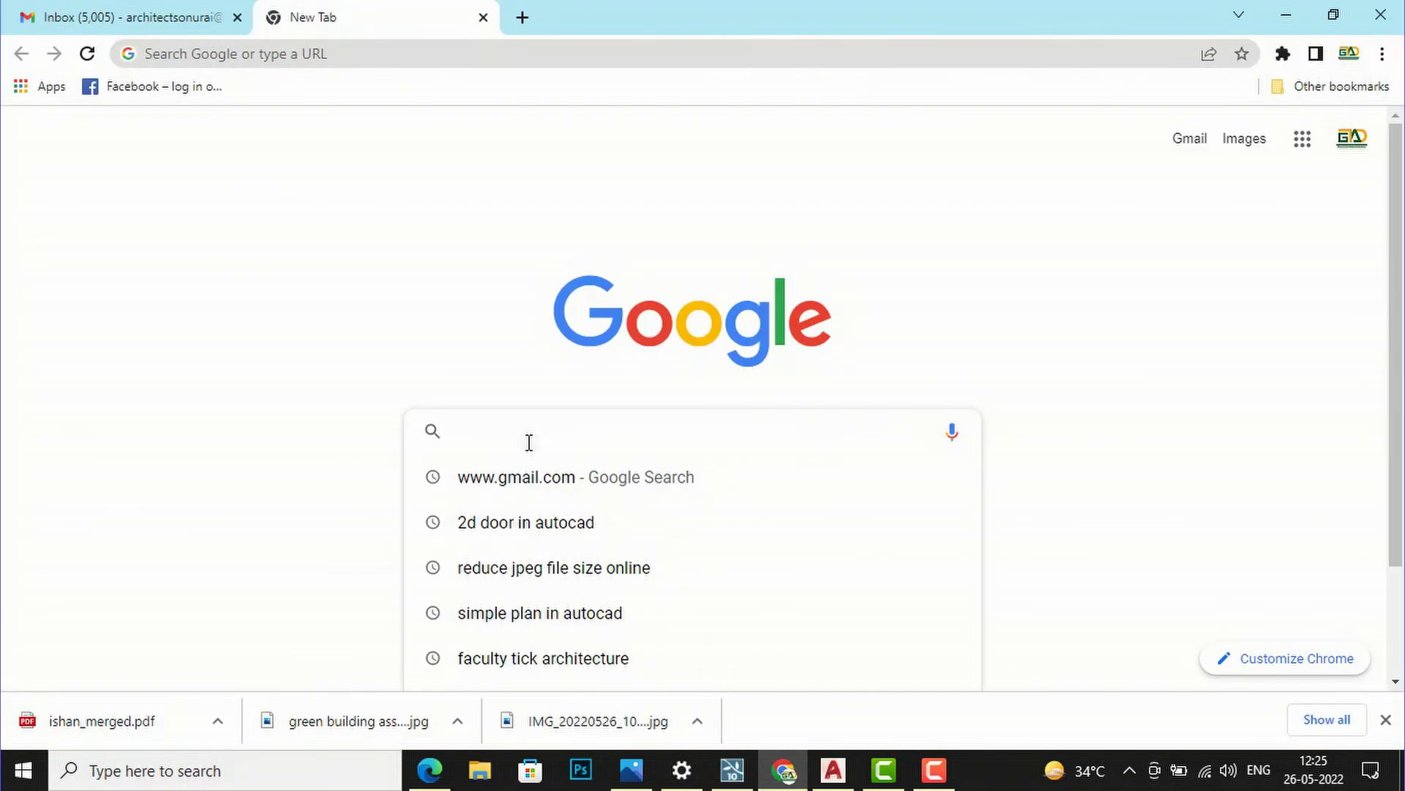
text(2D)
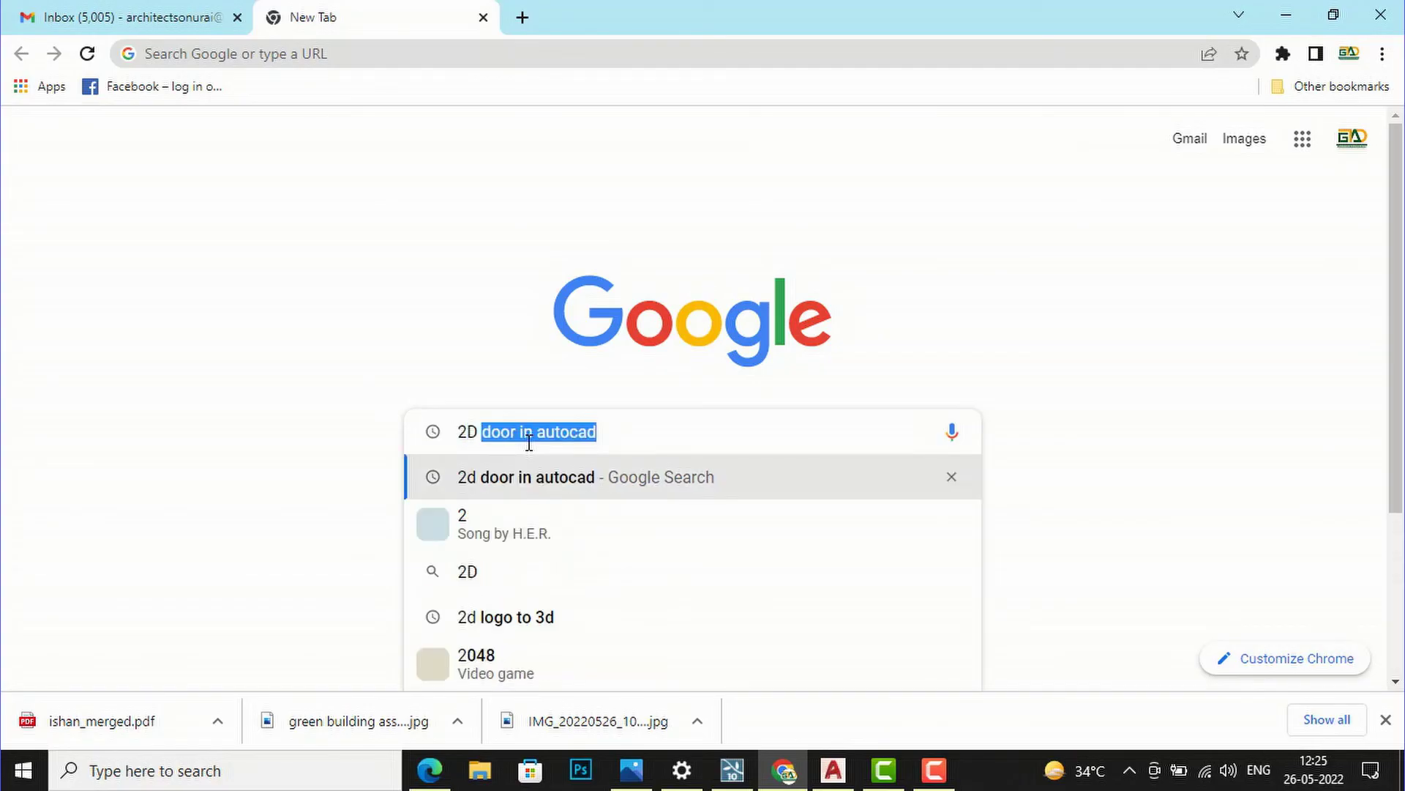
text( BLOCK)
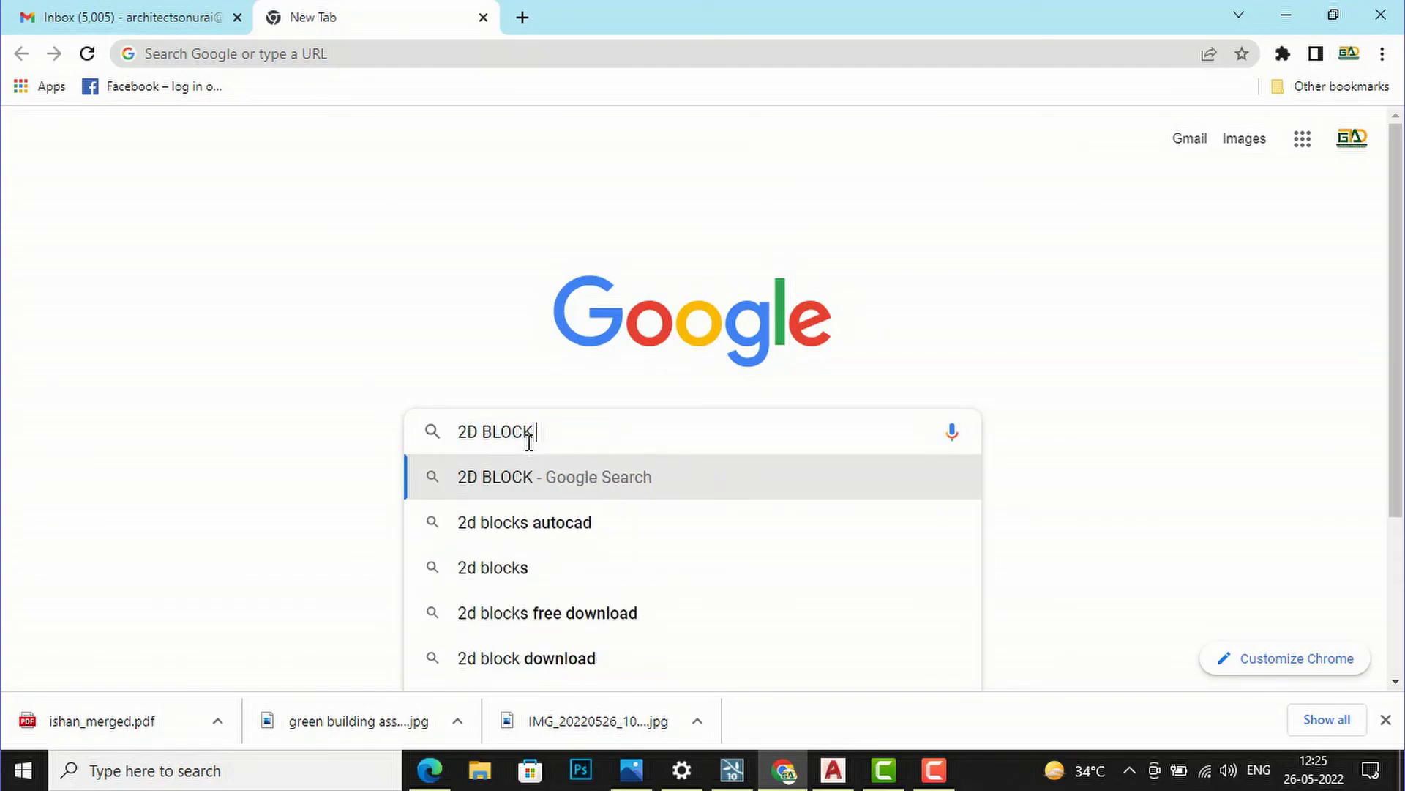
text( DOOR)
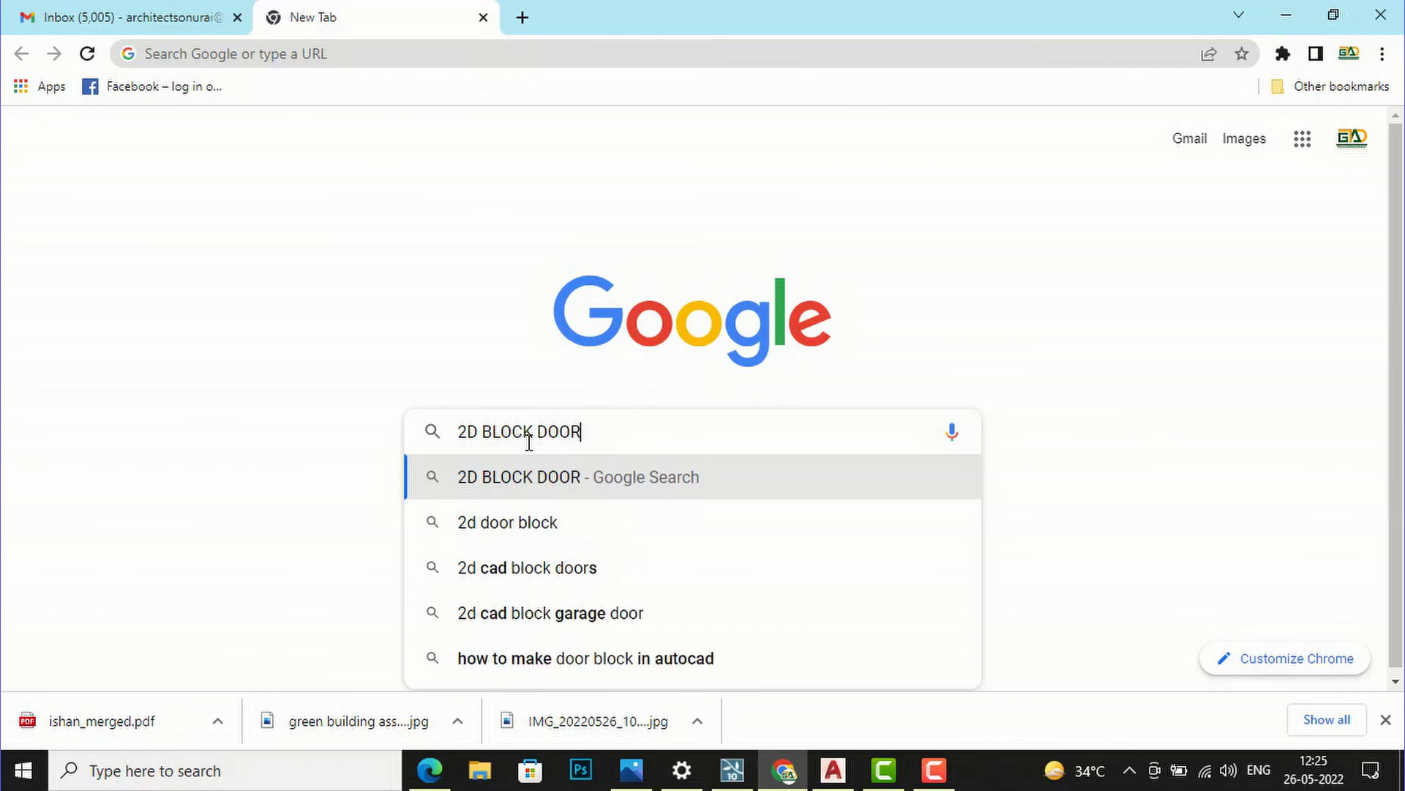
key(Return)
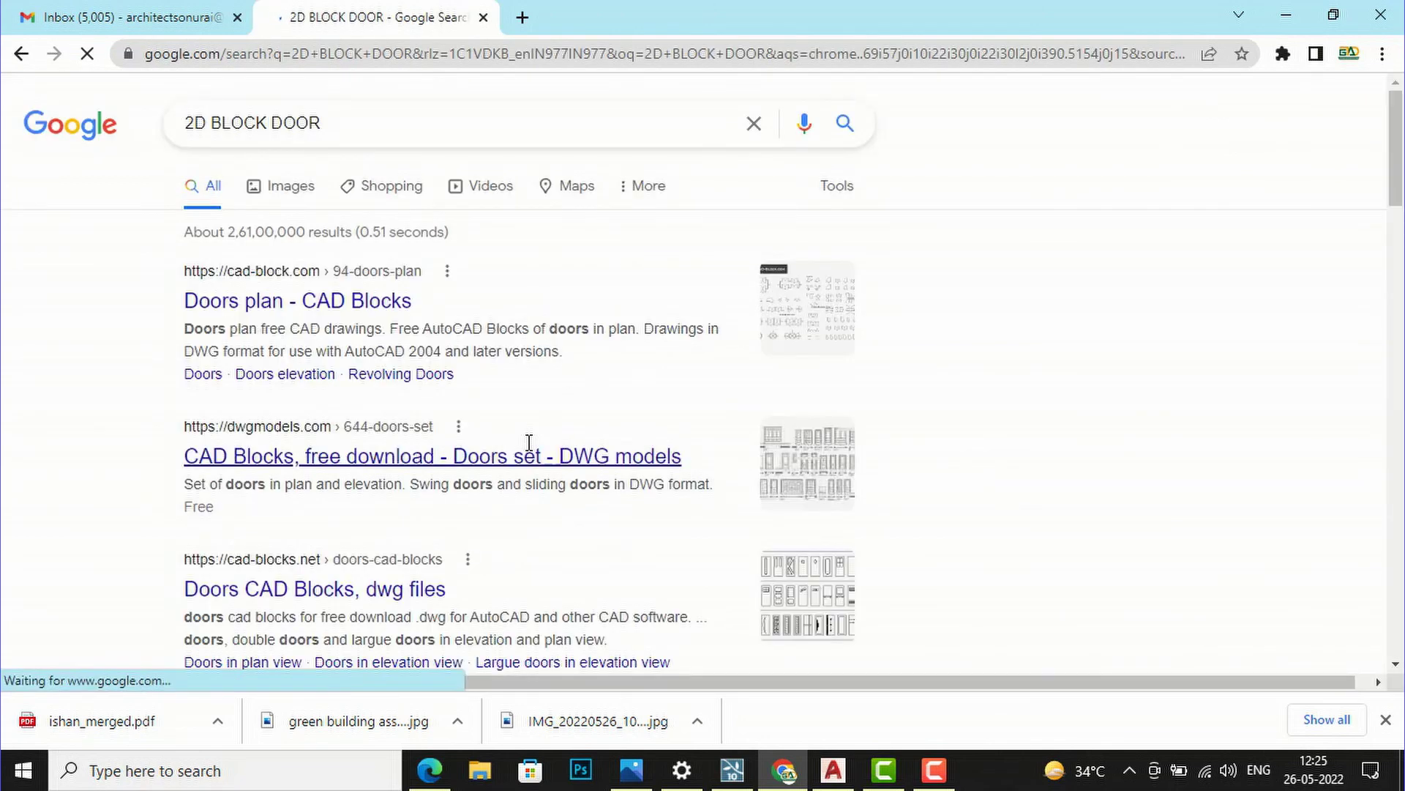
- Preview the acad-block.com "Doors plan DWG FREE 2D Autocad" picture in the image results and return to AutoCAD
click(291, 187)
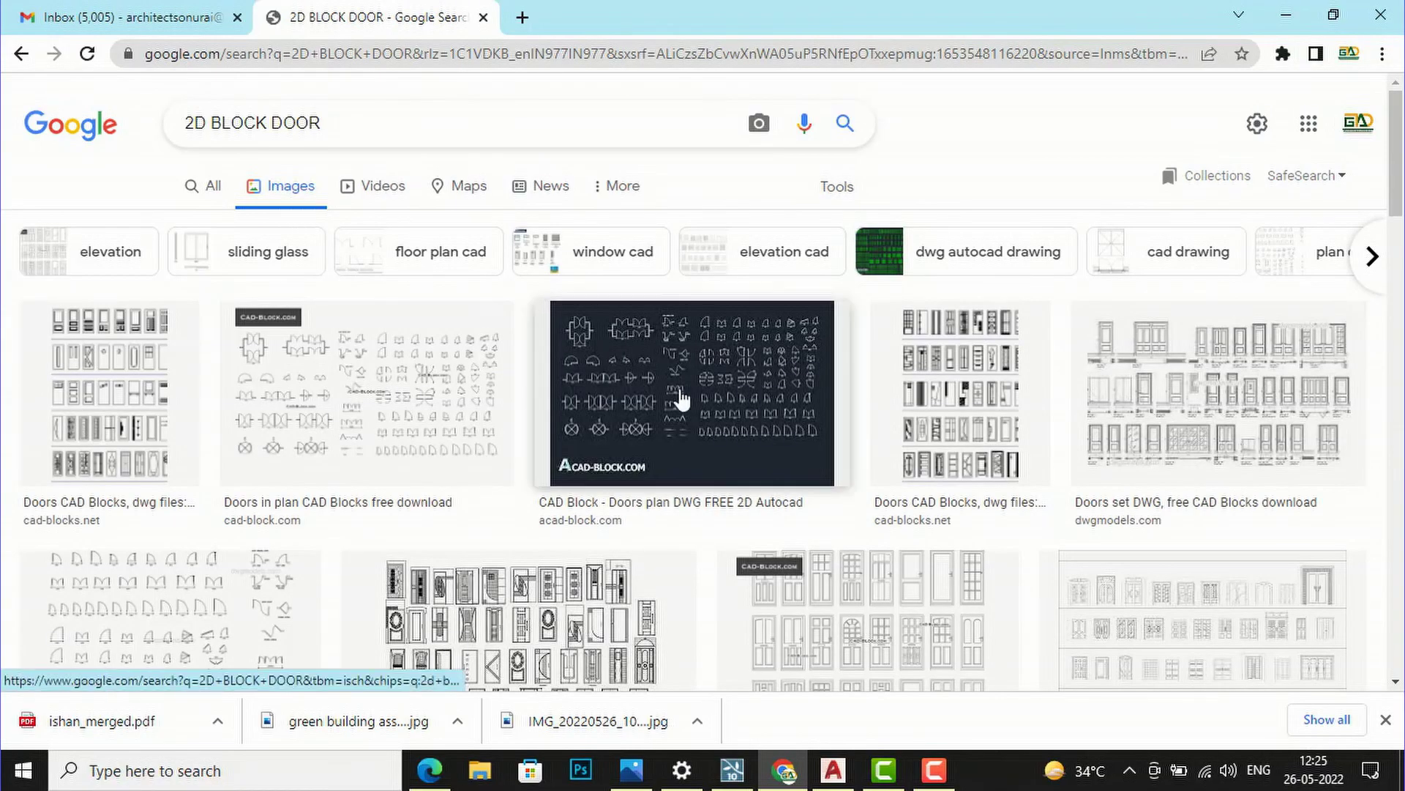
click(692, 401)
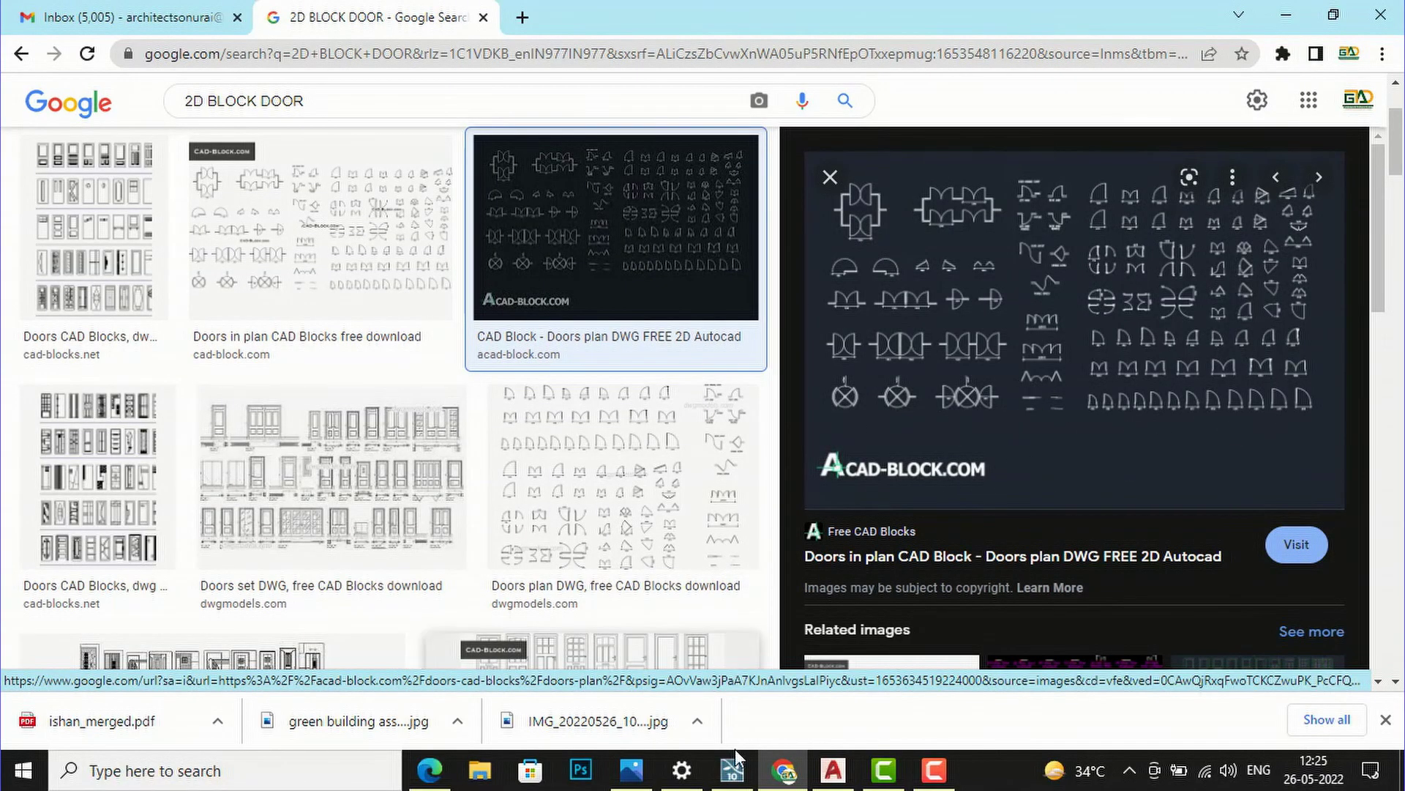
click(824, 776)
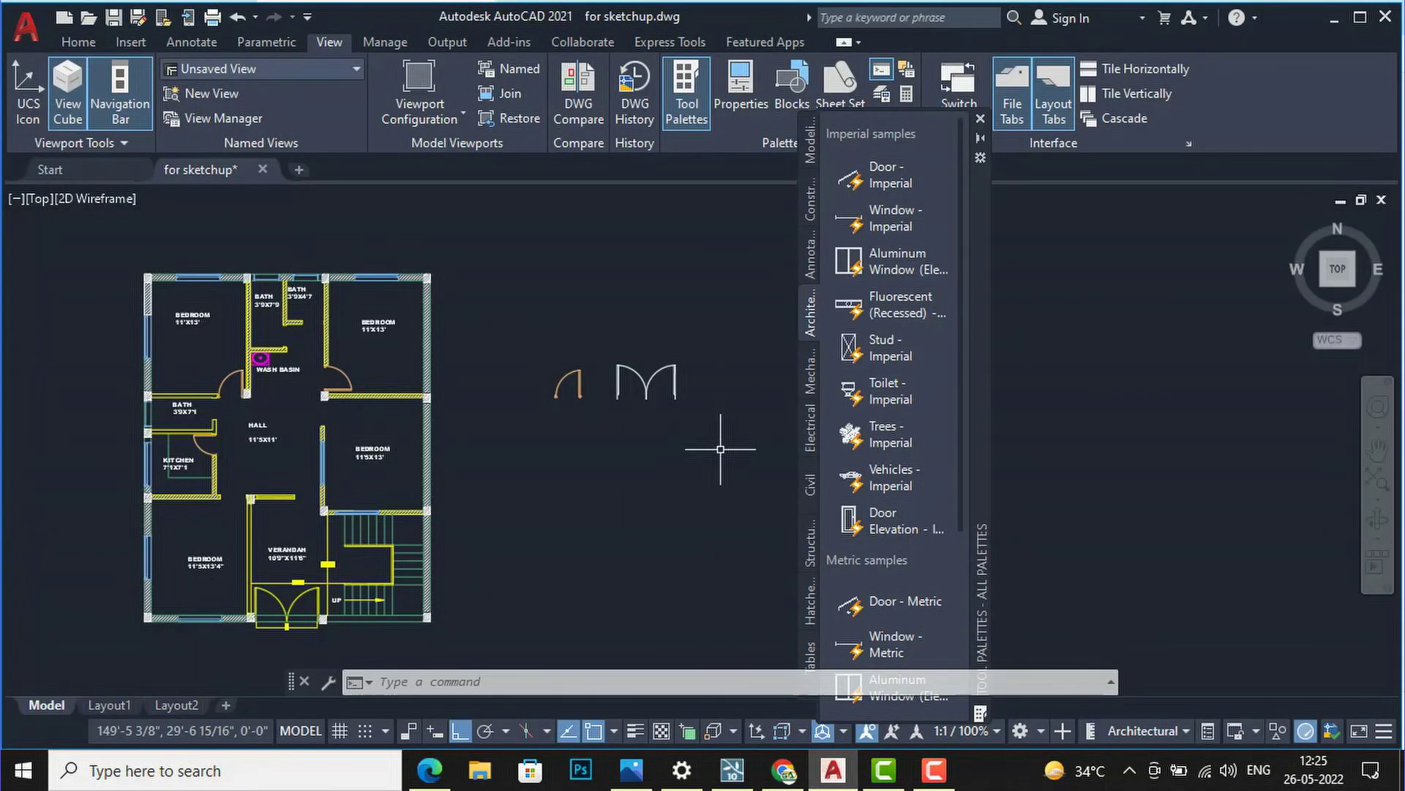
scroll(539, 340, down, 2)
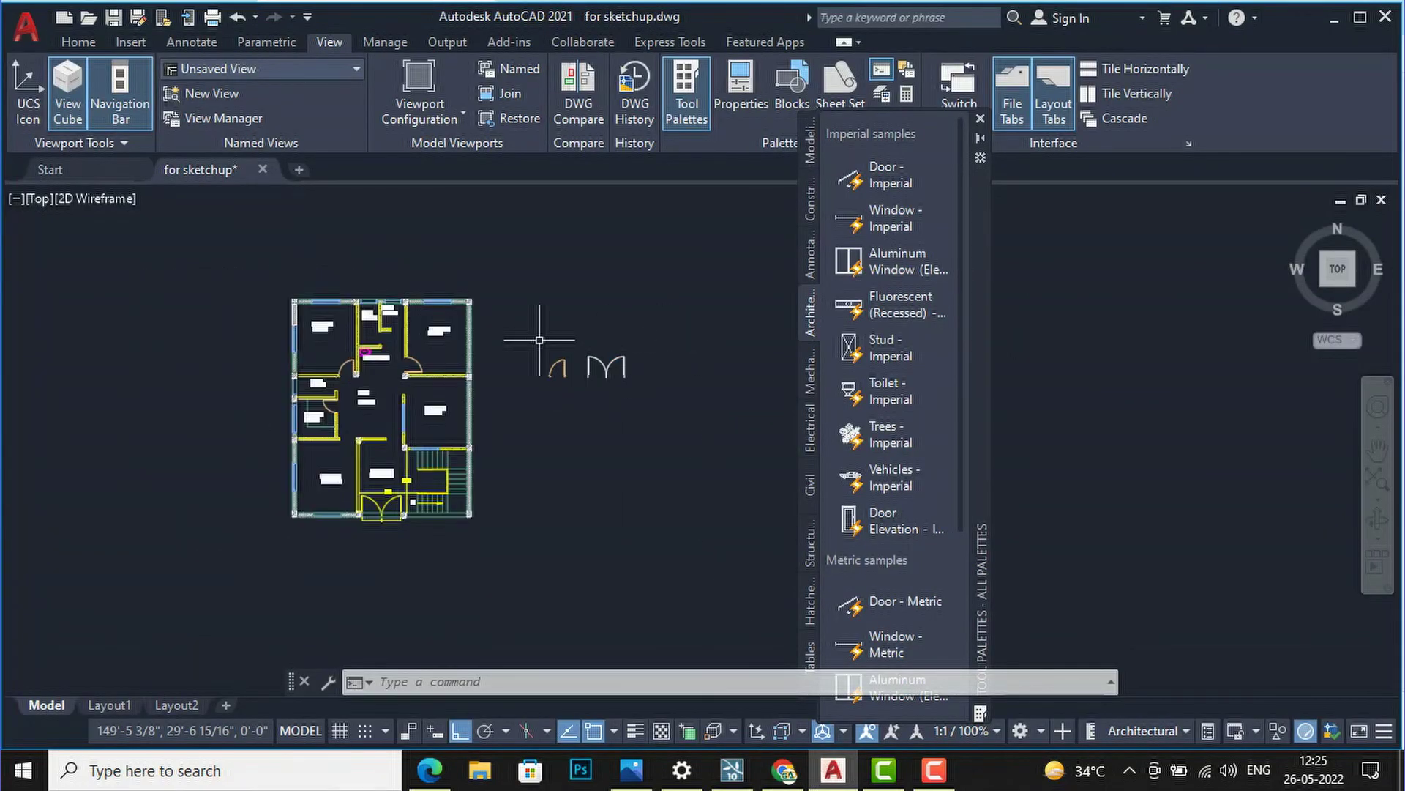